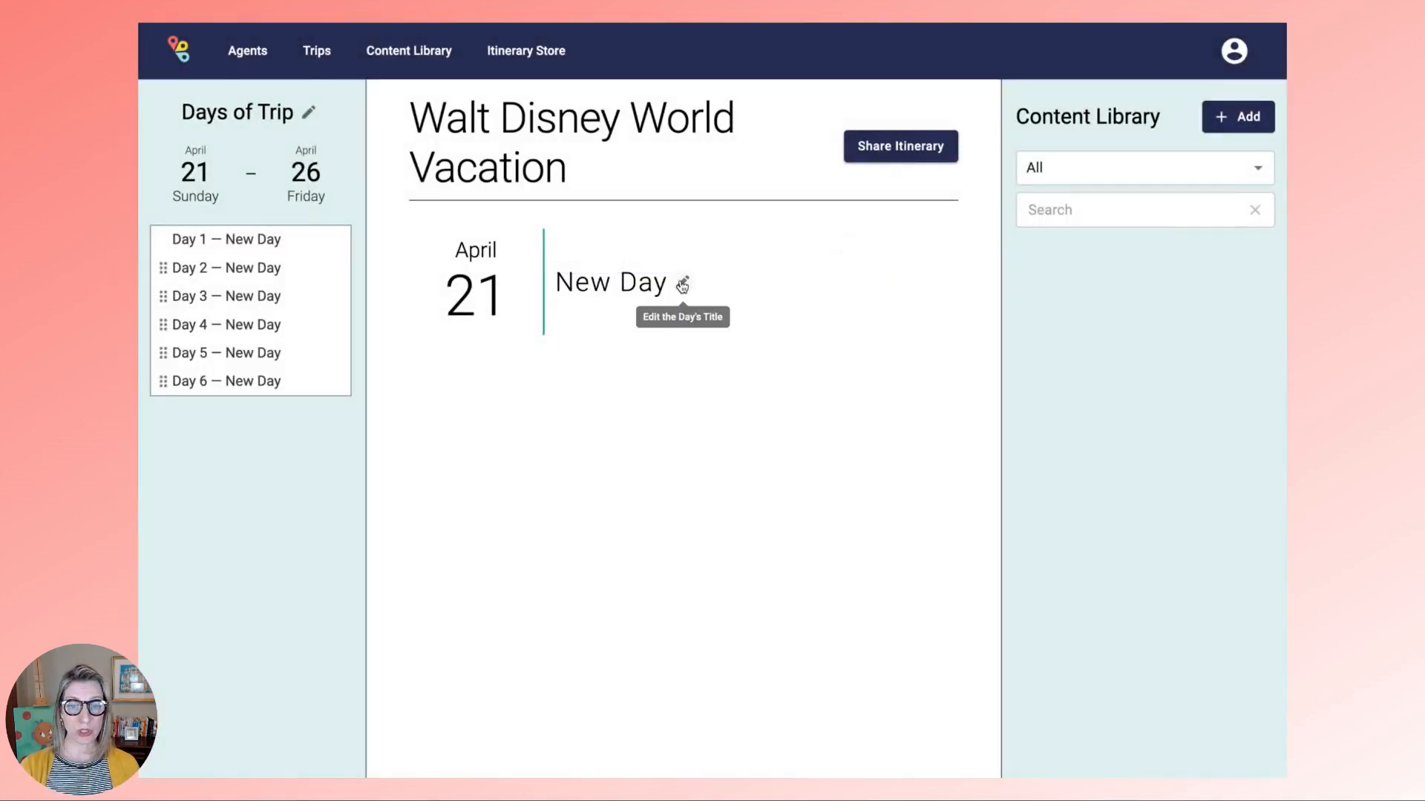
- Rename Day 1 from New Day to Arrival Day
left_click(677, 281)
left_click_drag(622, 255, 502, 251)
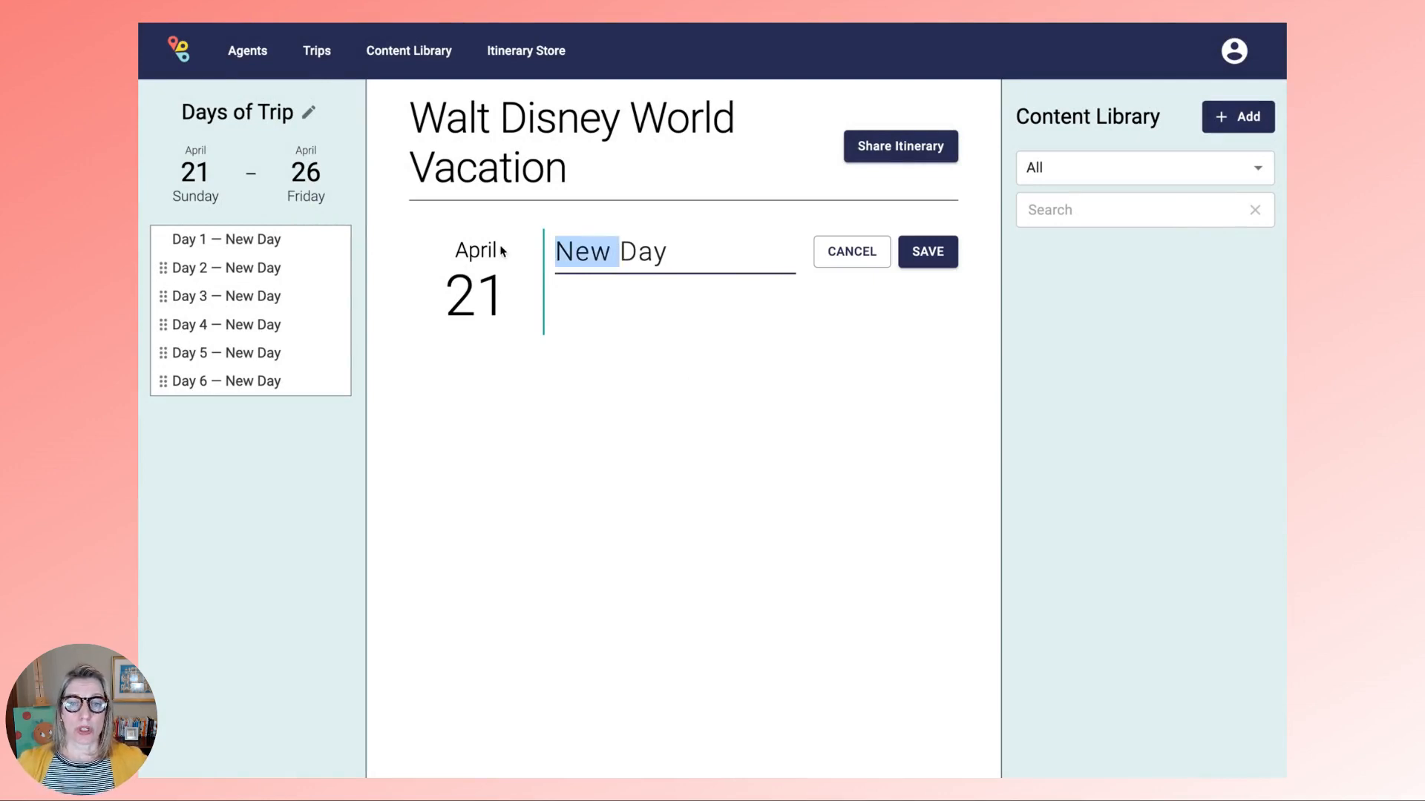
type("Arrival")
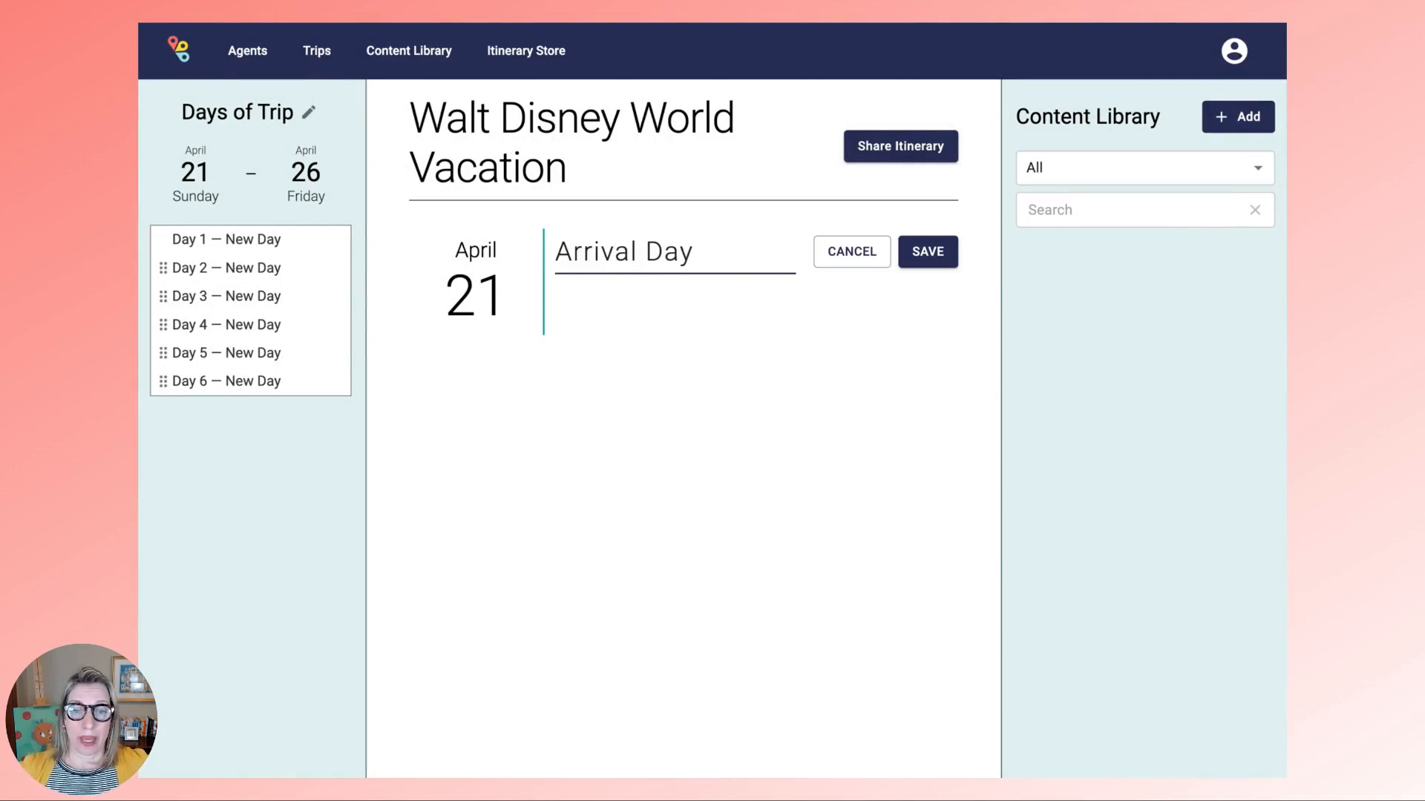
left_click(923, 251)
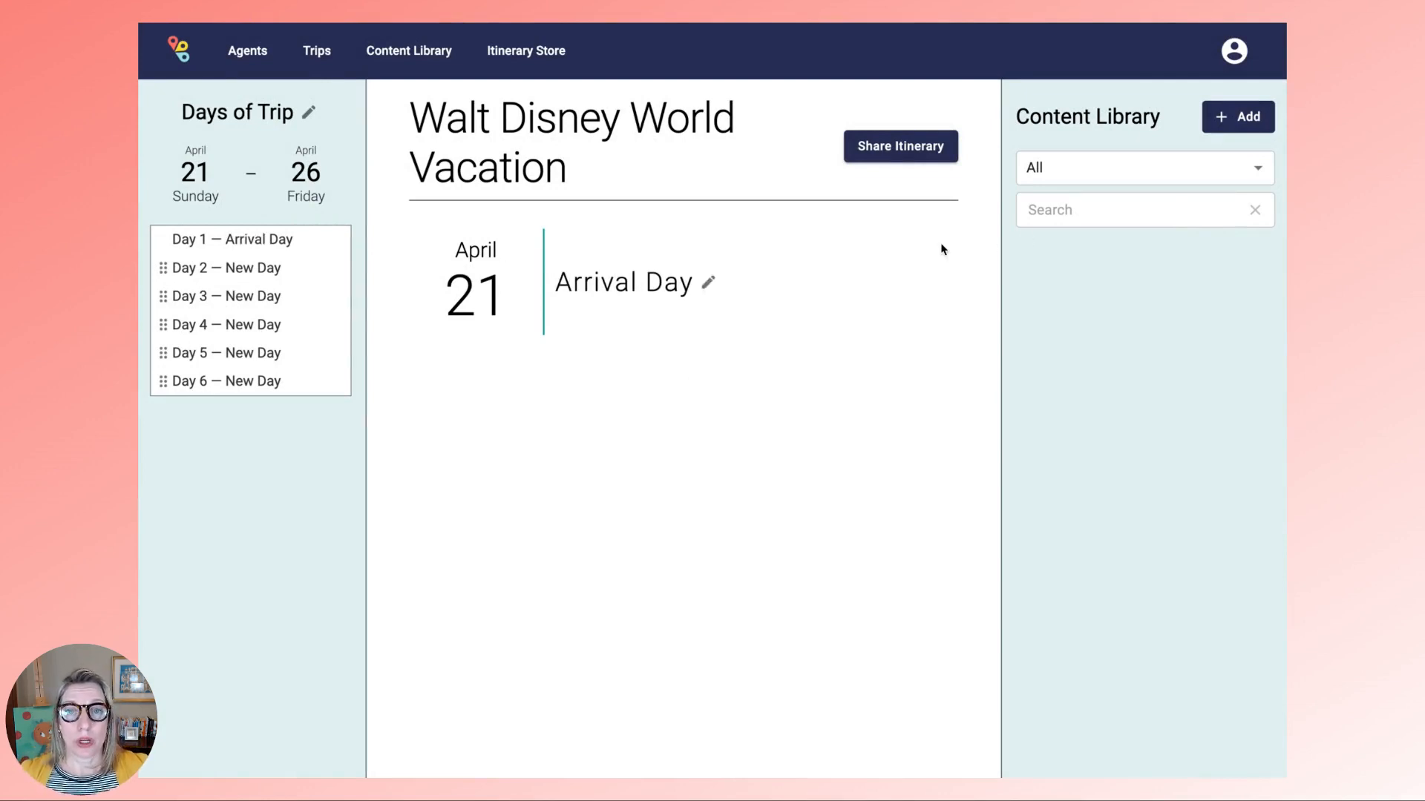
- Title Day 2 (April 22) EPCOT
left_click(267, 276)
left_click(680, 282)
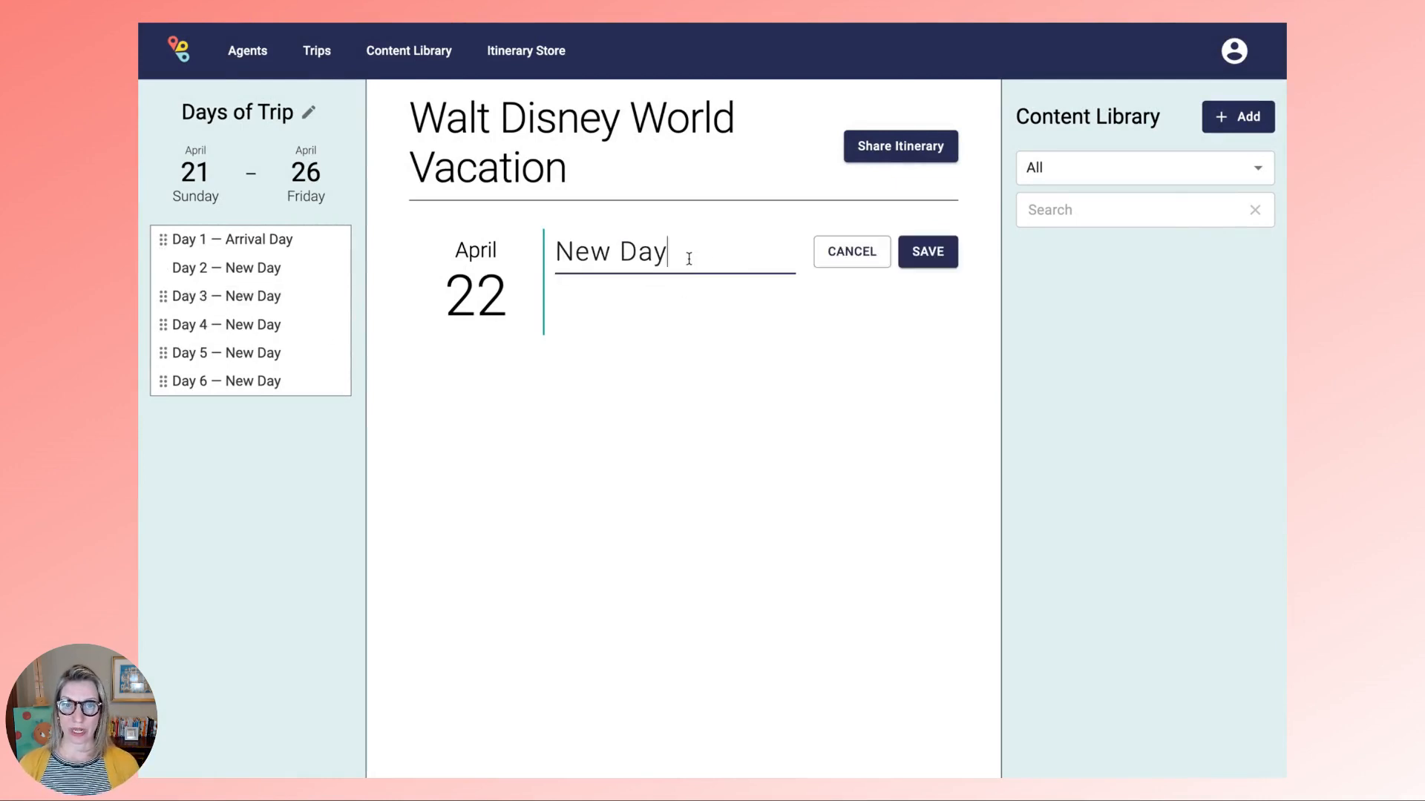
triple_click(689, 258)
type("E")
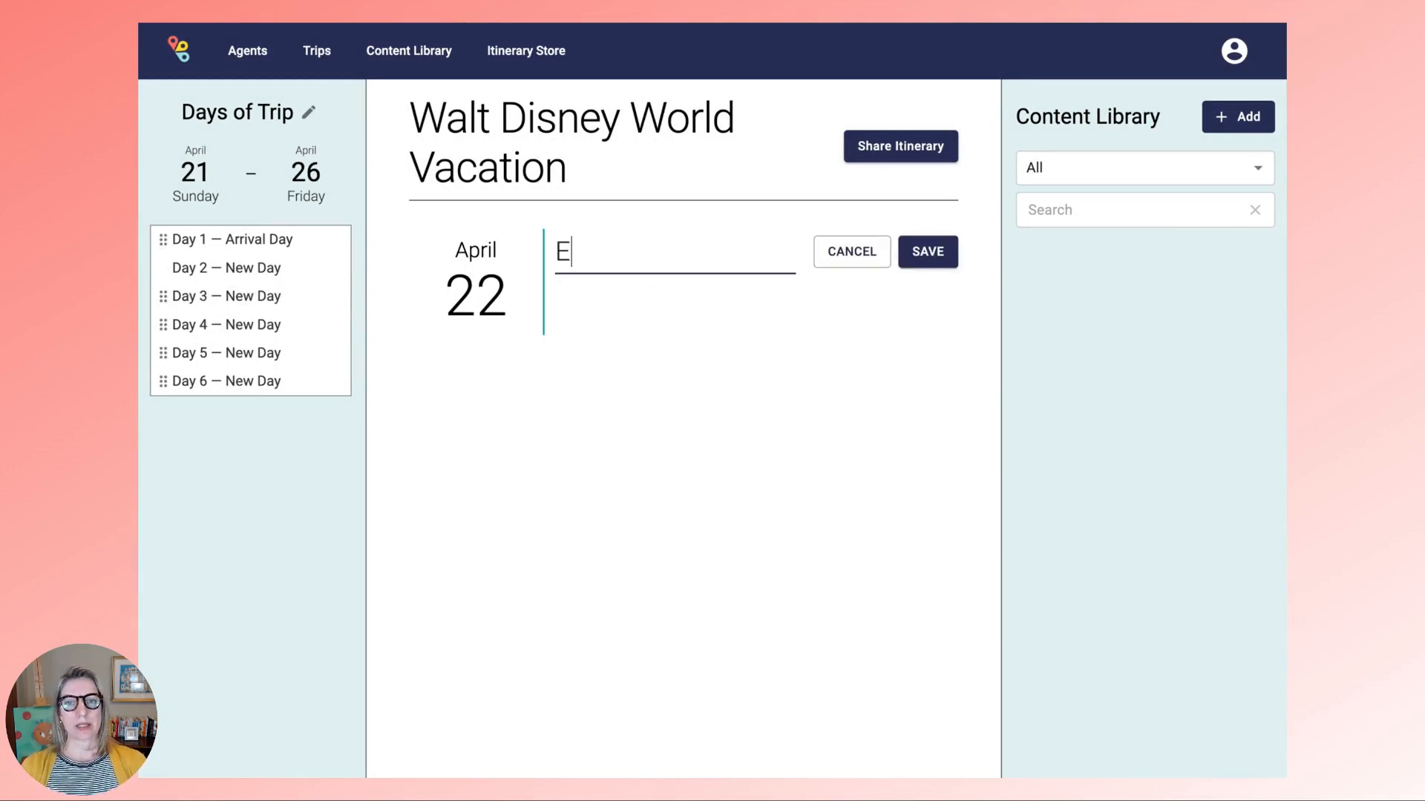
type("PCOT")
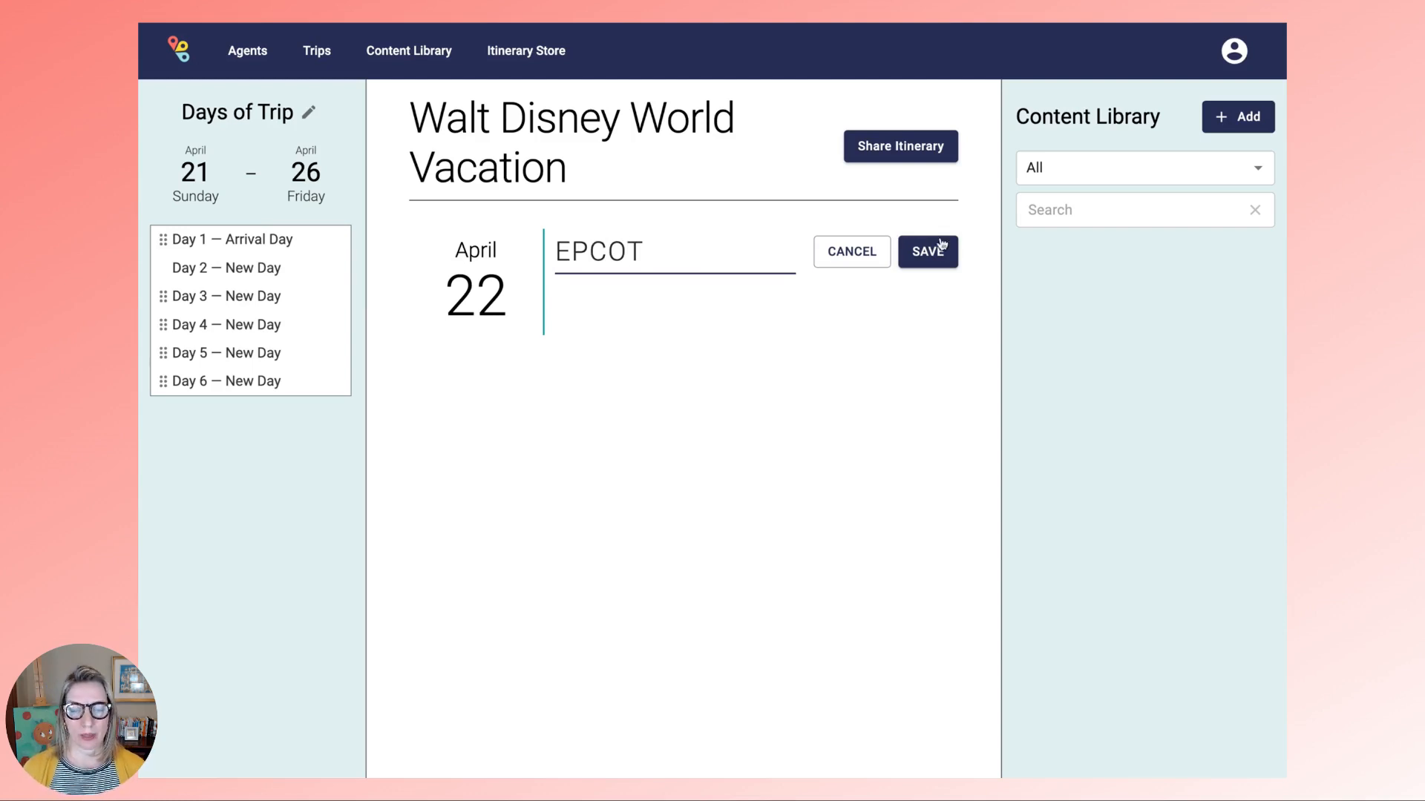
left_click(936, 252)
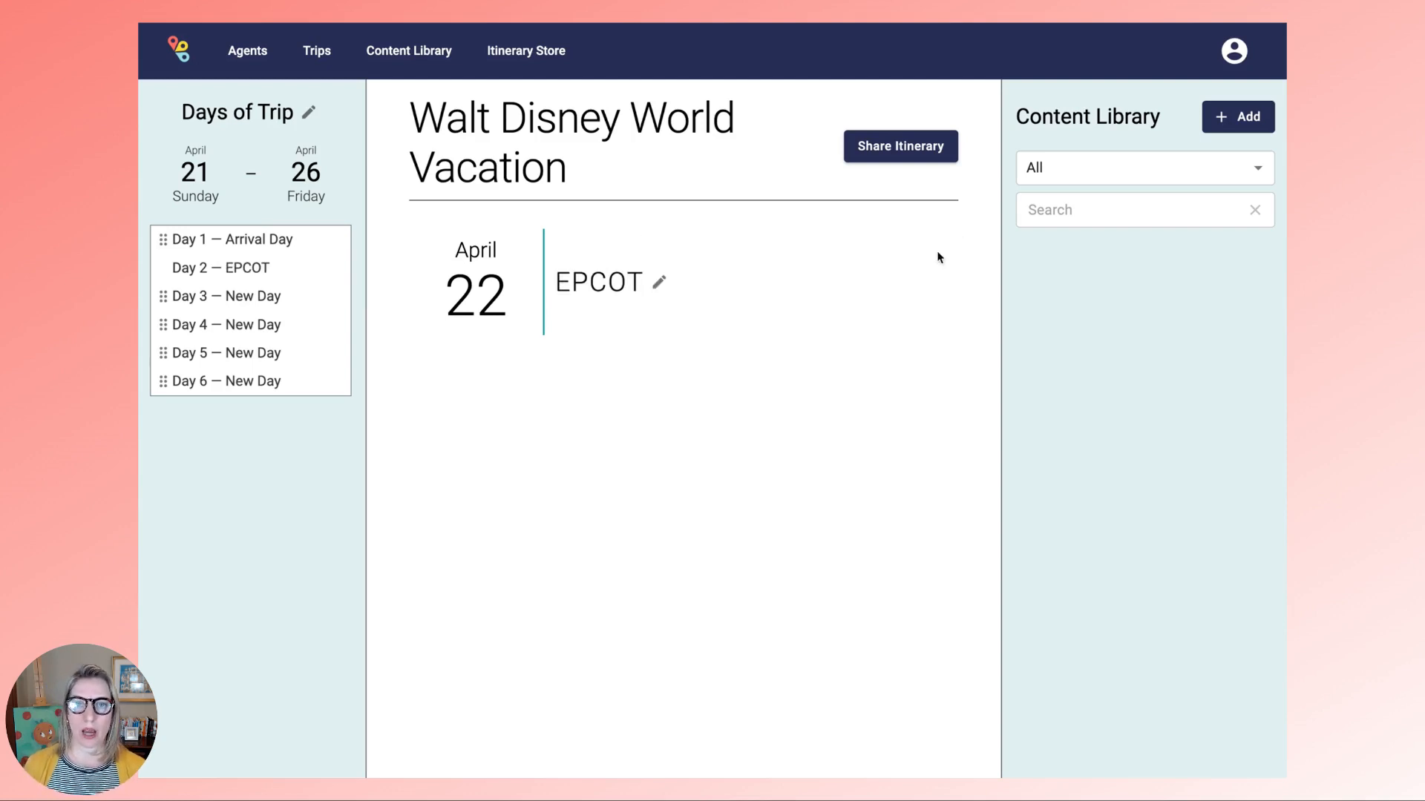
- Title Day 3 (April 23) Disney's Animal Kingdom
left_click(242, 296)
left_click(684, 283)
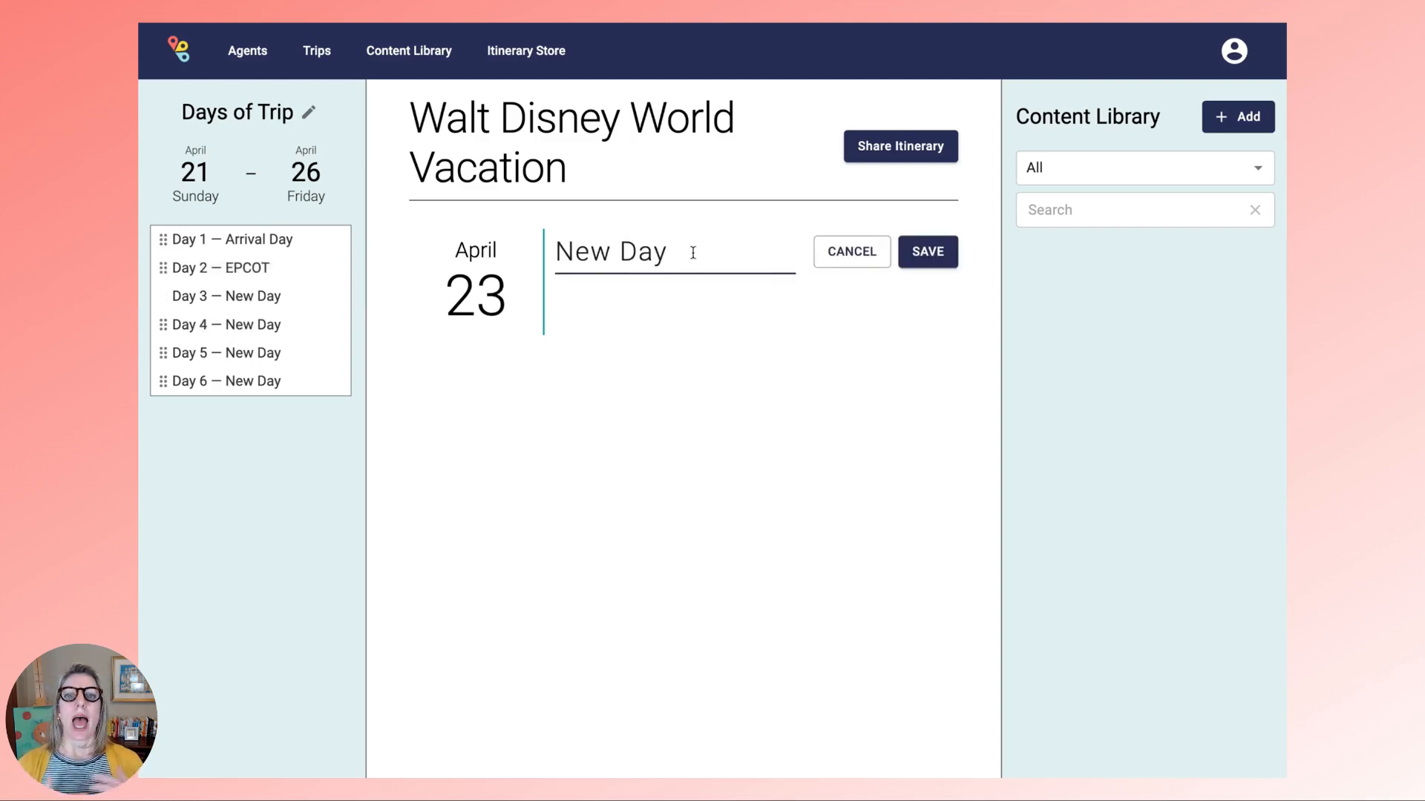
triple_click(692, 253)
type("Disney'")
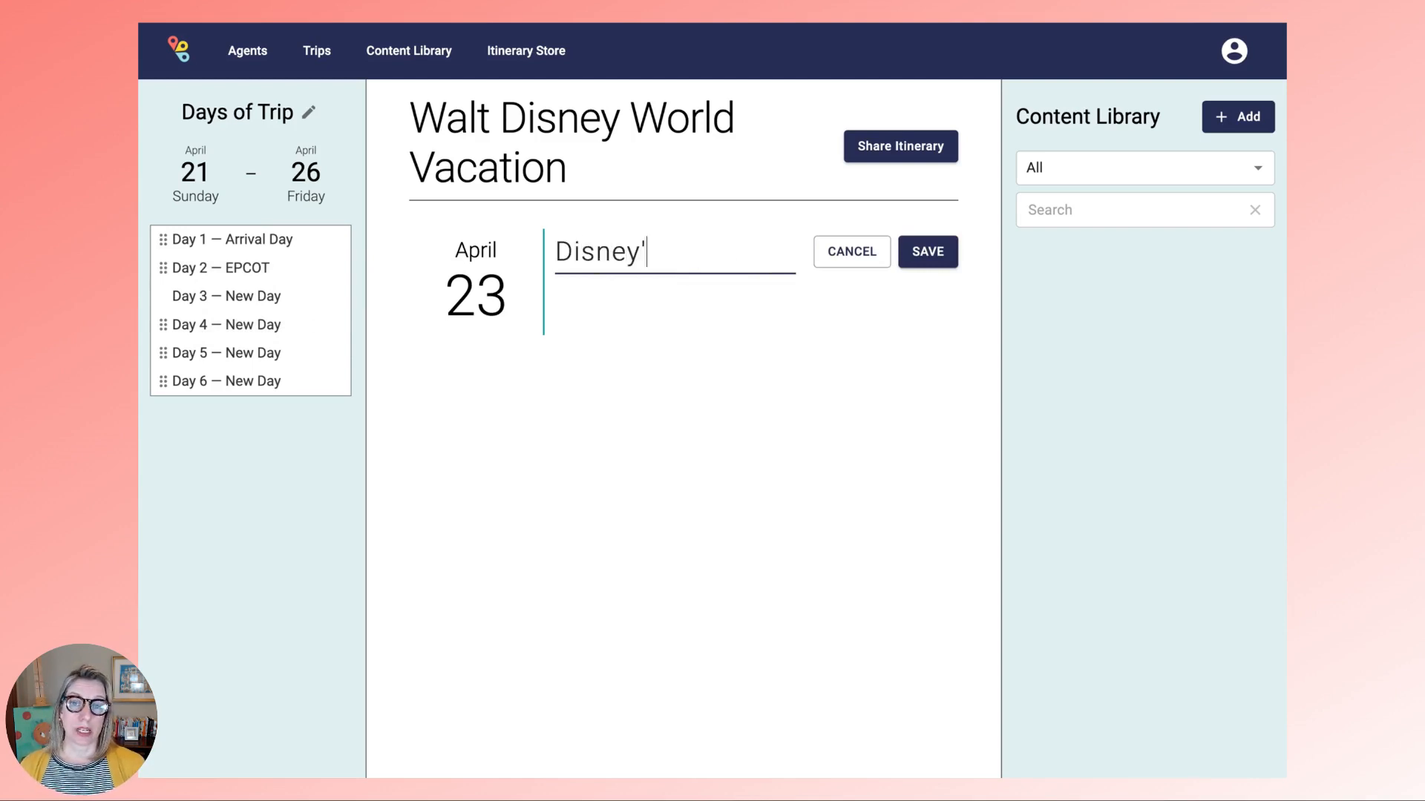
type("s Animal Kingdom")
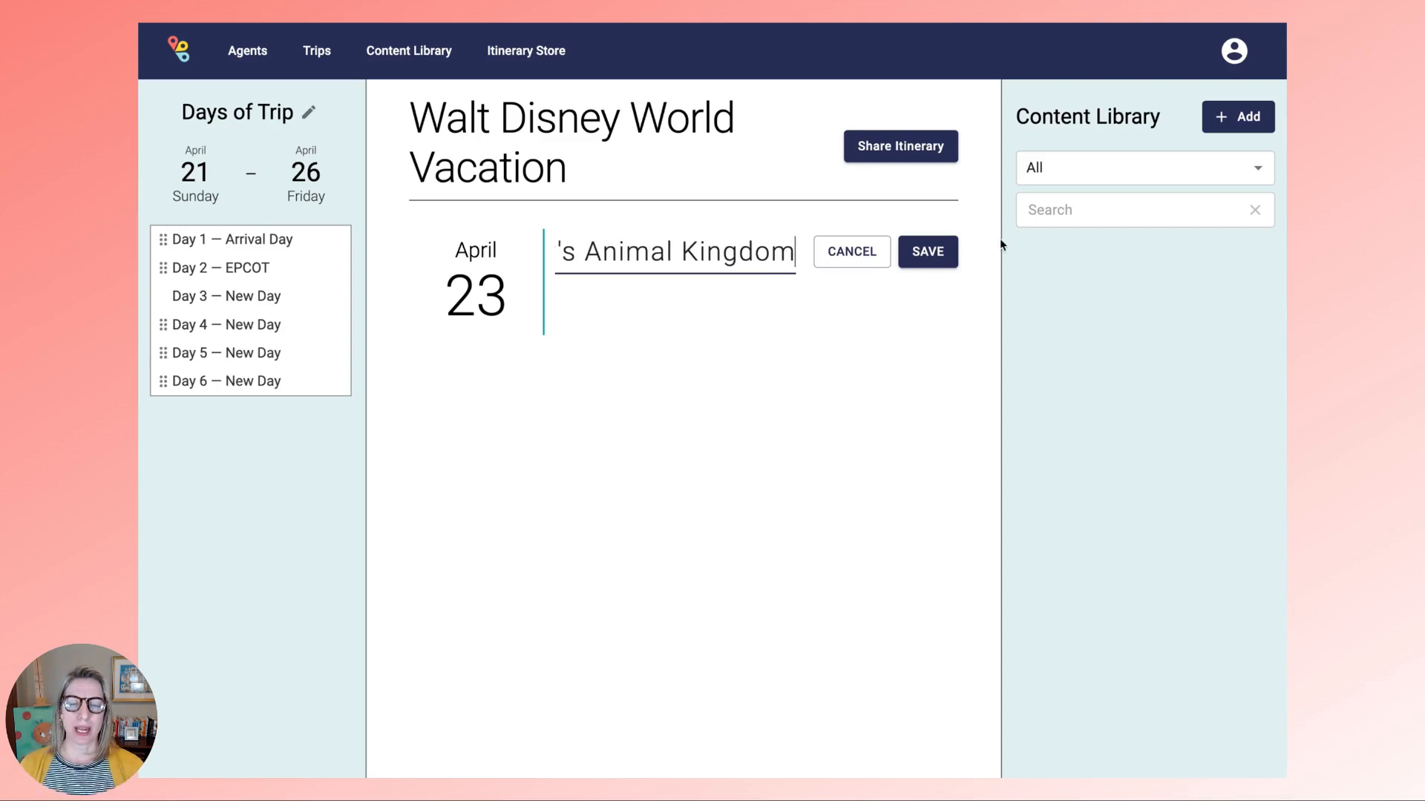
left_click(929, 252)
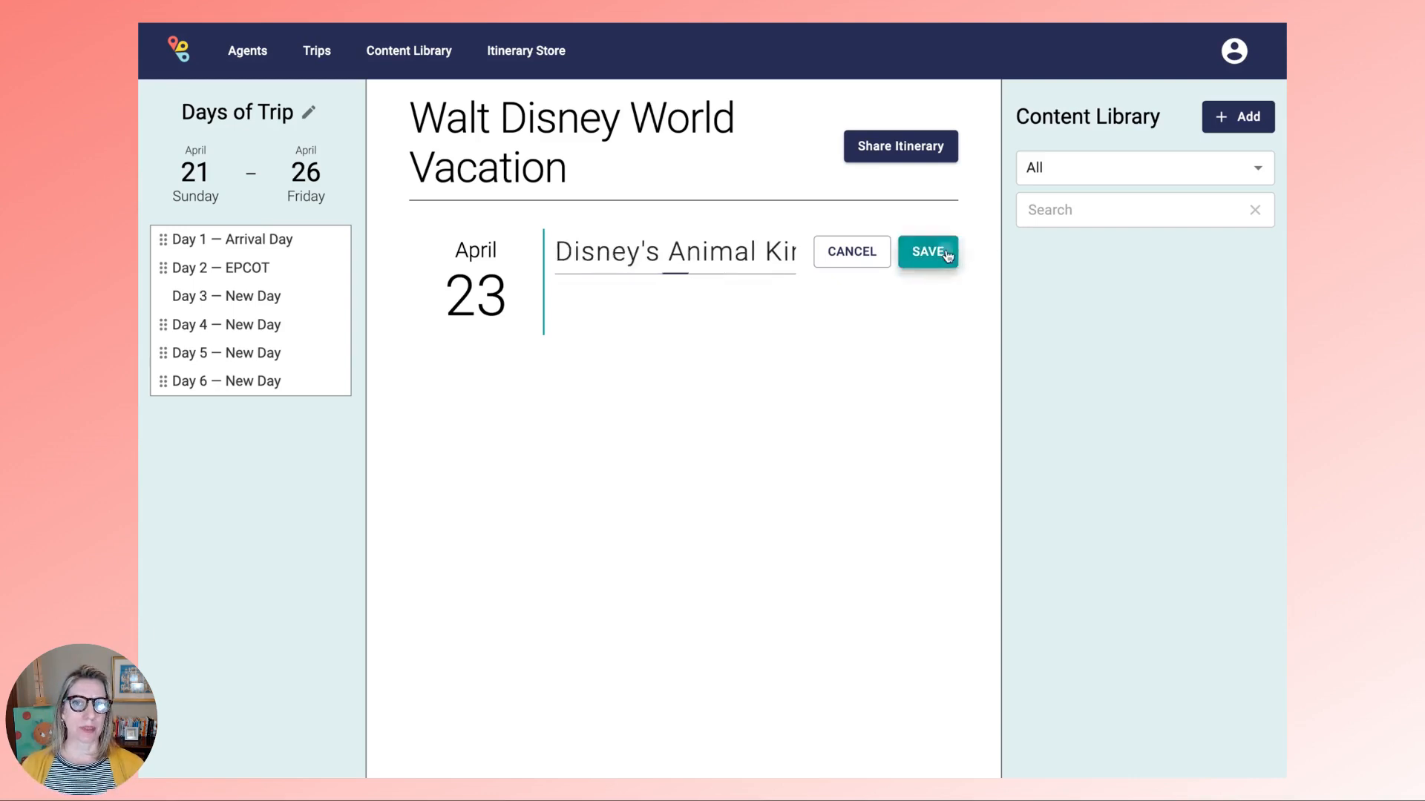
- Title Day 4 (April 24) Disney's Hollywood Studios
left_click(219, 326)
left_click(681, 284)
key("ctrl+shift+Left")
key("ctrl+shift+Left")
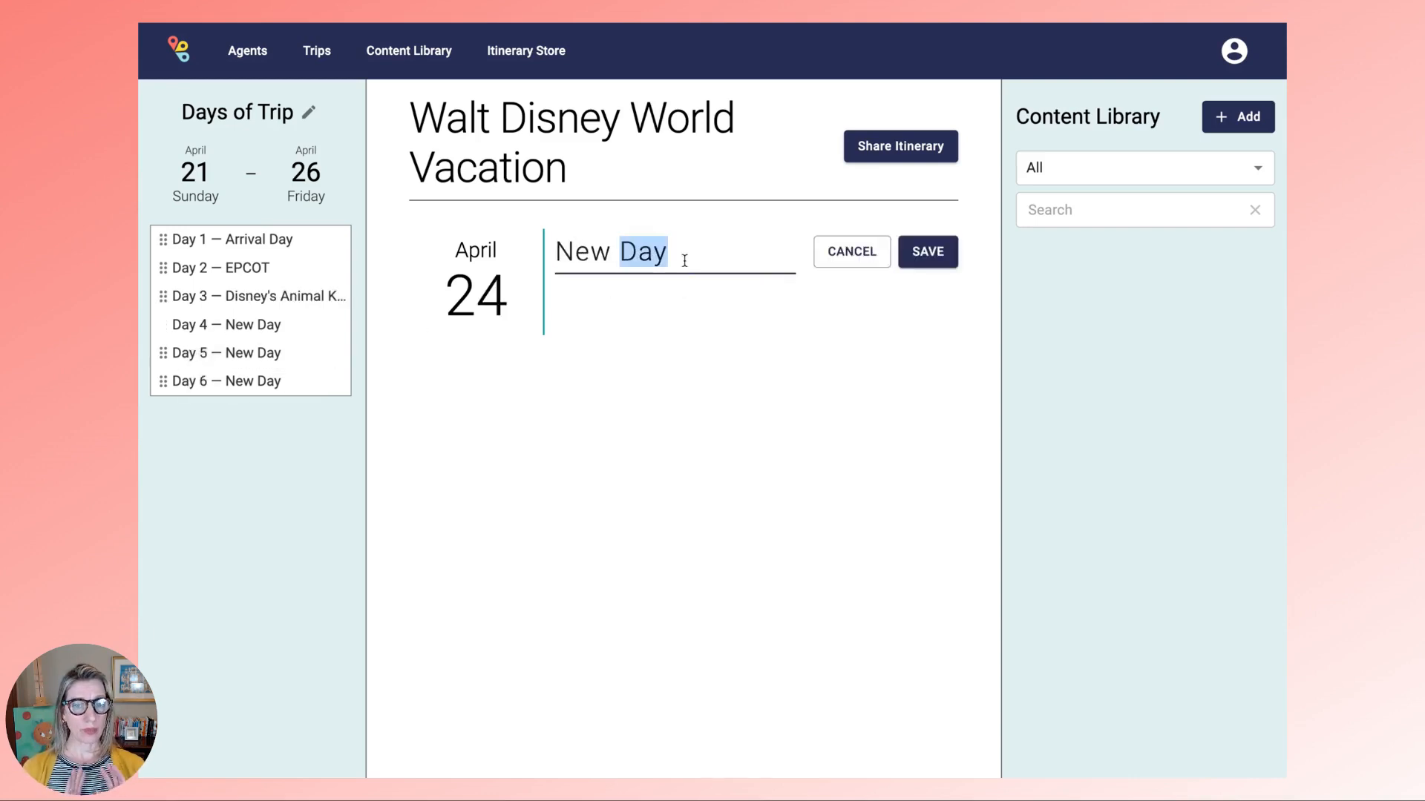
type("Disney's")
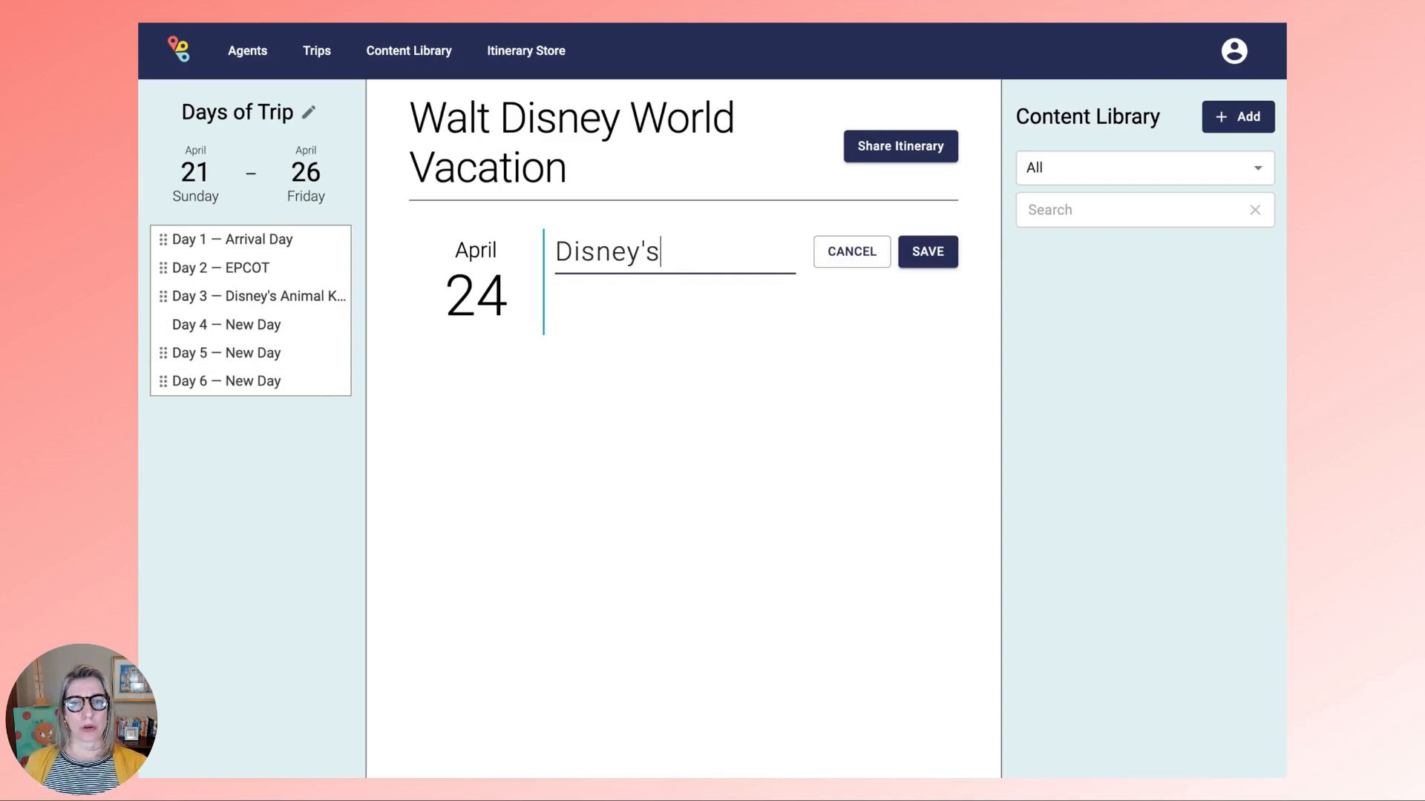
type(" Hollywood ")
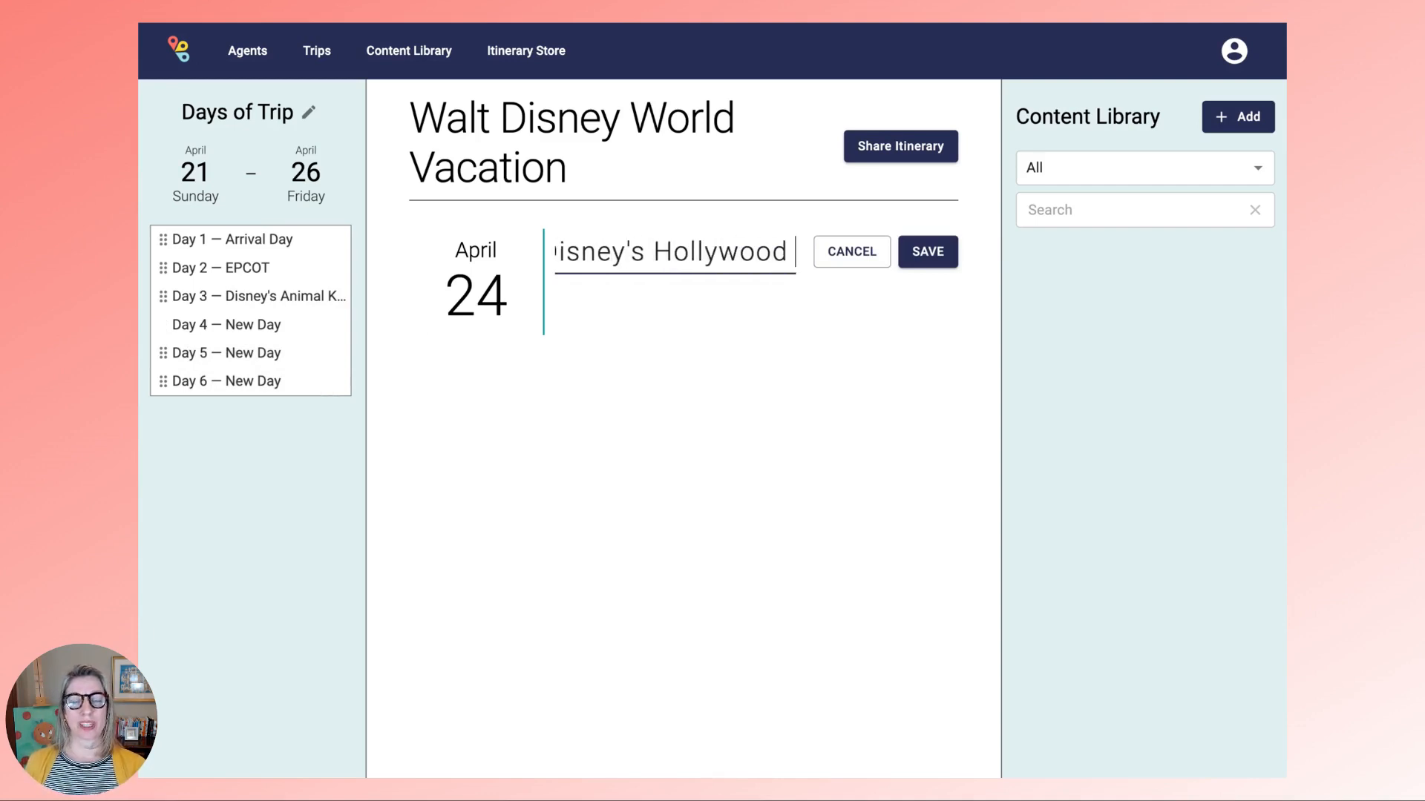
type("Studios")
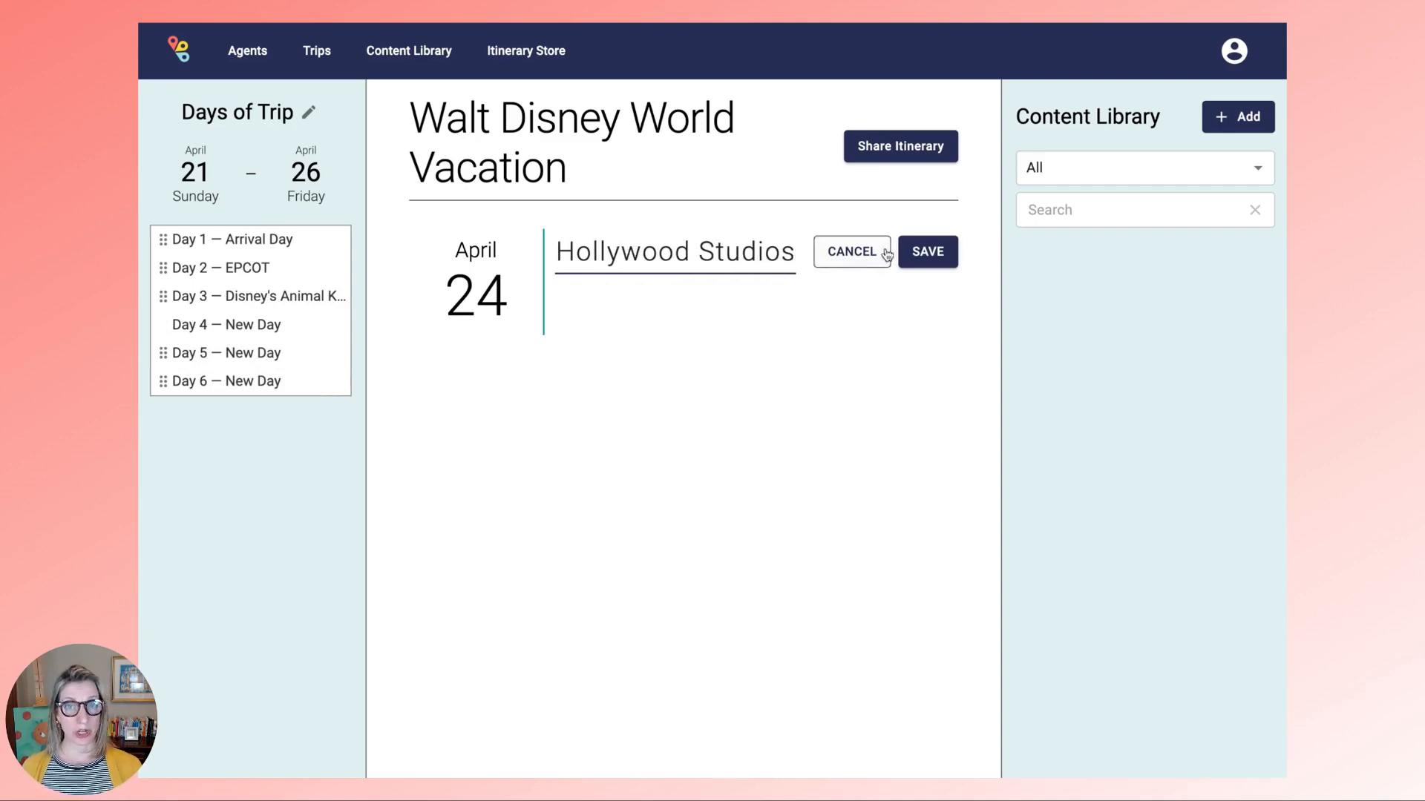
left_click(925, 253)
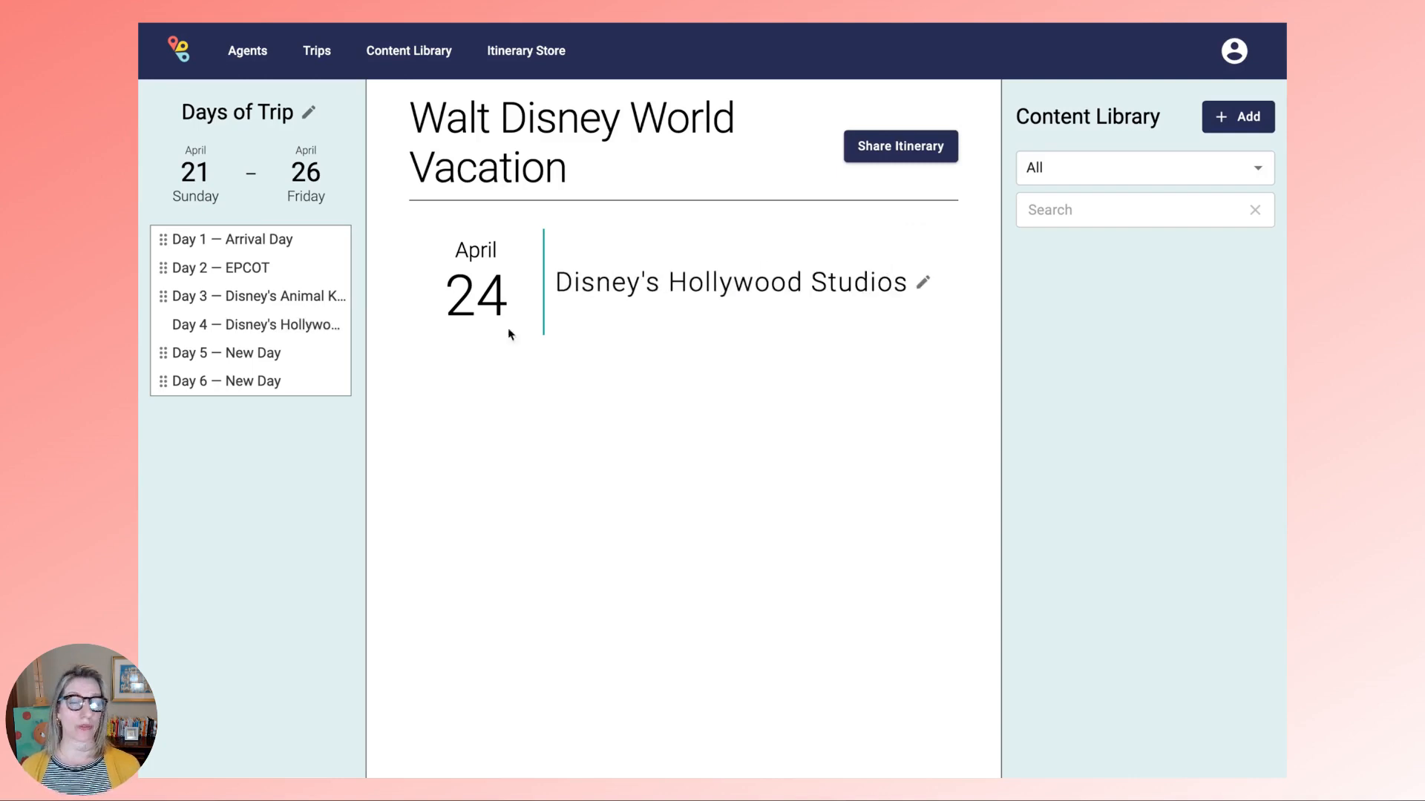
- Title Day 5 (April 25) Magic Kingdom Park
left_click(249, 353)
left_click(683, 286)
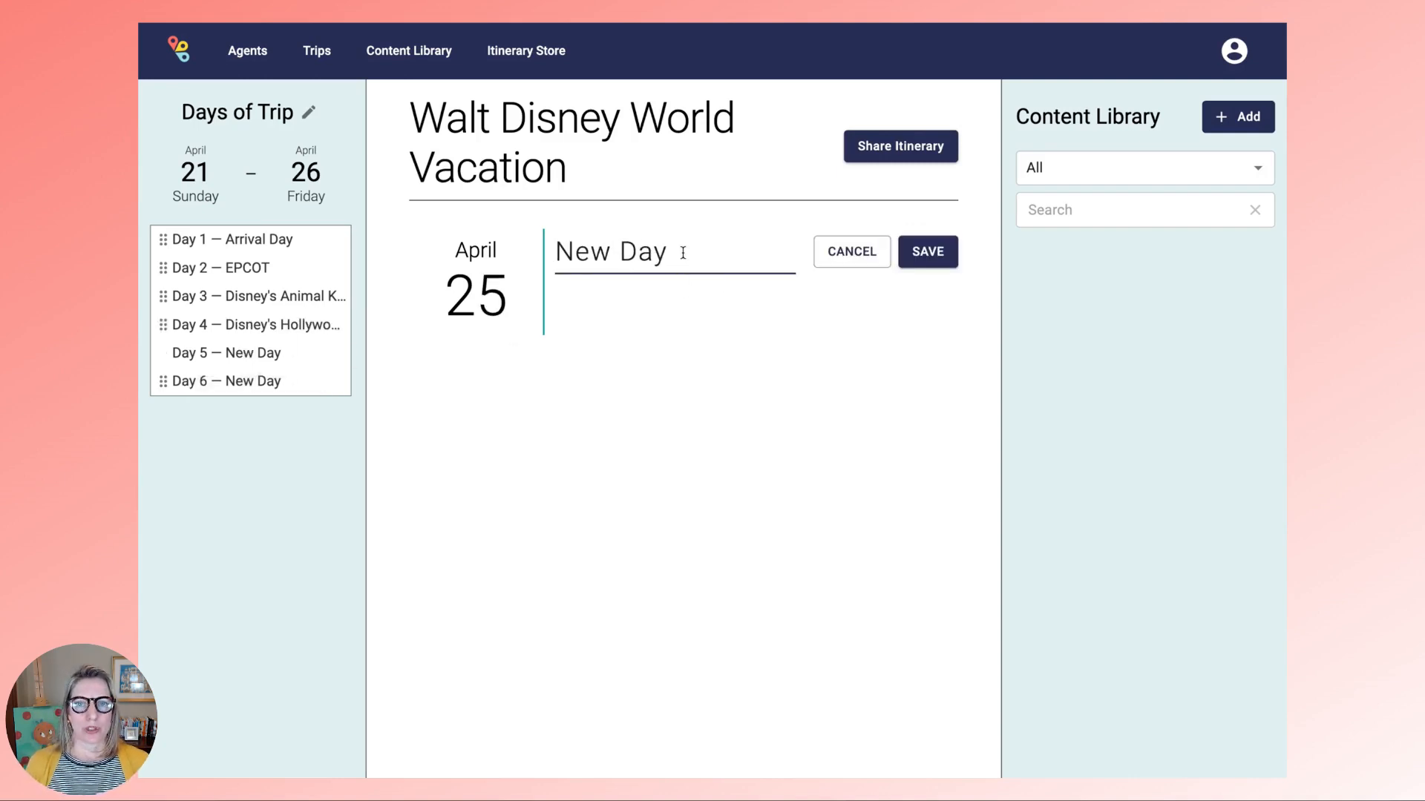
triple_click(683, 253)
type("Mag")
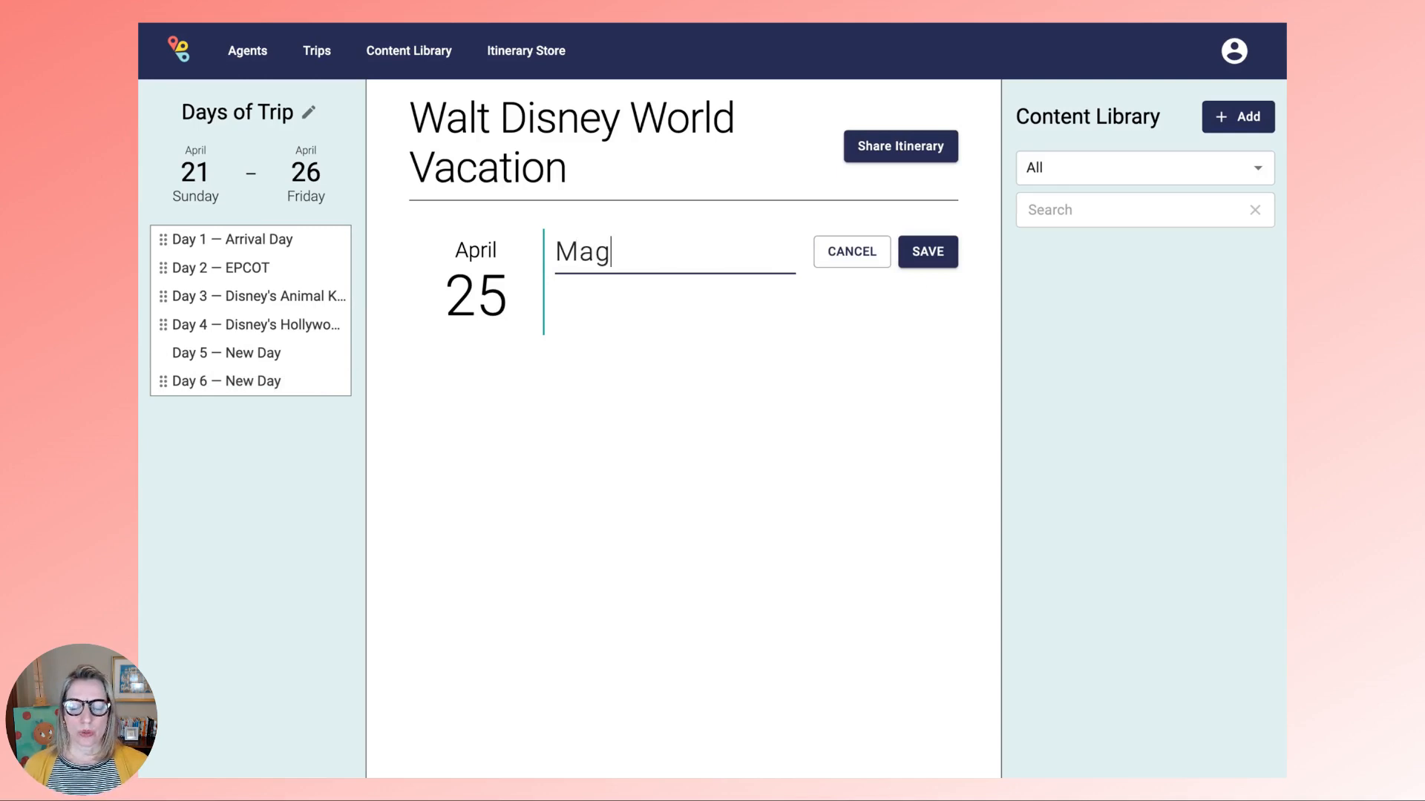
type("ic Kingdom")
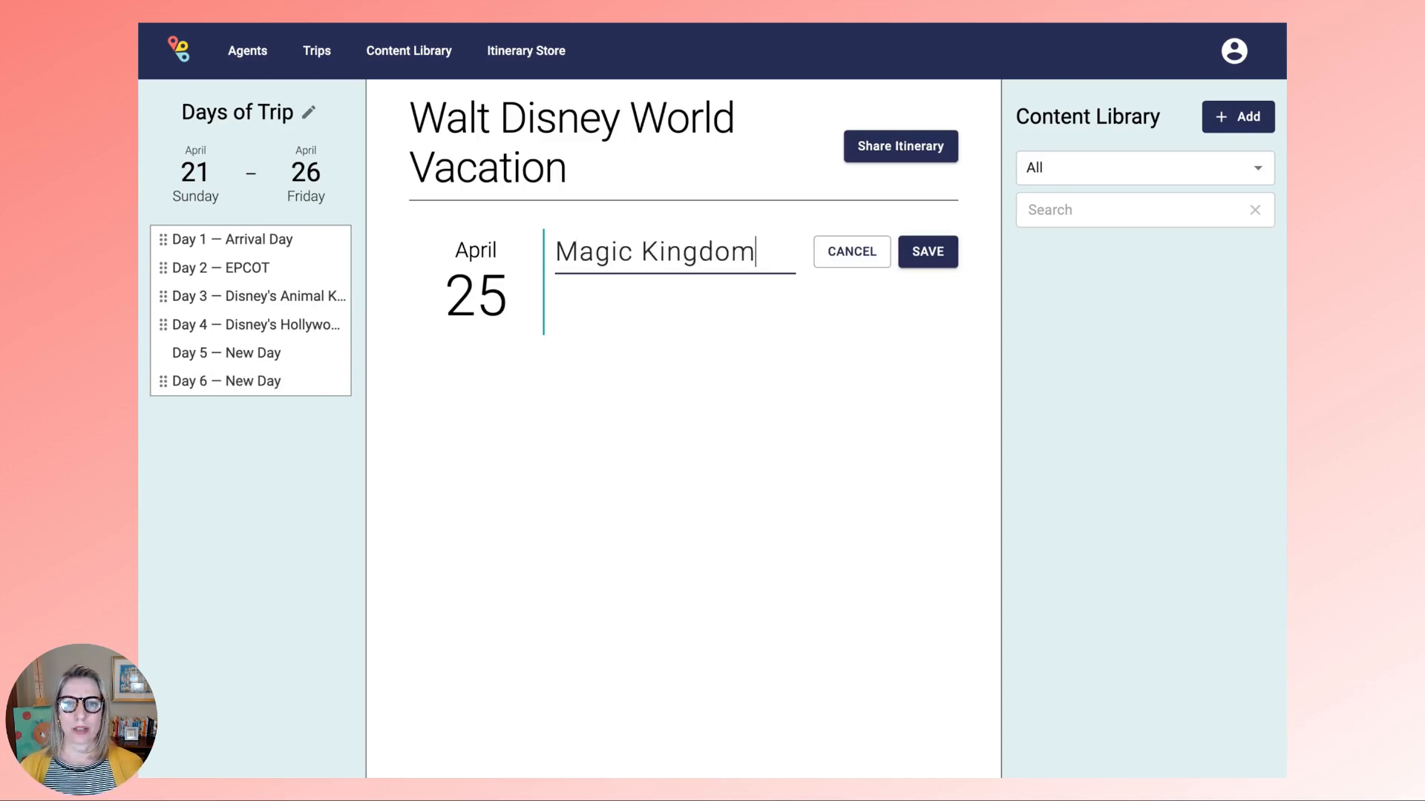
type(" Park")
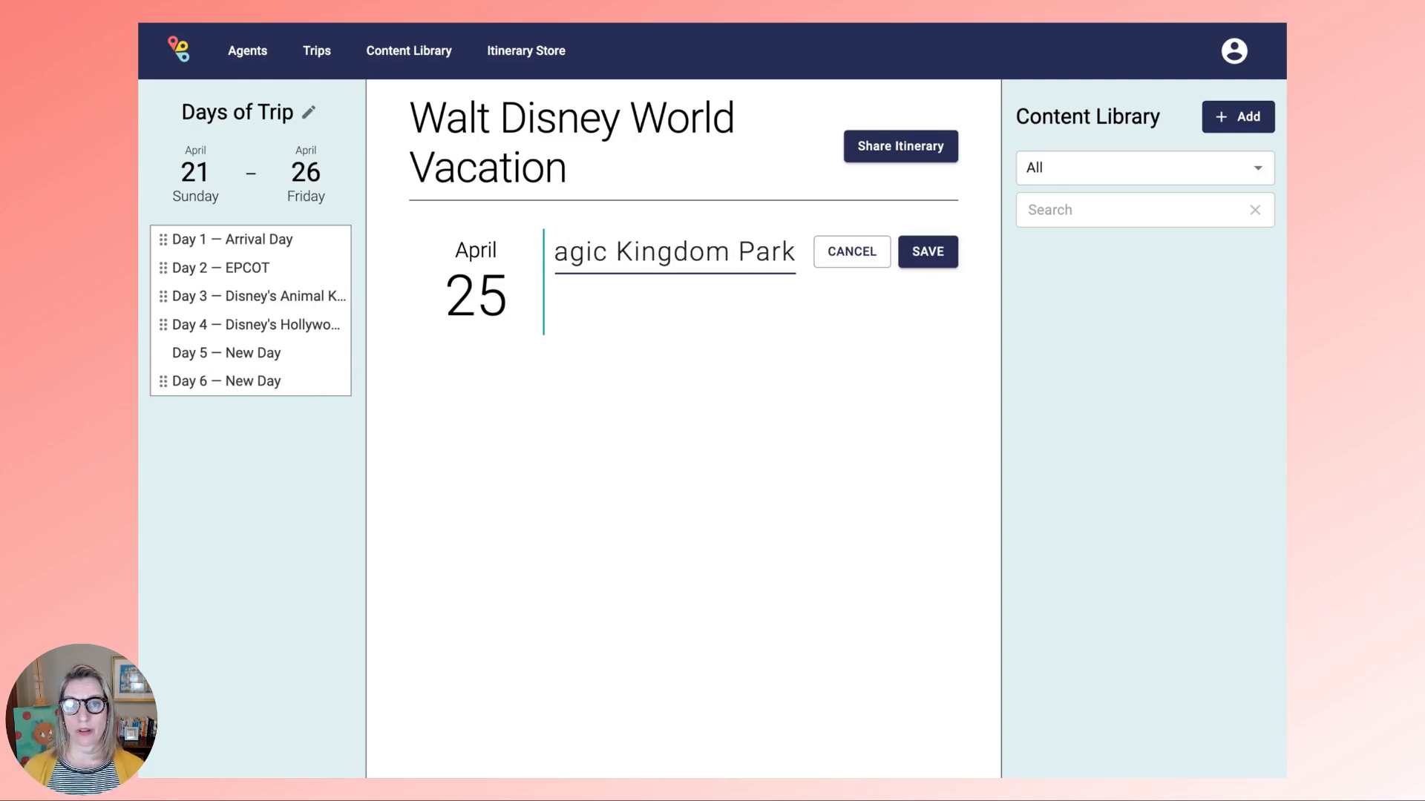
left_click(928, 251)
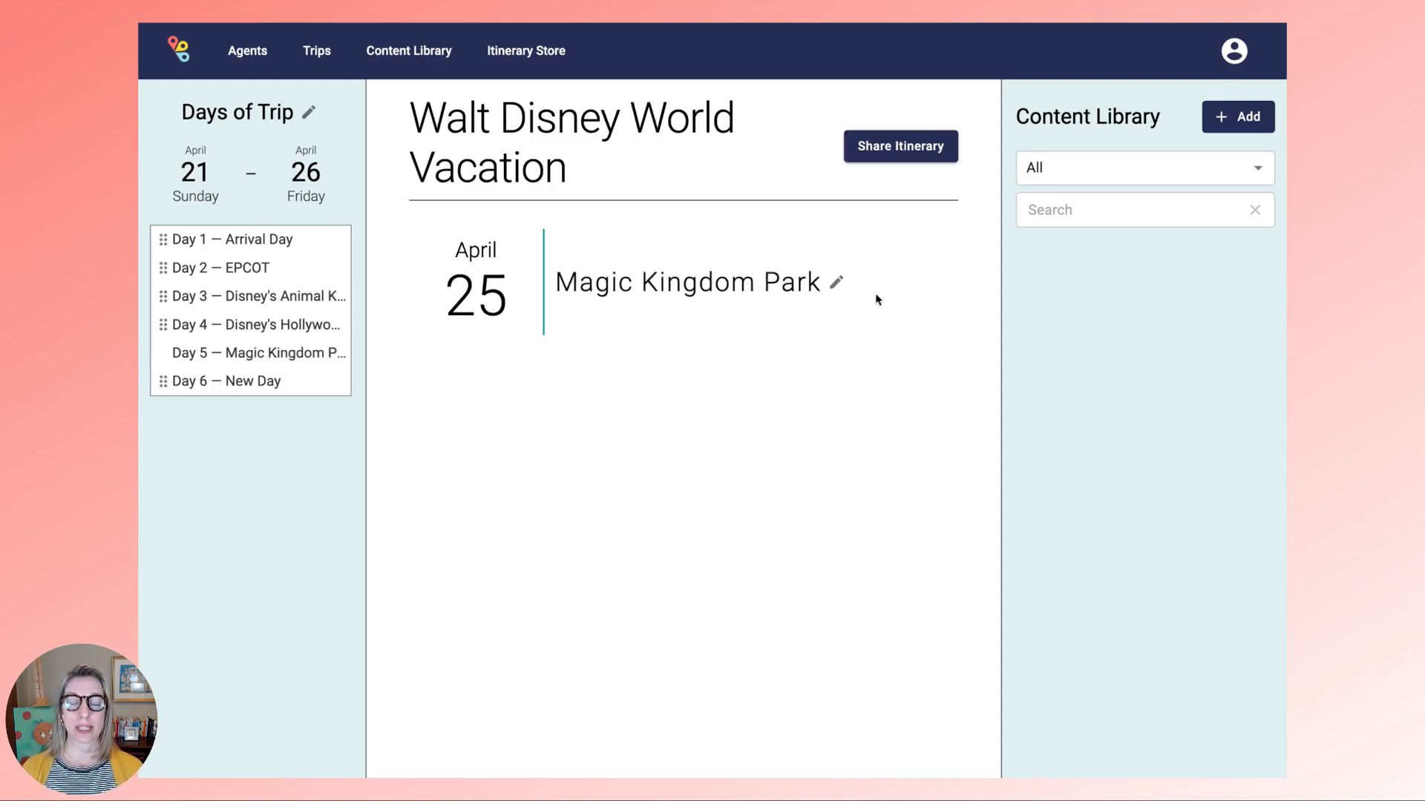
- Title Day 6 (April 26) Departure Day
left_click(256, 383)
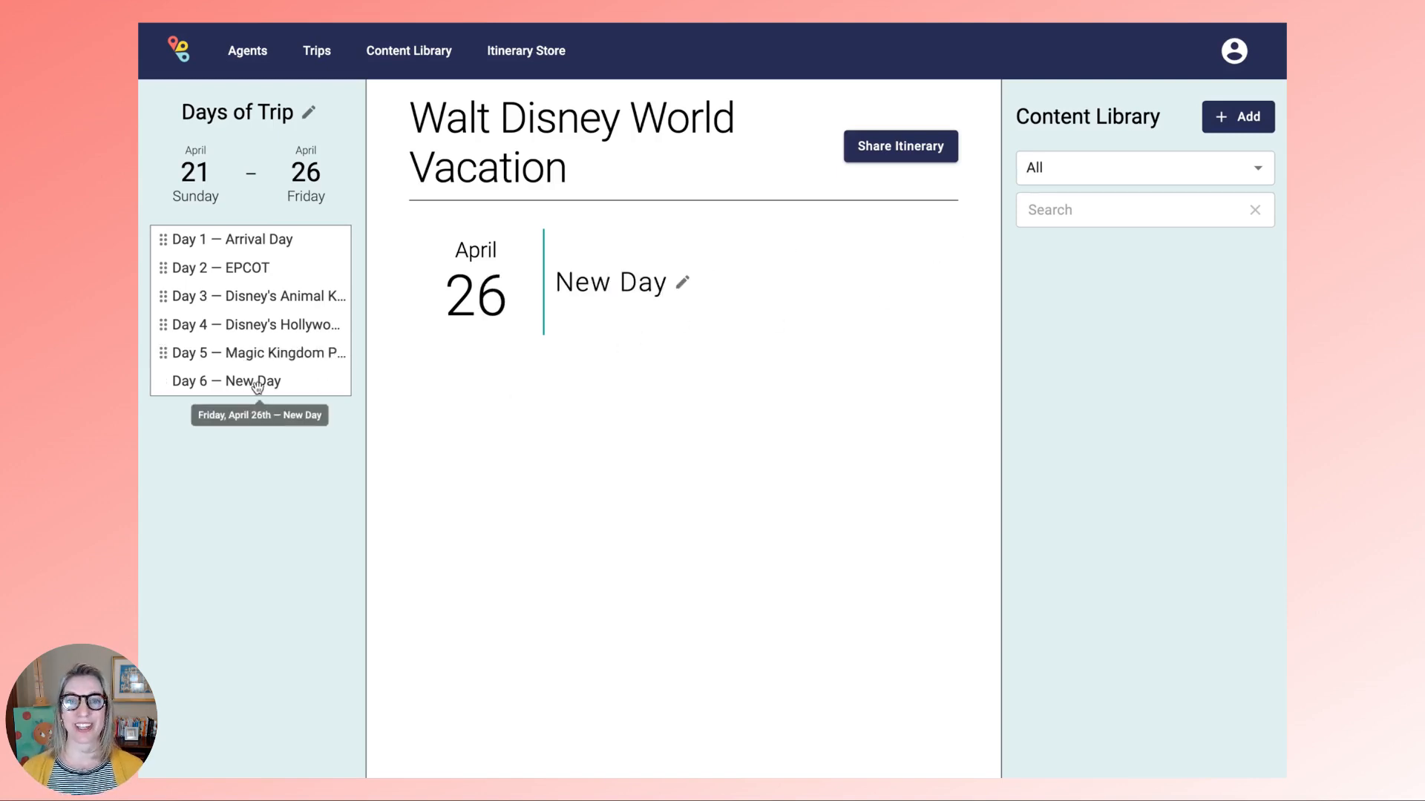
left_click(682, 282)
key("ctrl+shift+Left")
key("ctrl+shift+Left")
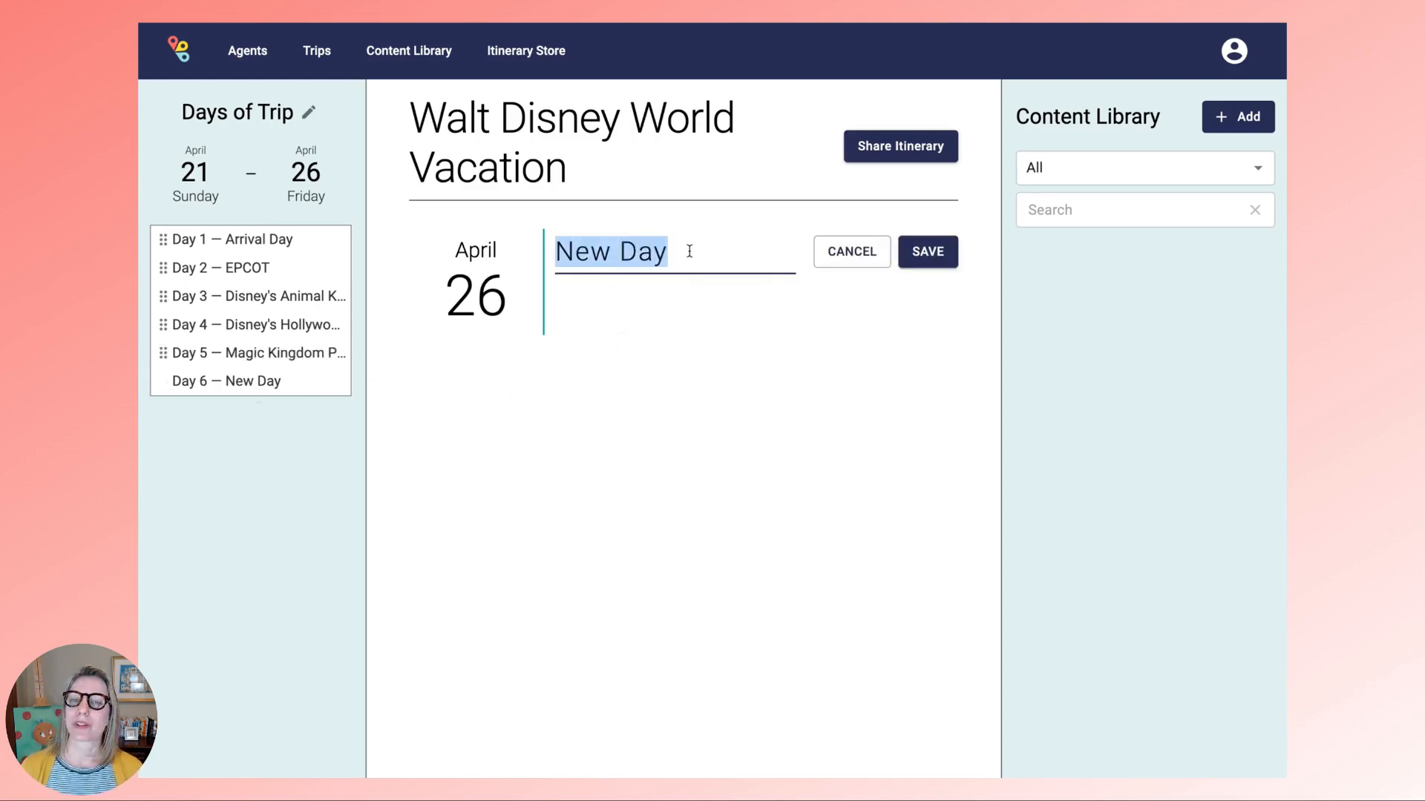
type("Departure ")
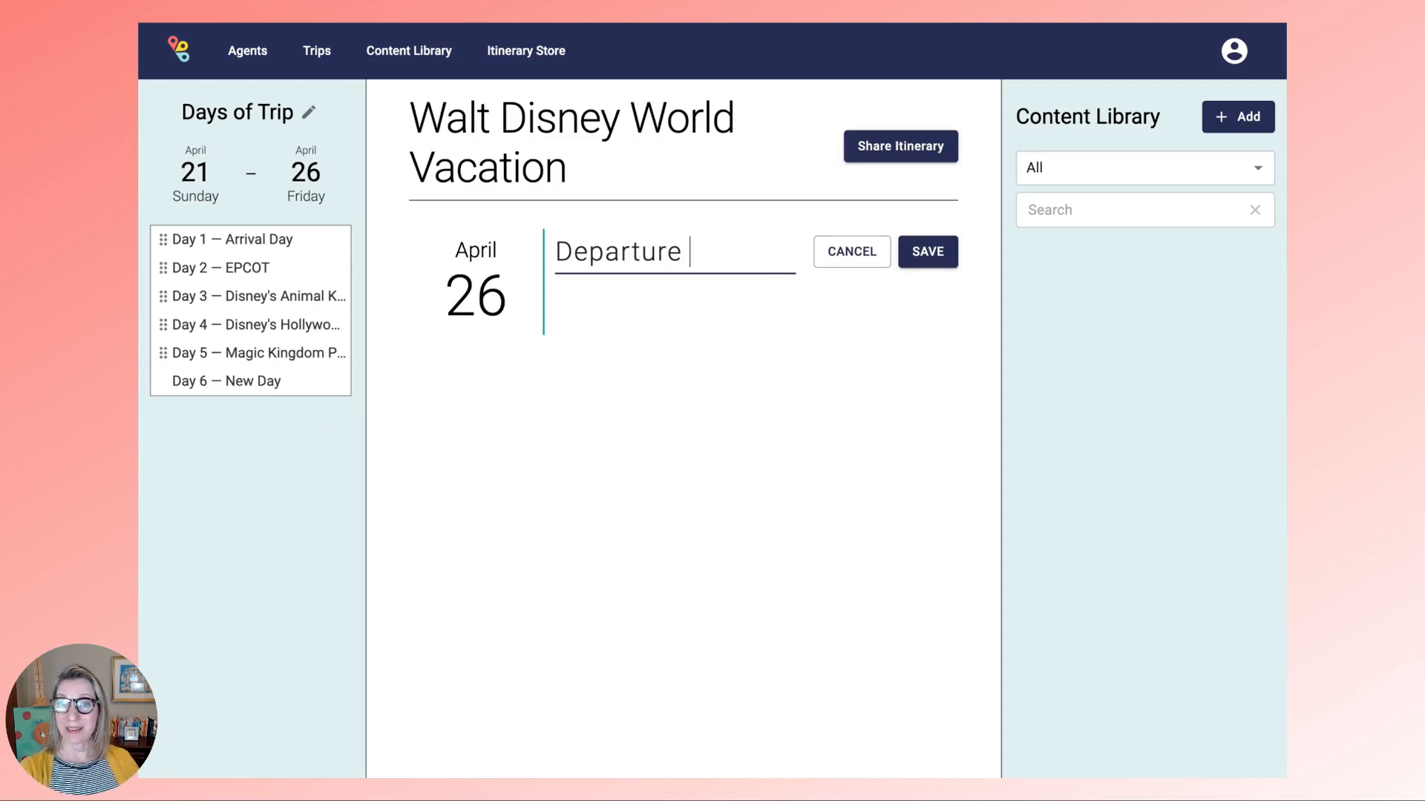
type("Day")
left_click(924, 252)
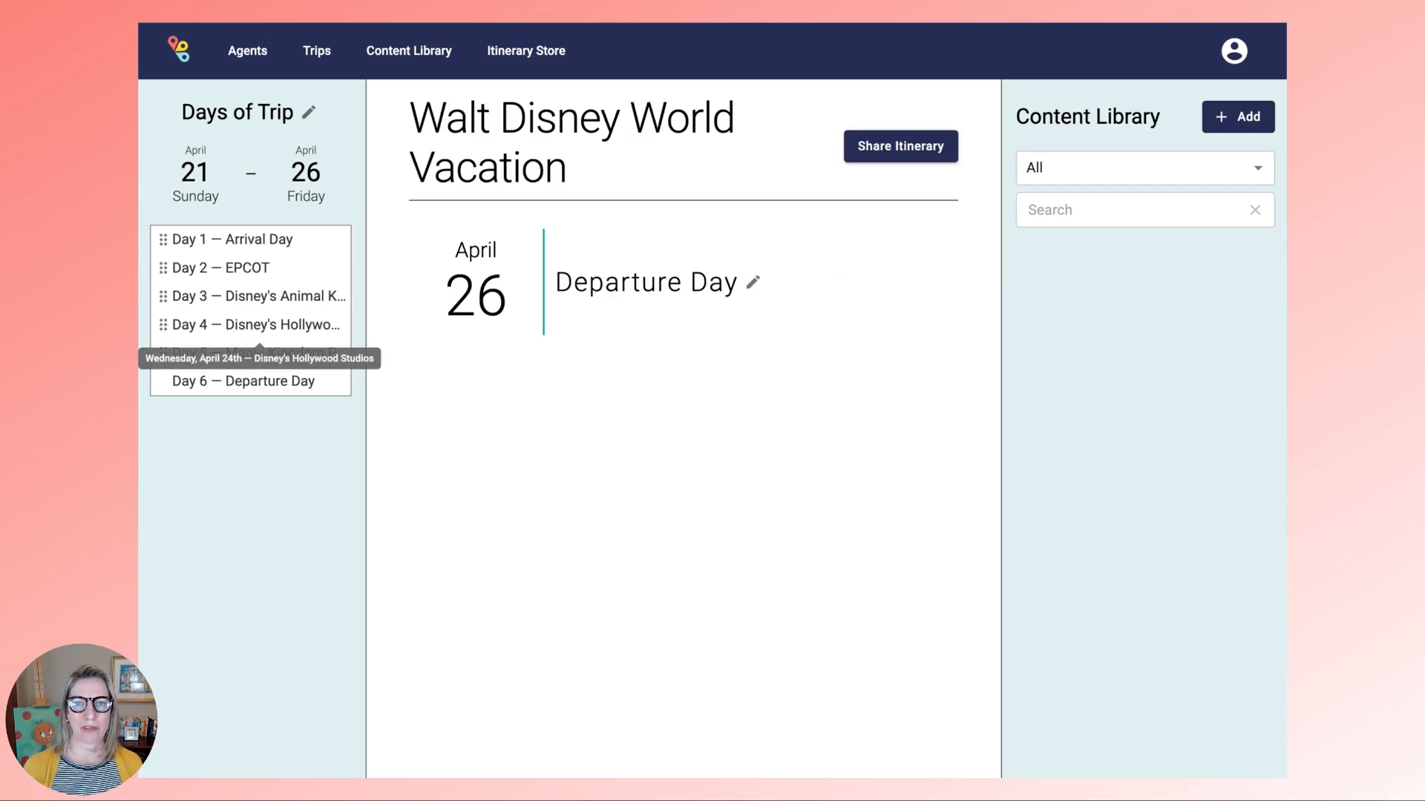
- Drag the Magic Kingdom Park day up from Day 5 to the Day 2 slot
left_click_drag(265, 357, 255, 303)
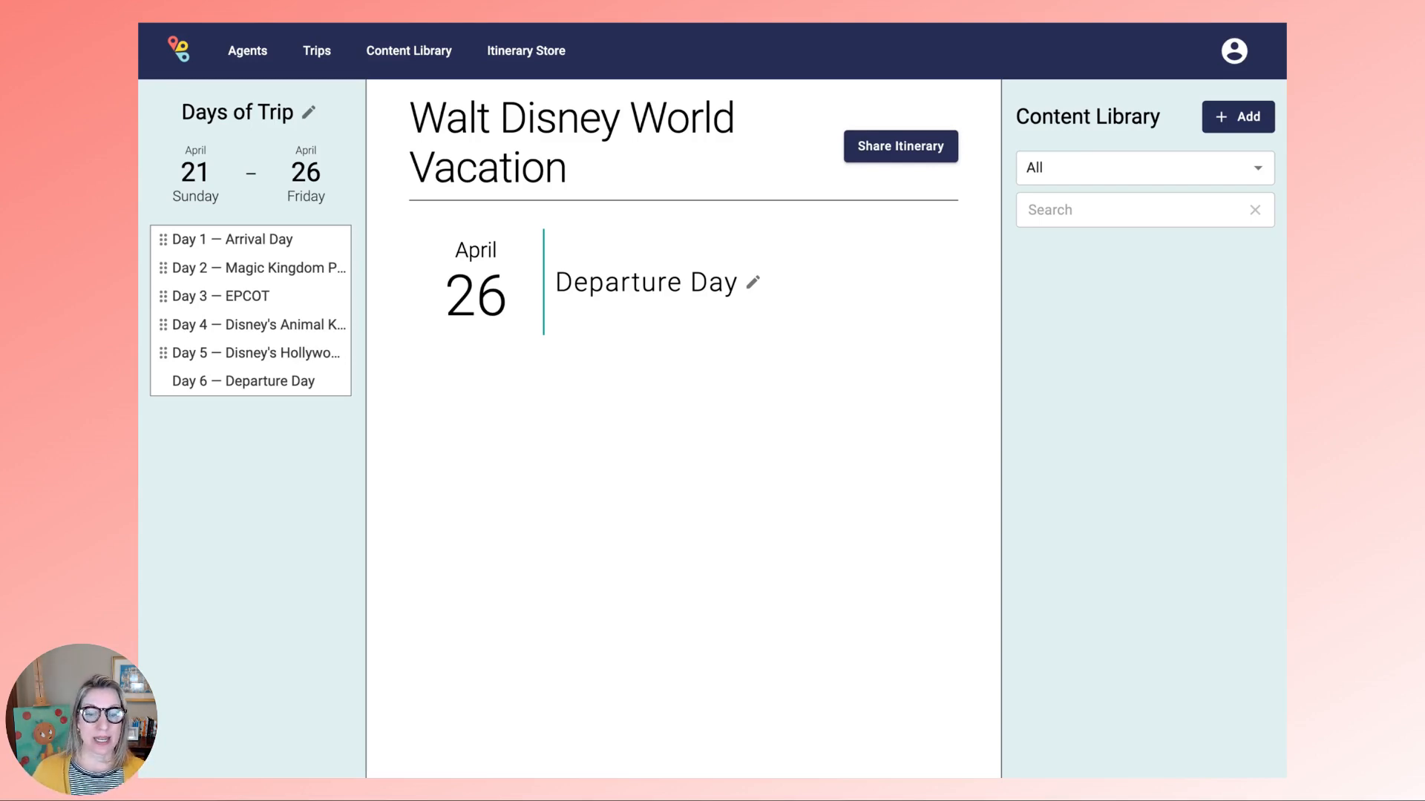
- Save the Disney's Yacht Club Resort stay with its confirmation number, then clear the library search
mouse_move(376, 750)
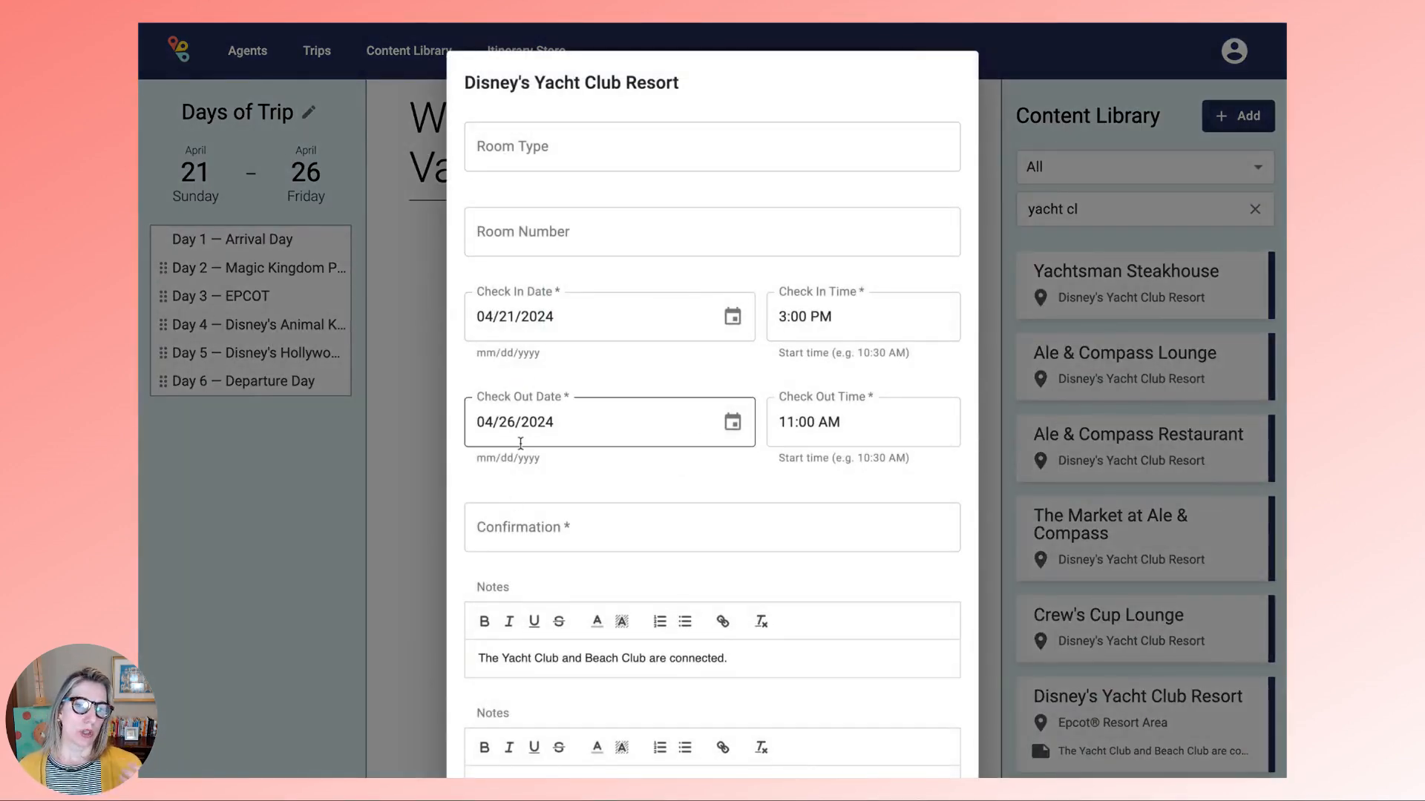
left_click(514, 535)
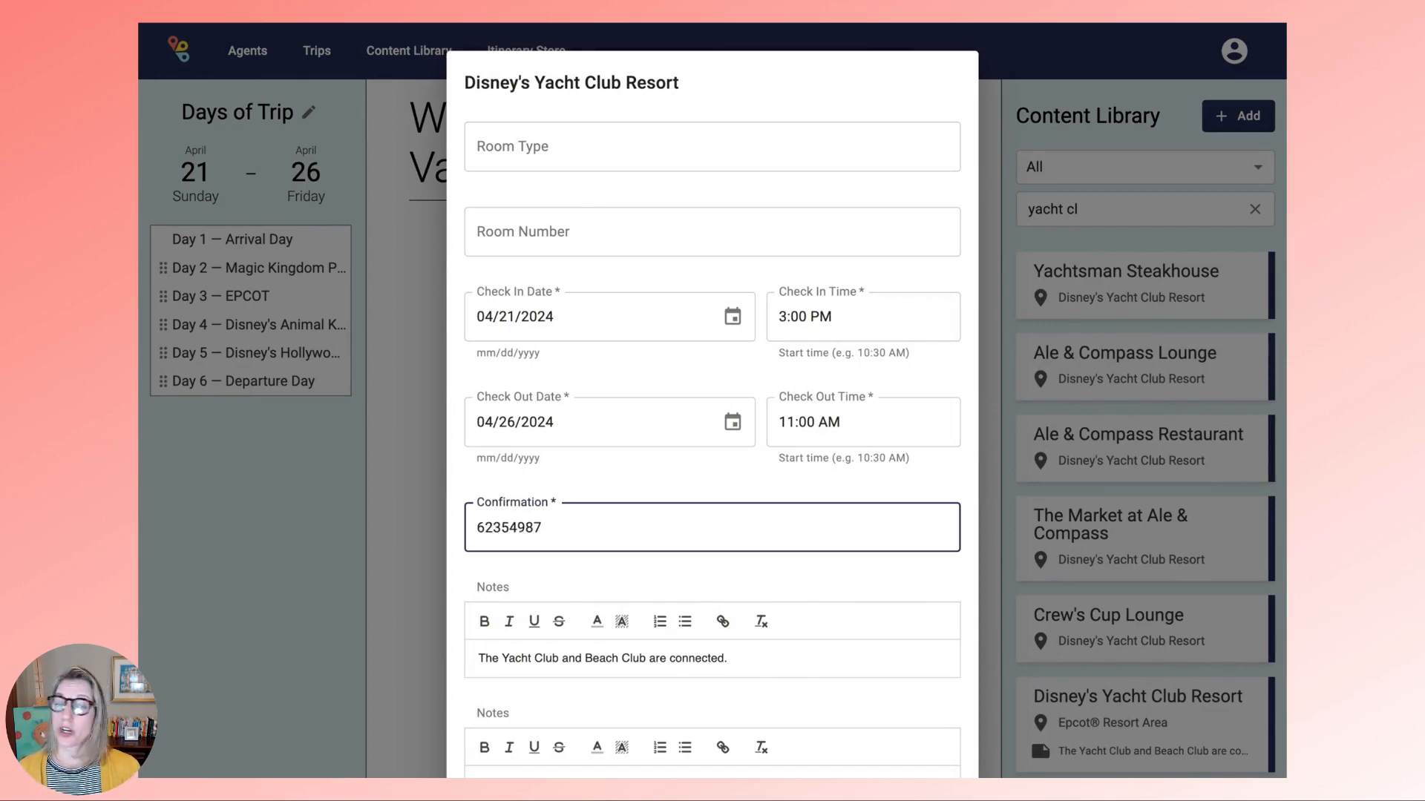
scroll(520, 534, "down", 2)
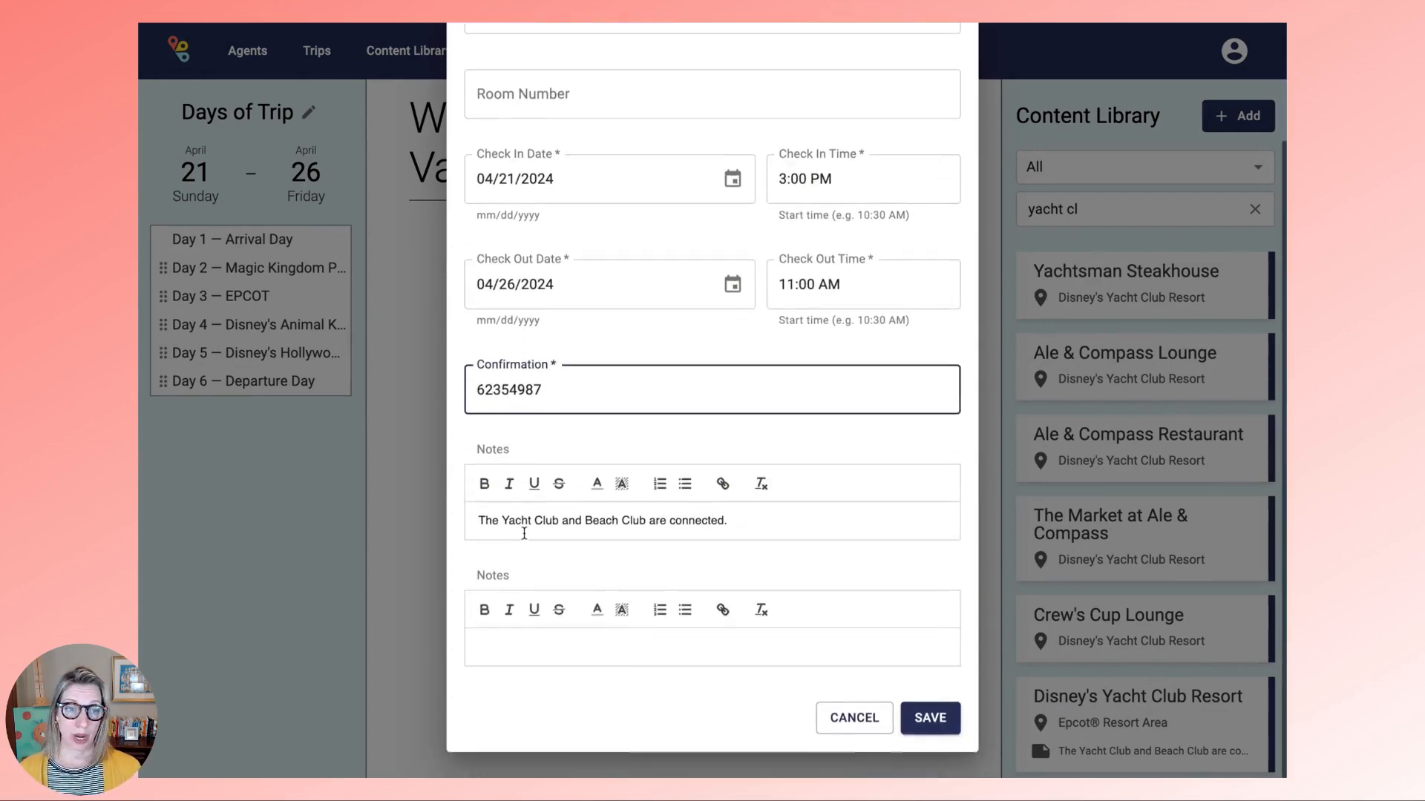
left_click(930, 719)
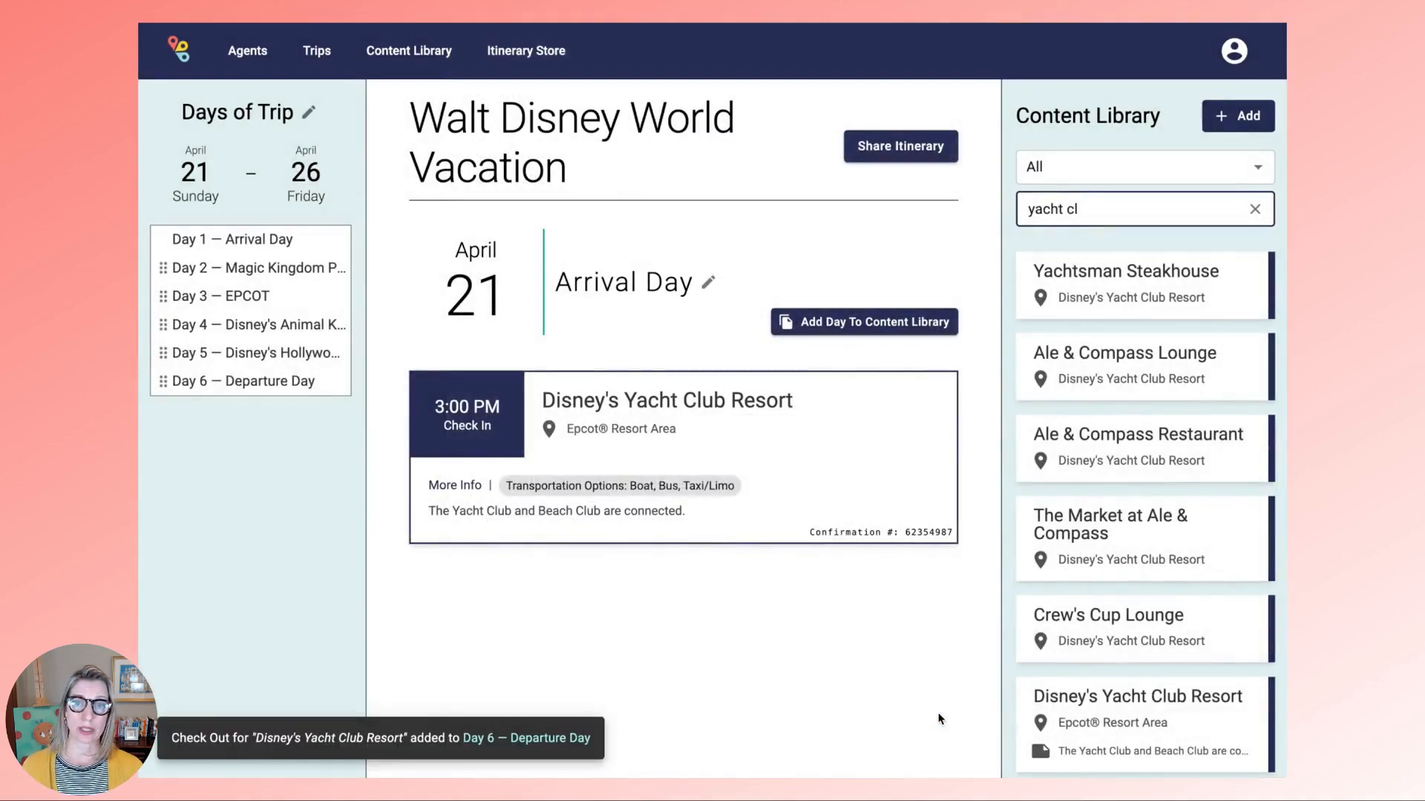
left_click(1253, 211)
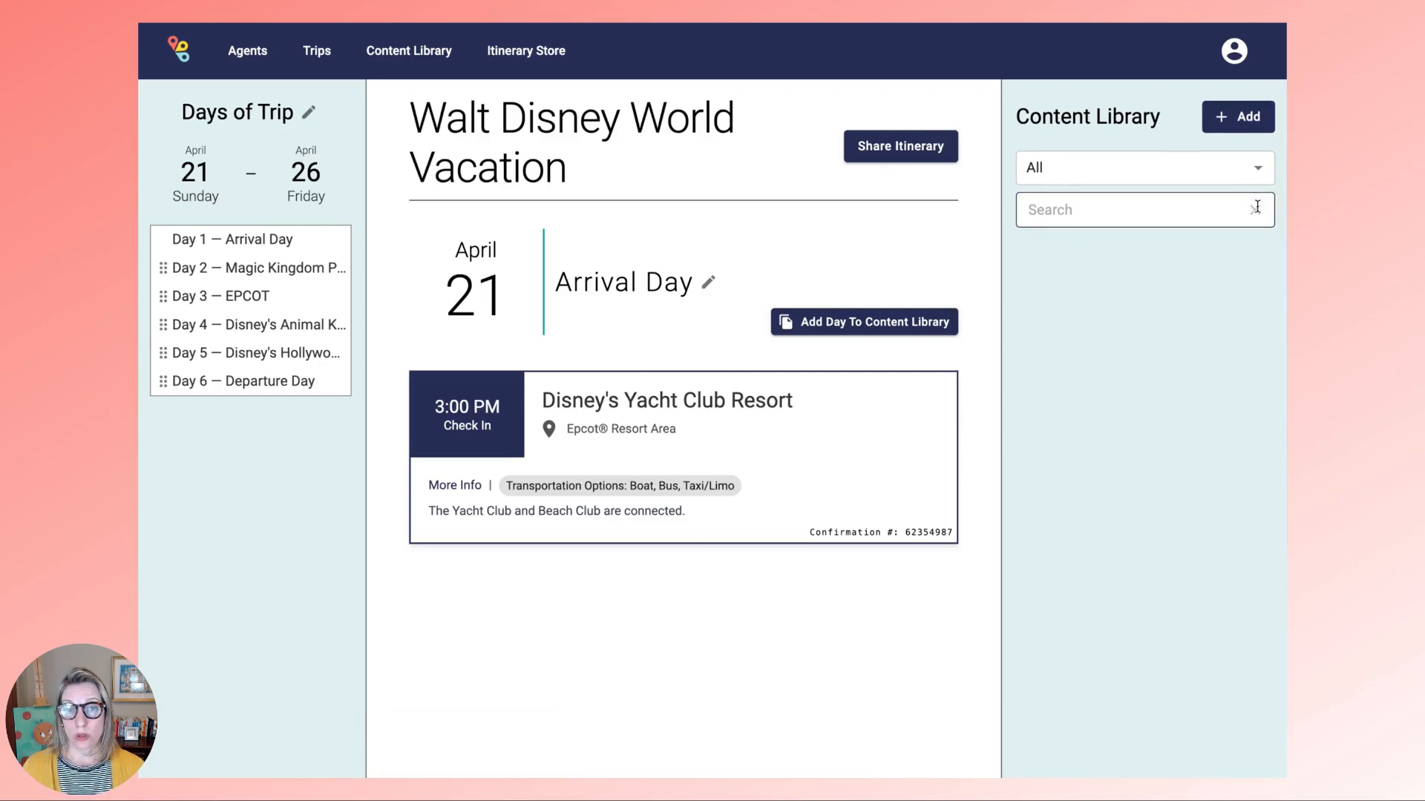
- Add the Magic Kingdom Park item from the Content Library to Day 2
left_click(274, 271)
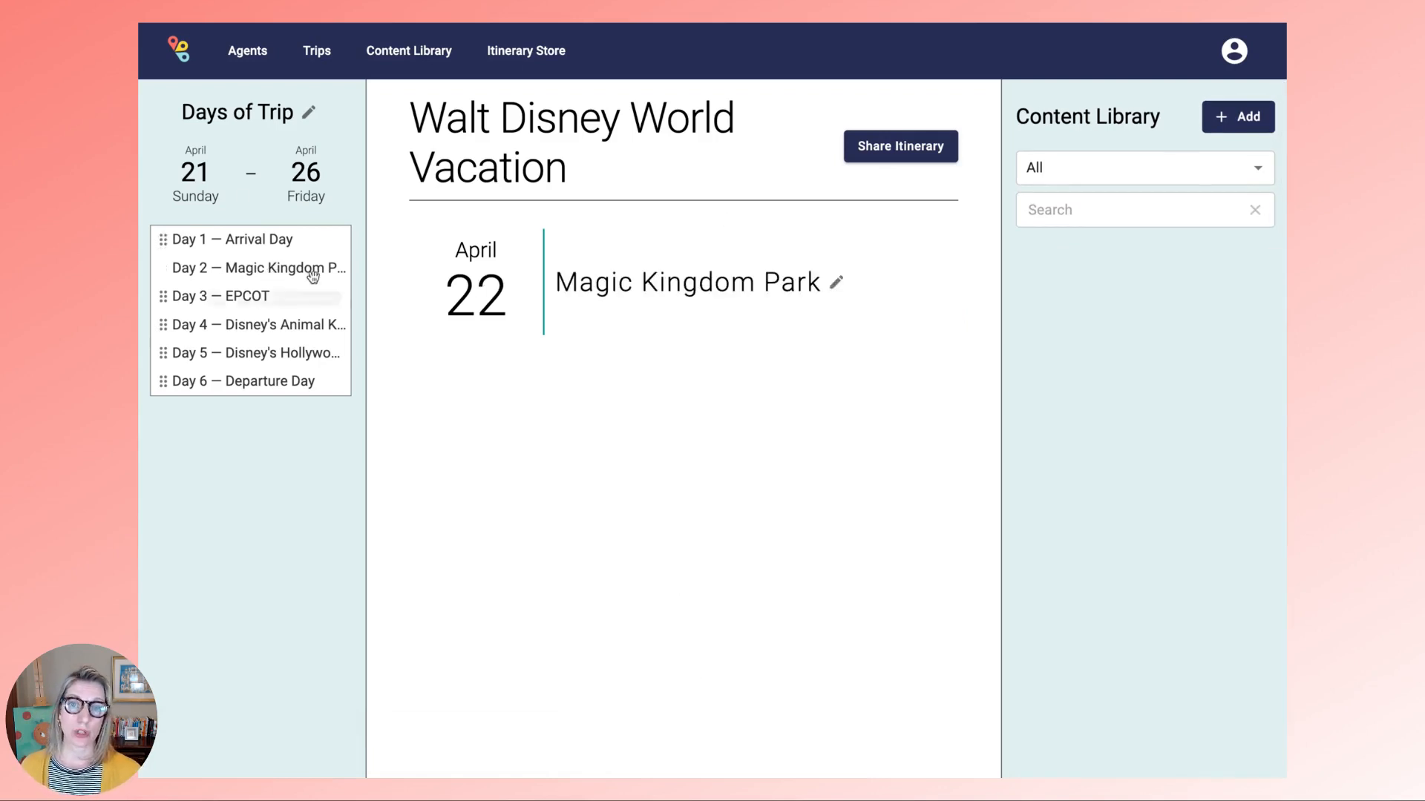
left_click(1085, 211)
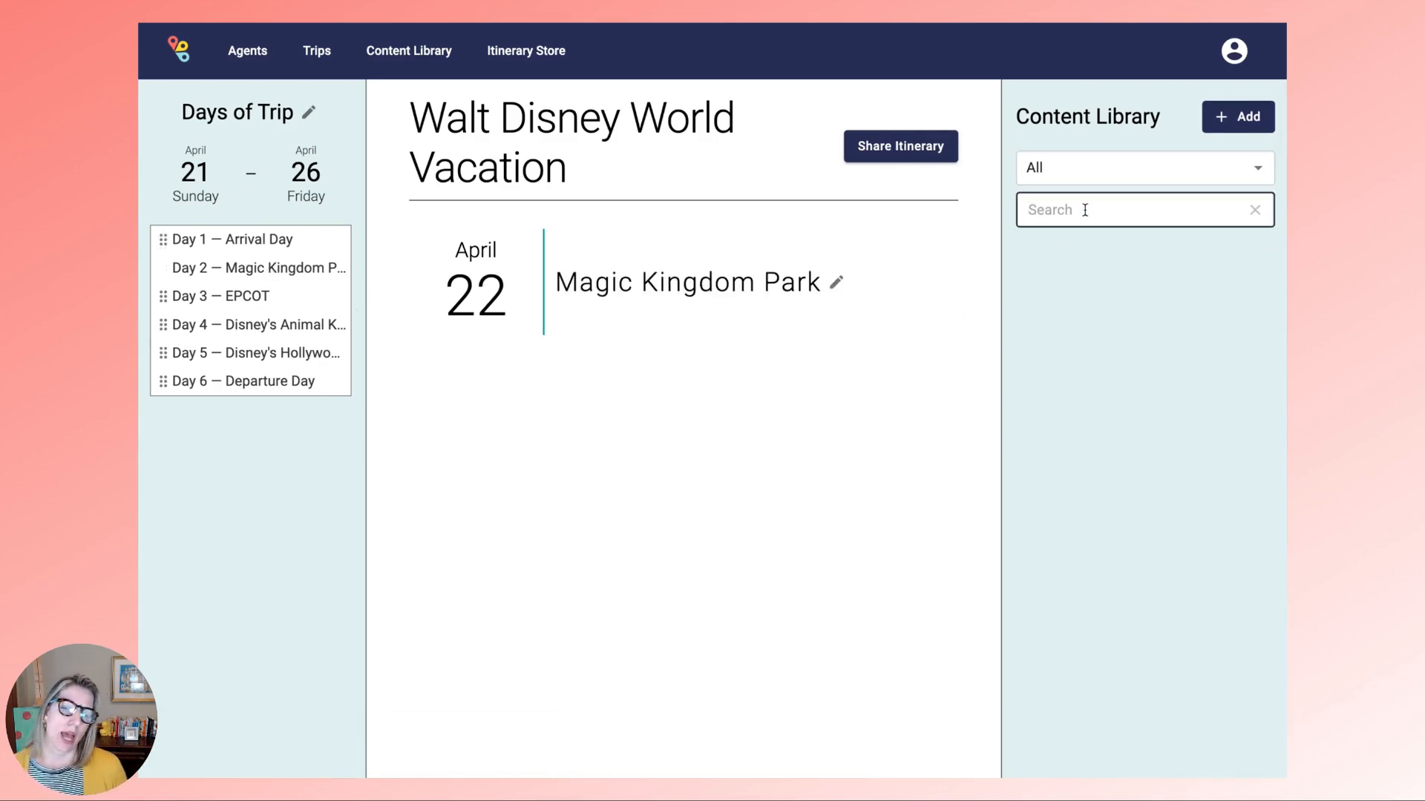
type("magic kingdom")
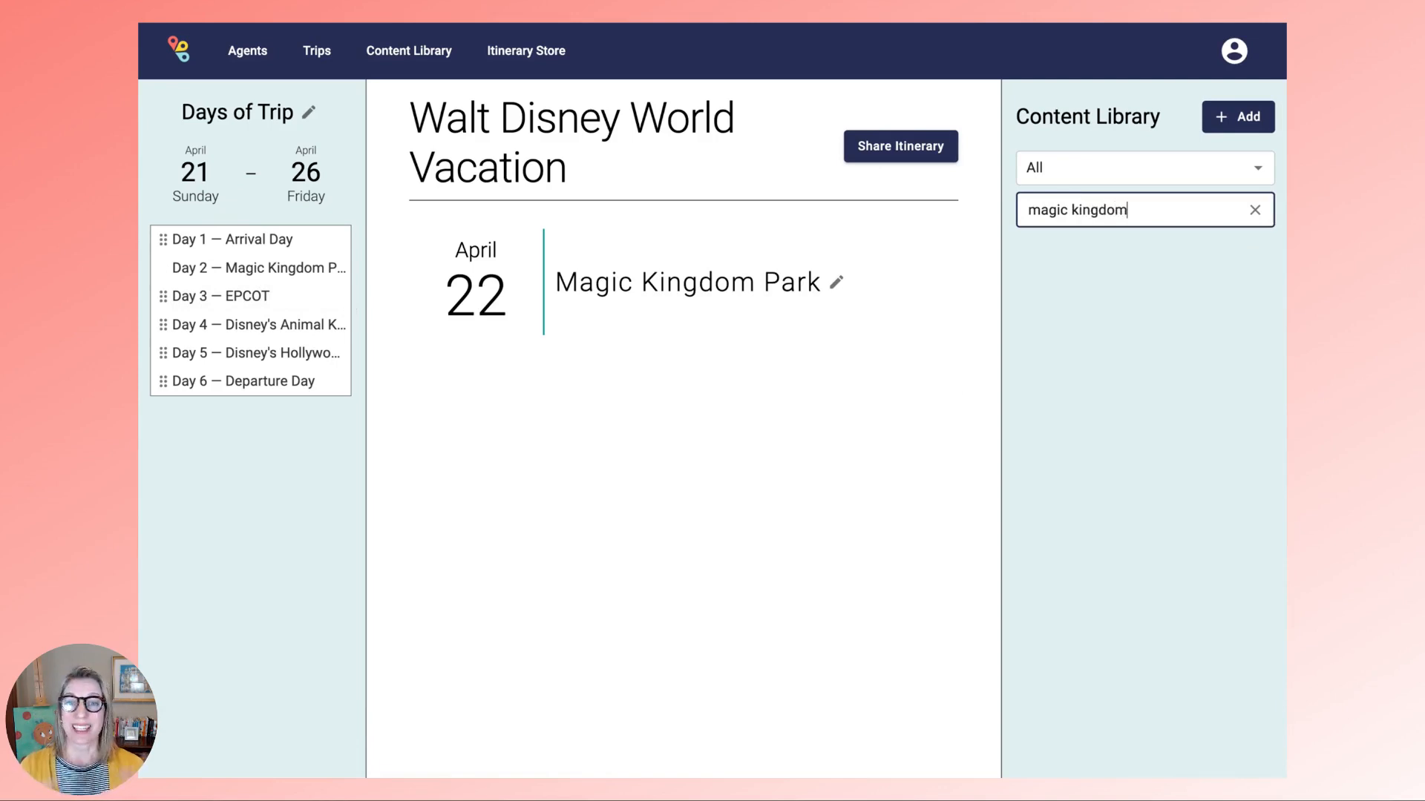
type(" park")
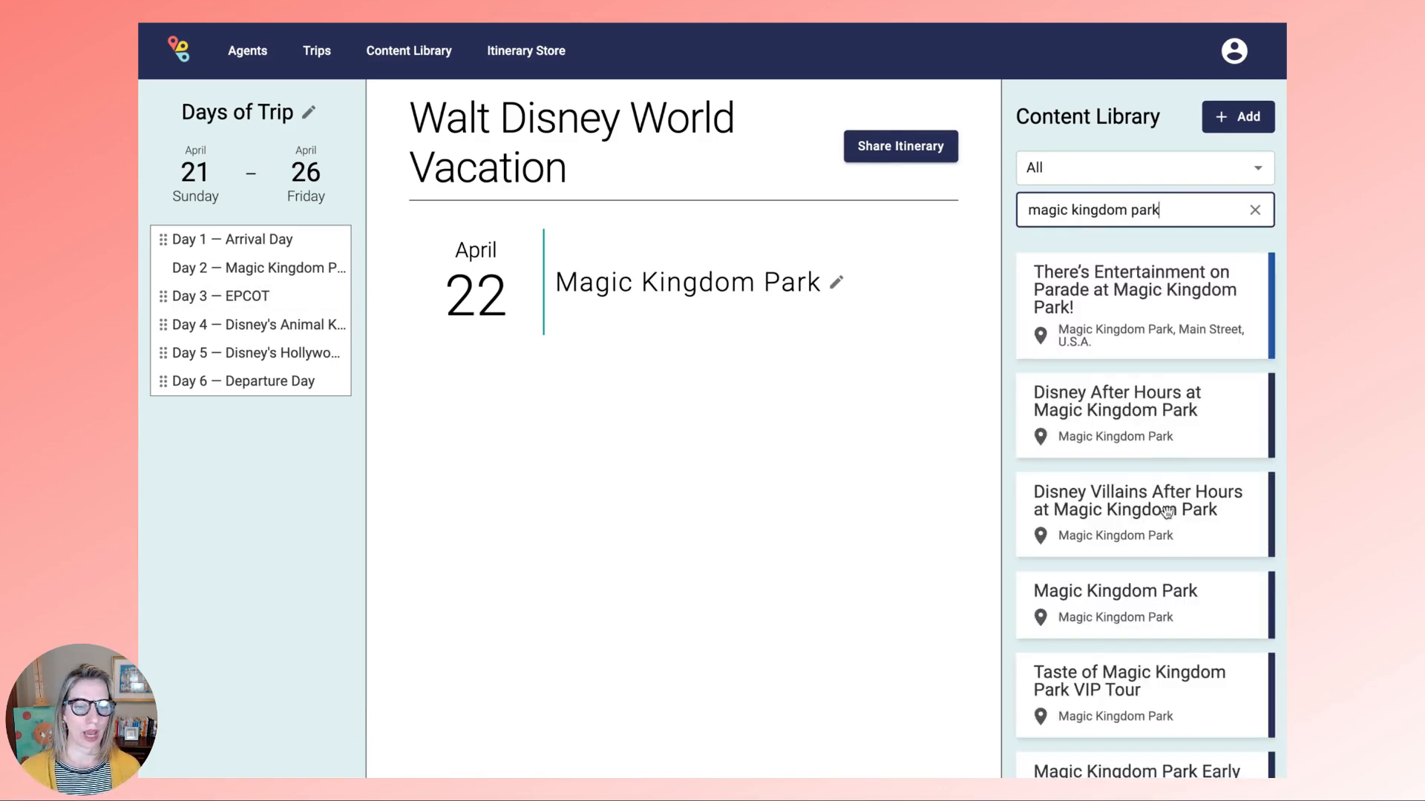
left_click_drag(1179, 616, 693, 560)
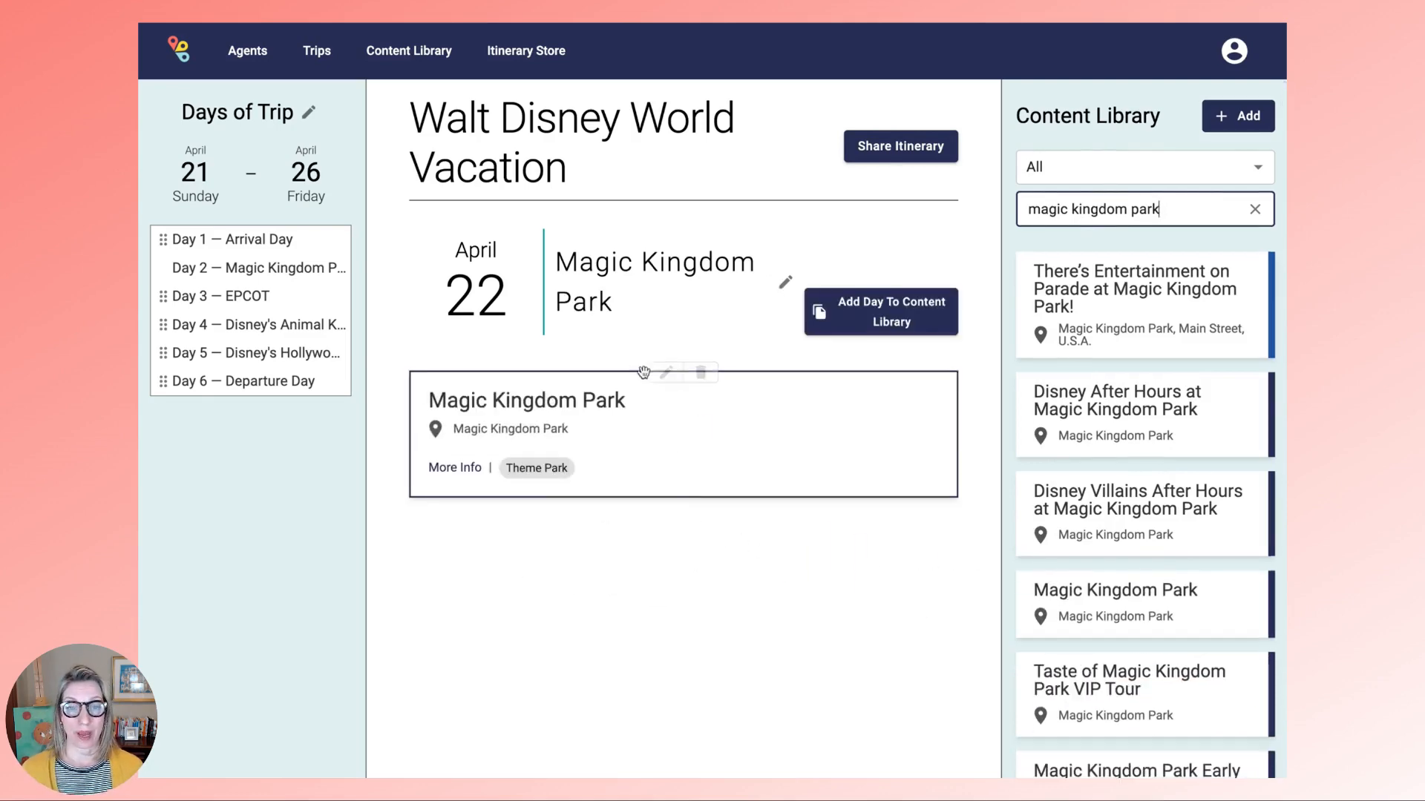
- Set the Magic Kingdom Park entry to 04/22/2024 at 9:00AM, then move to Day 3 EPCOT
left_click(666, 371)
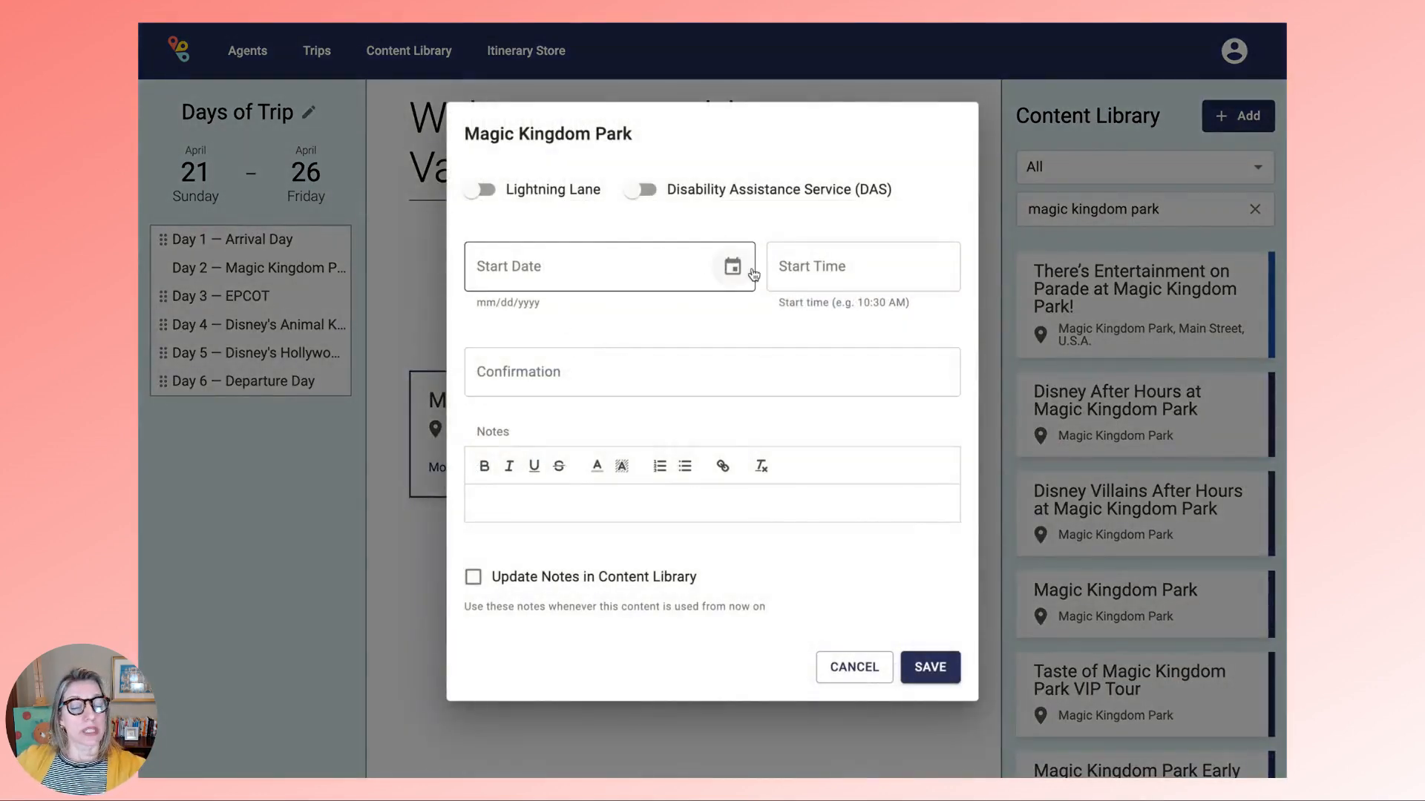
left_click(731, 267)
left_click(513, 493)
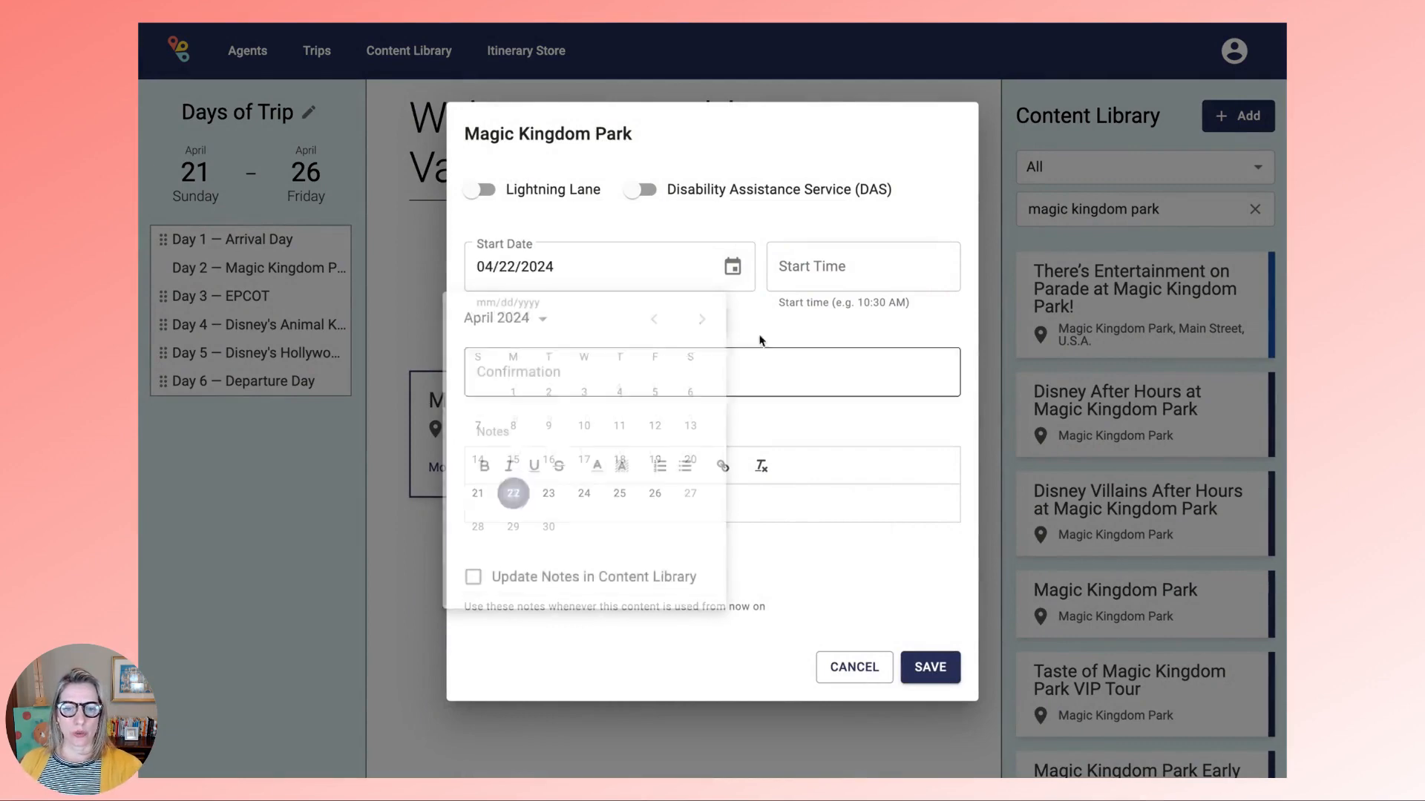
left_click(805, 269)
type("9:")
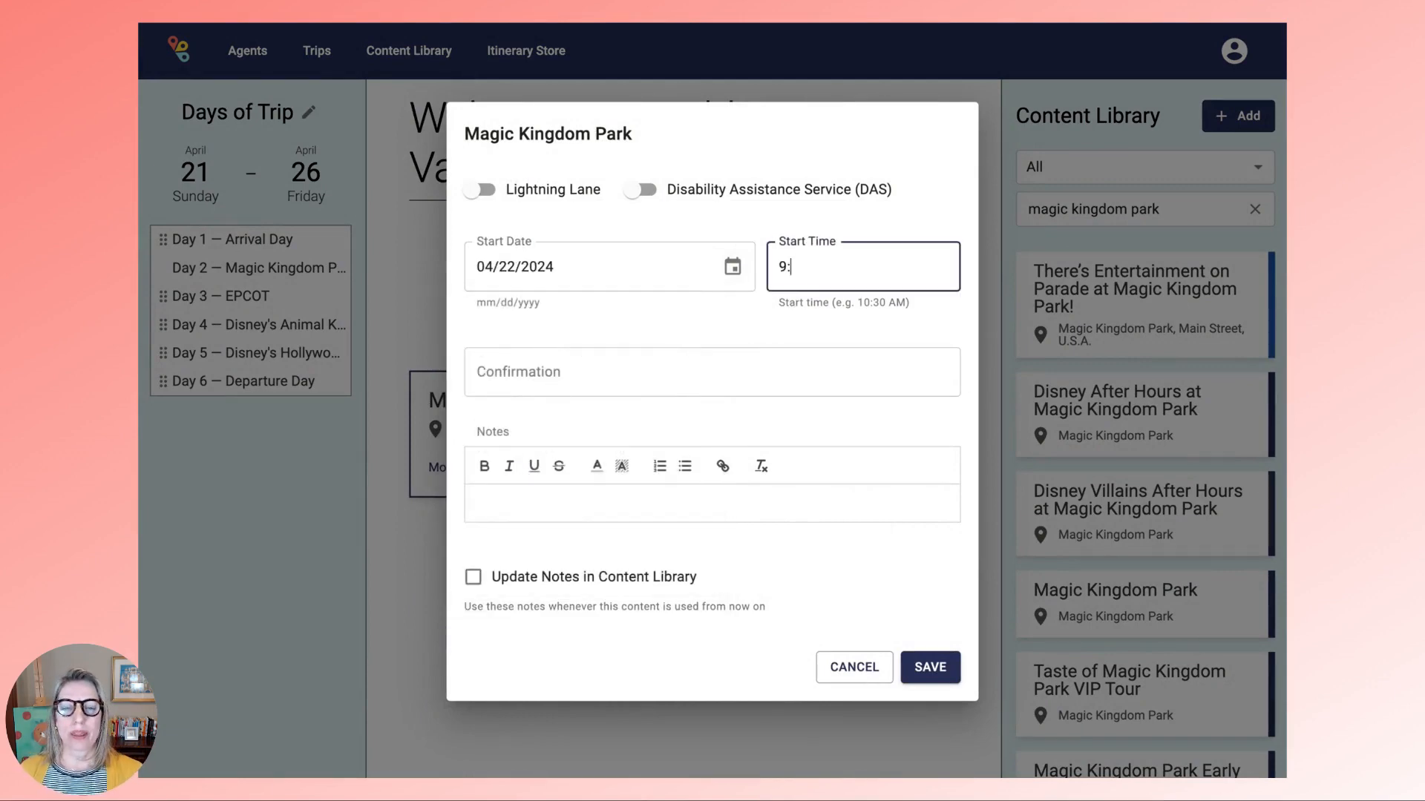
type("00AM")
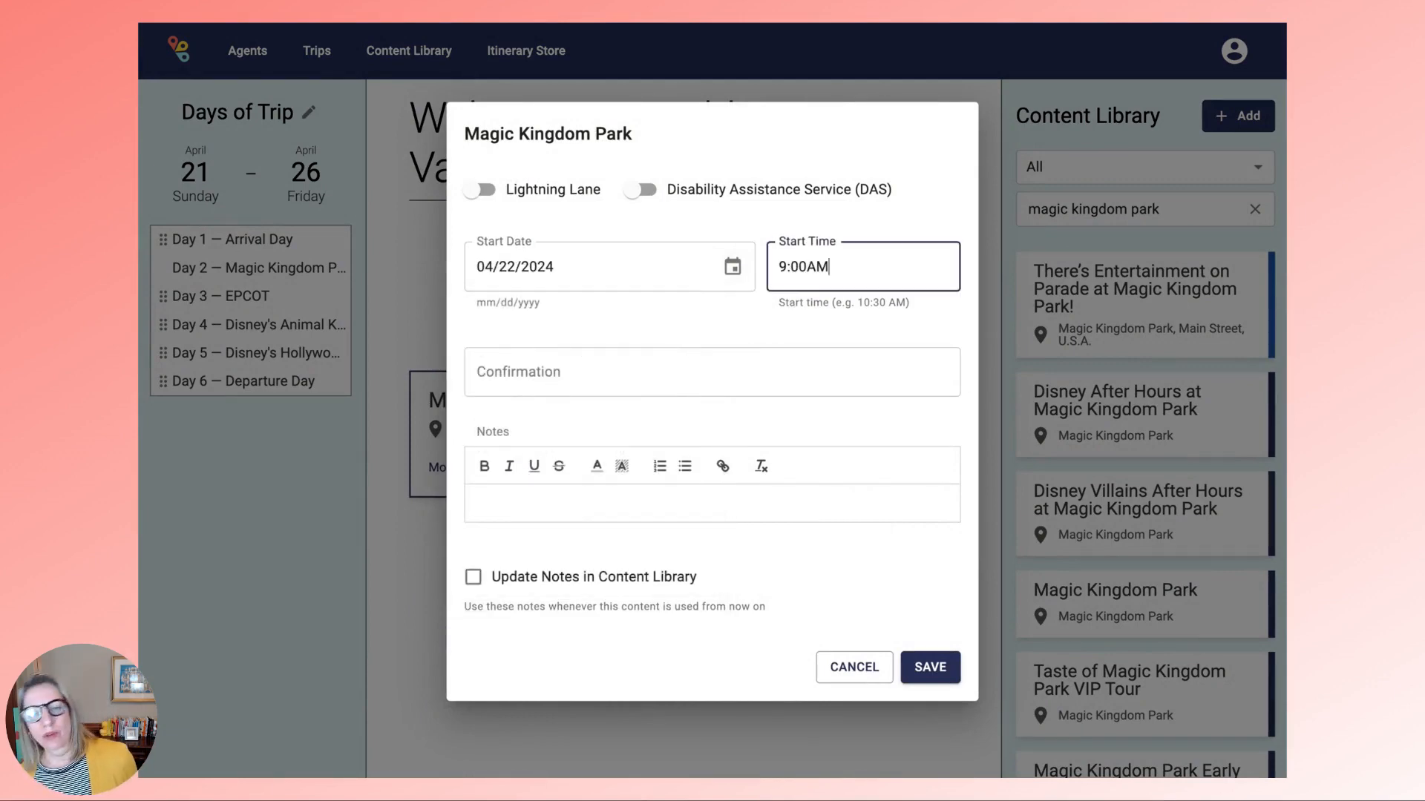
left_click(928, 667)
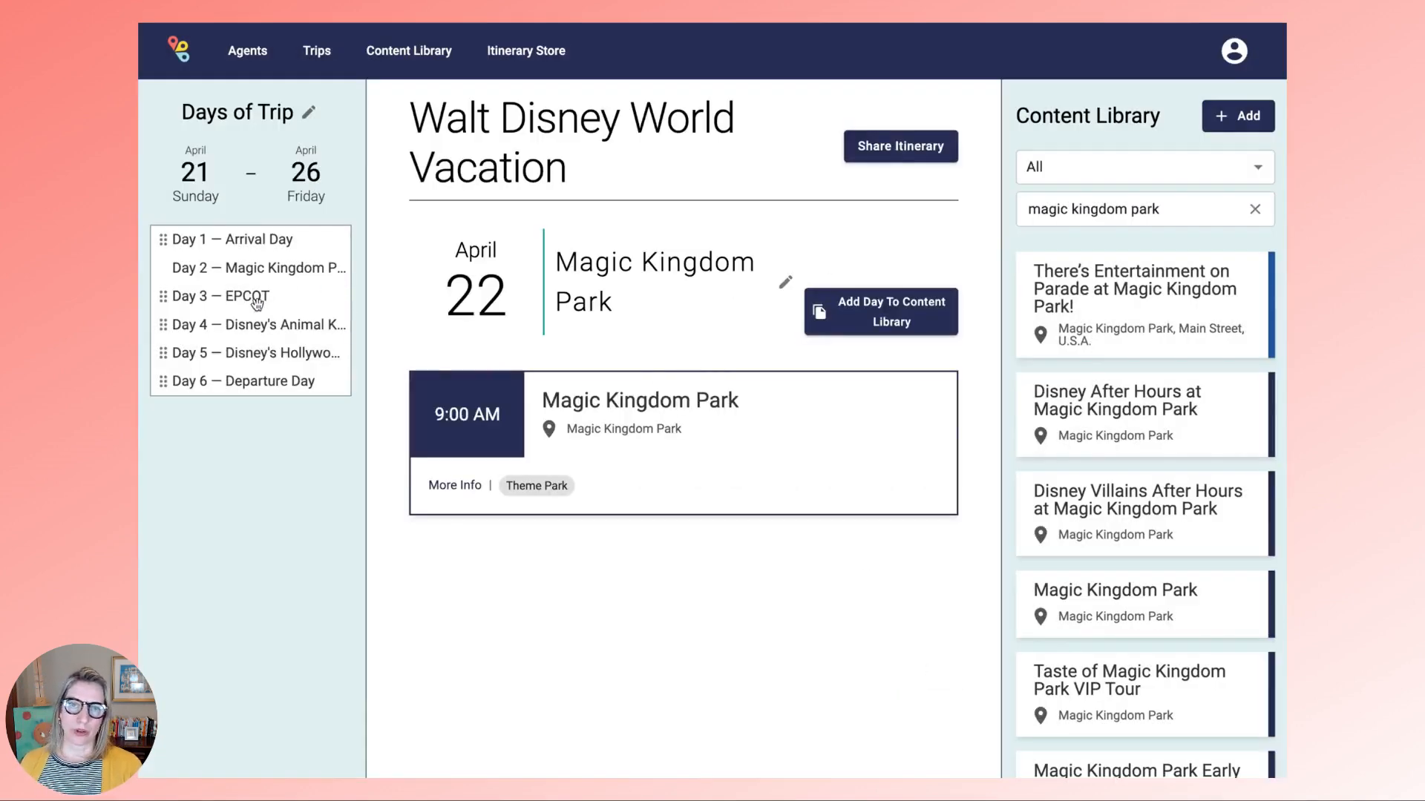
left_click(255, 299)
left_click(1254, 210)
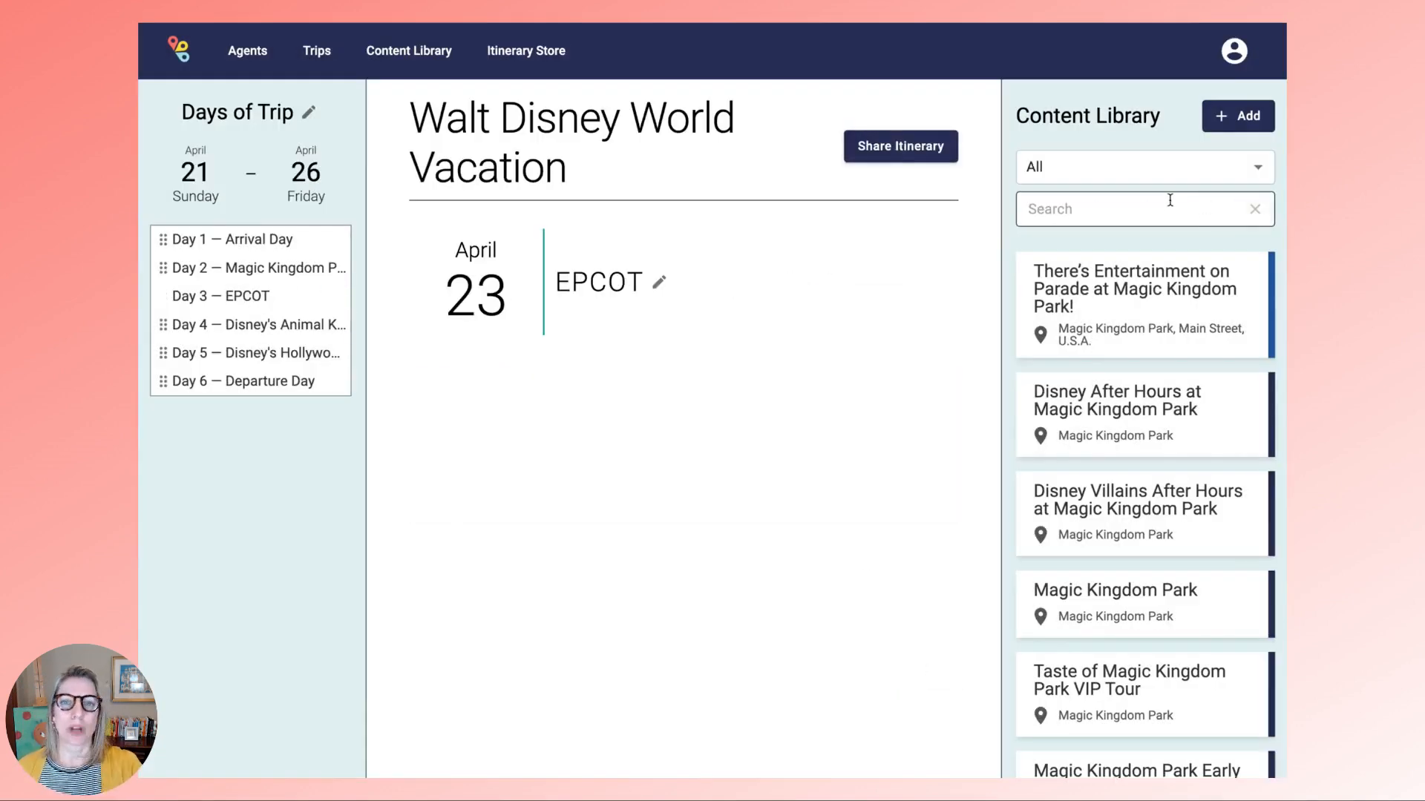
- Begin a new Content Library search by entering 'e'
left_click(1101, 215)
type("e")
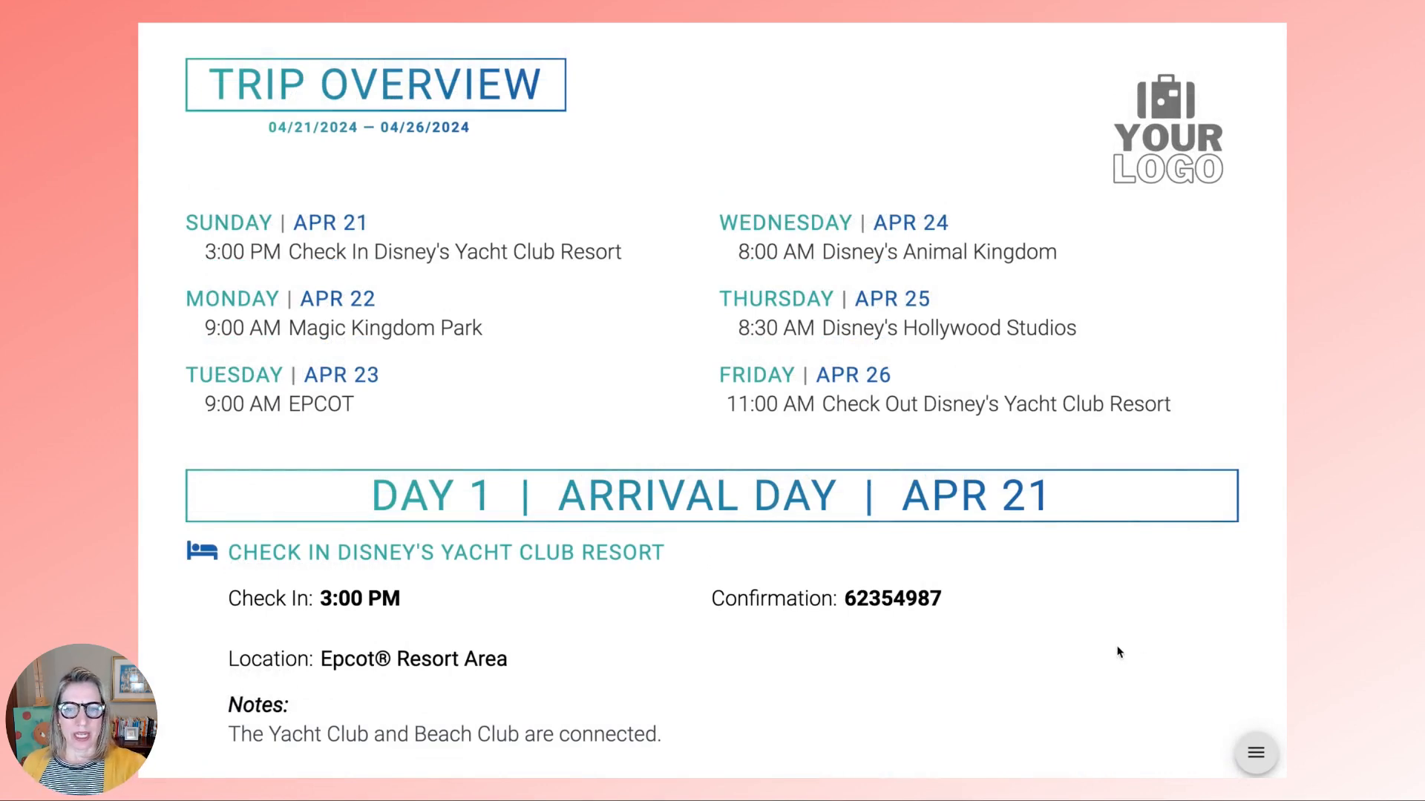
- Scroll through the Trip Overview down to Day 6
scroll(1119, 652, "down", 3)
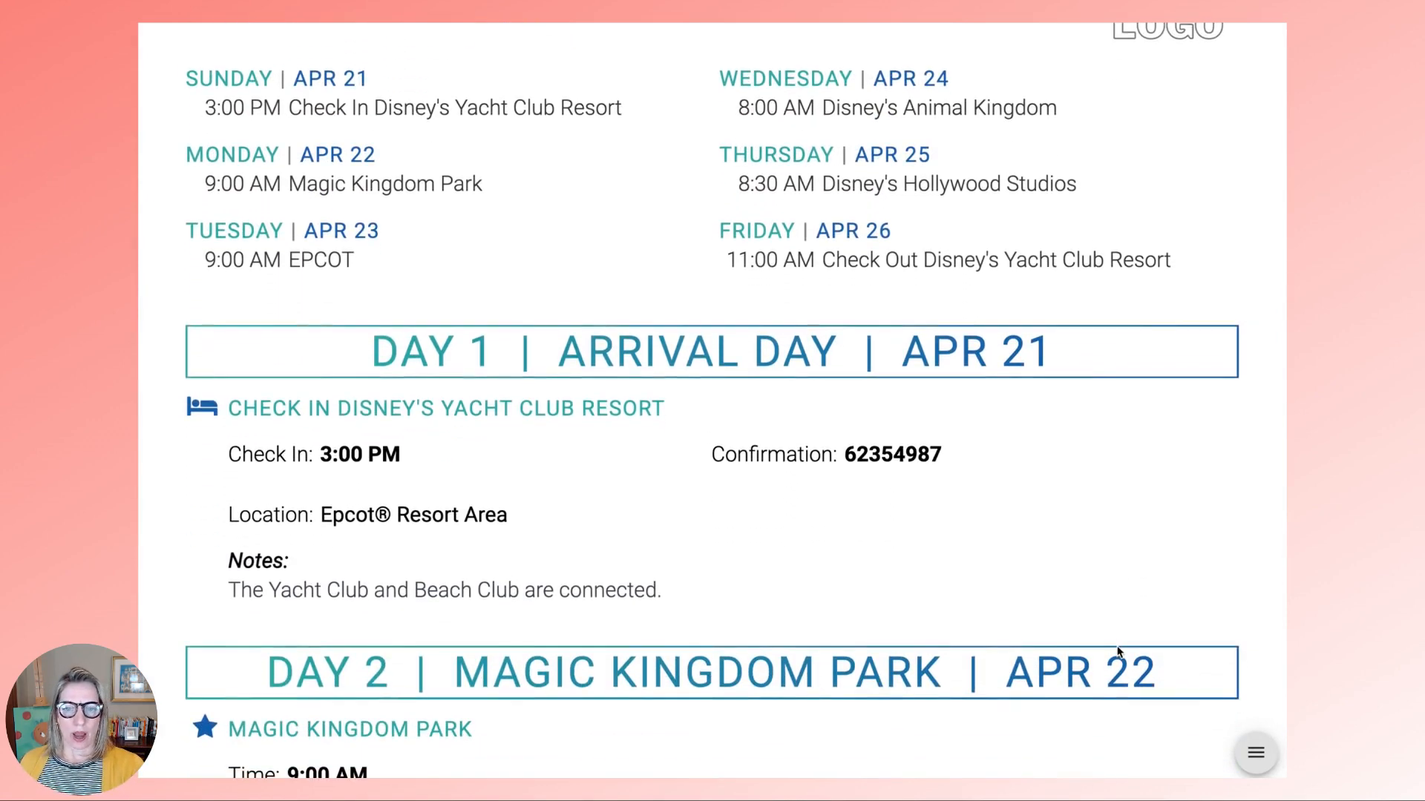
scroll(1119, 652, "down", 3)
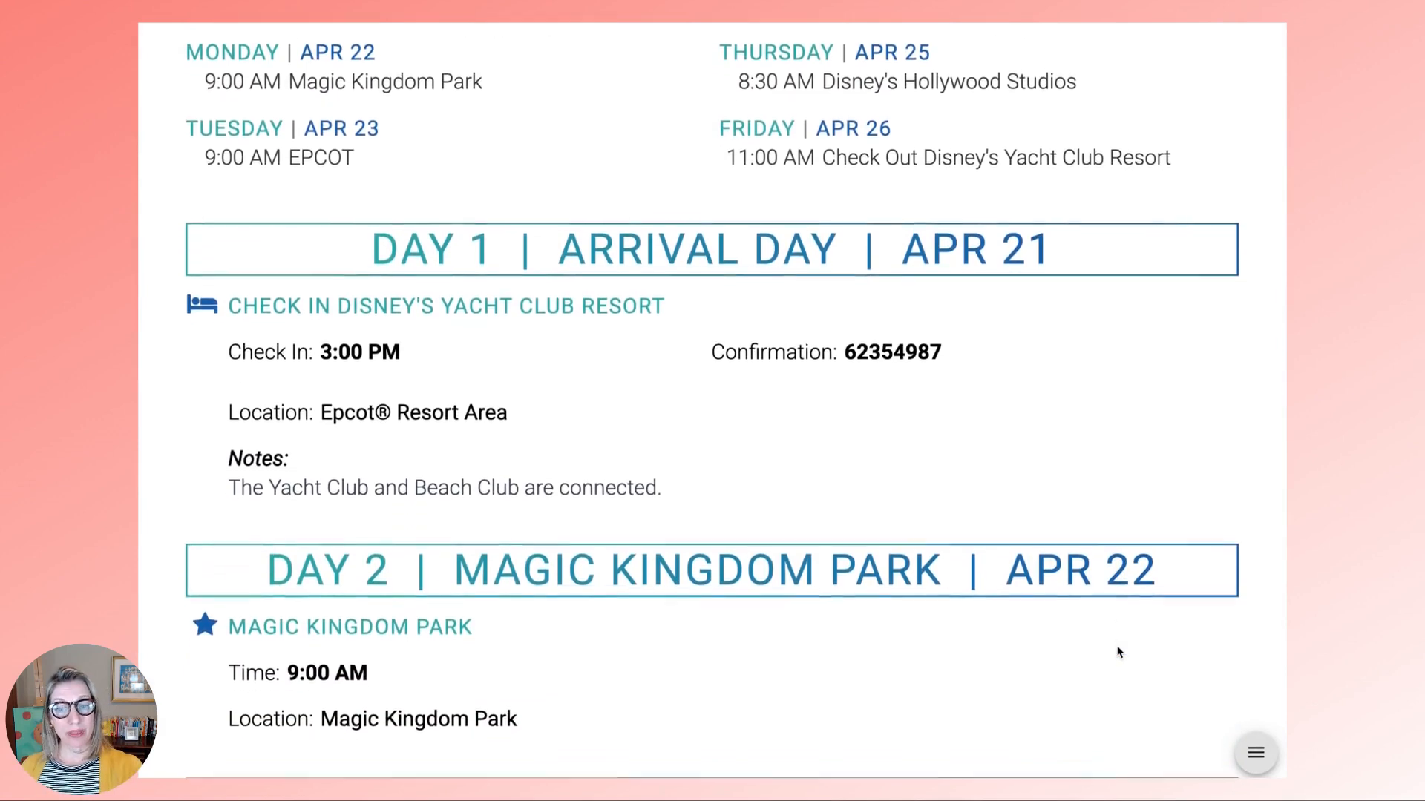
scroll(1119, 652, "down", 2)
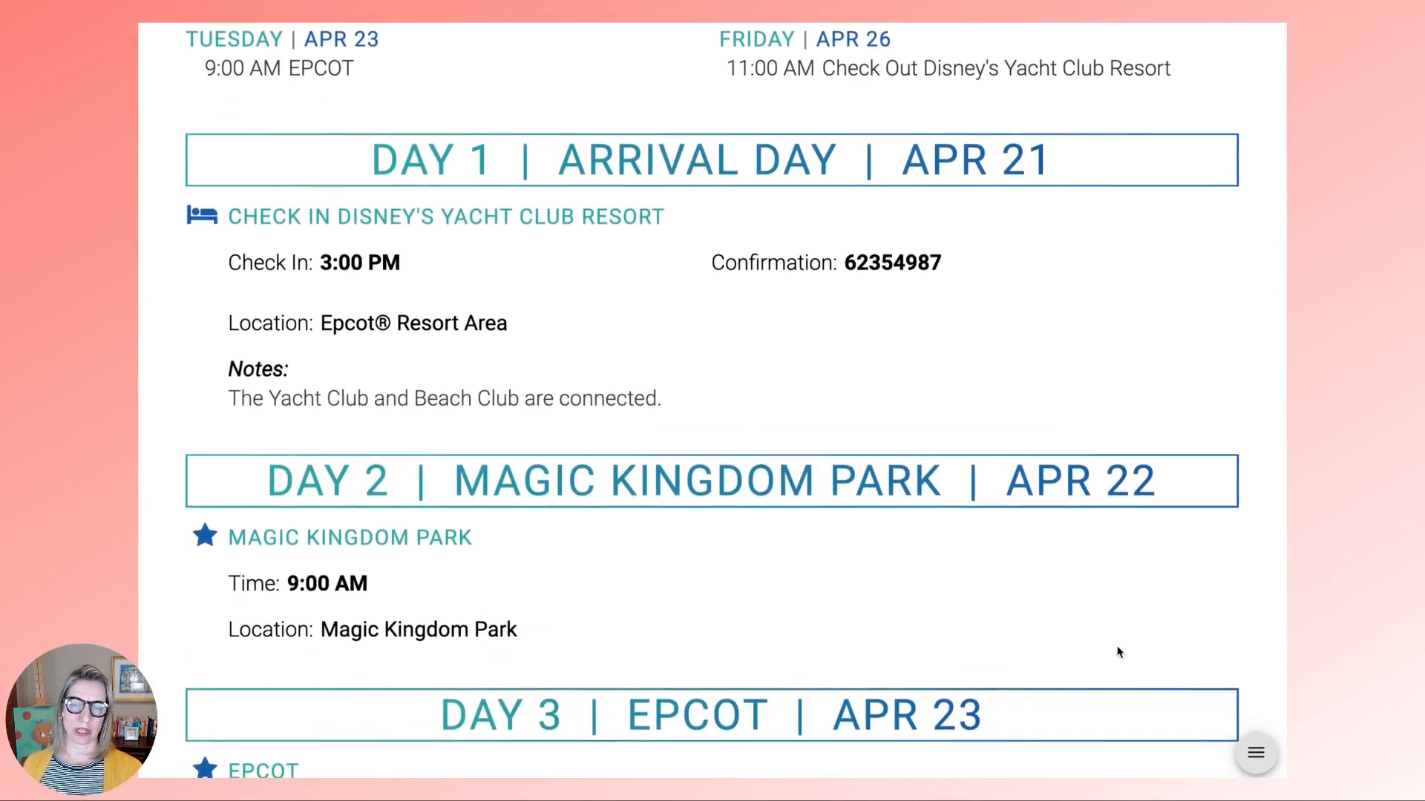
scroll(1119, 652, "down", 3)
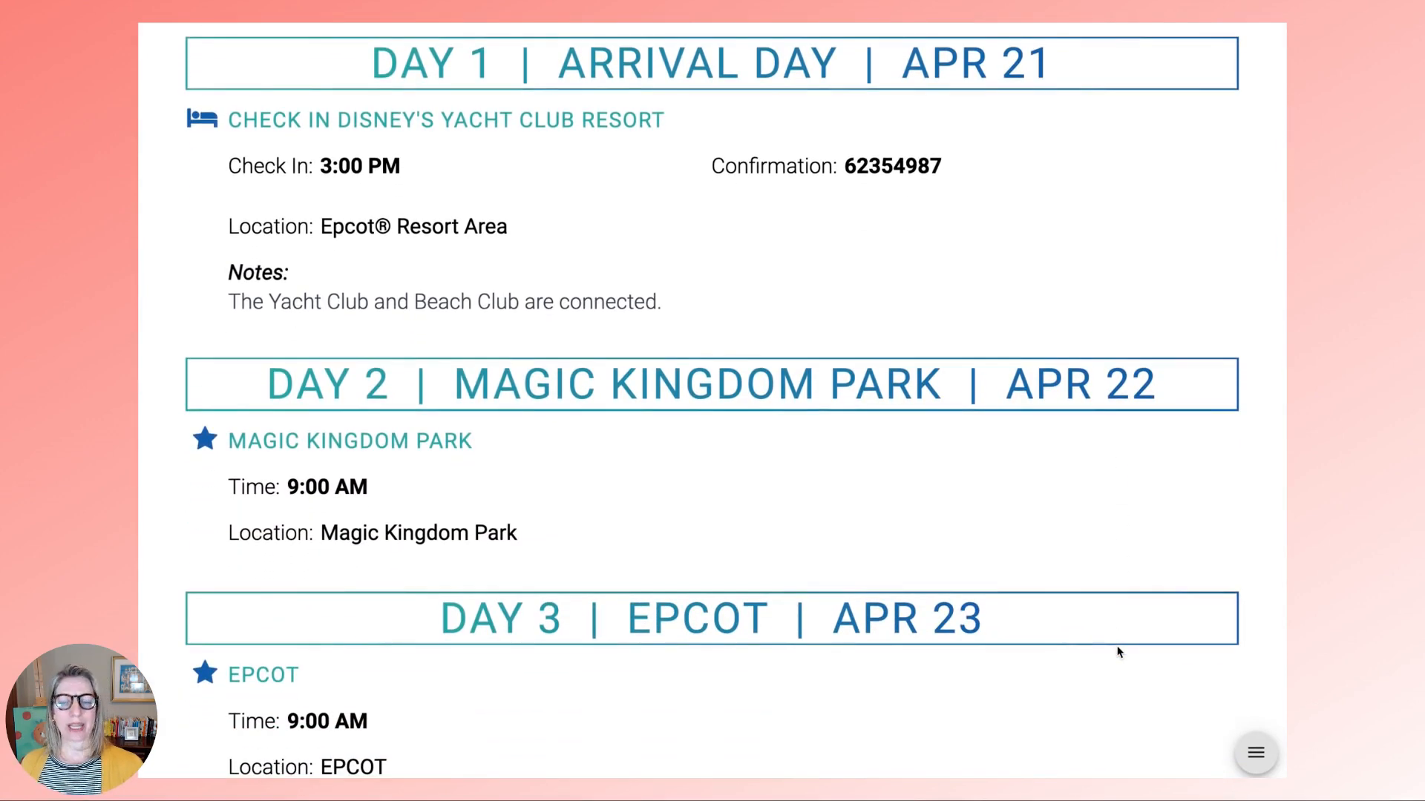
scroll(1119, 652, "down", 7)
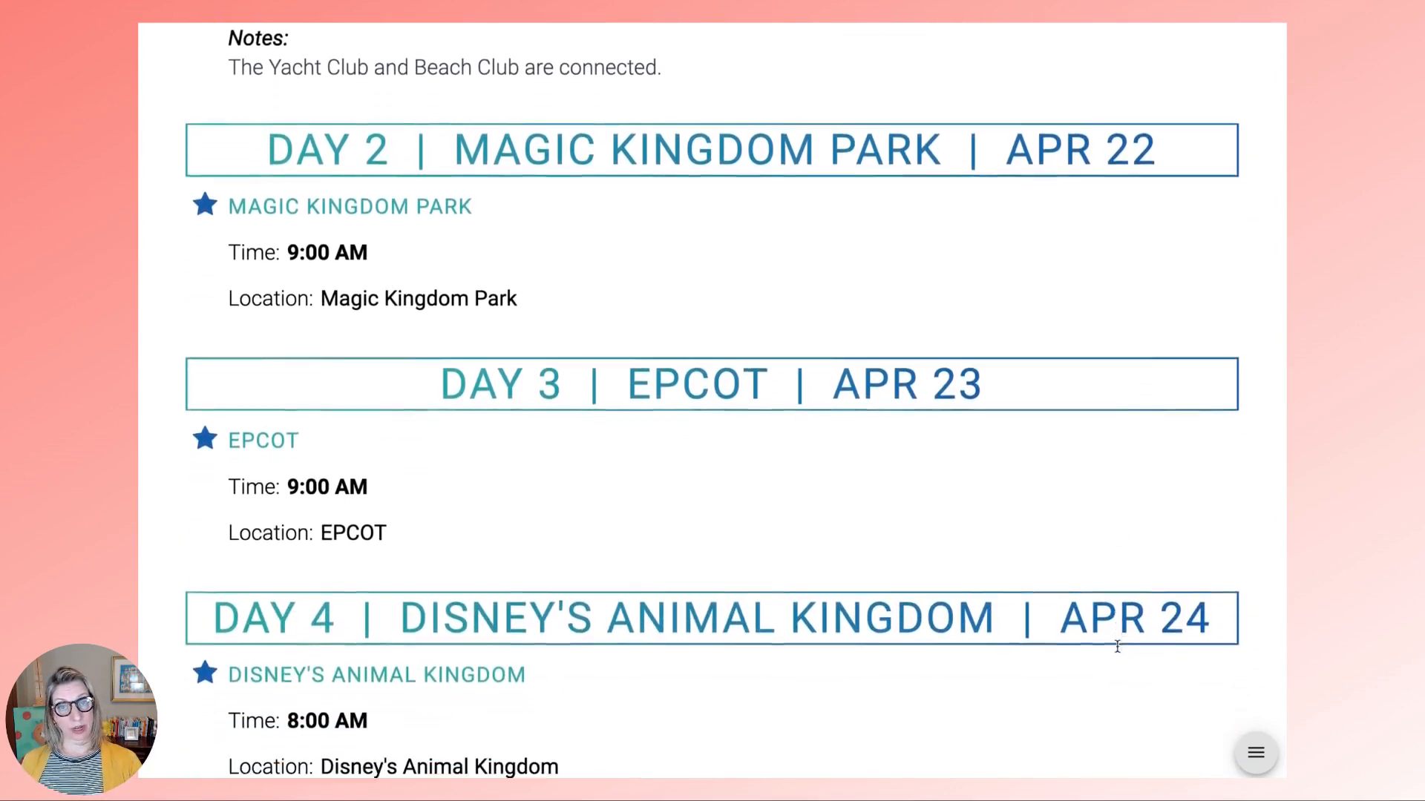
scroll(1117, 647, "down", 6)
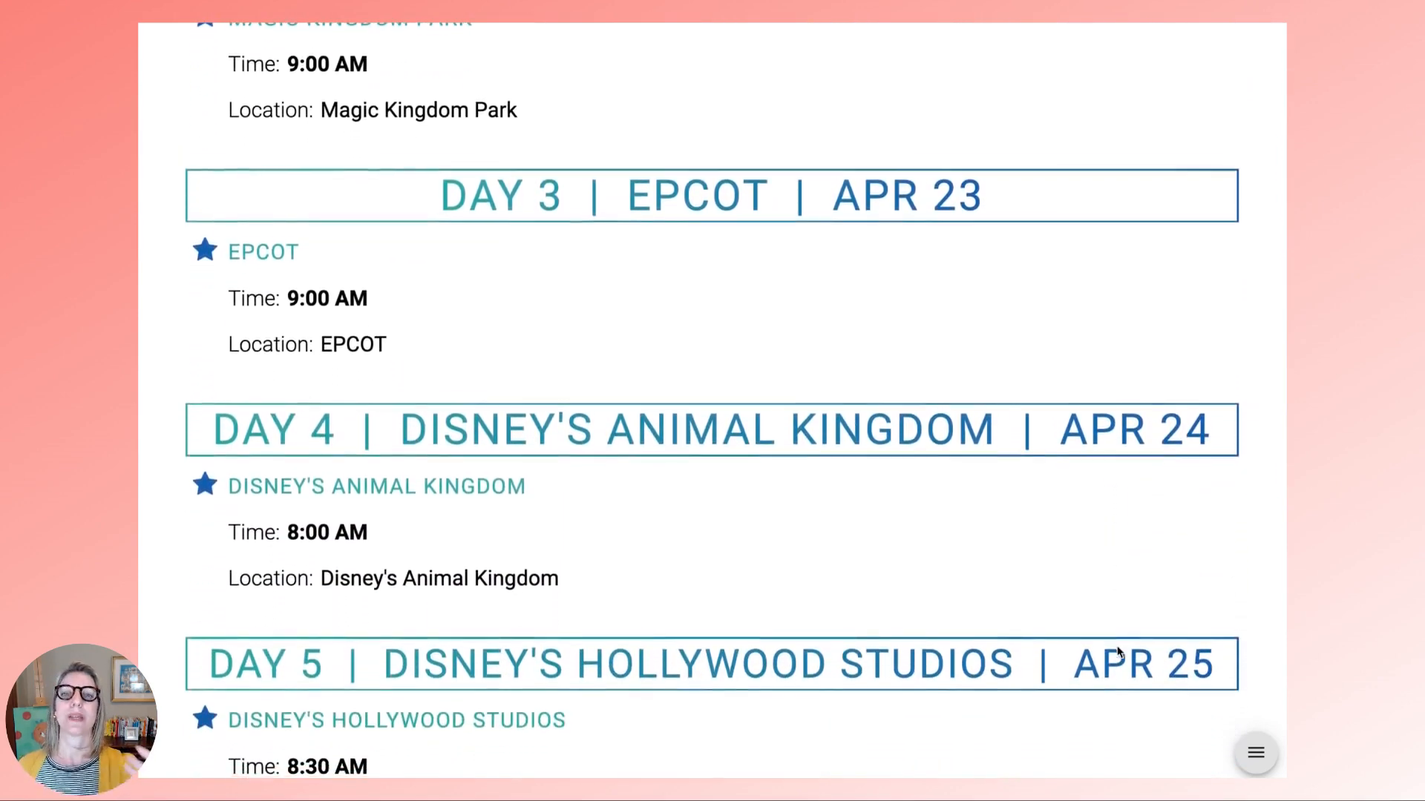
scroll(1119, 652, "down", 2)
scroll(1119, 652, "down", 3)
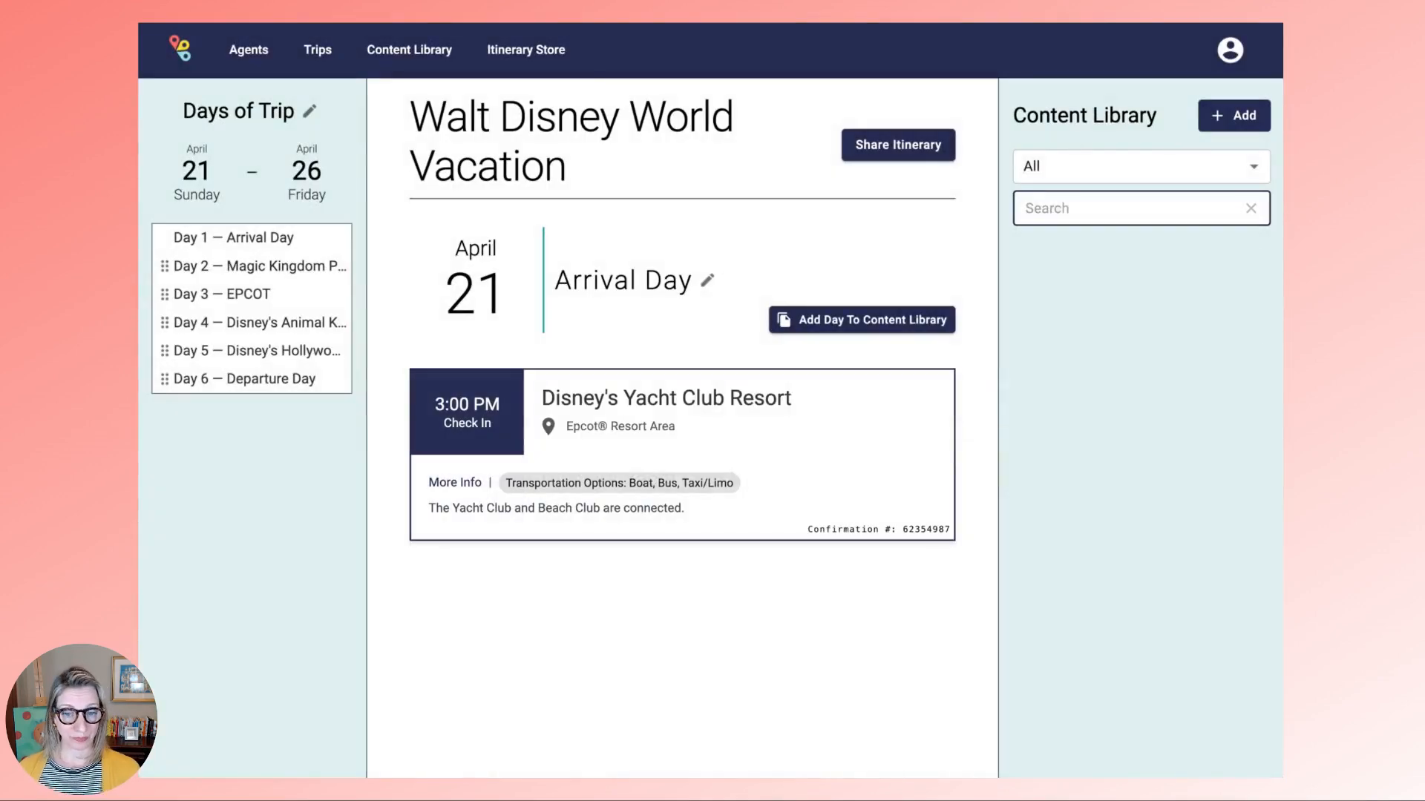
- Add Ale & Compass Restaurant to Arrival Day with the pasted suggested-reservation notes
type("Ale &")
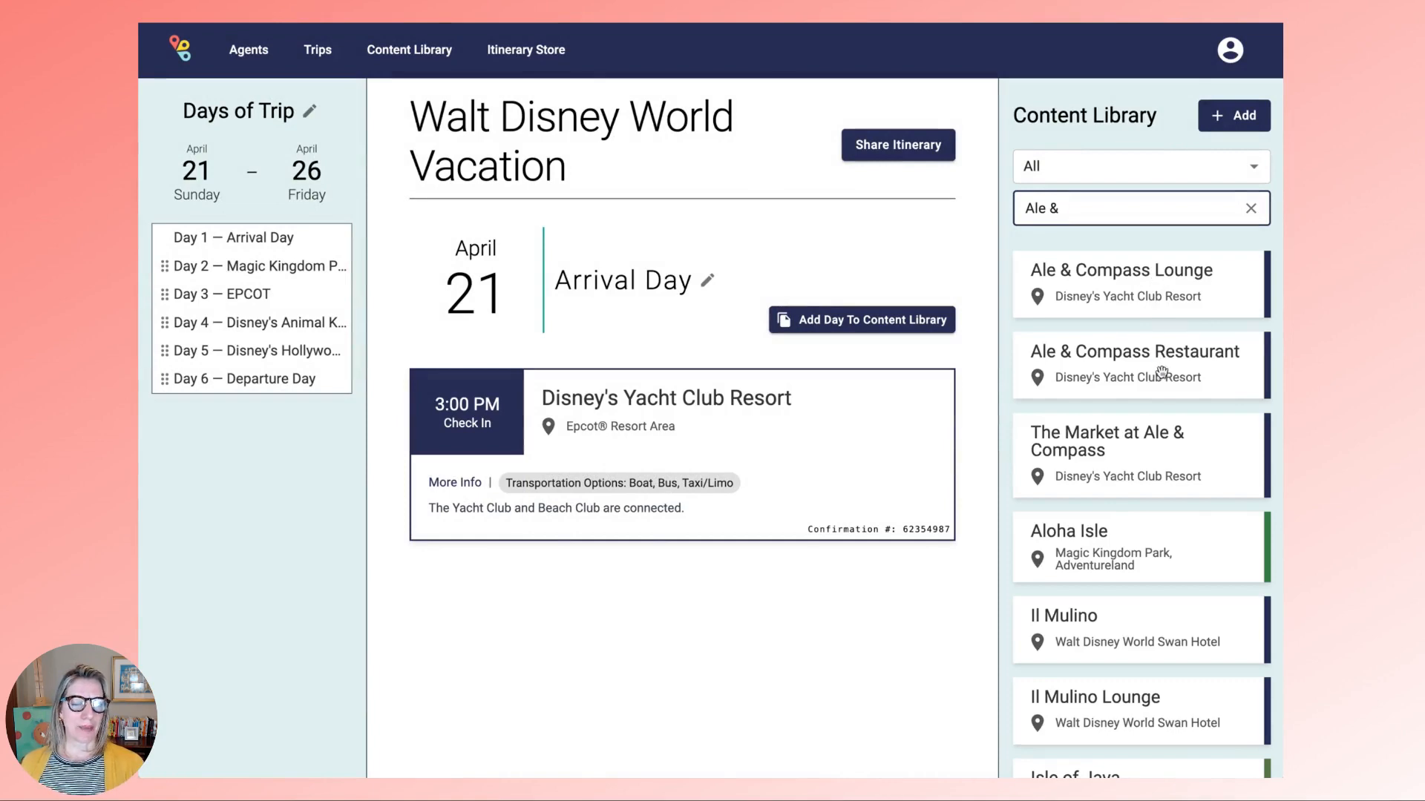
left_click_drag(1161, 371, 595, 636)
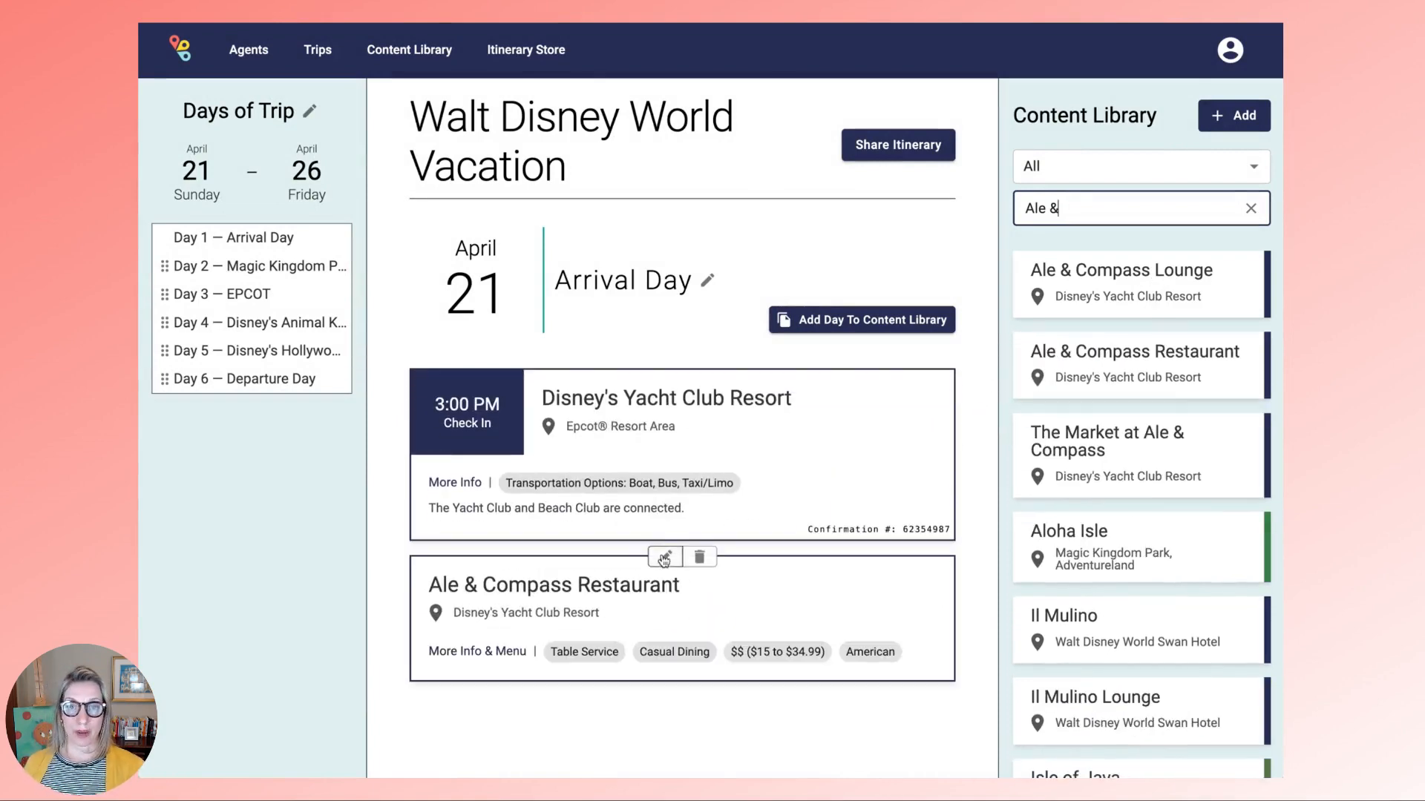
left_click(661, 558)
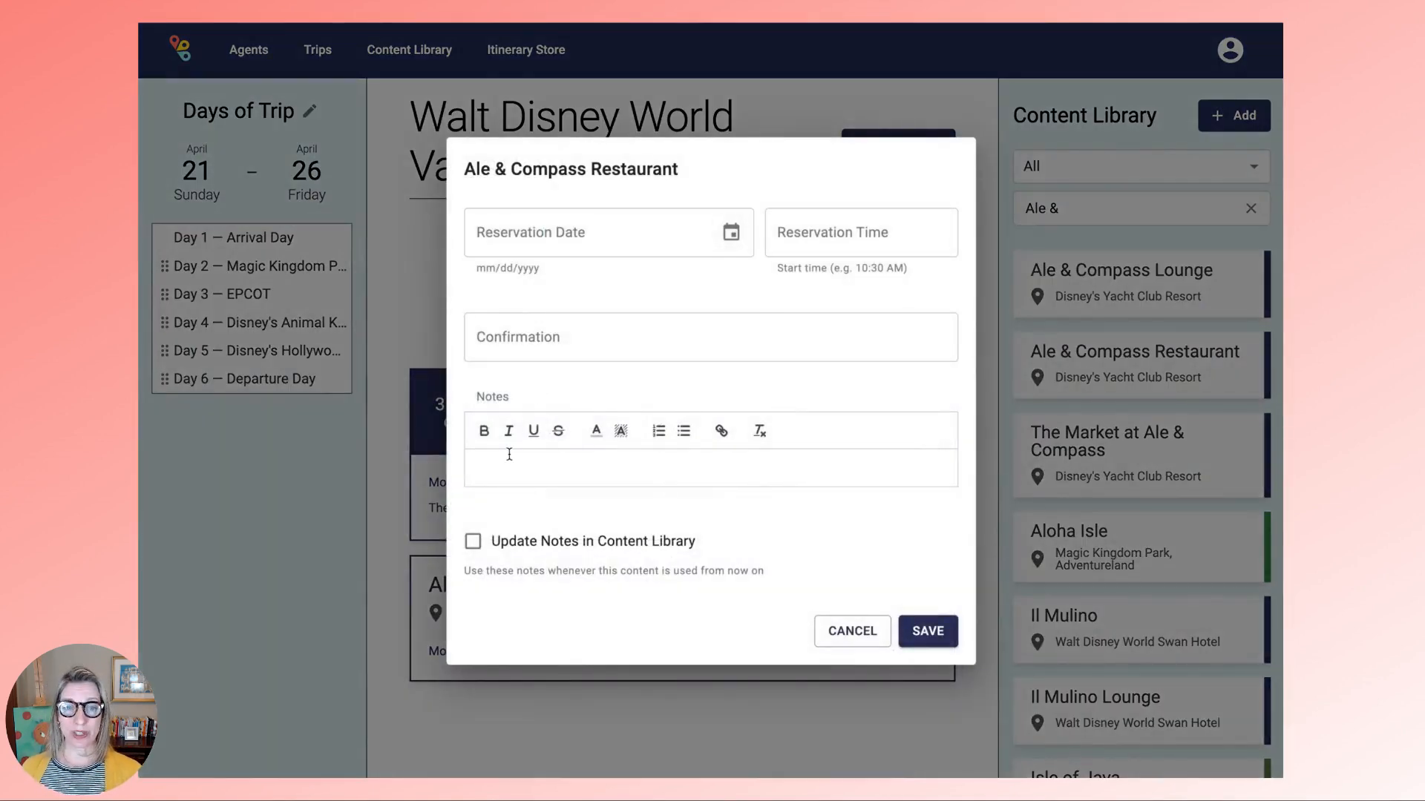
left_click(509, 454)
type("This is a suggested reservation and is not confirmed.  The proposed time is 12PM.")
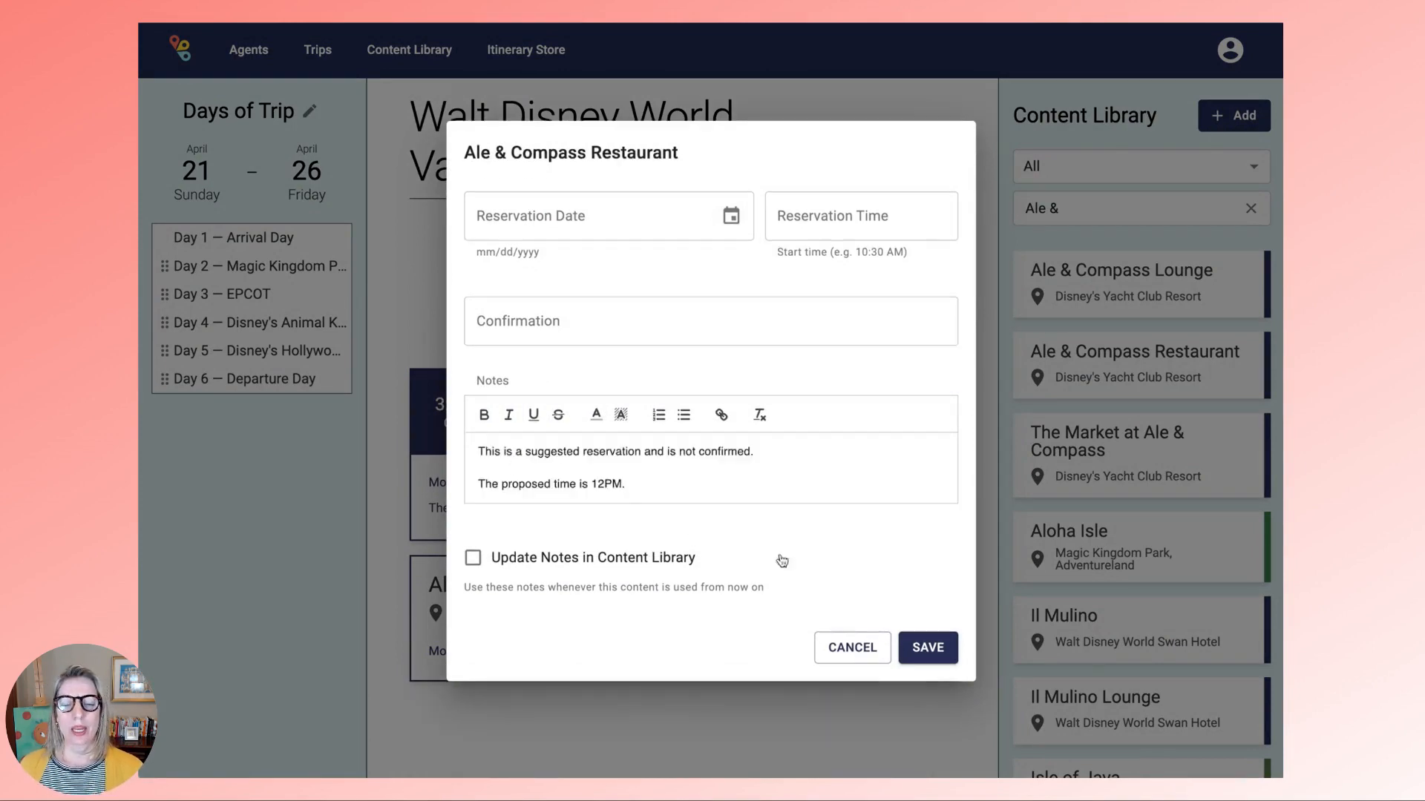
left_click(928, 654)
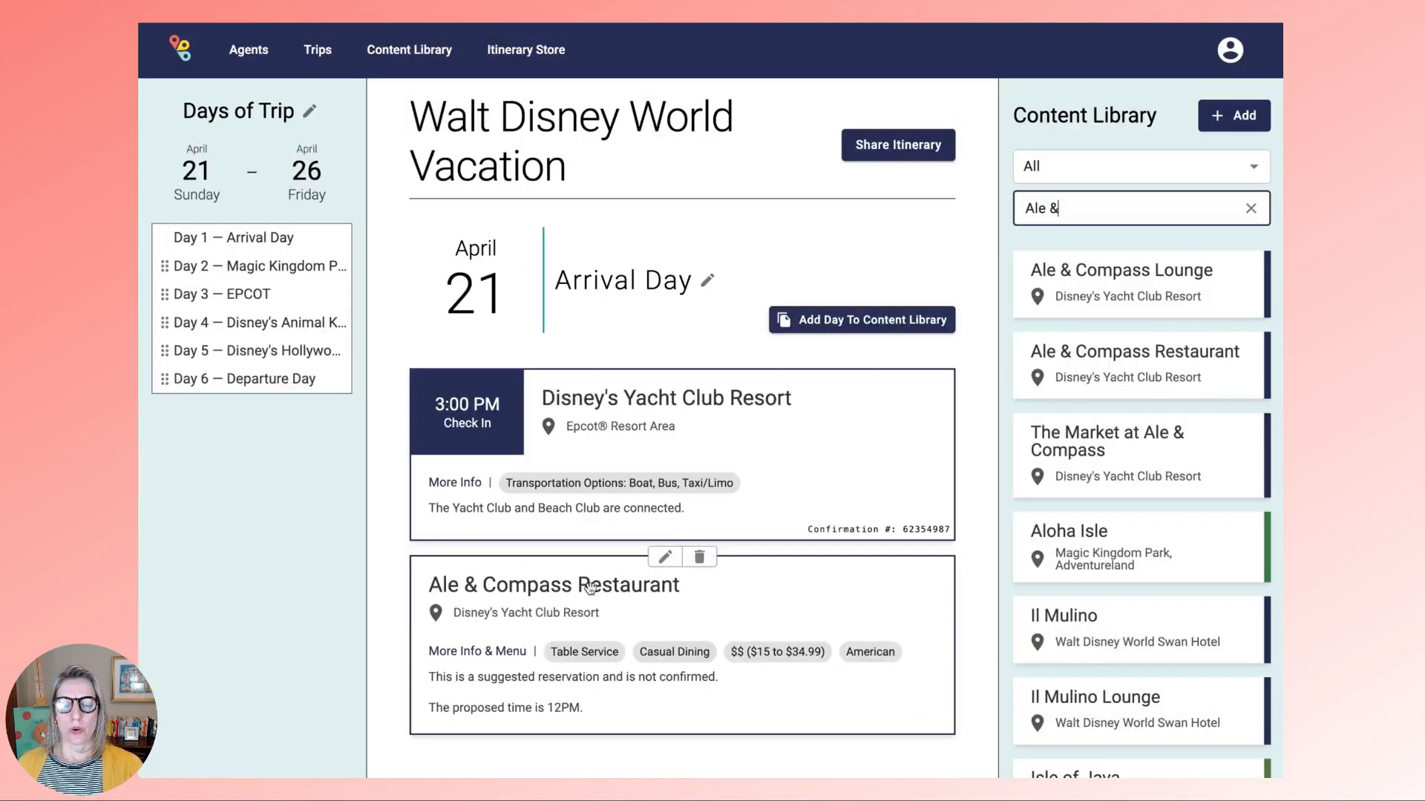
- Add Liberty Tree Tavern to Day 2 with pasted notes, changing the proposed time to 11AM
left_click(258, 268)
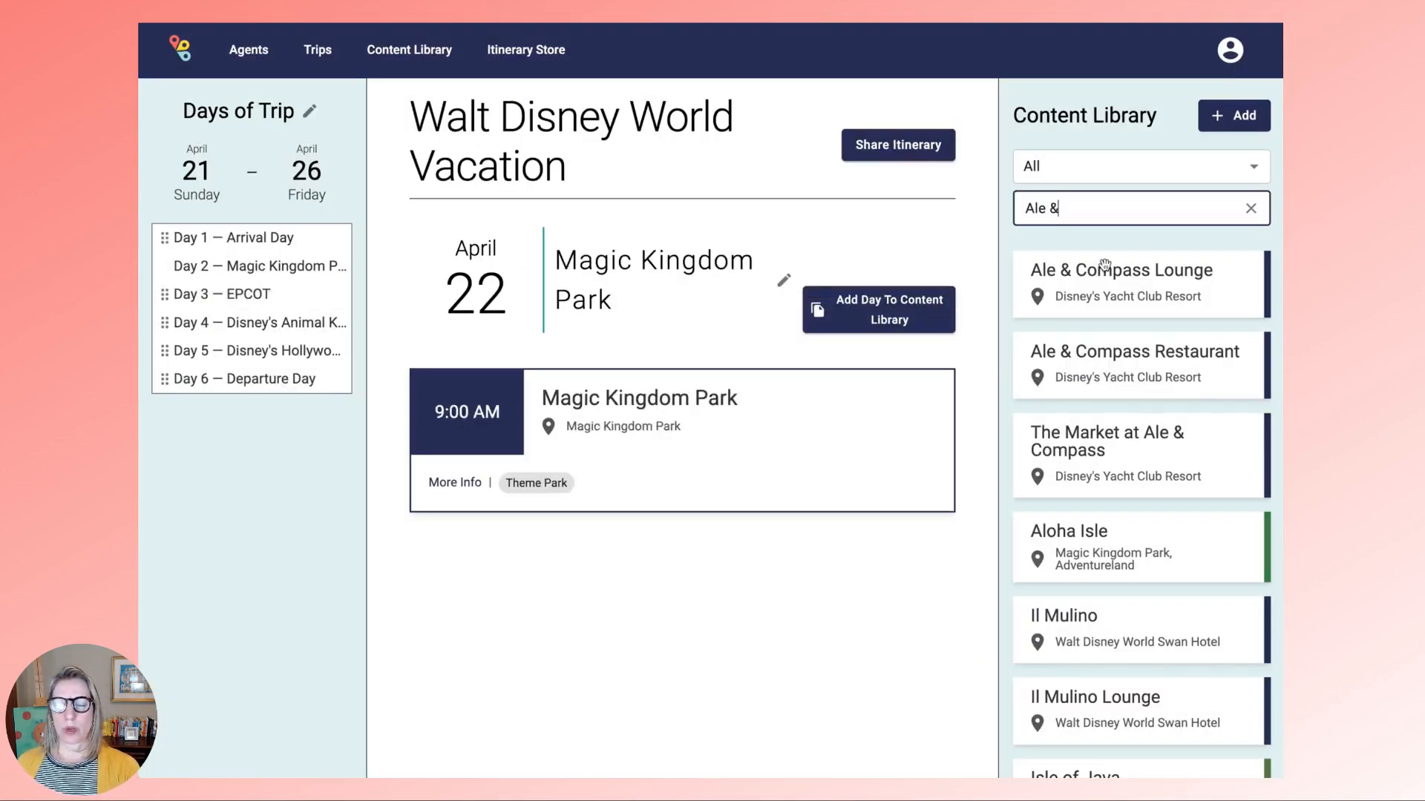
triple_click(1089, 208)
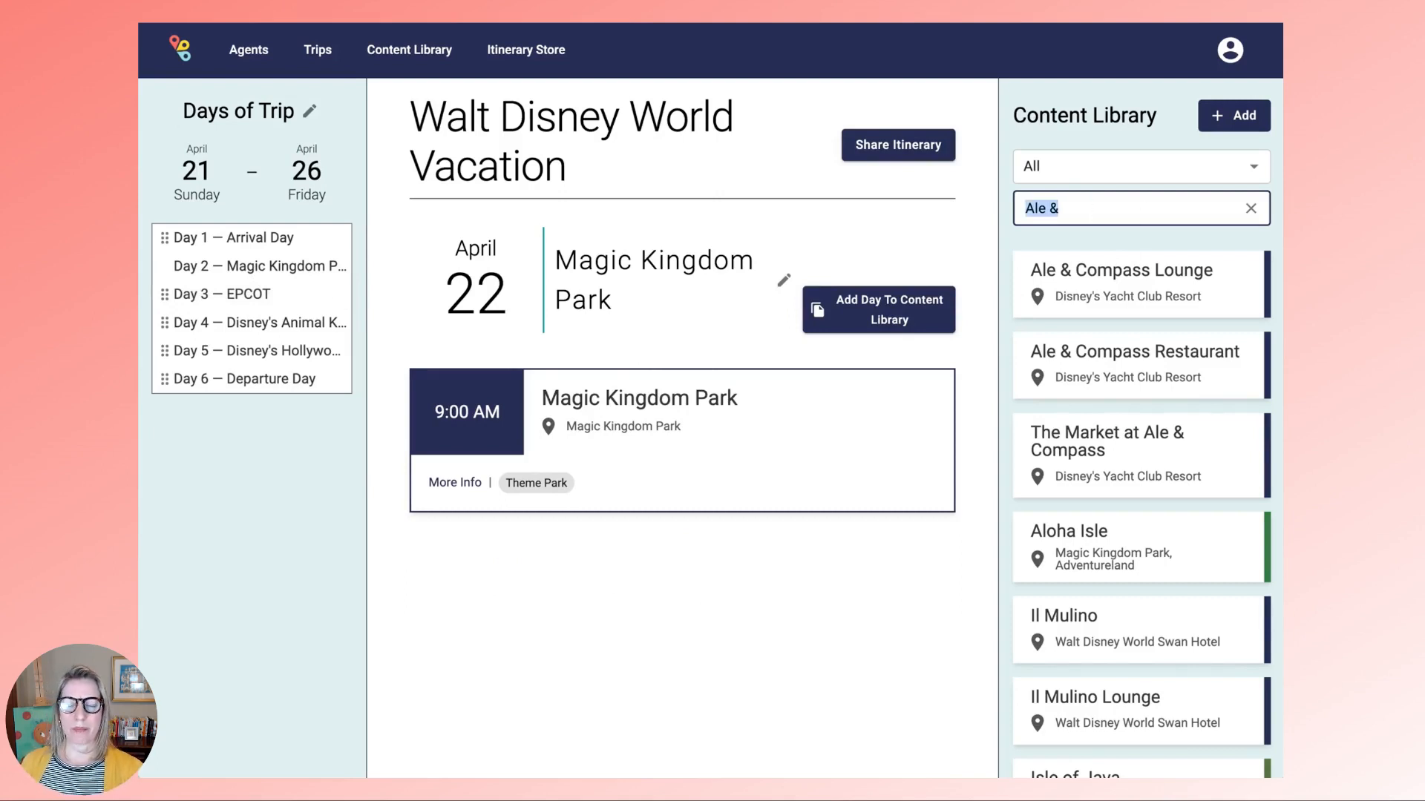
type("Liberty")
scroll(1091, 204, "down", 3)
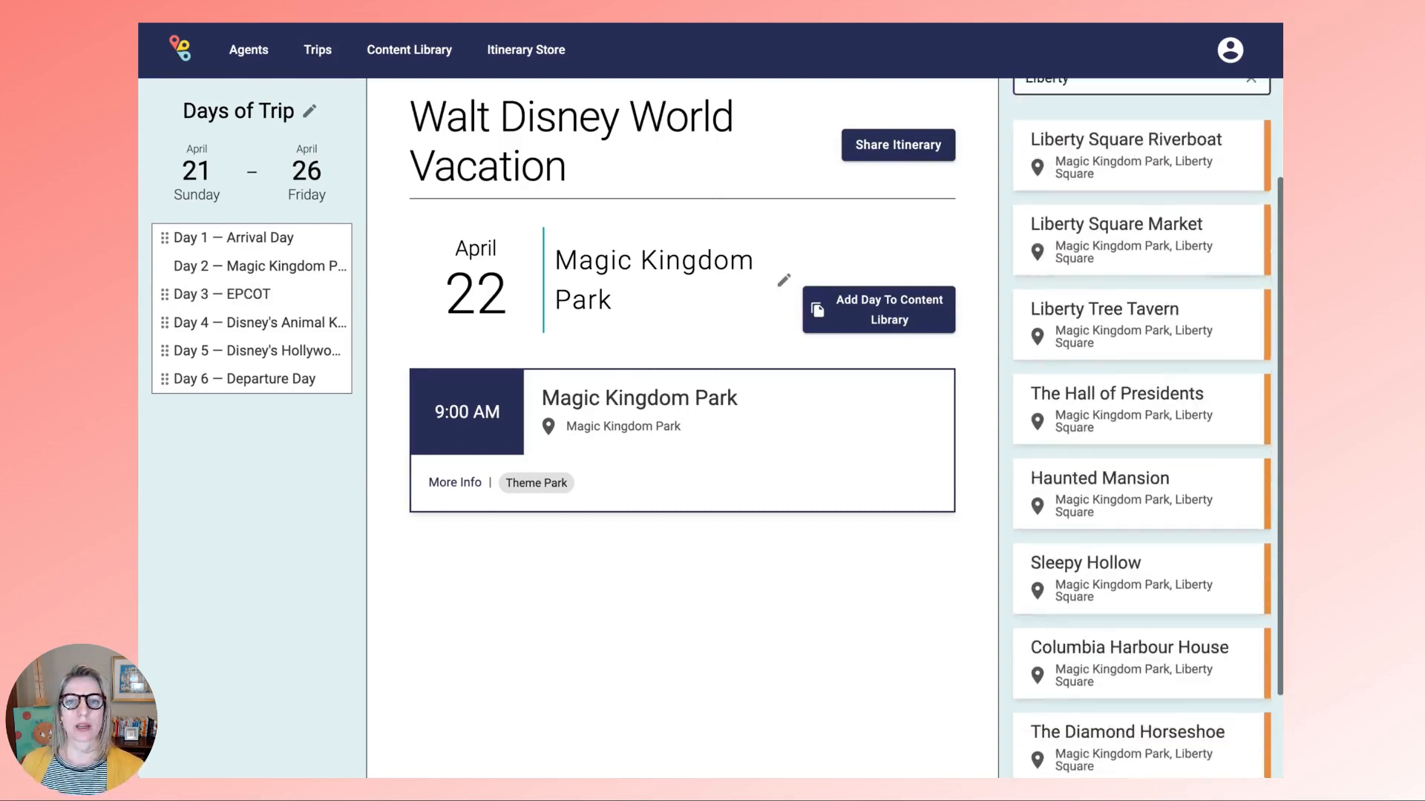
left_click_drag(1089, 206, 652, 633)
left_click(665, 529)
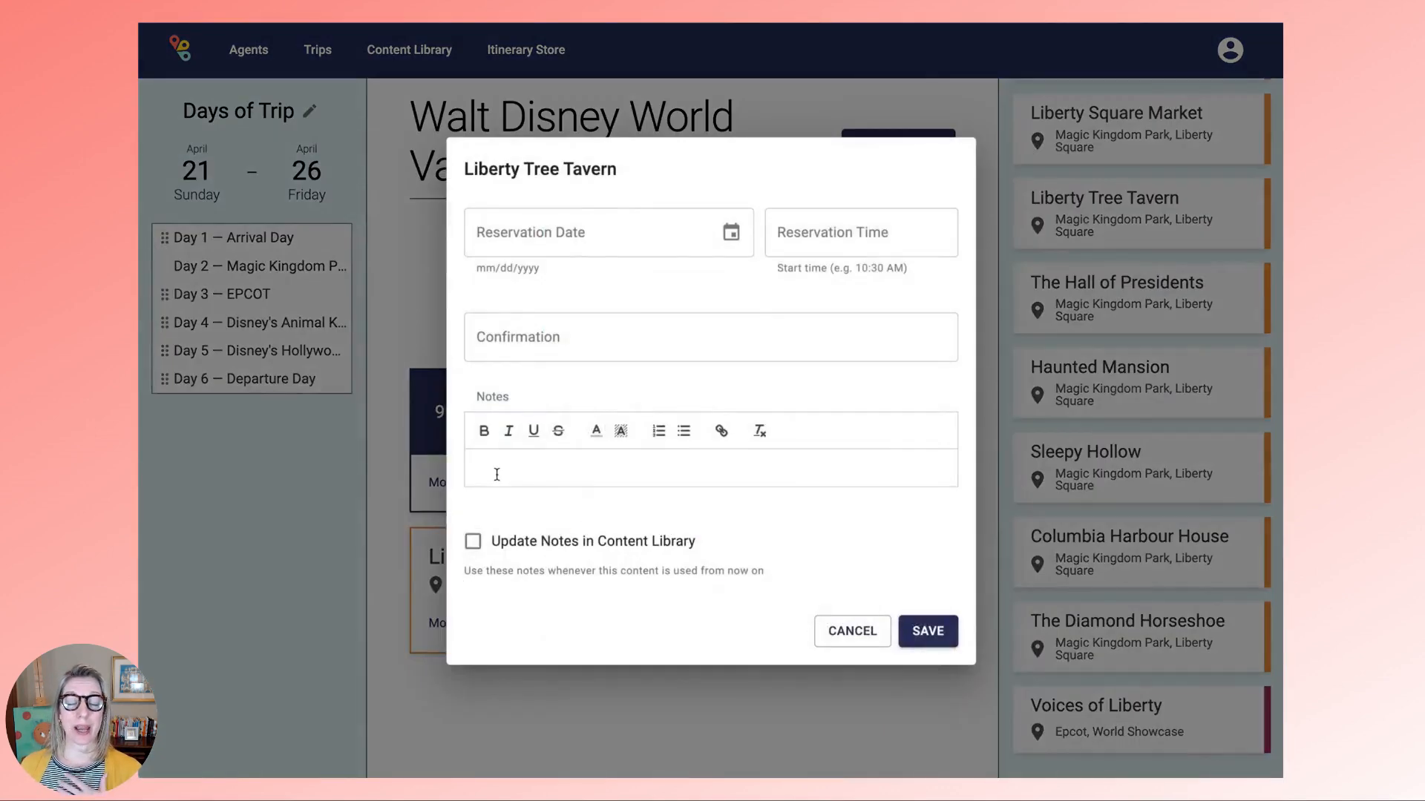
left_click(499, 475)
type("This is a suggested reservation and is not confirmed.  The proposed time is 12PM.")
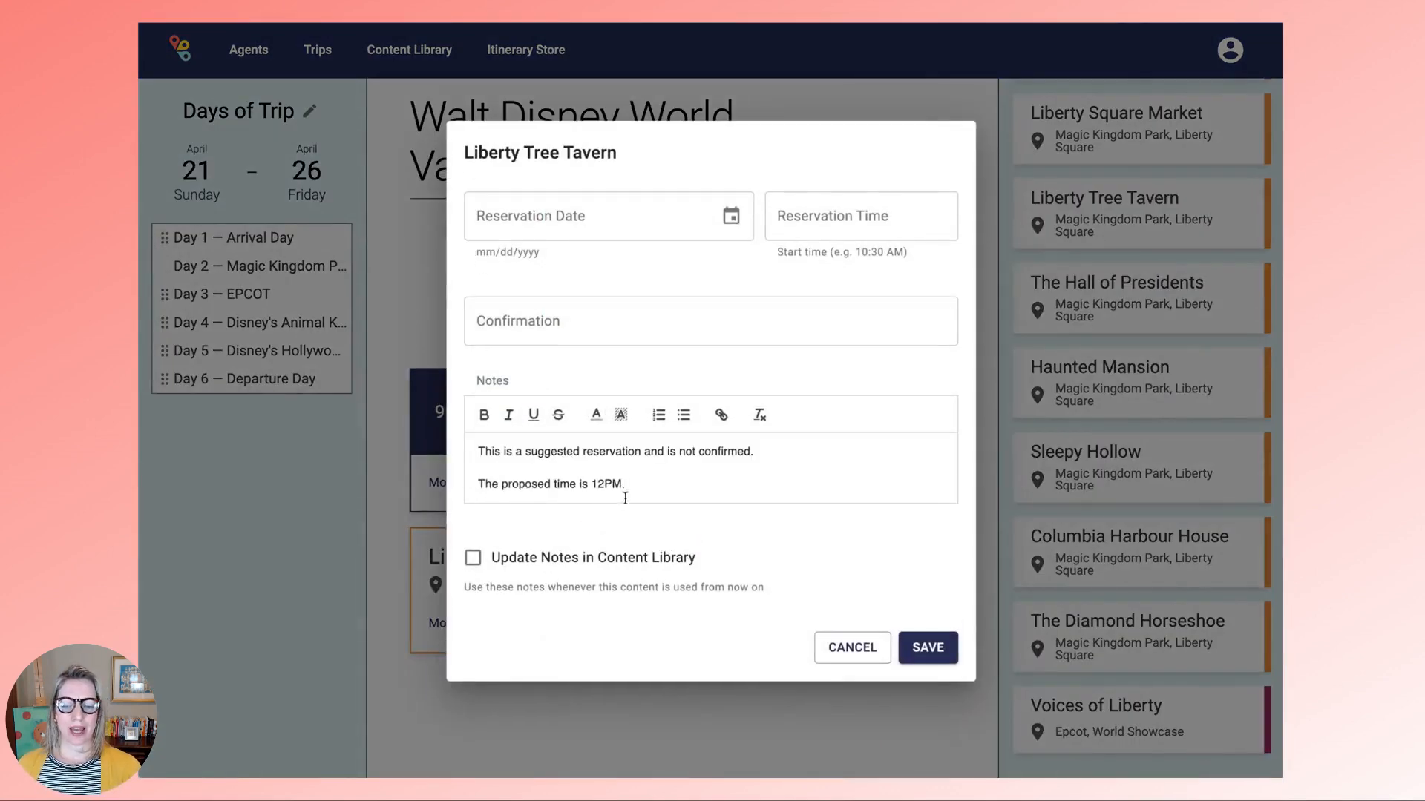
key("BackSpace")
key("BackSpace")
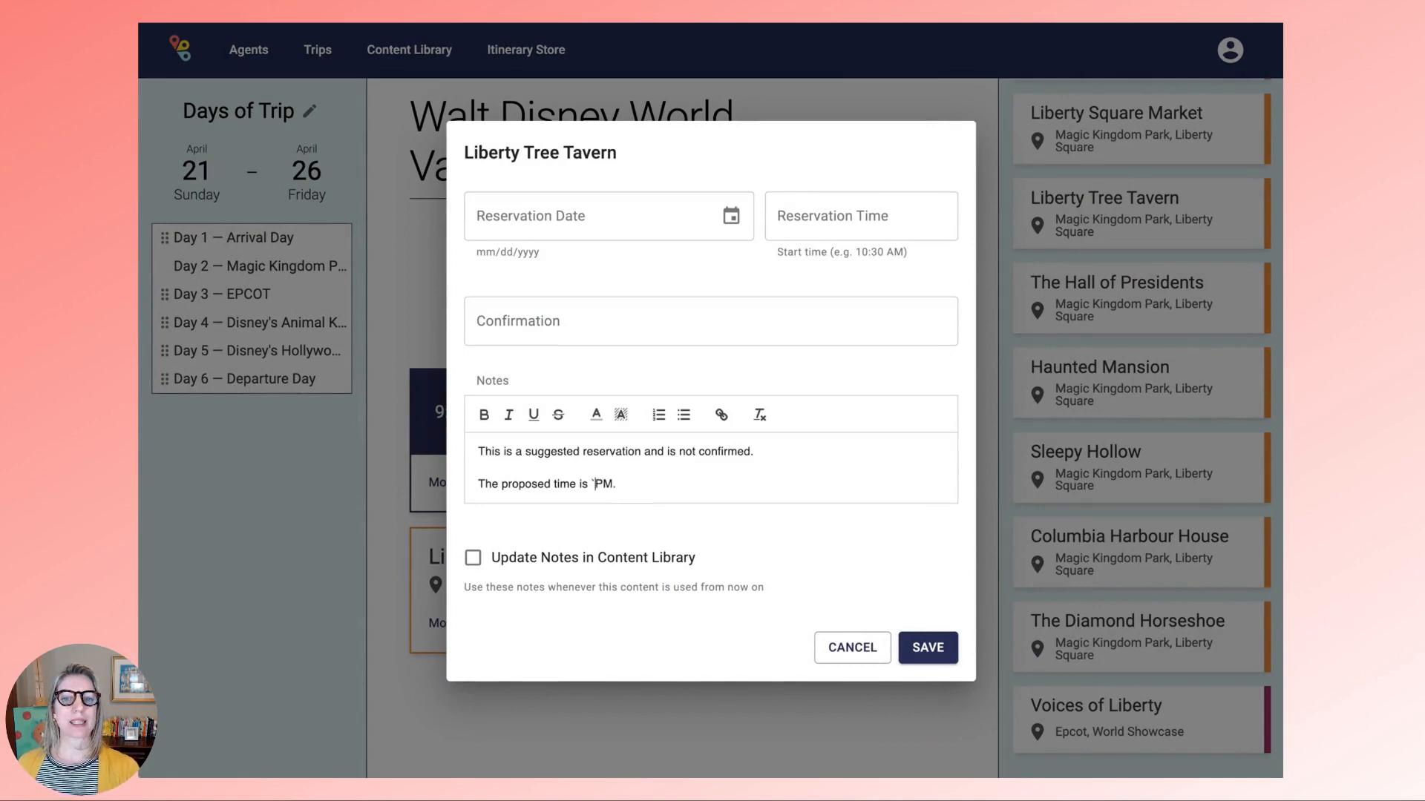
key("BackSpace")
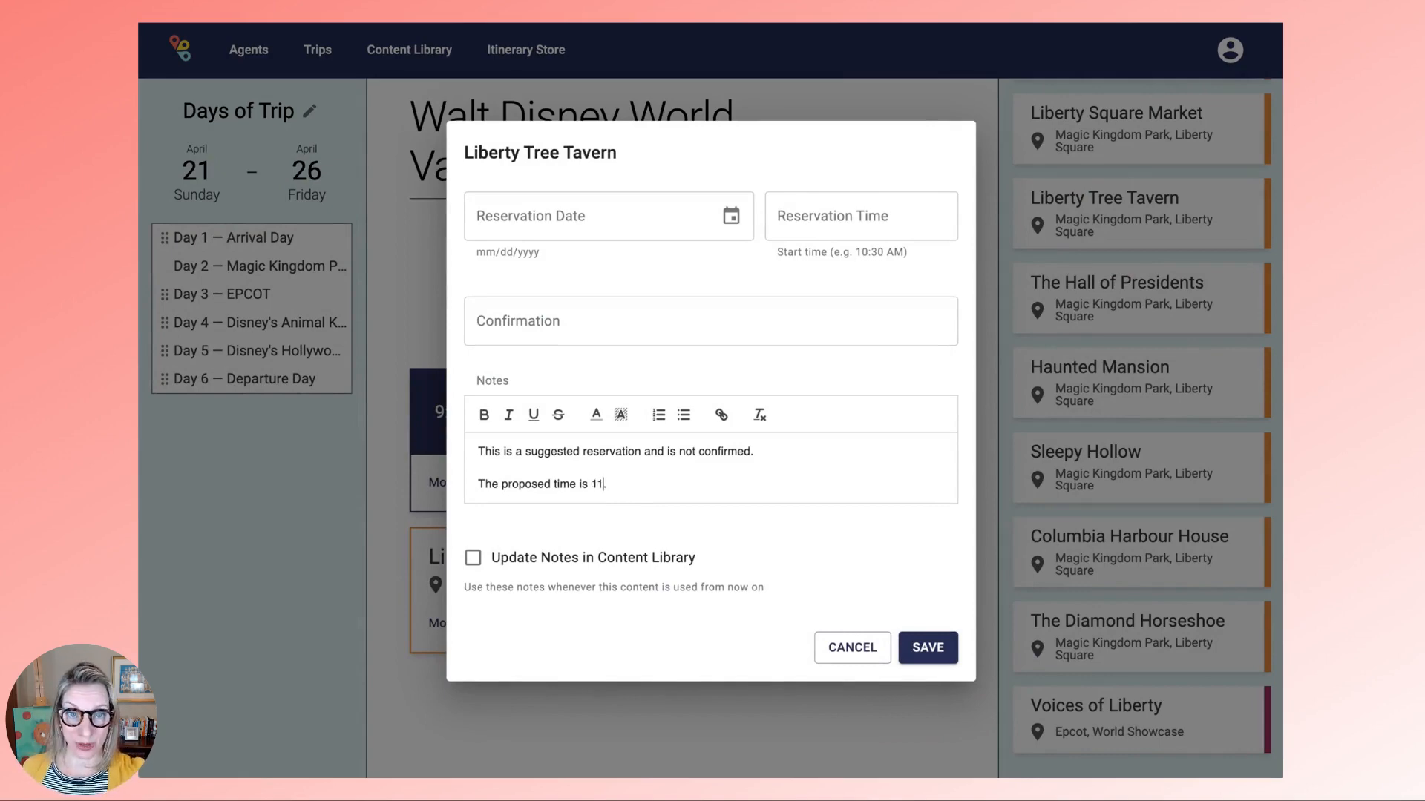
left_click(939, 646)
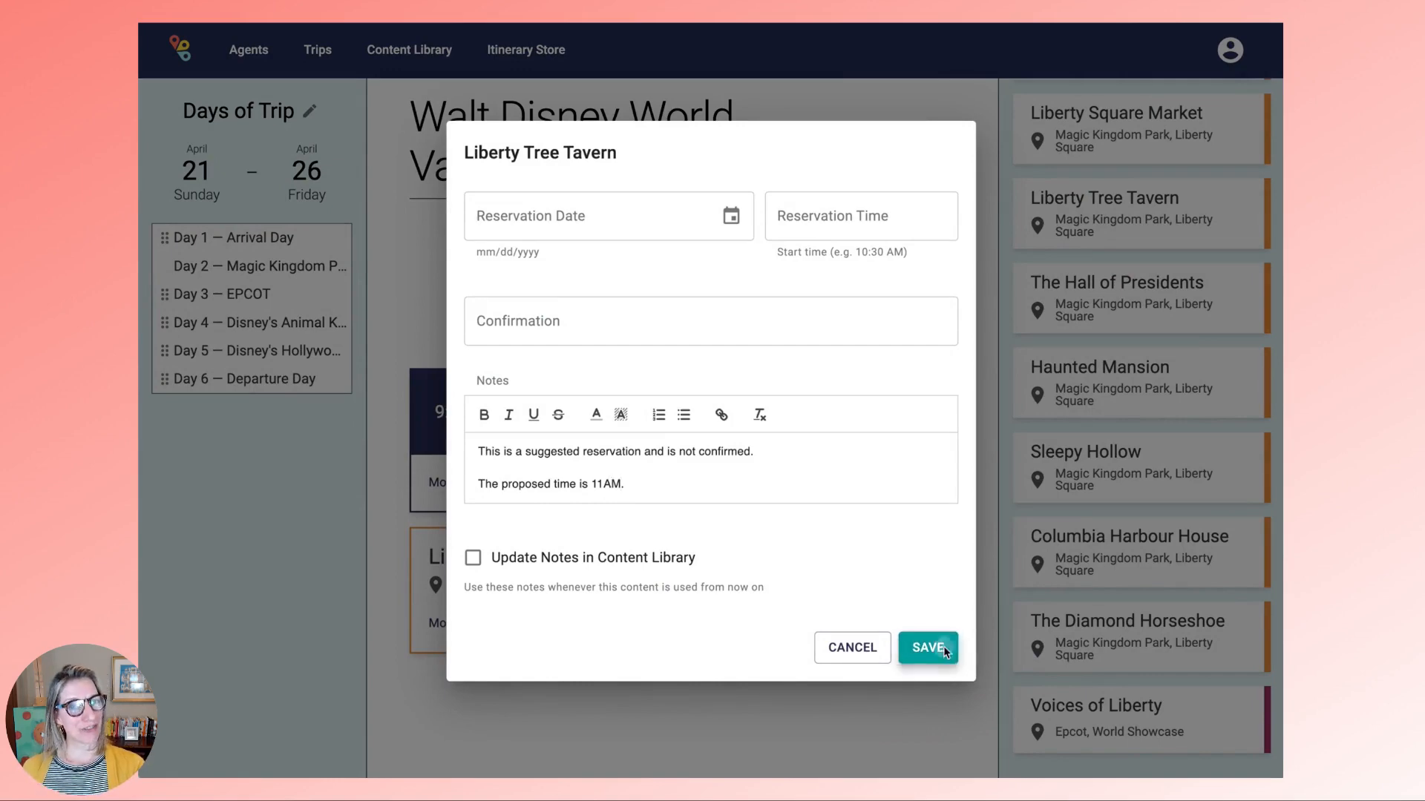
left_click(256, 294)
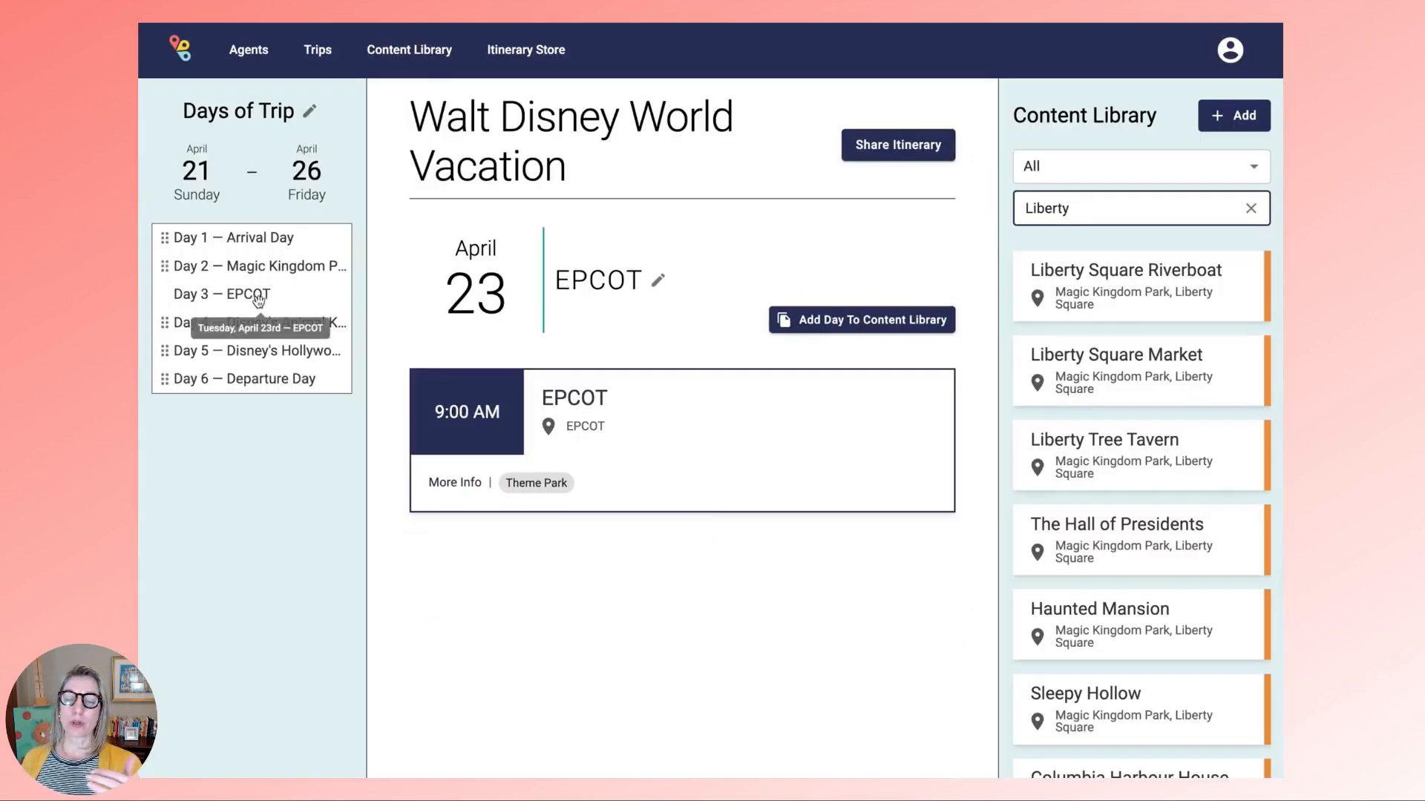
- Add Chefs de France to Day 3 with the suggested-reservation notes, placed after EPCOT
double_click(1151, 209)
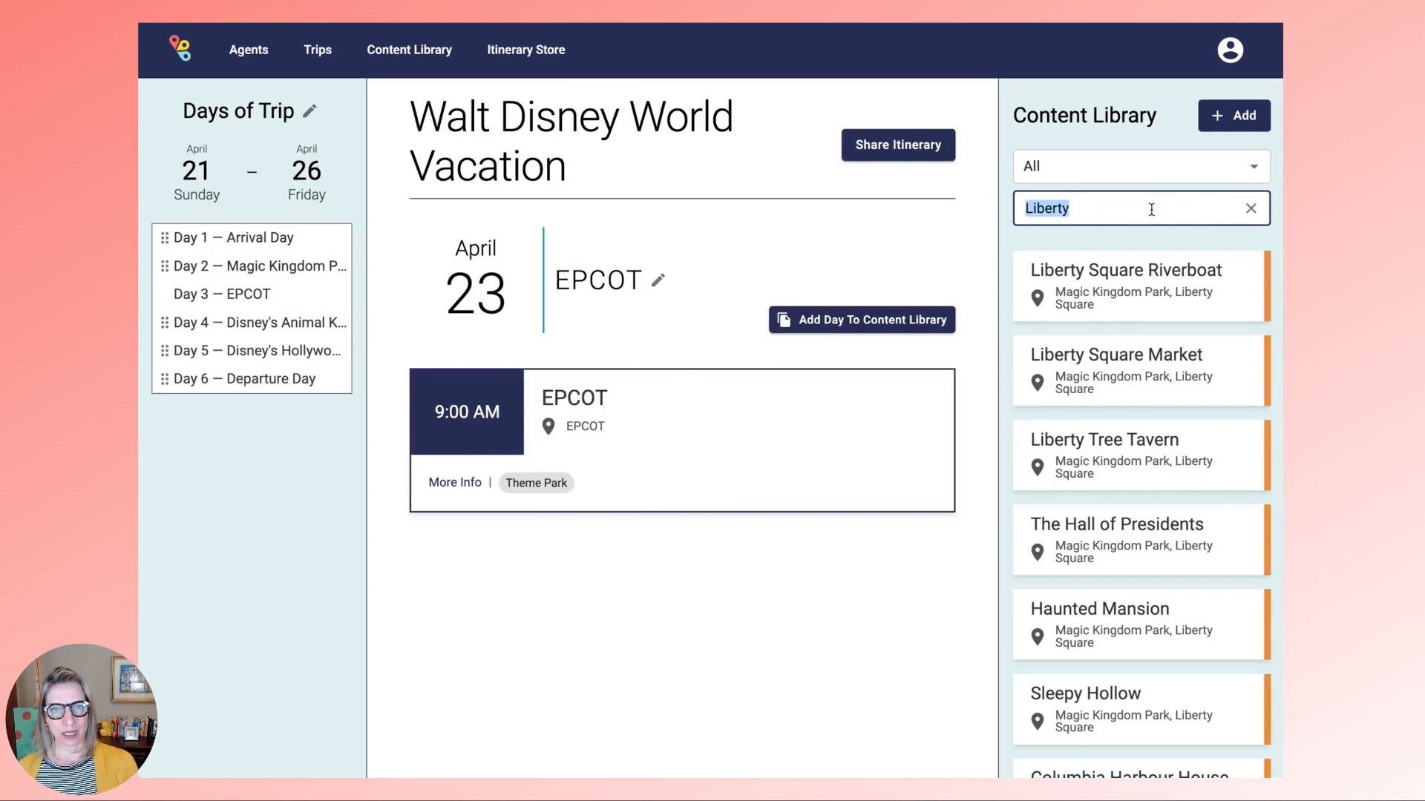
type("Che")
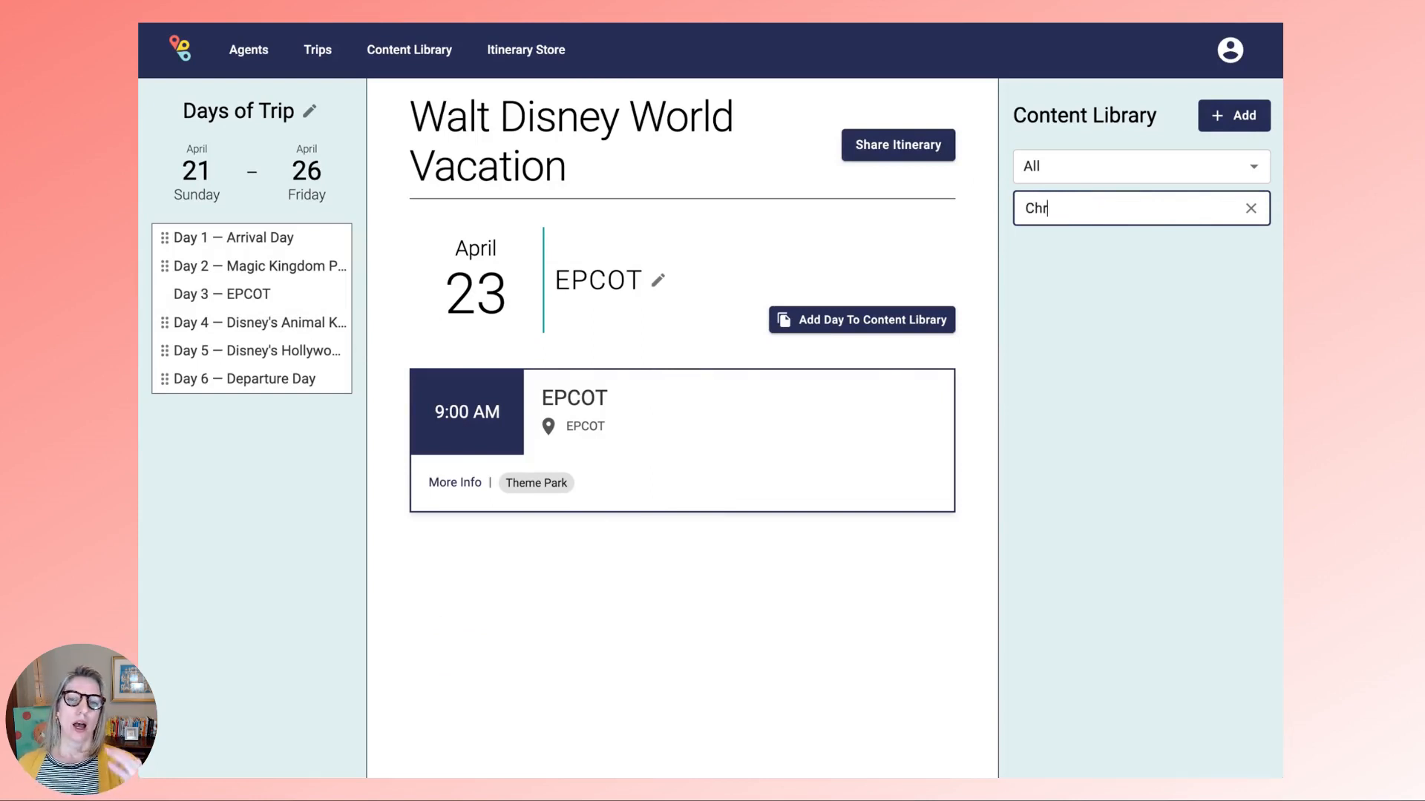
type("f")
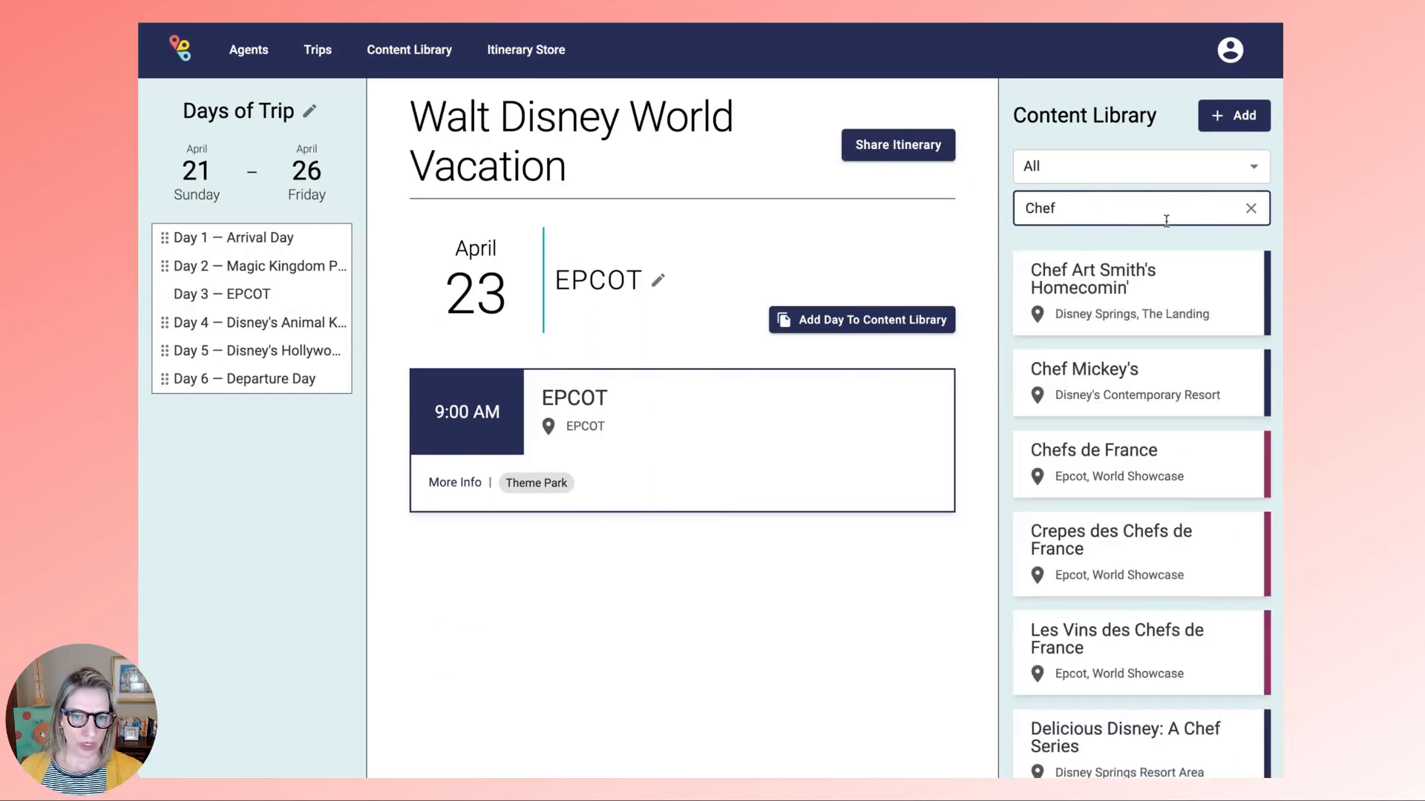
left_click(1151, 457)
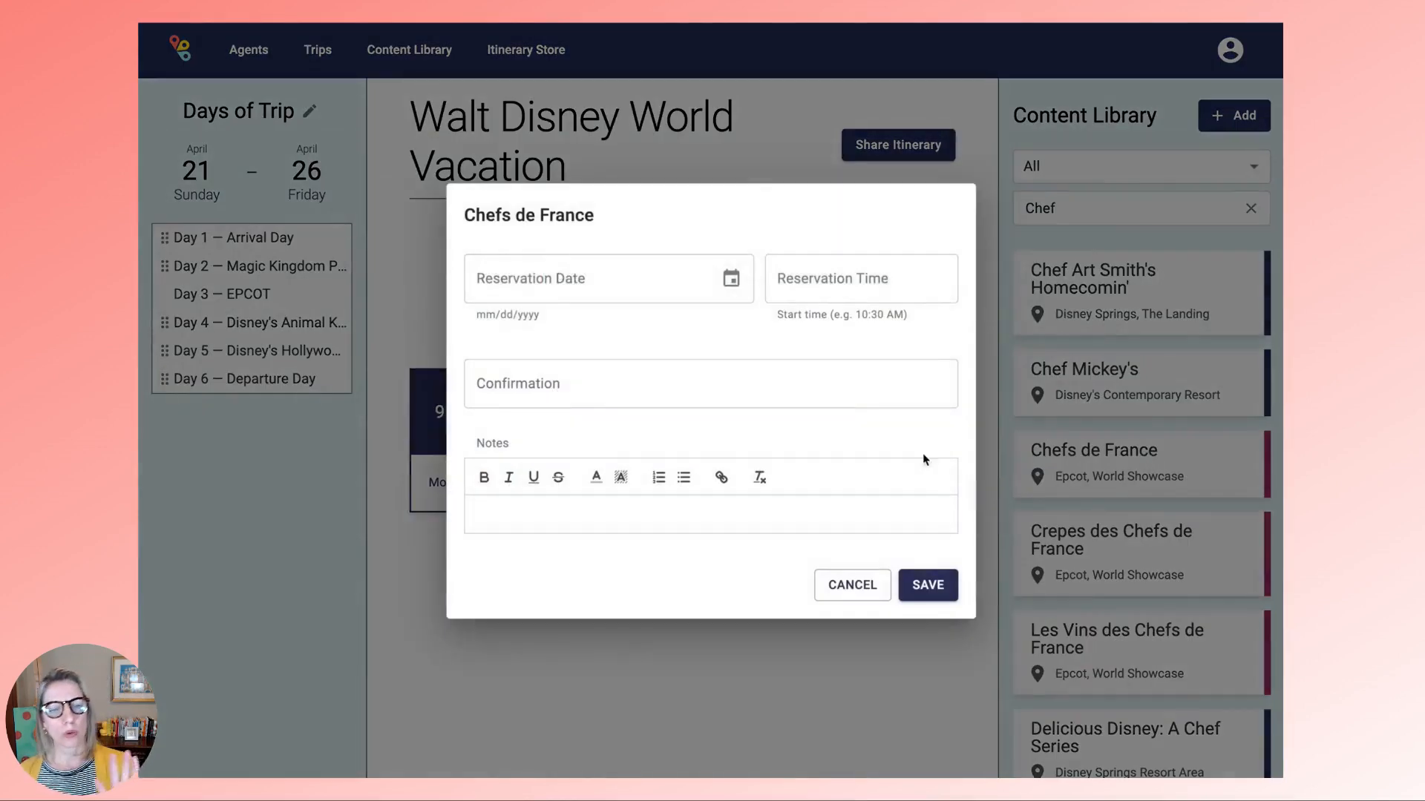
left_click(519, 517)
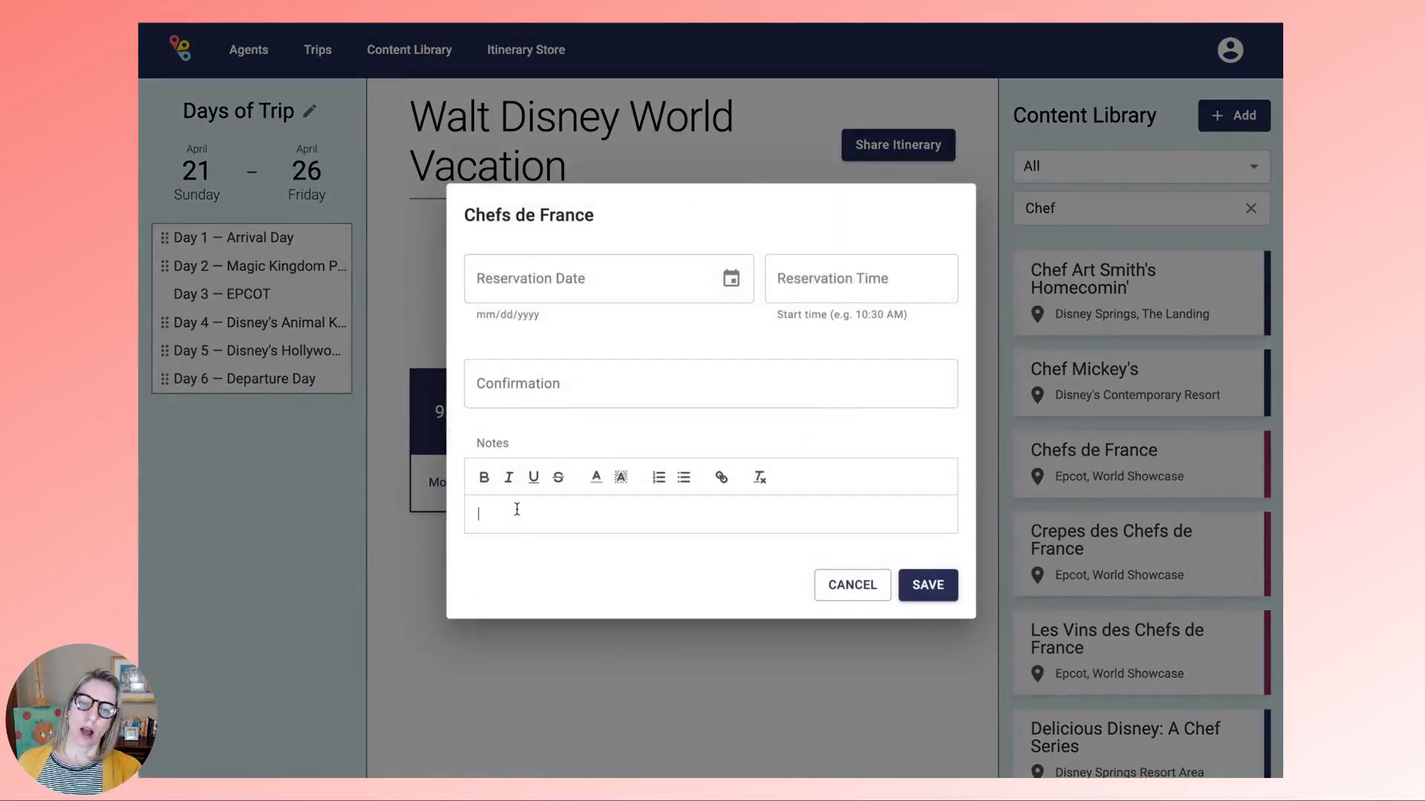
type("This is a suggested reservation and is not confirmed.  The proposed time is 12PM.")
left_click(939, 602)
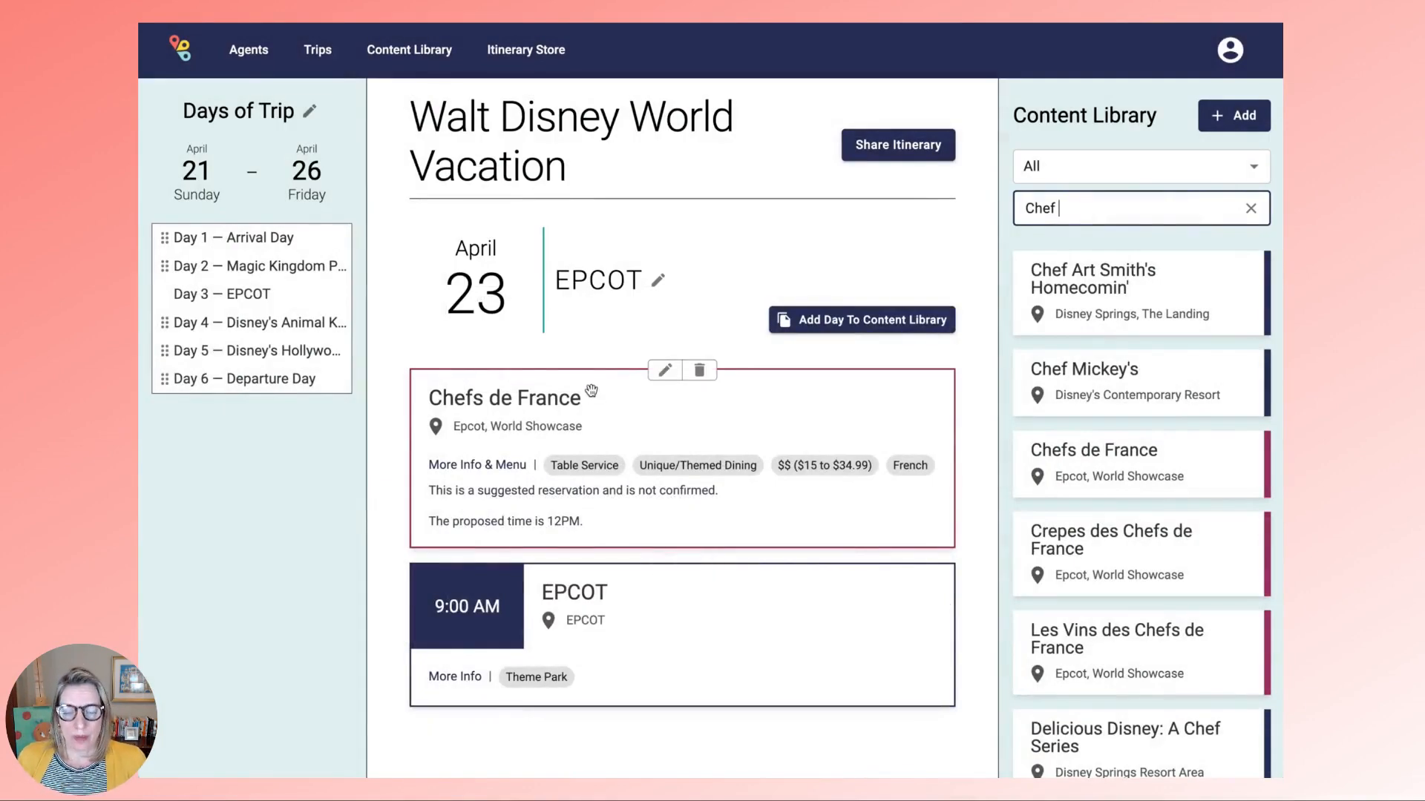
left_click_drag(592, 394, 545, 589)
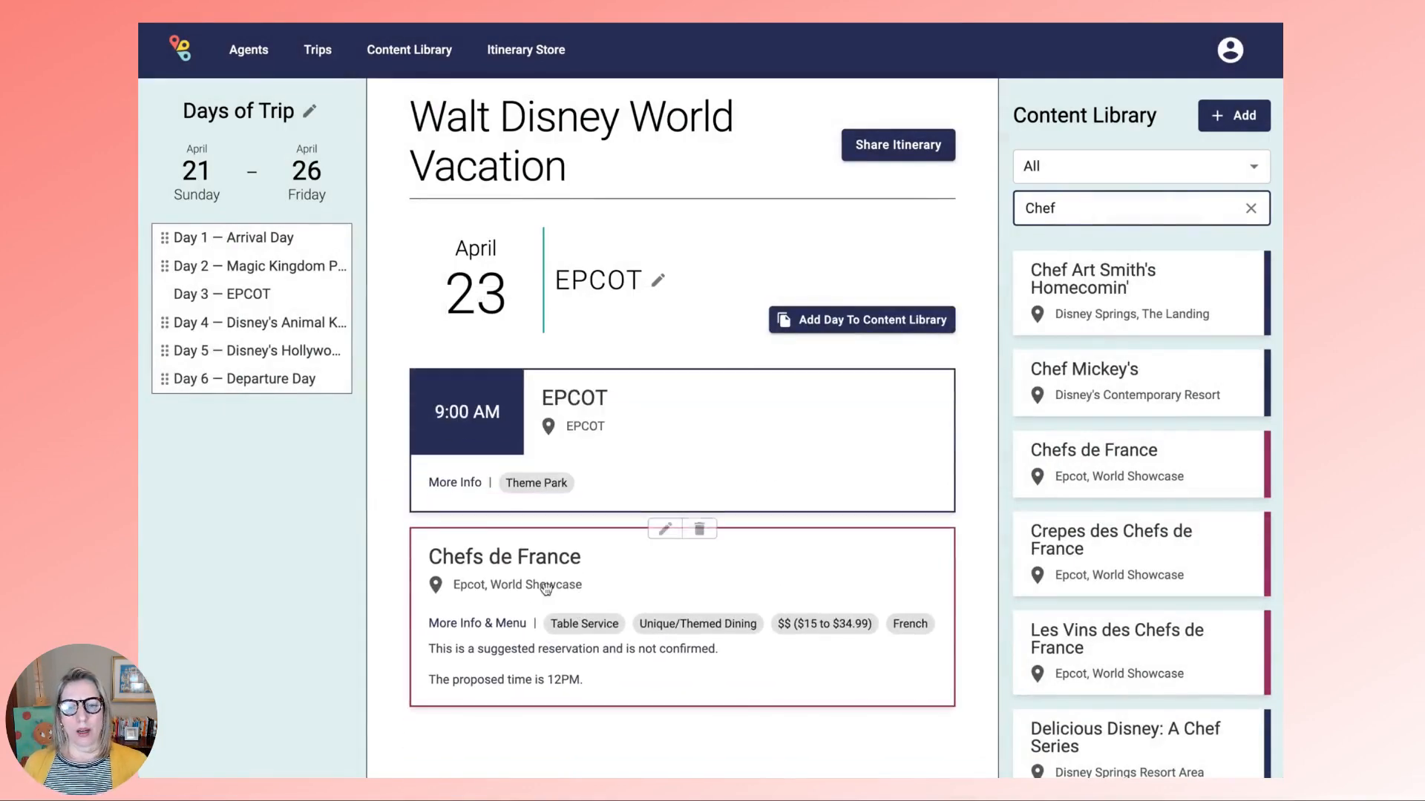
- Add Tusker House Restaurant to Day 4 with notes proposing a 10:30AM reservation
left_click(279, 322)
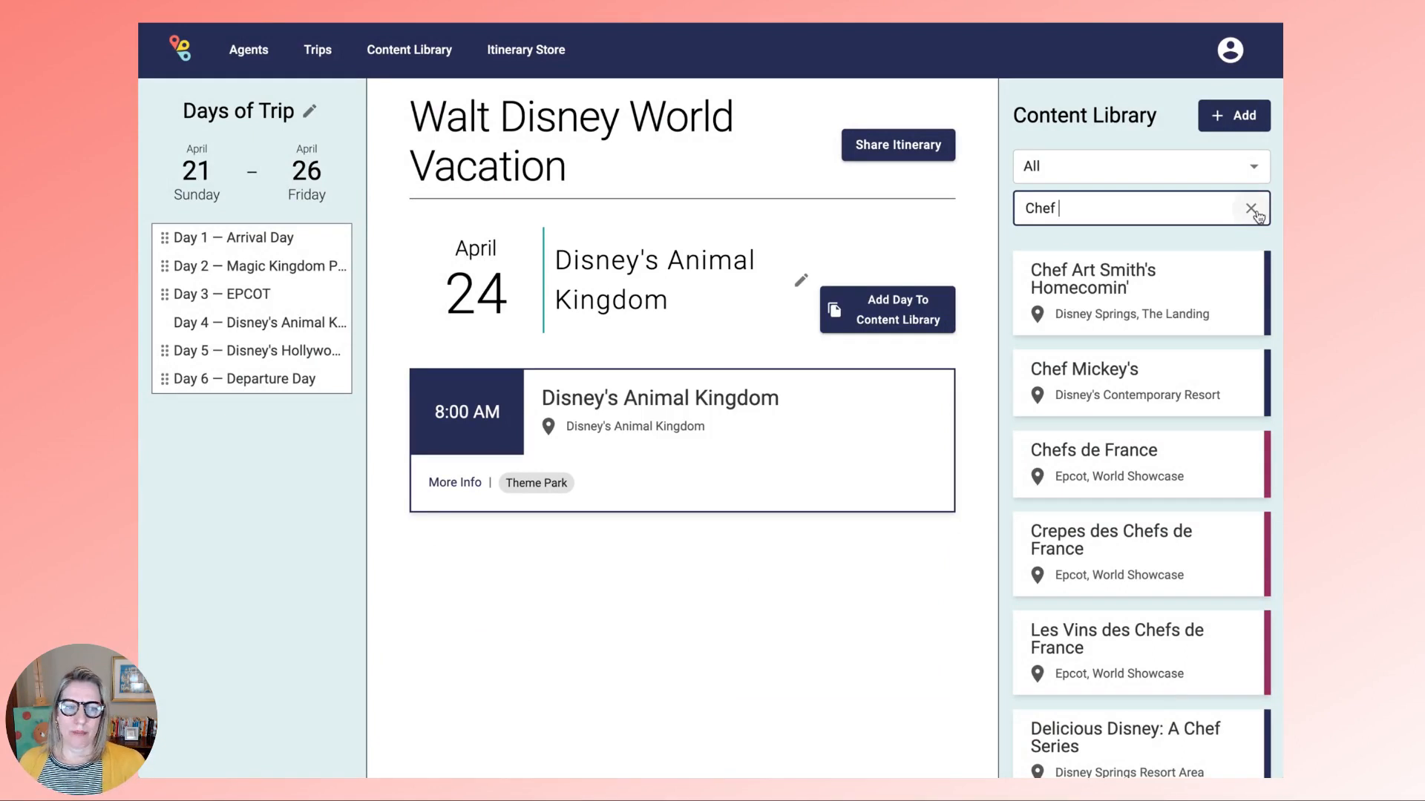
left_click(1250, 209)
left_click(1105, 209)
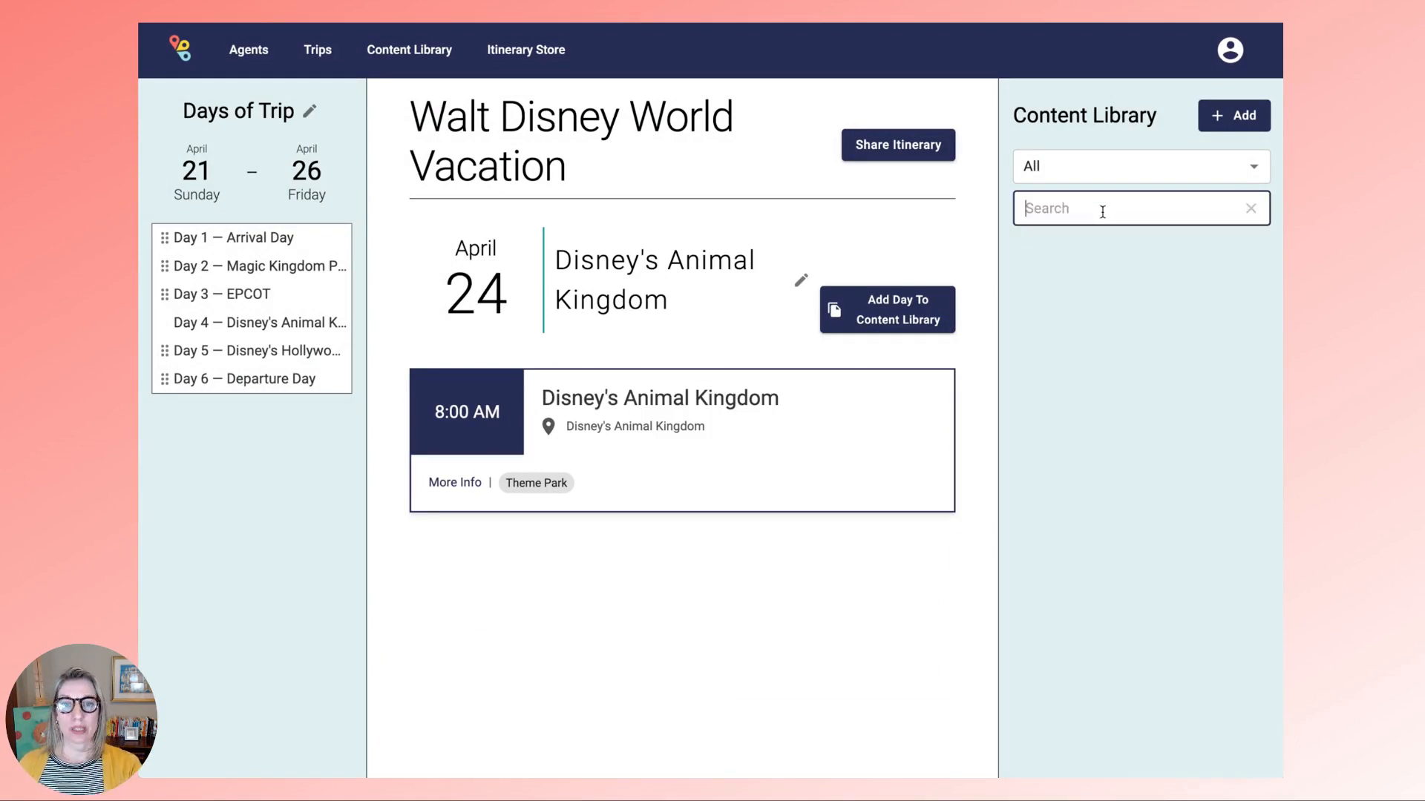
type("Tusker")
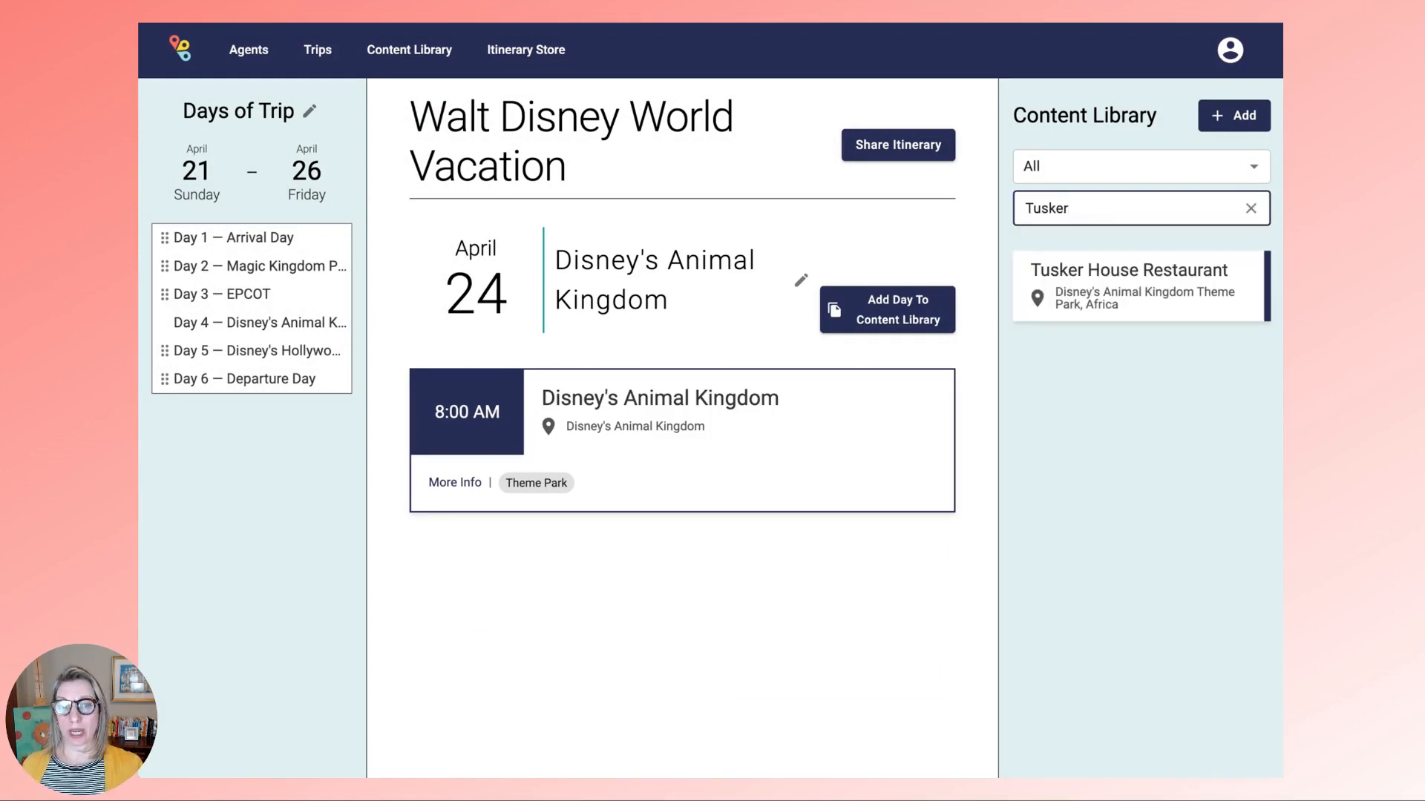
left_click(1104, 297)
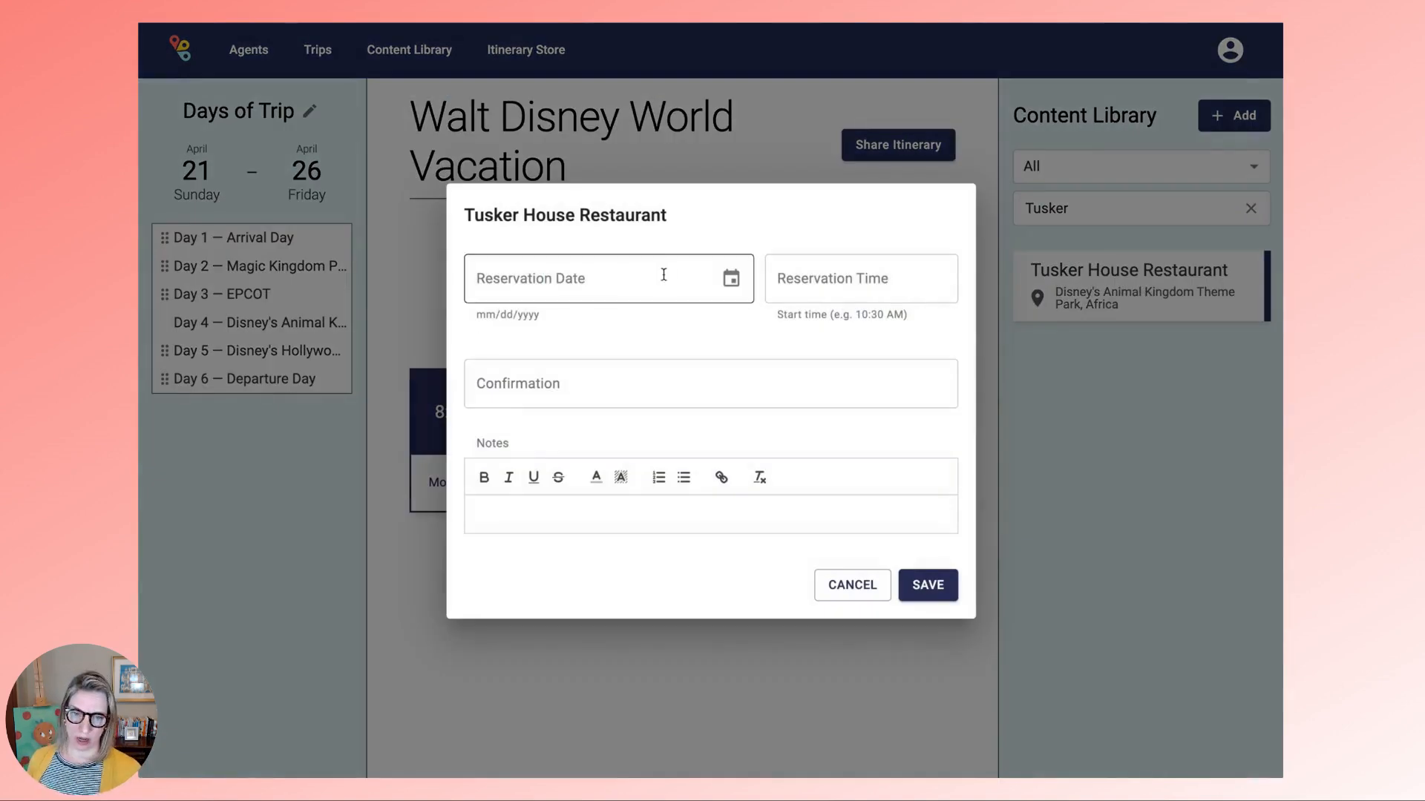
left_click(509, 514)
type("This is a suggested reservation and is not confirmed.  The proposed time is 12PM.")
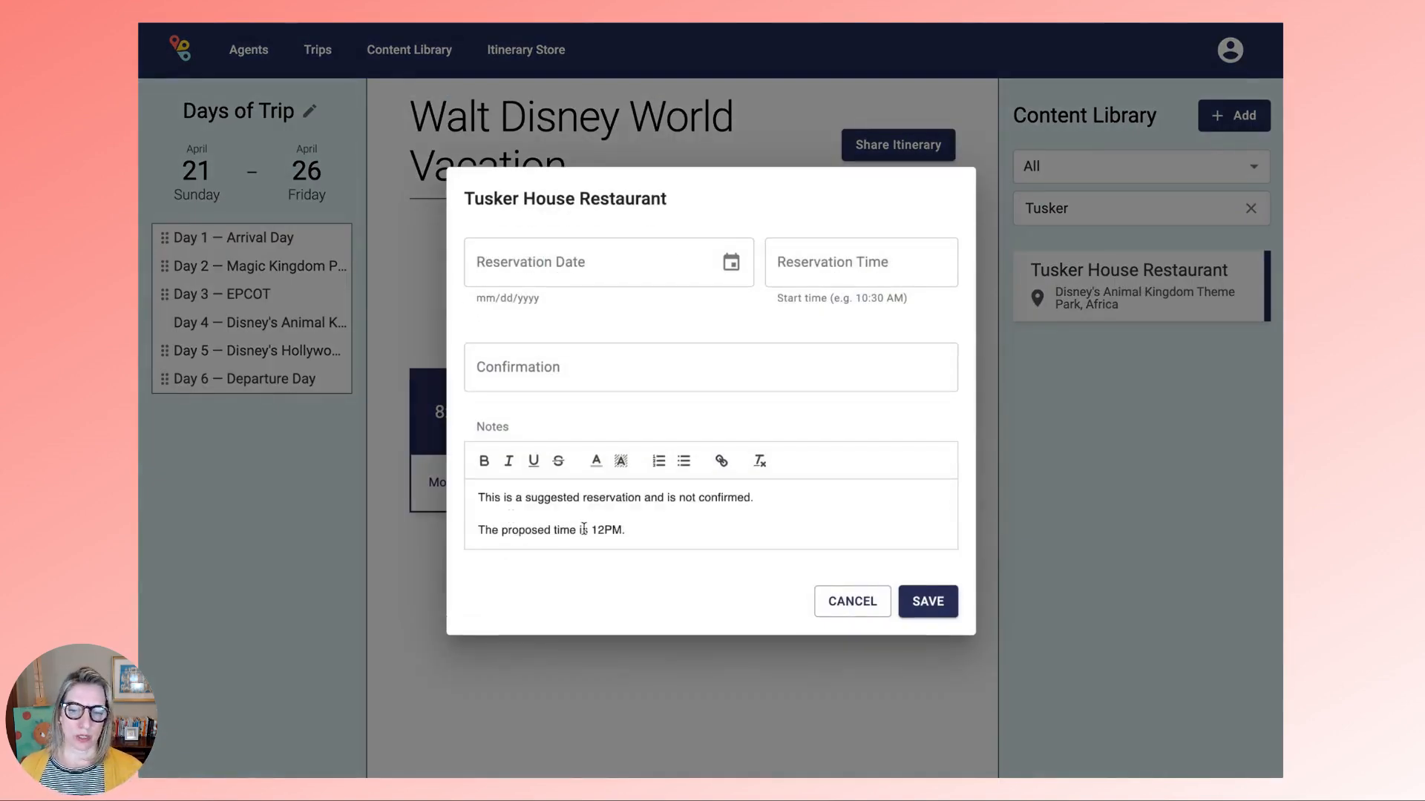
left_click_drag(591, 531, 624, 529)
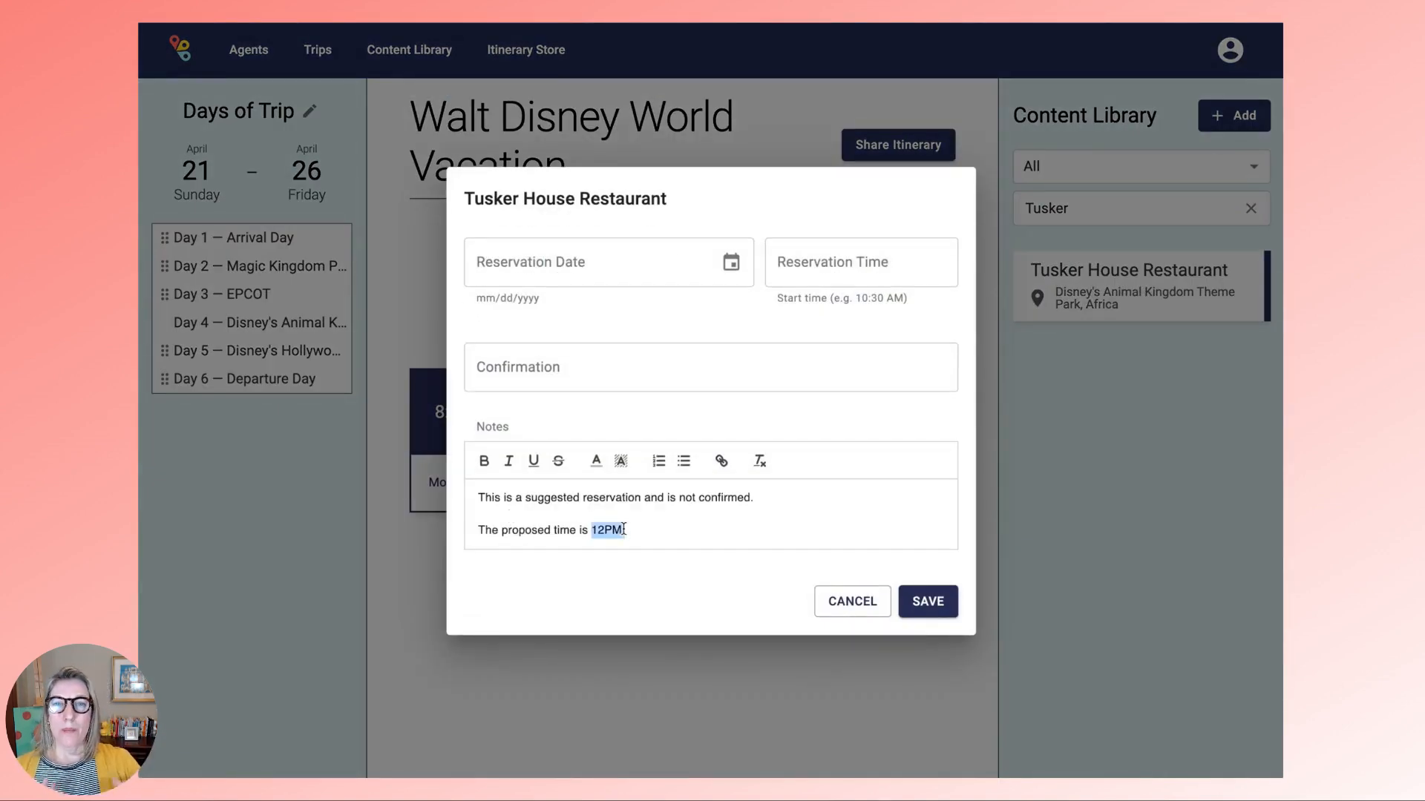
type("10:30AM.")
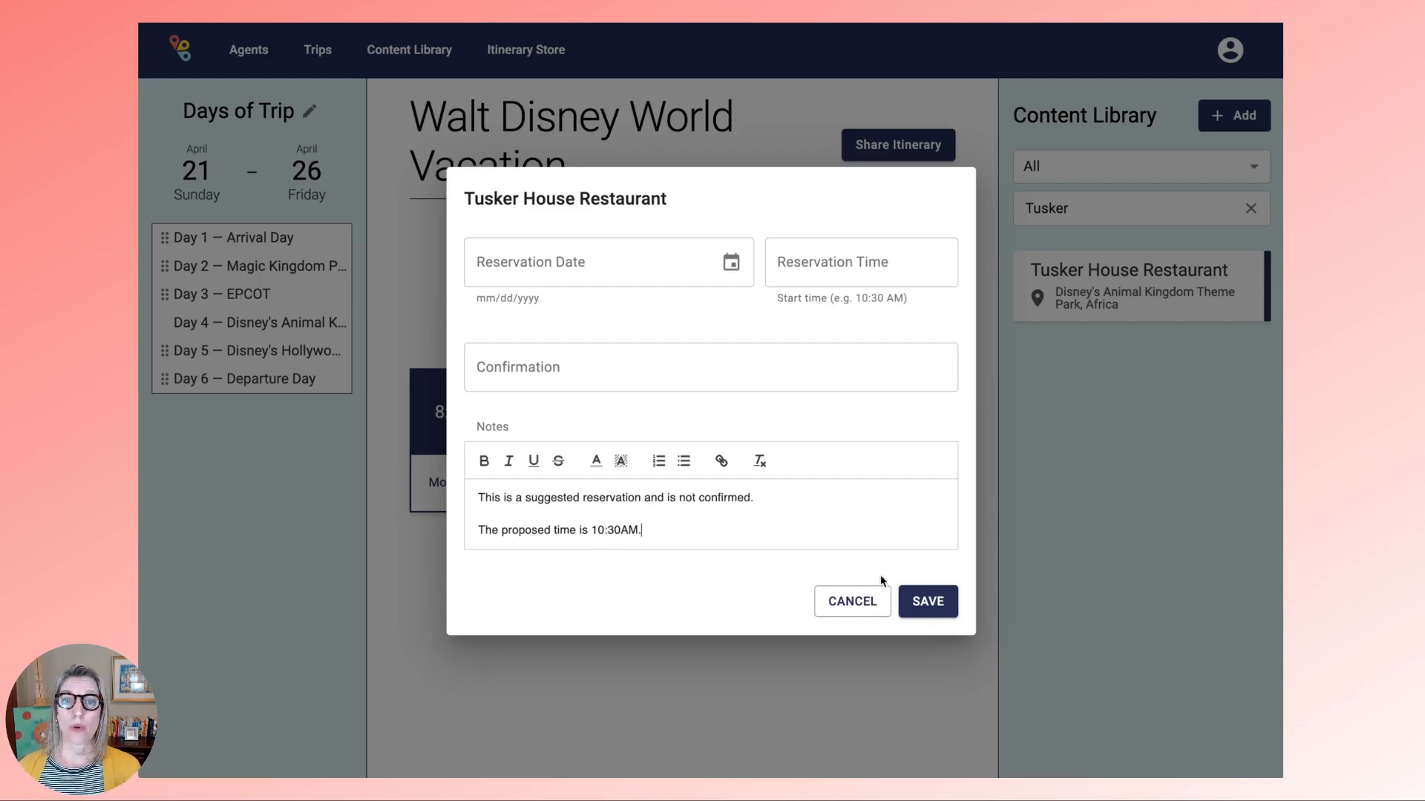
left_click(926, 603)
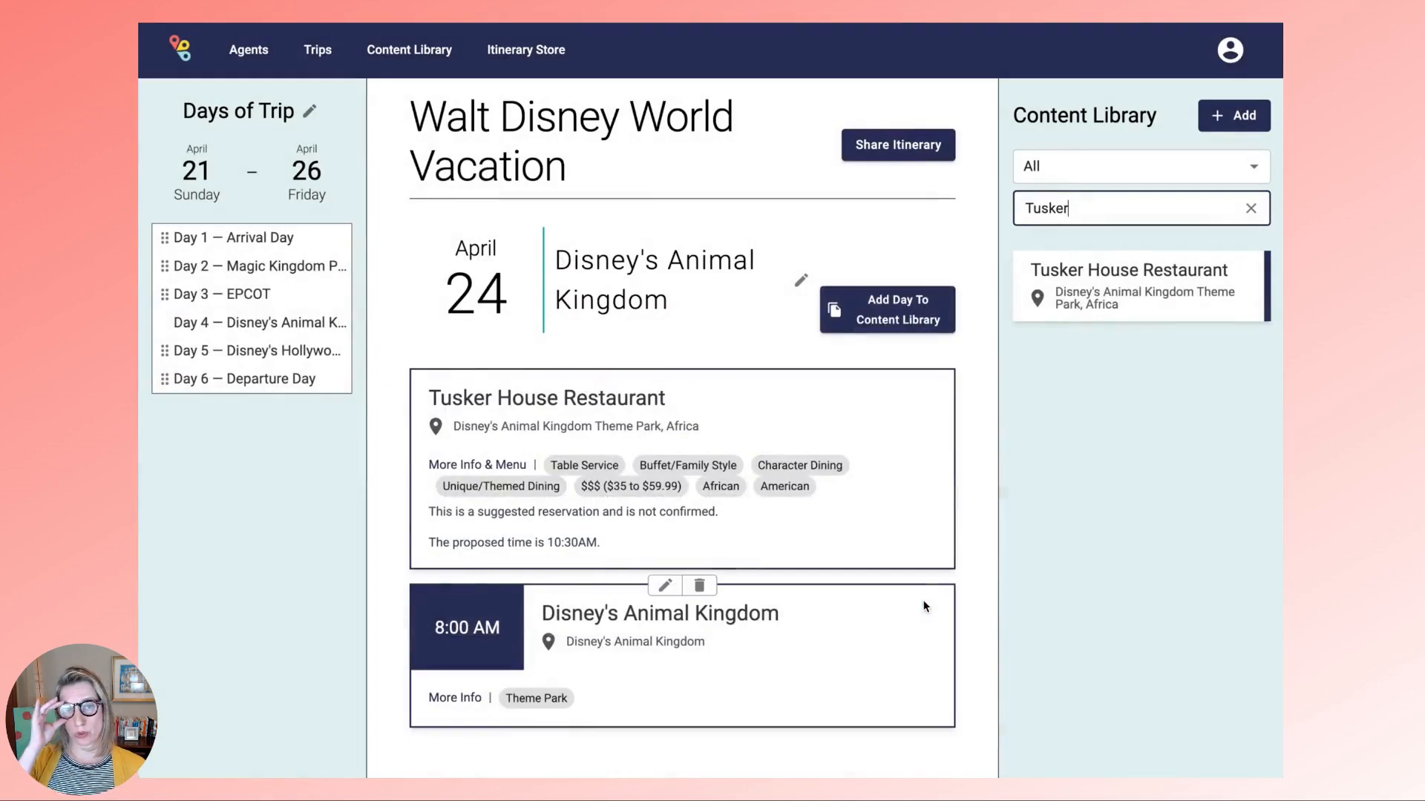
left_click(902, 149)
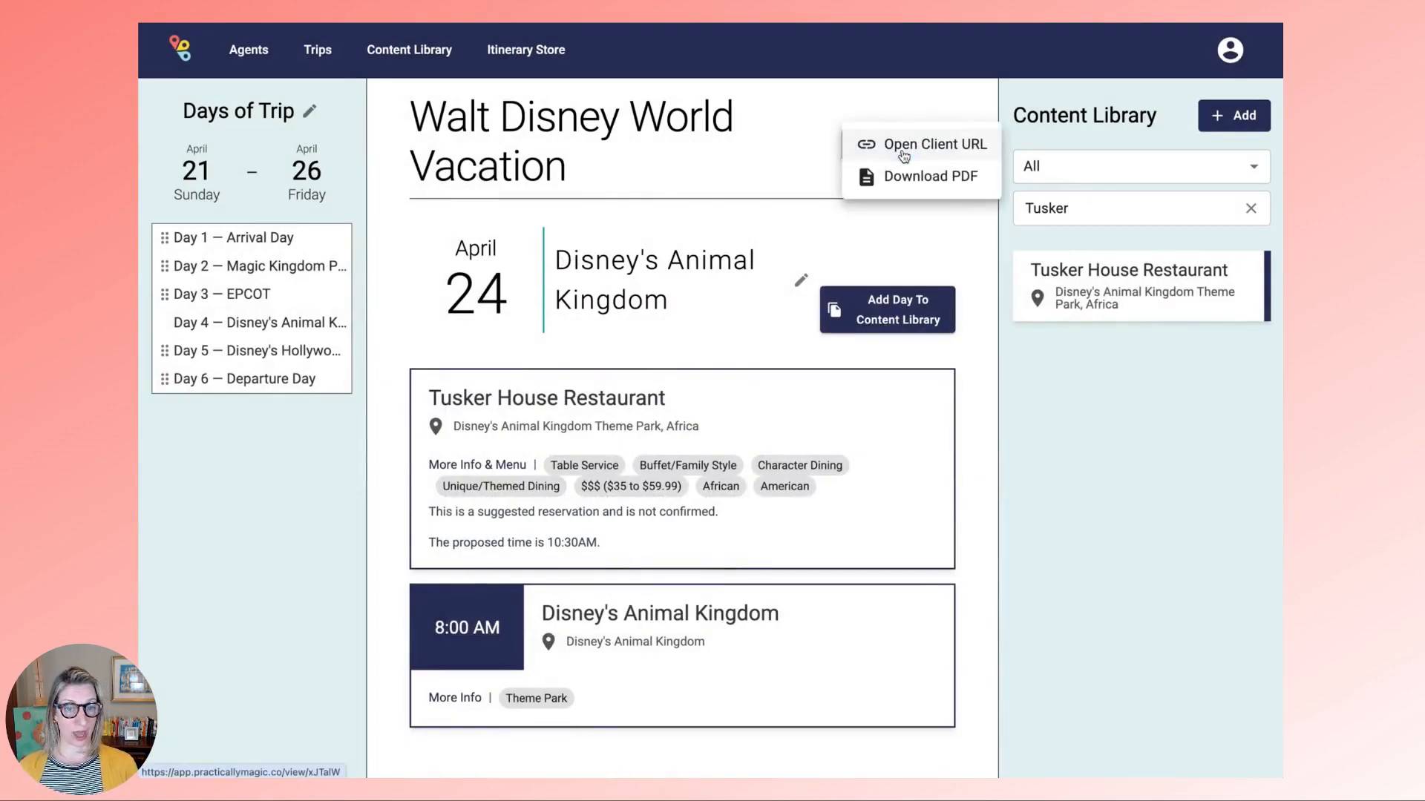
- Open the client URL preview of the itinerary
left_click(904, 152)
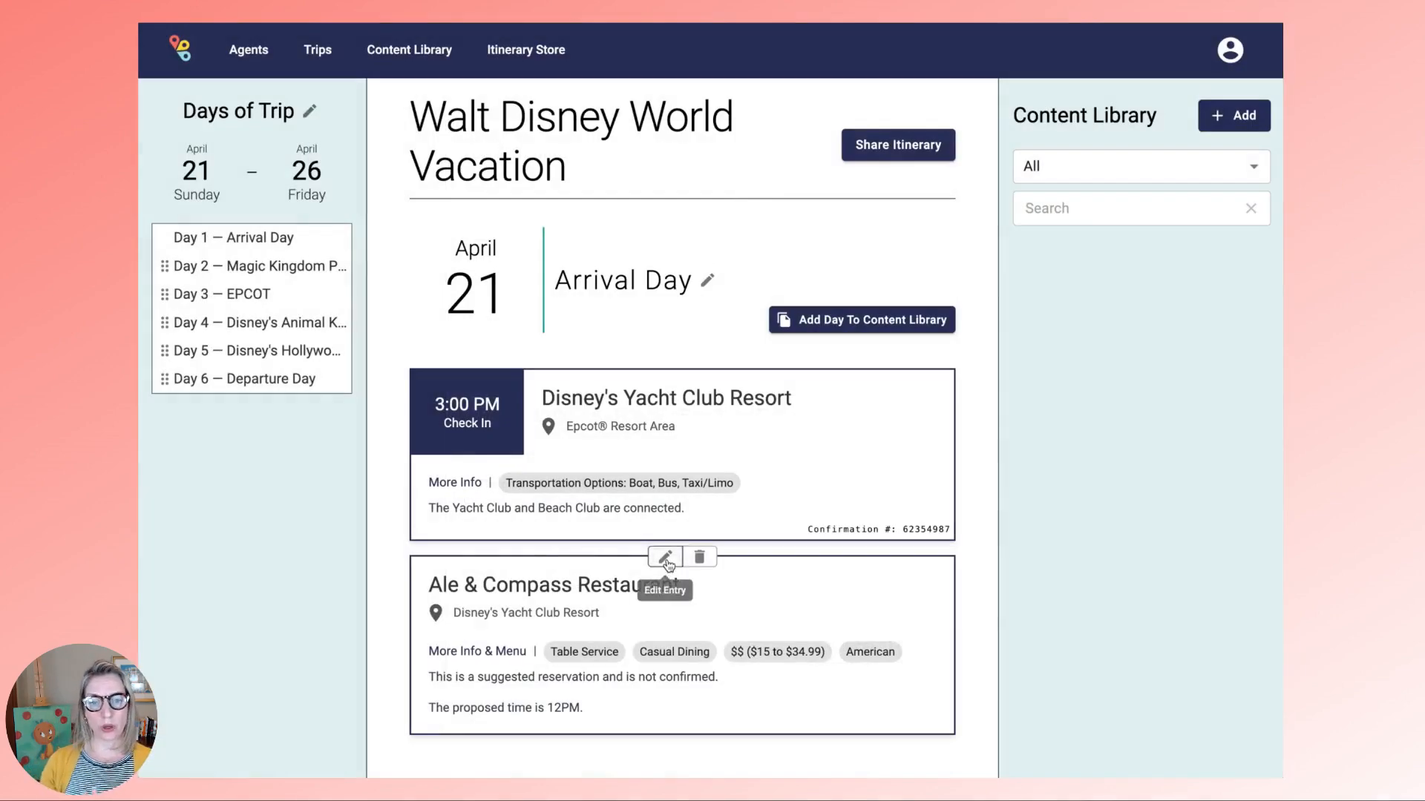
- Set the Ale & Compass reservation to April 21 at 12:15 PM, clear its notes, and save
left_click(662, 558)
left_click(731, 216)
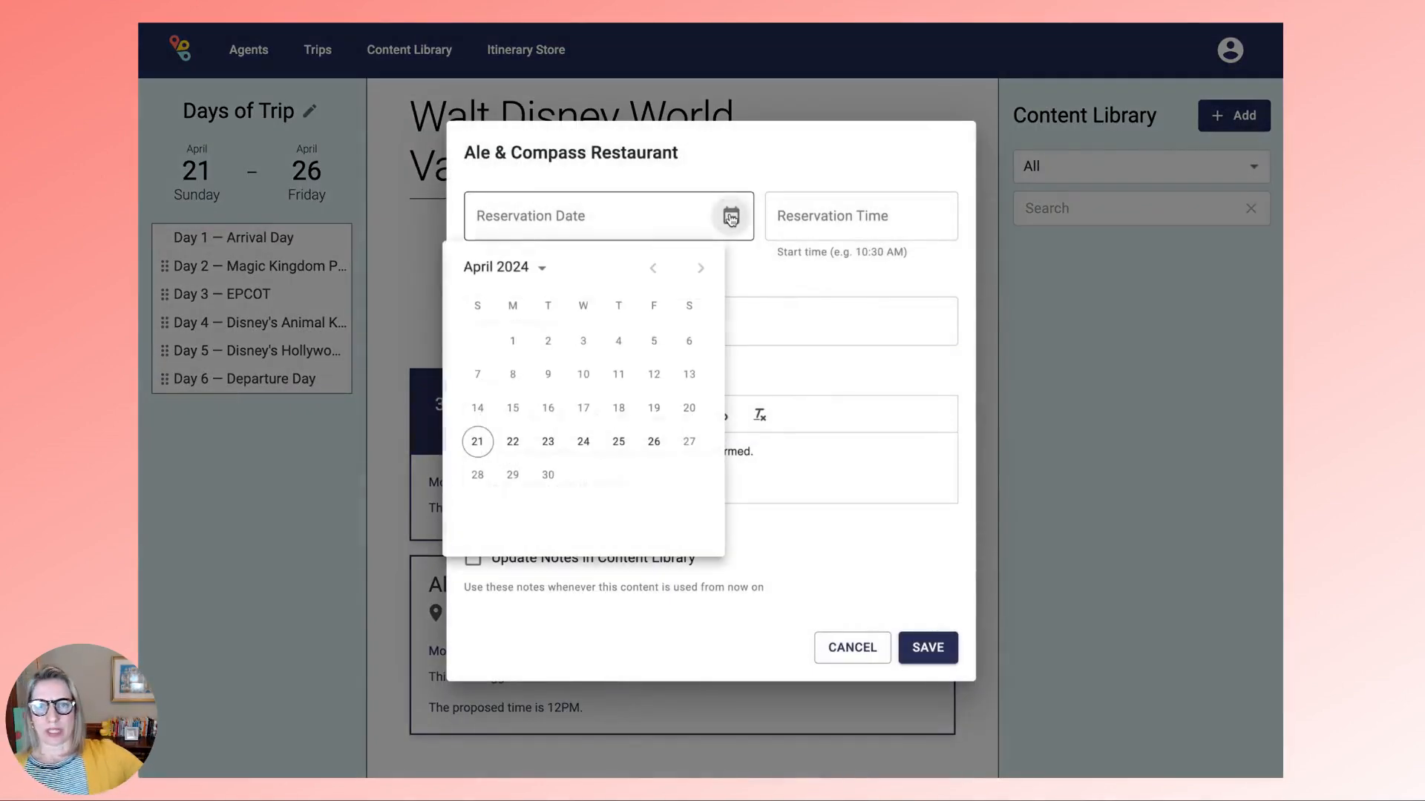
left_click(478, 442)
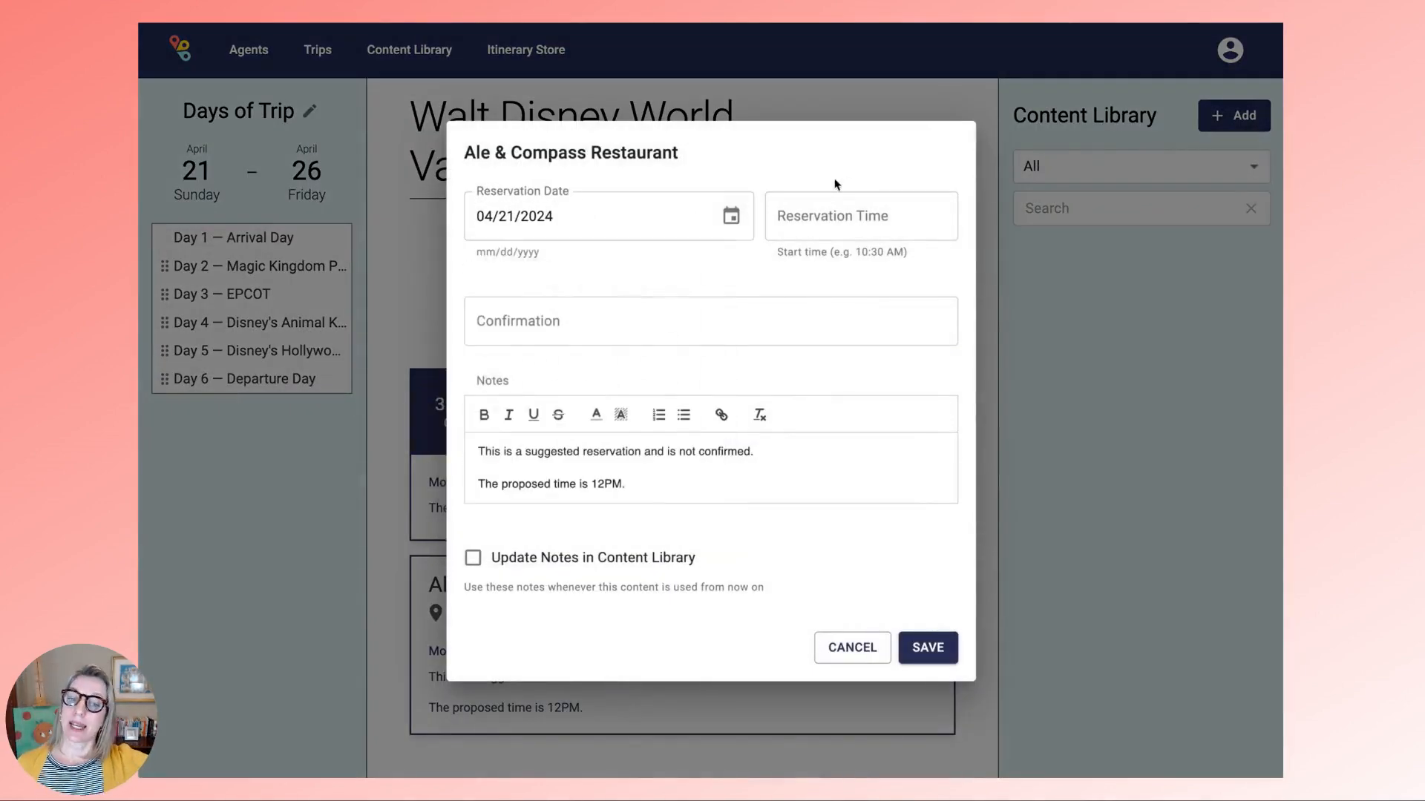
left_click(801, 219)
type("12")
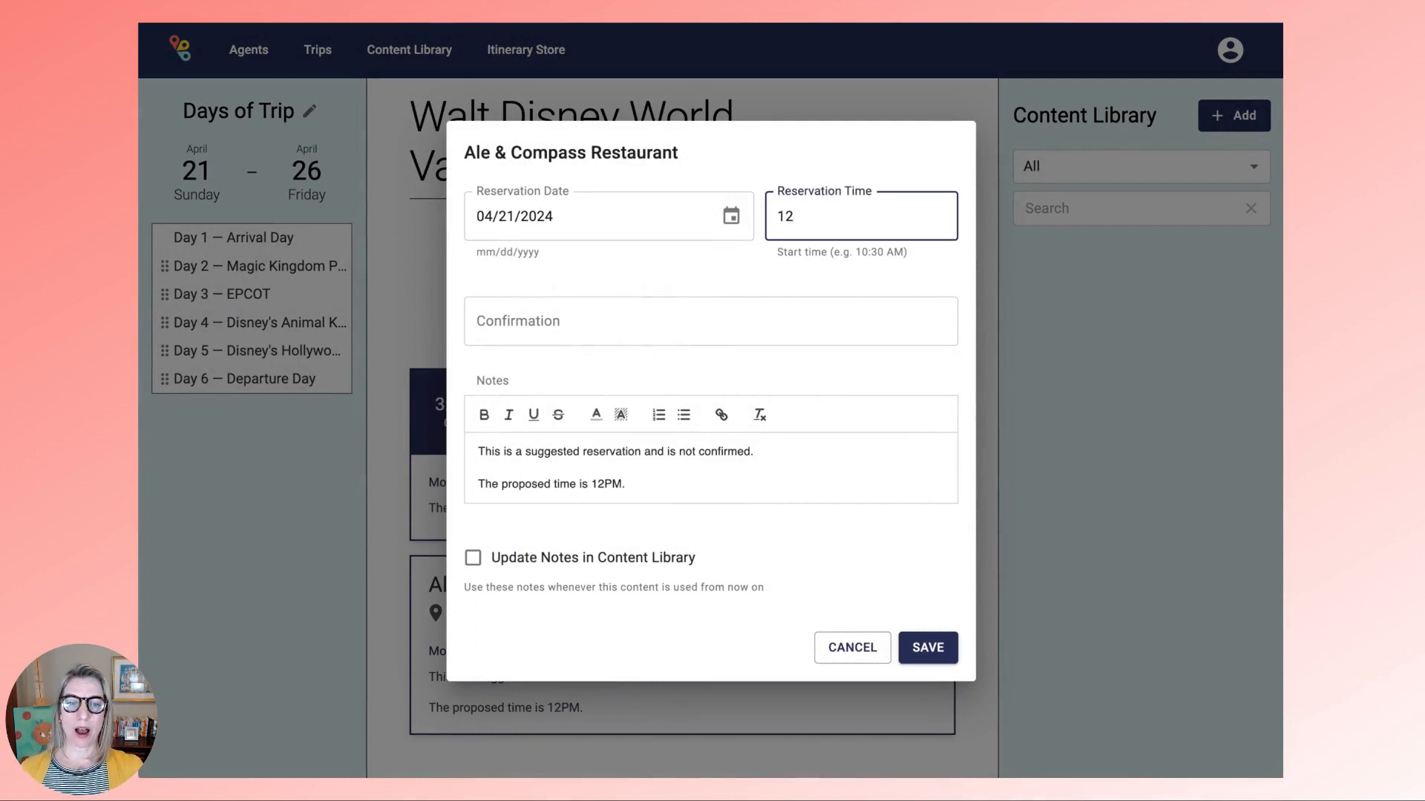
type(":15PM")
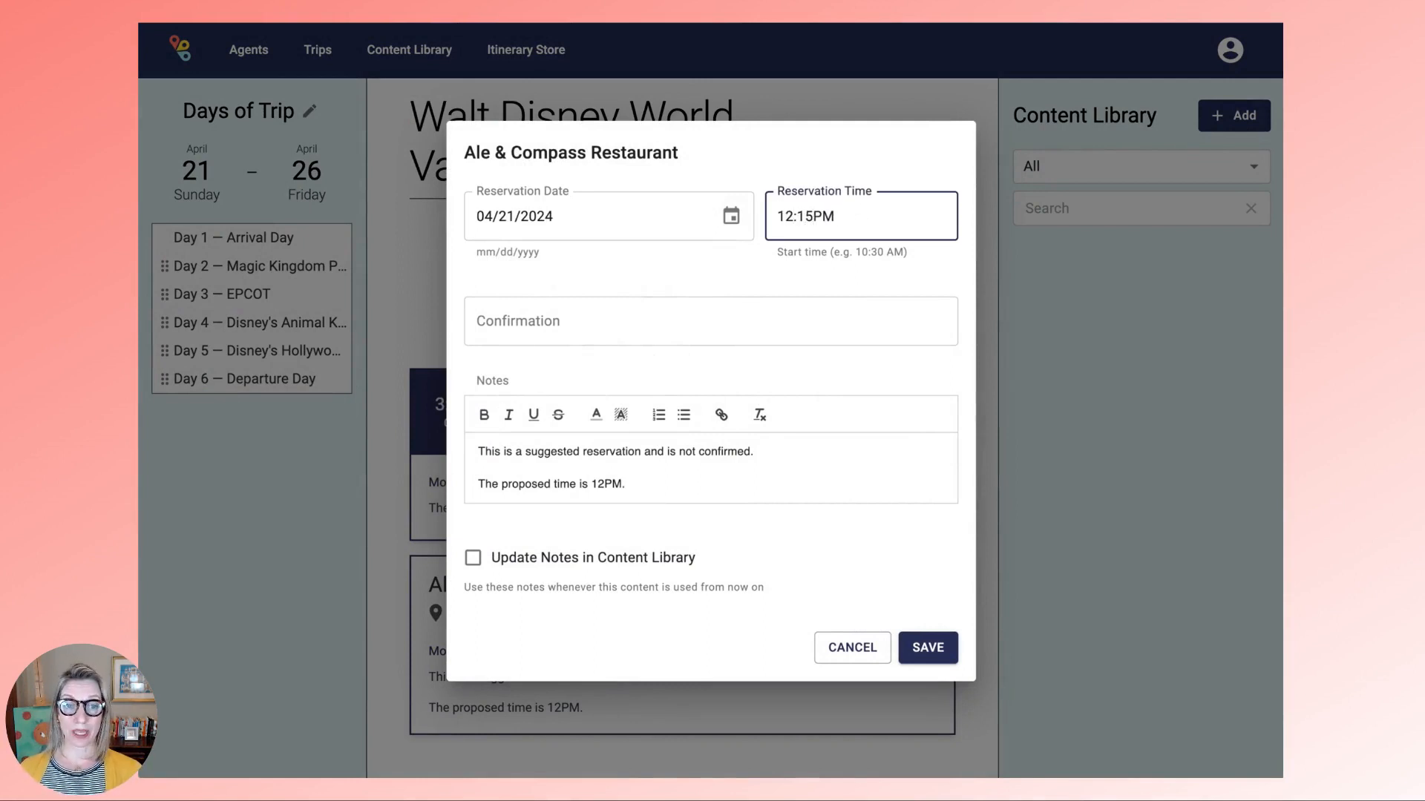
left_click(665, 484)
triple_click(665, 484)
left_click(523, 449)
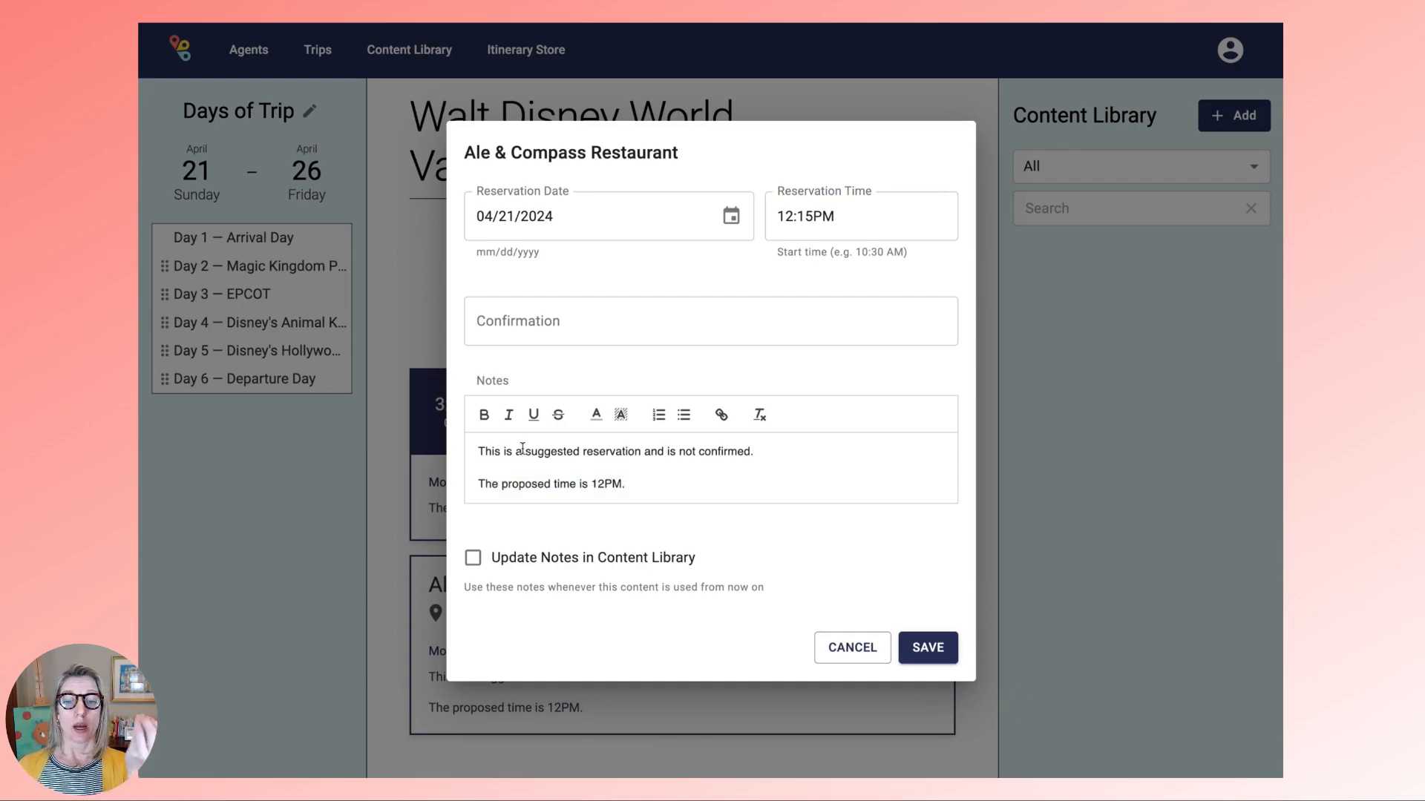
left_click_drag(474, 449, 623, 484)
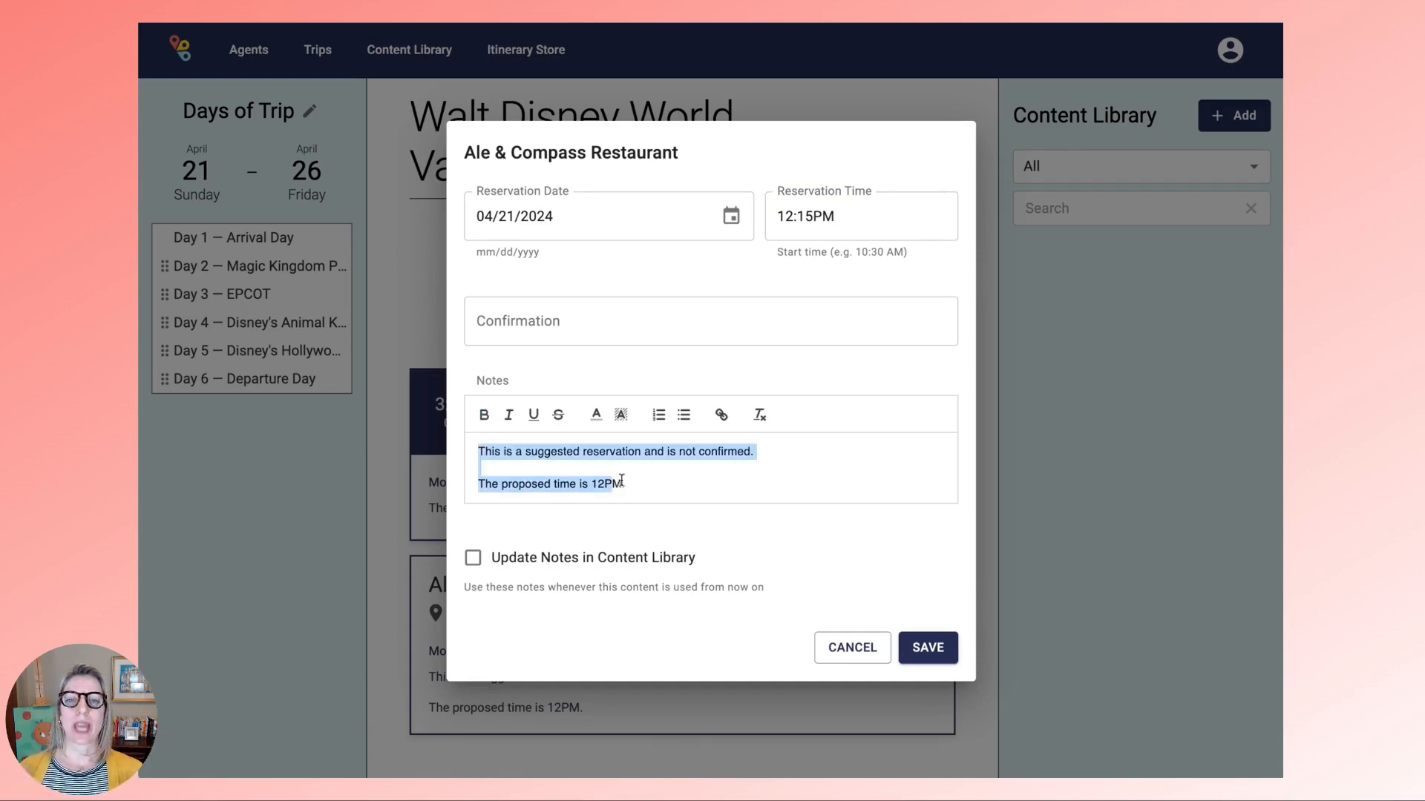
key("BackSpace")
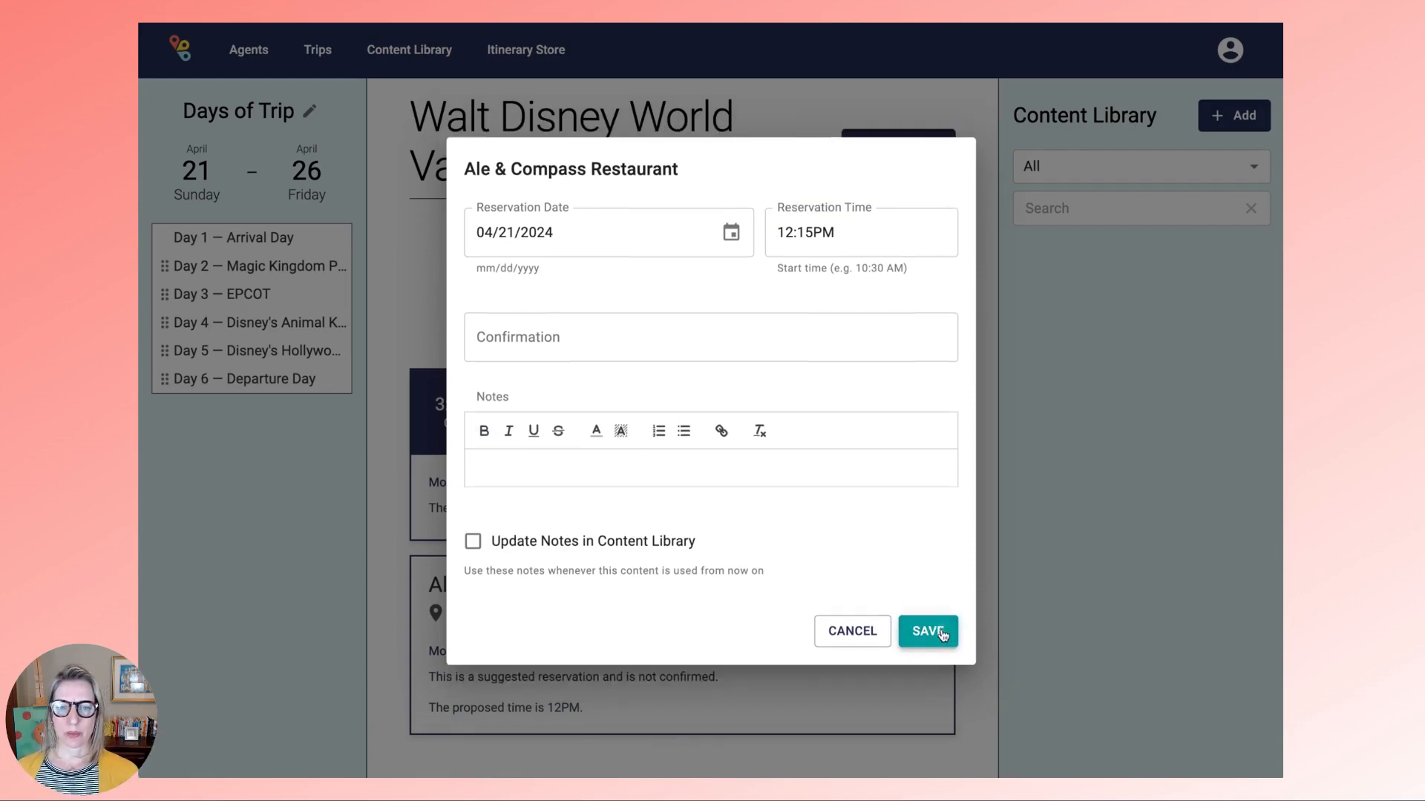
left_click(940, 640)
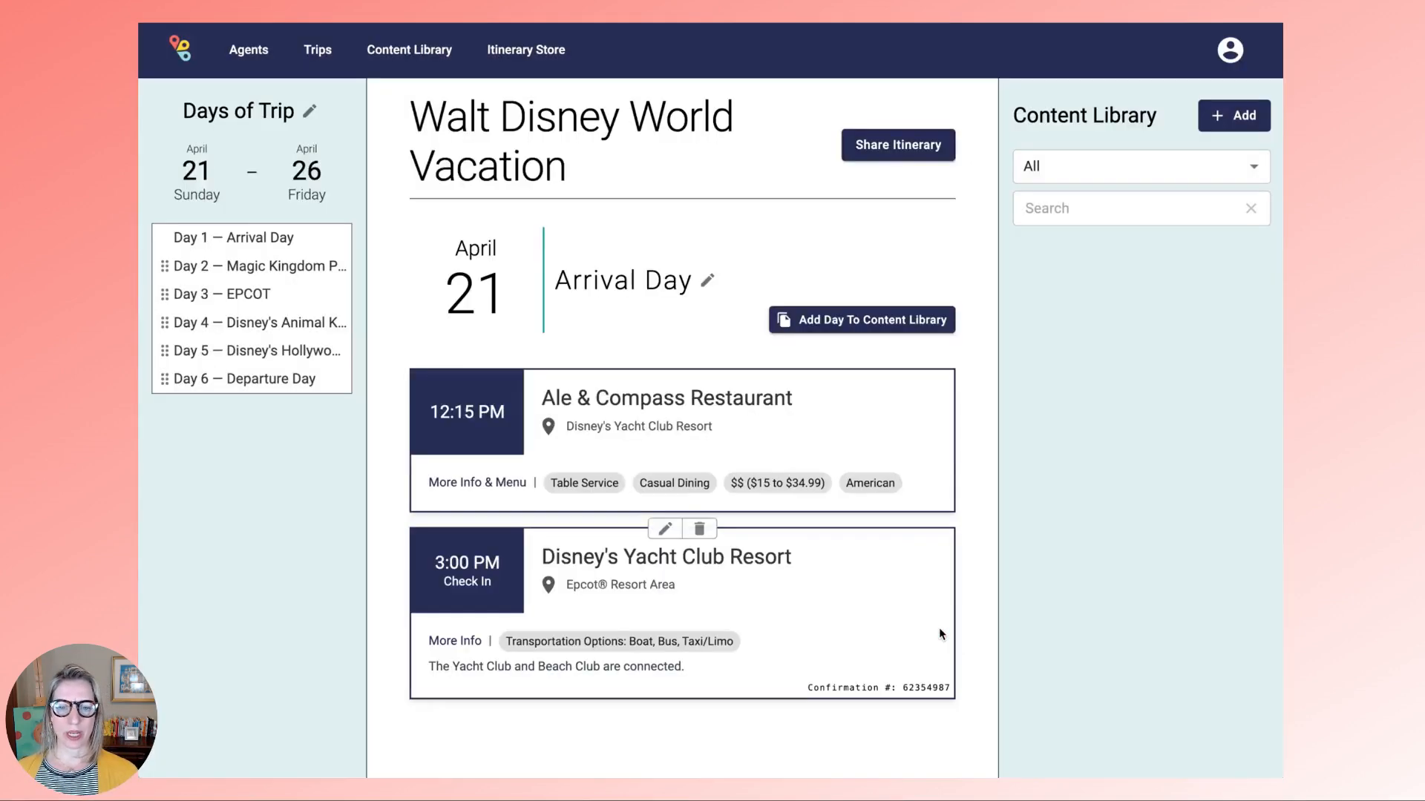
- On Day 2, set Liberty Tree Tavern's reservation date to April 22 and start entering 11:30
left_click(266, 268)
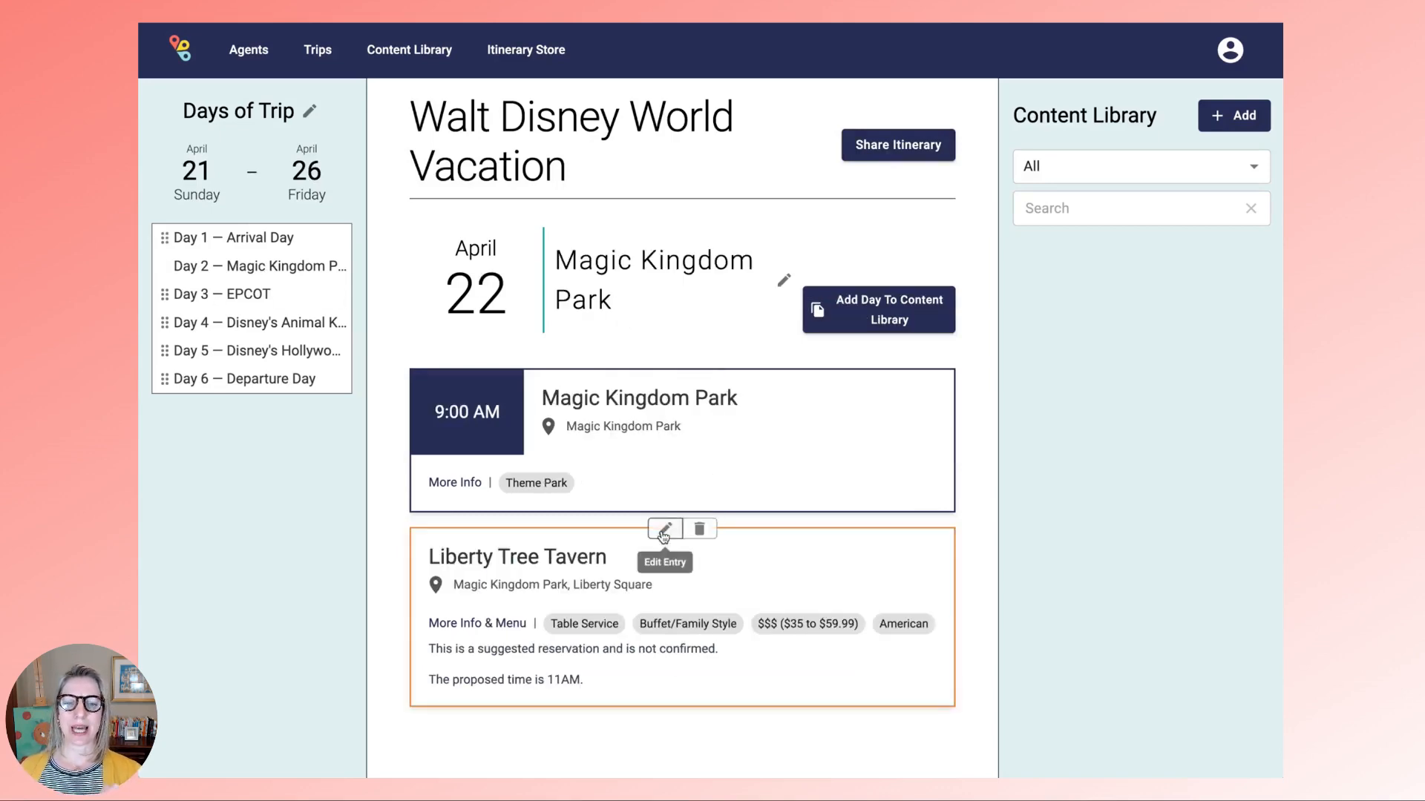
left_click(661, 528)
left_click(718, 223)
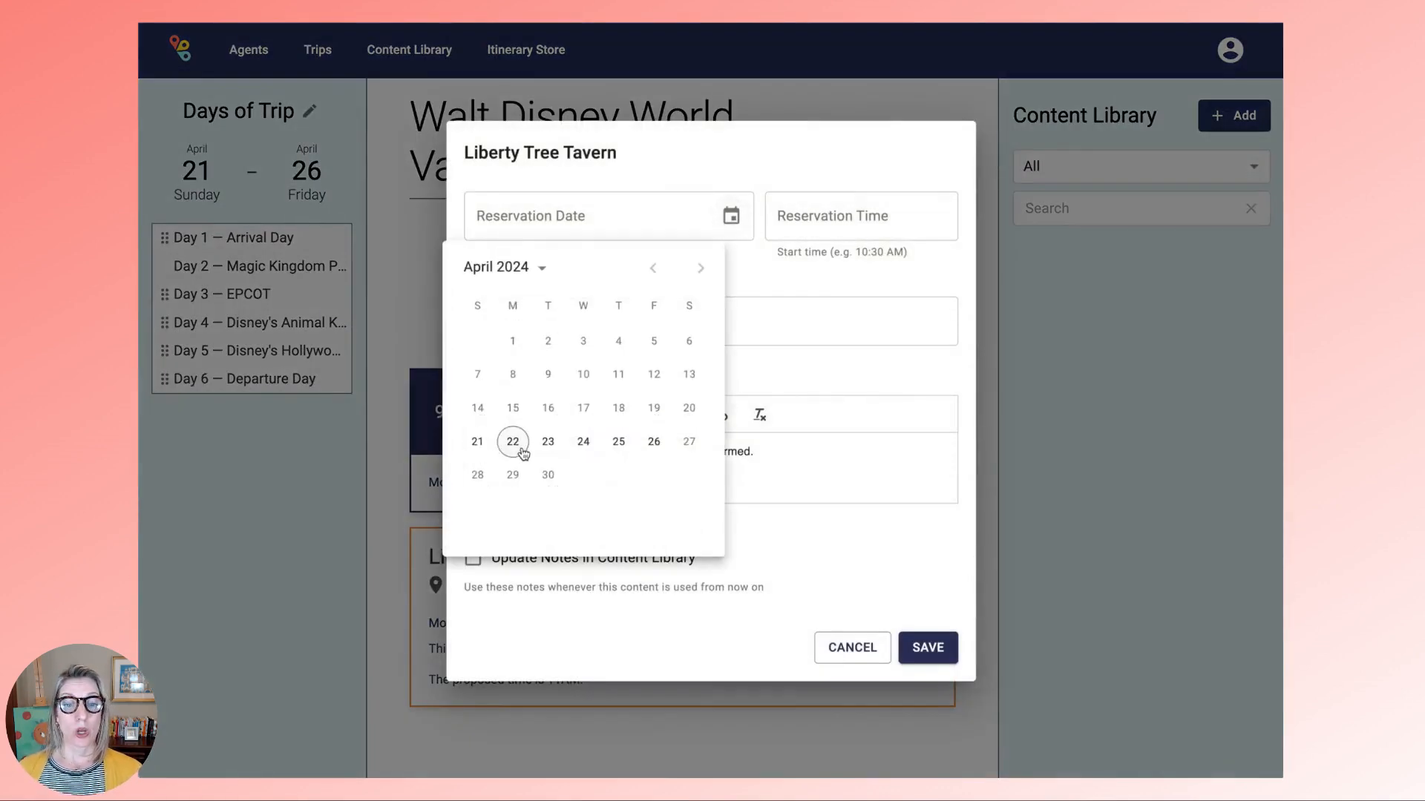
left_click(517, 446)
left_click(846, 218)
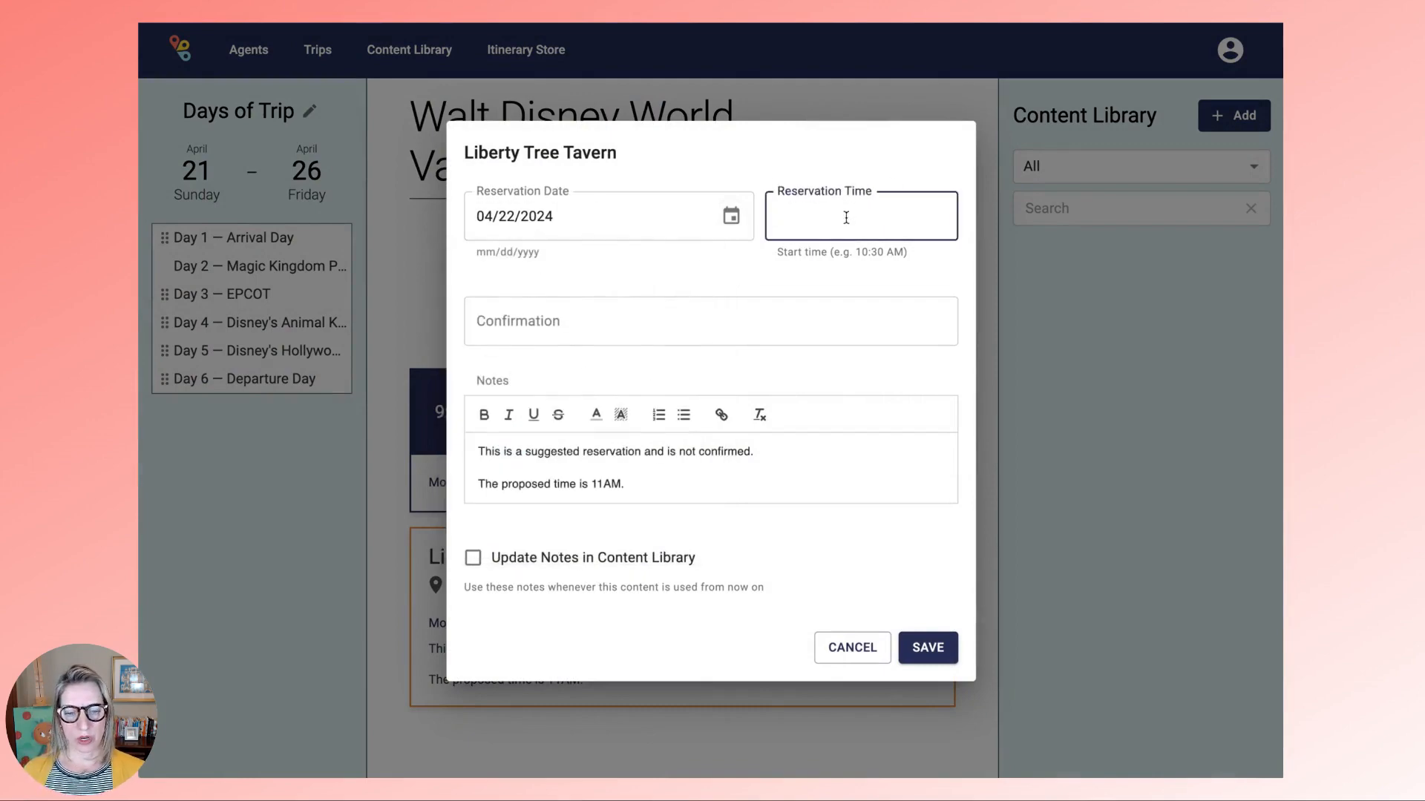
type("11")
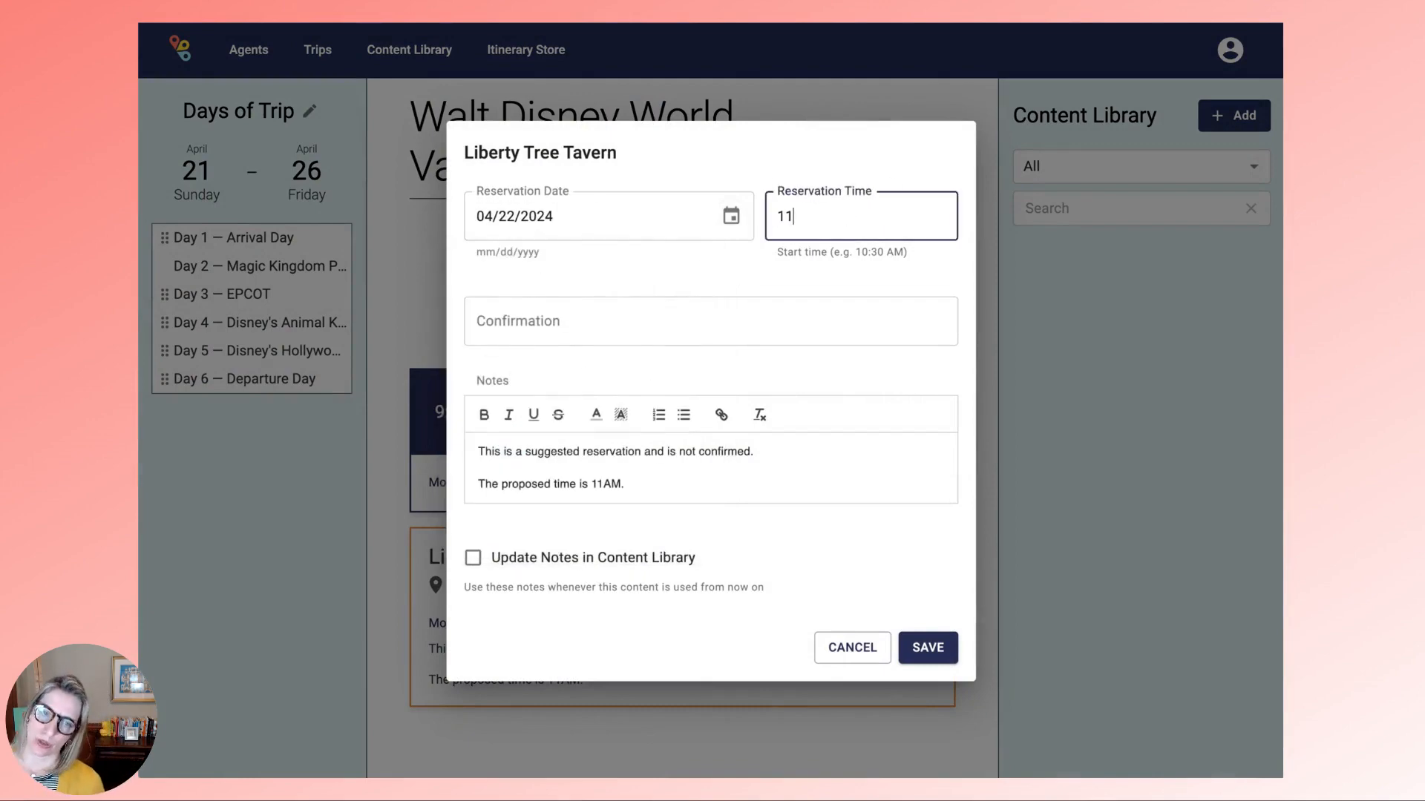
type(":3")
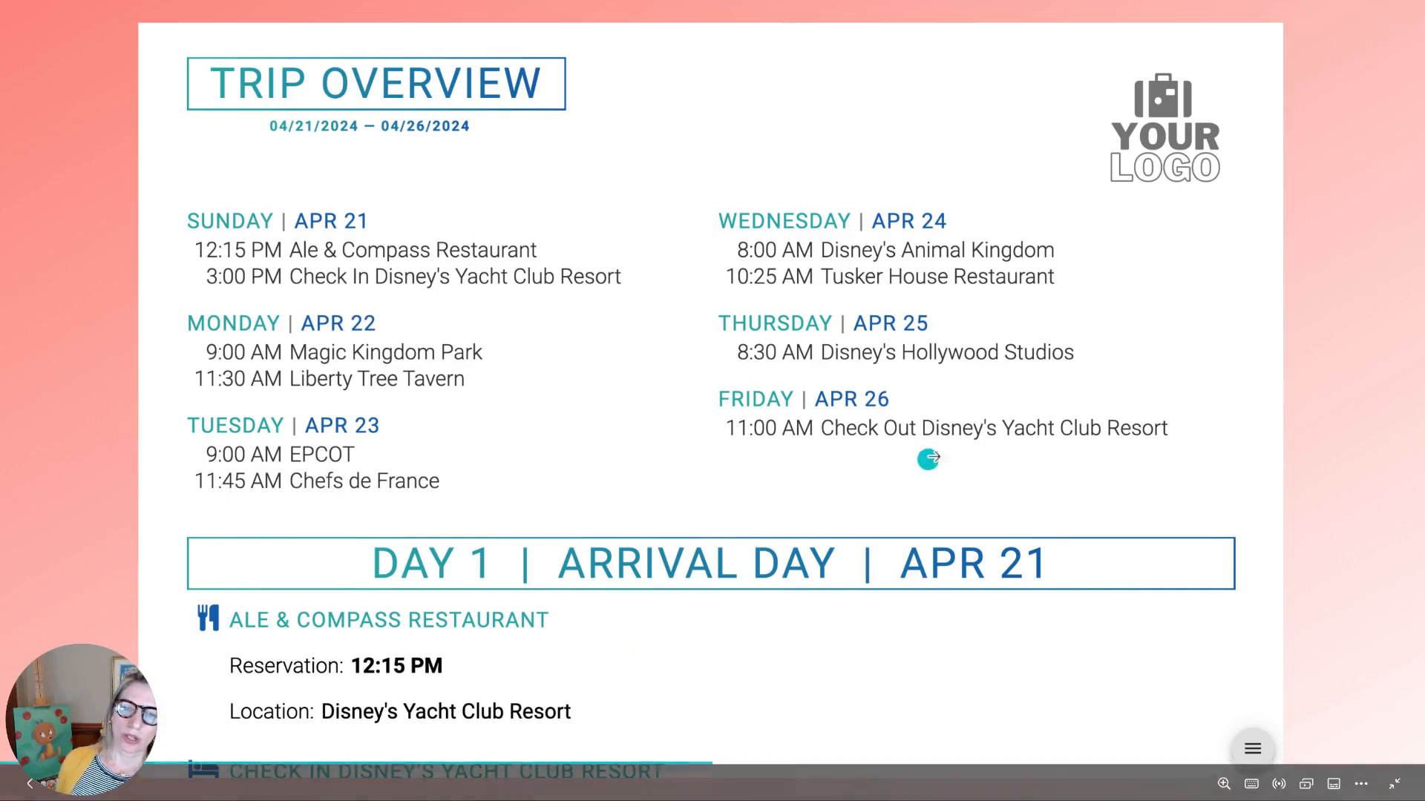
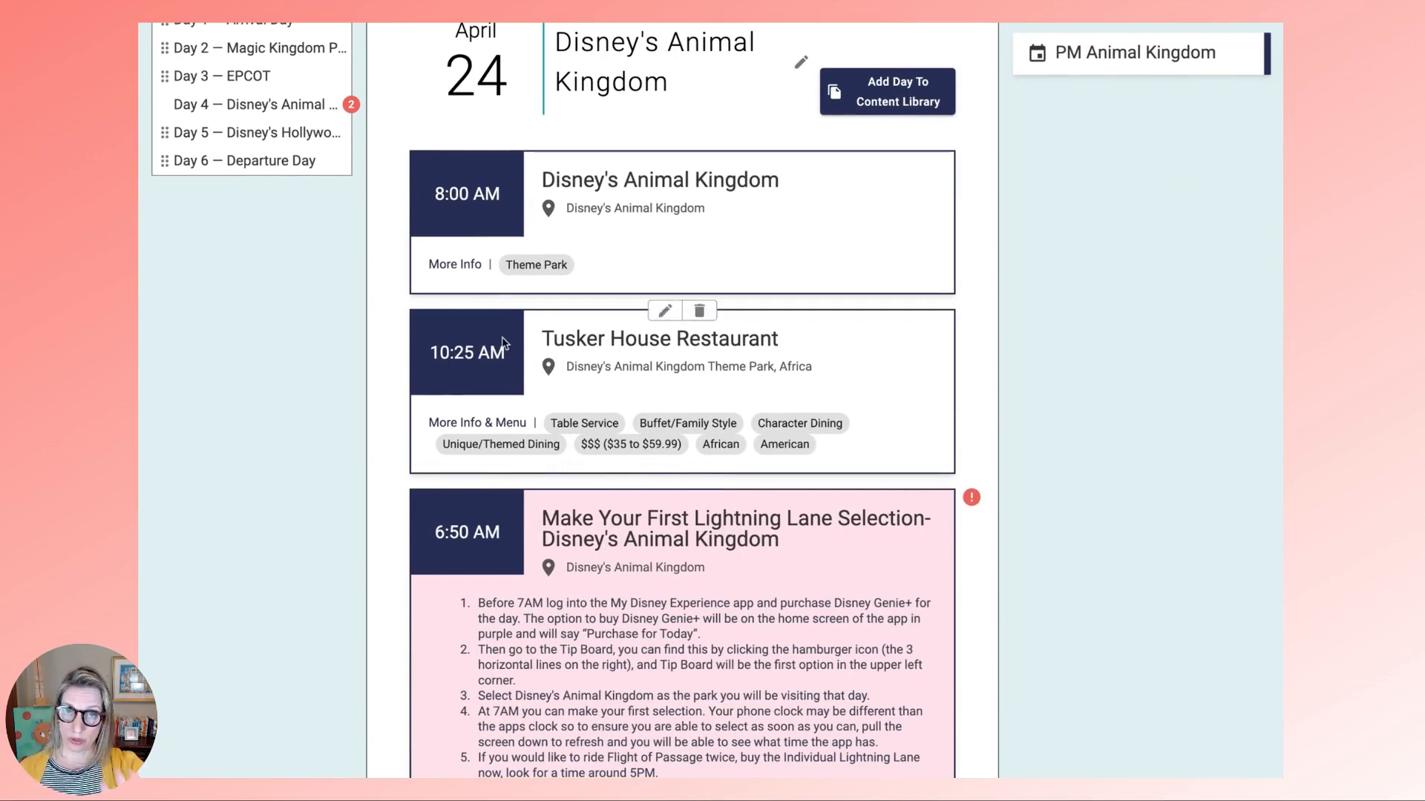
- Move the Lightning Lane selection entry's start date to April 24, 2024
left_click(674, 494)
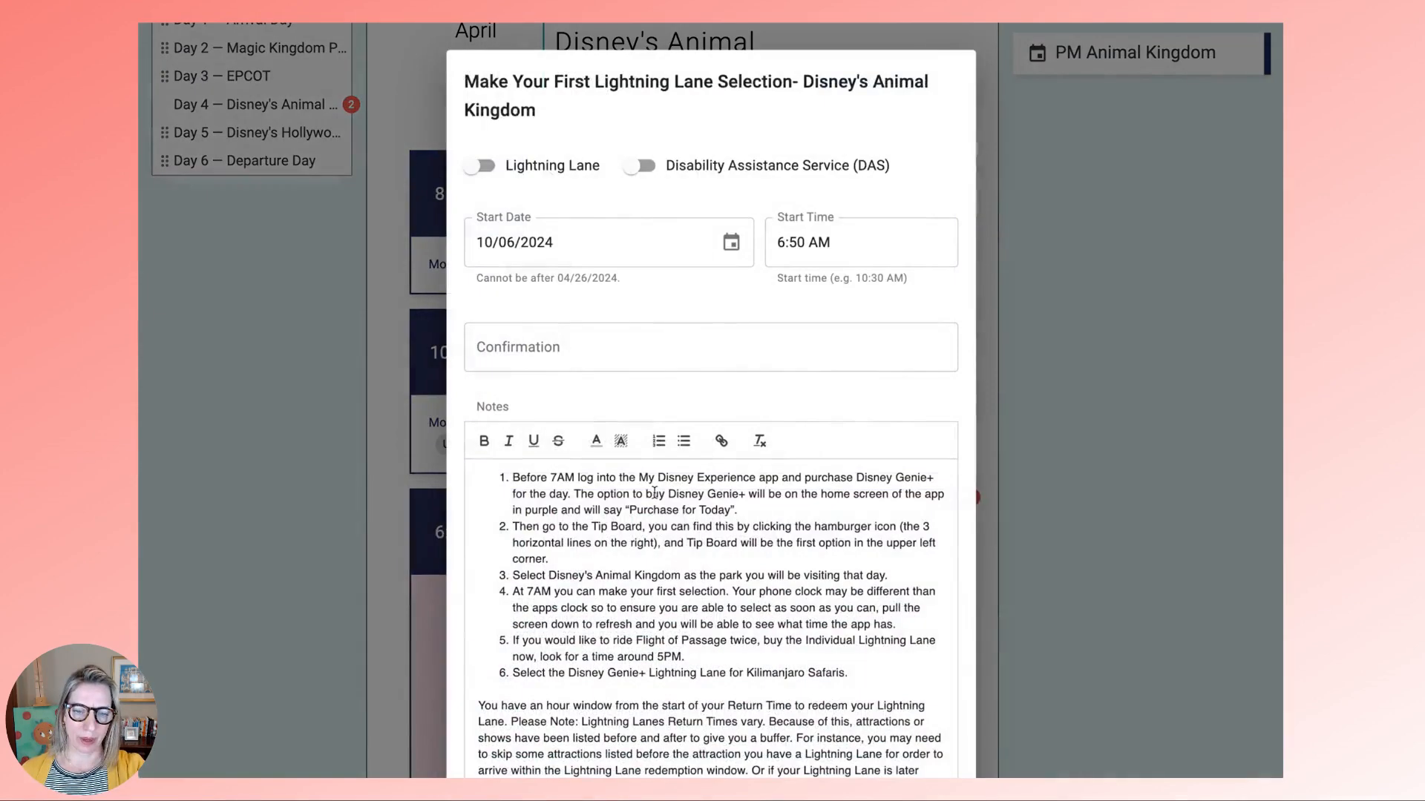
left_click(731, 247)
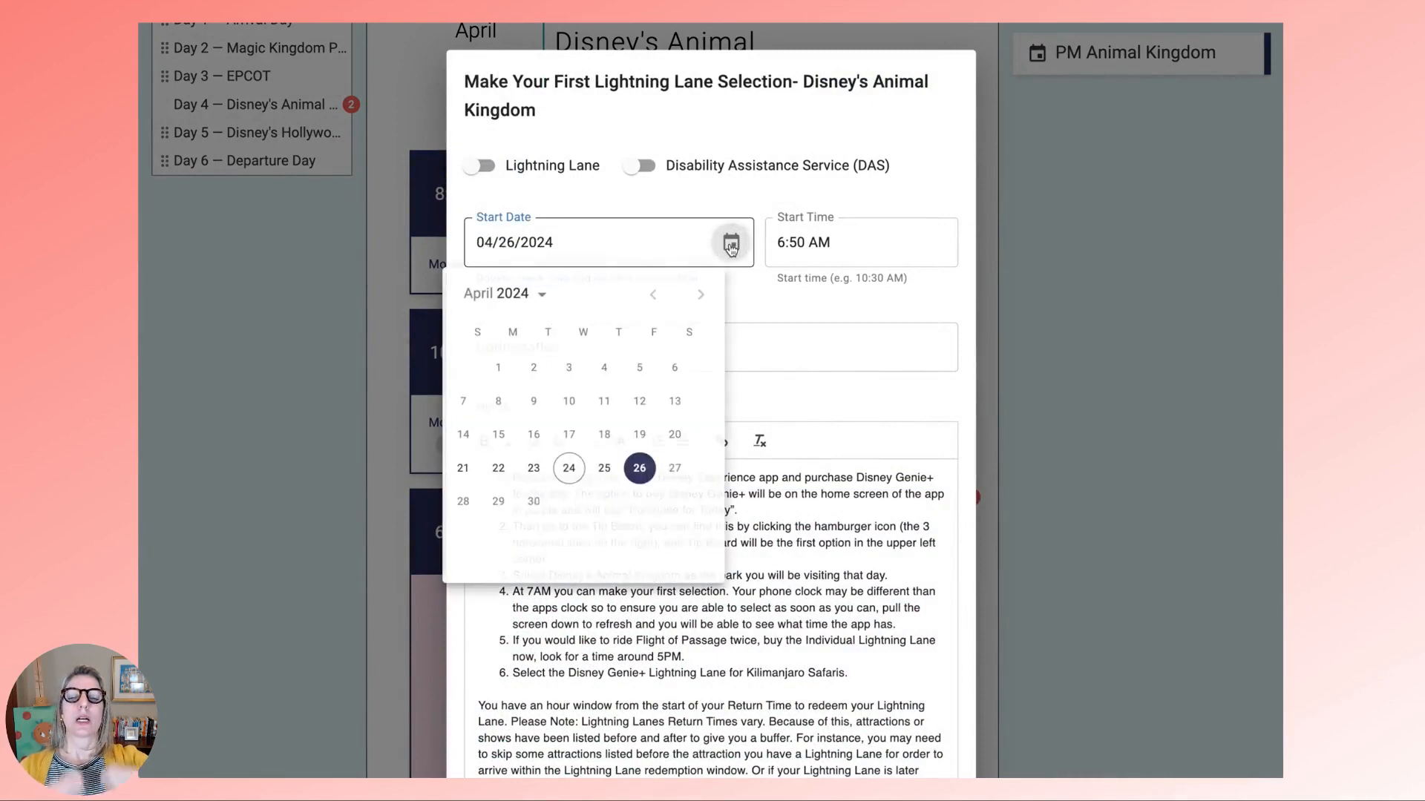
left_click(585, 468)
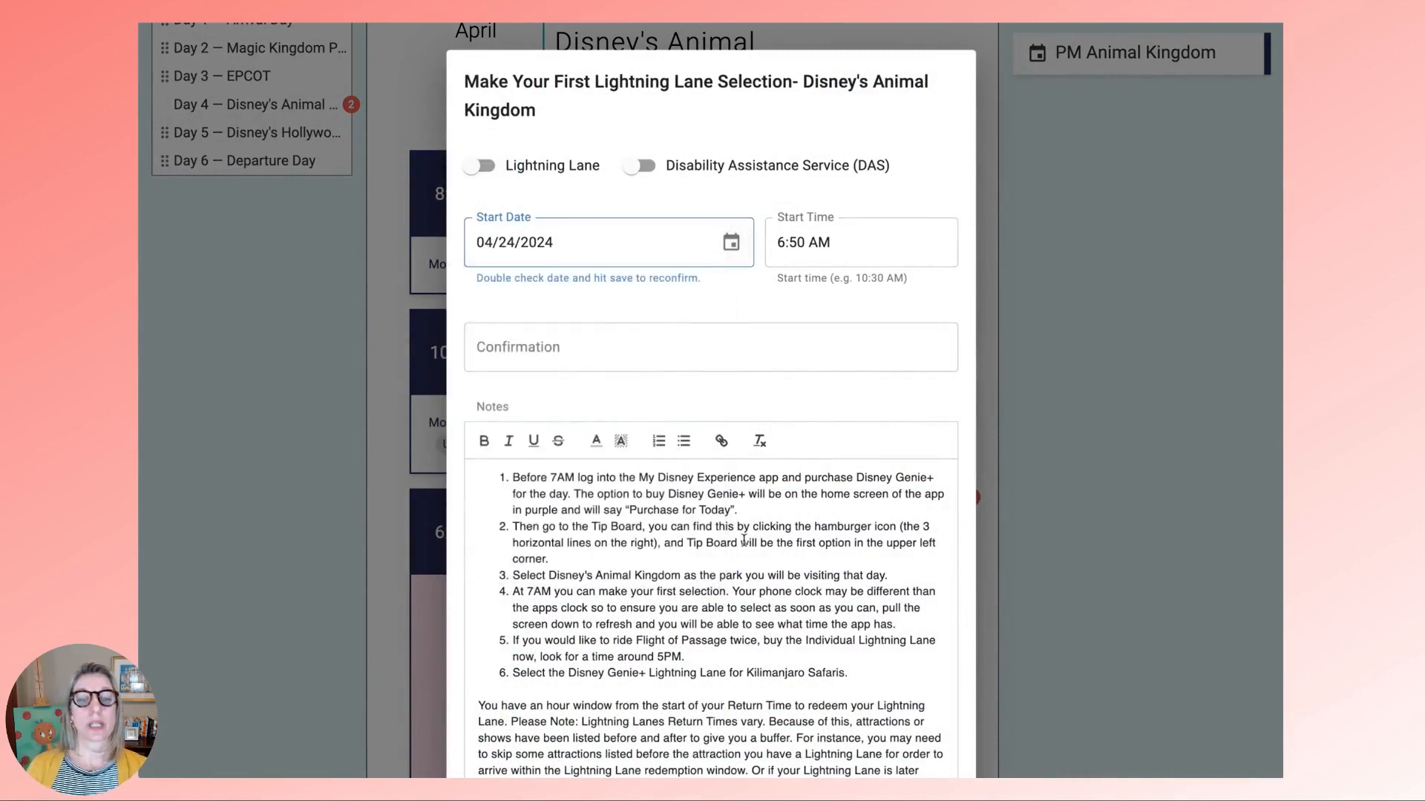
scroll(765, 578, "down", 3)
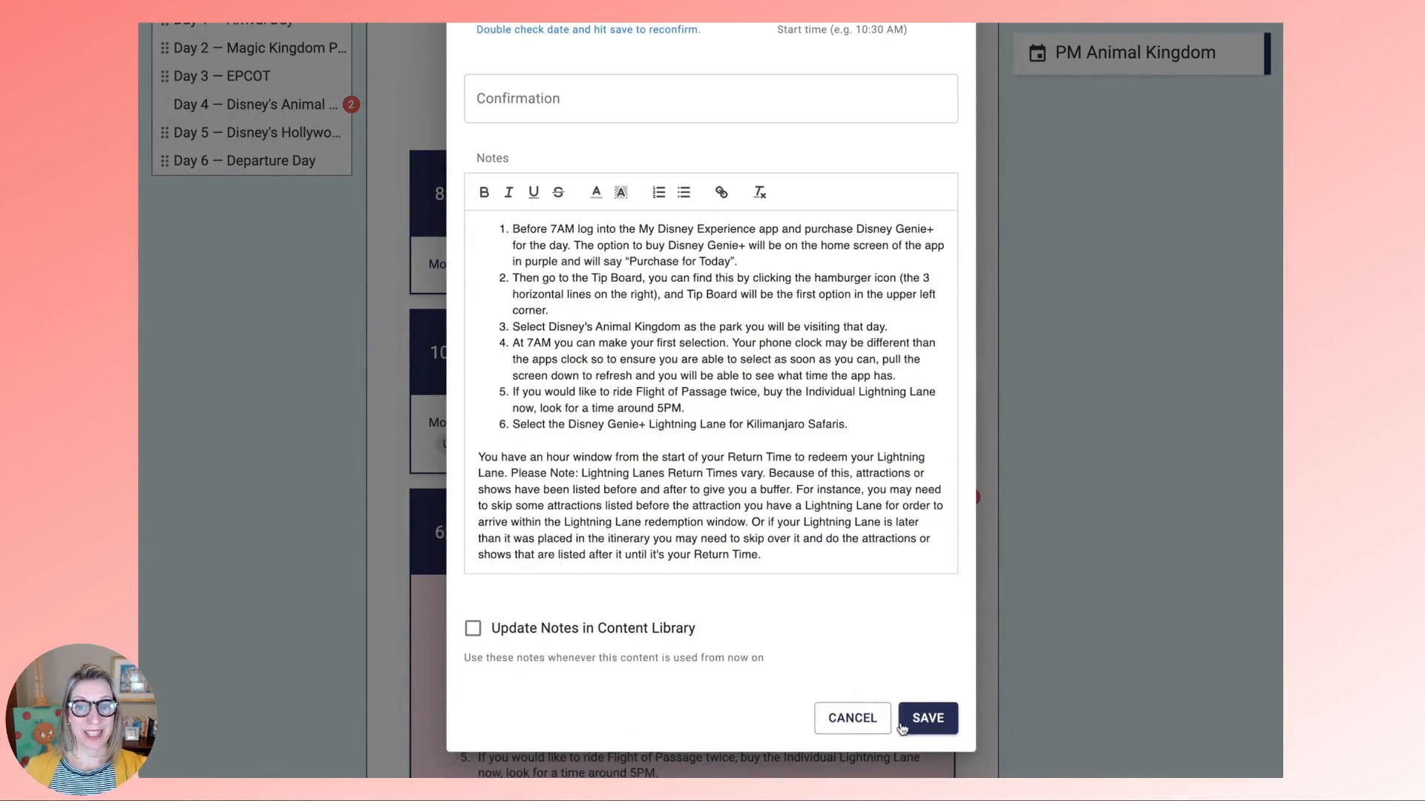
left_click(924, 720)
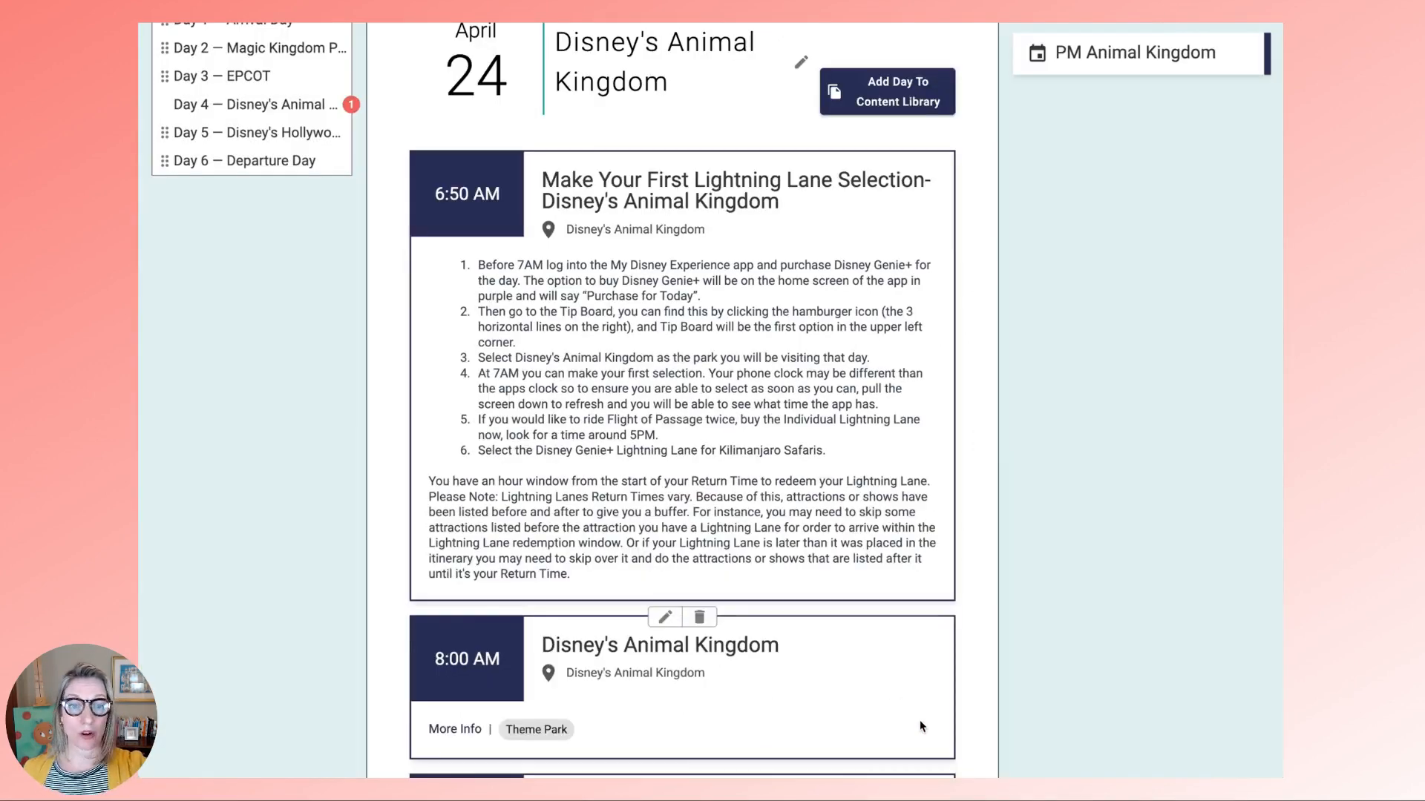
- Delete the 8:00 AM Disney's Animal Kingdom park entry
scroll(919, 719, "down", 4)
scroll(920, 720, "down", 2)
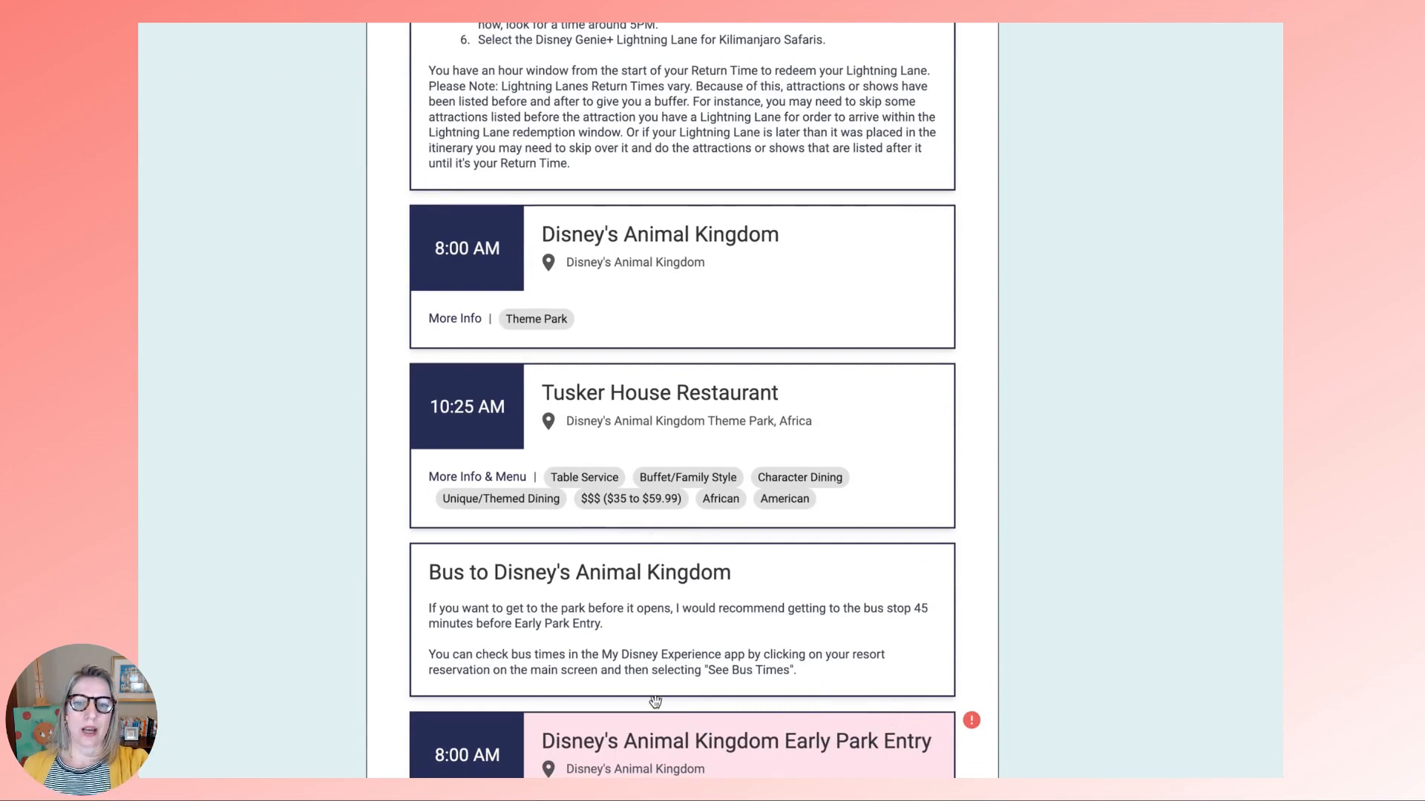
scroll(757, 709, "up", 1)
scroll(656, 701, "down", 2)
scroll(655, 701, "up", 1)
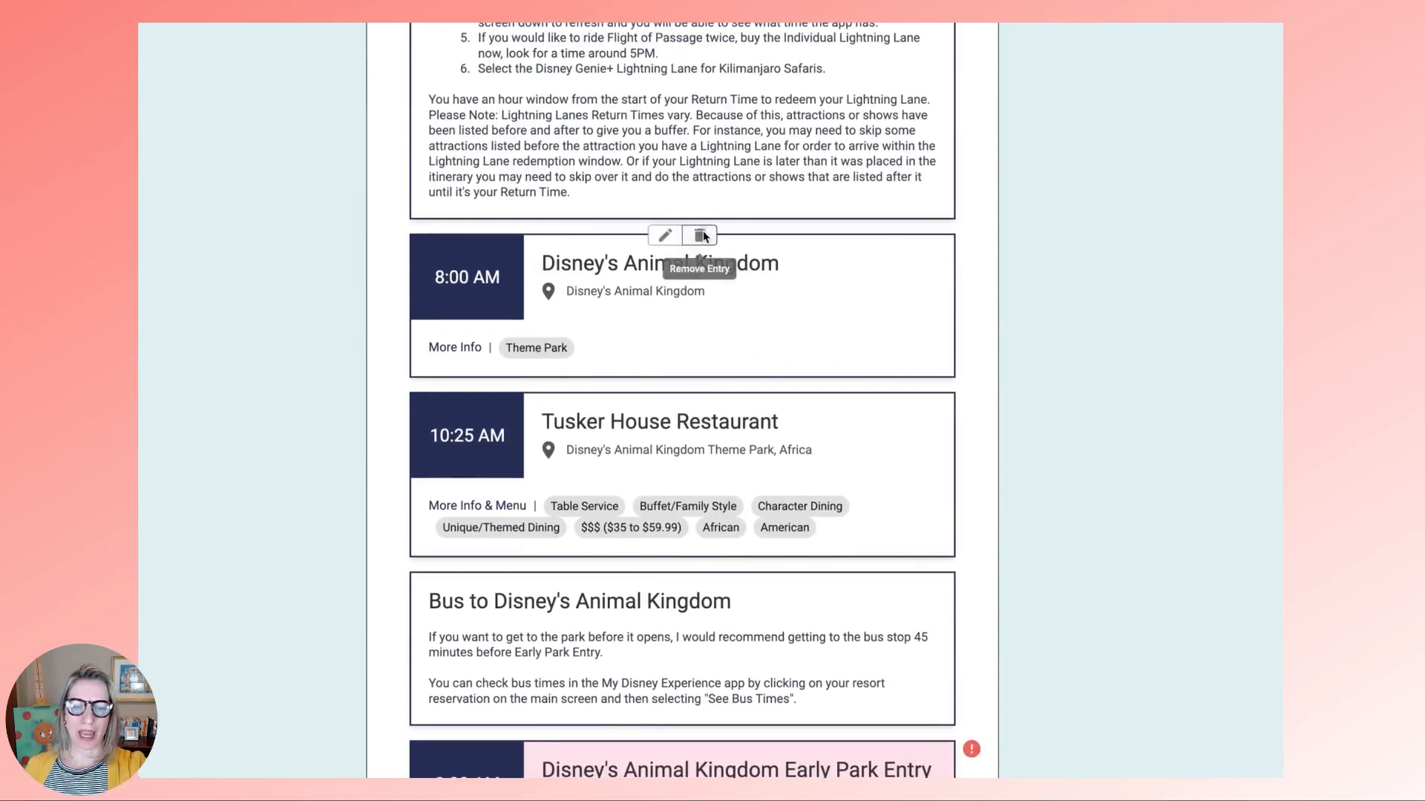
left_click(702, 236)
left_click(912, 449)
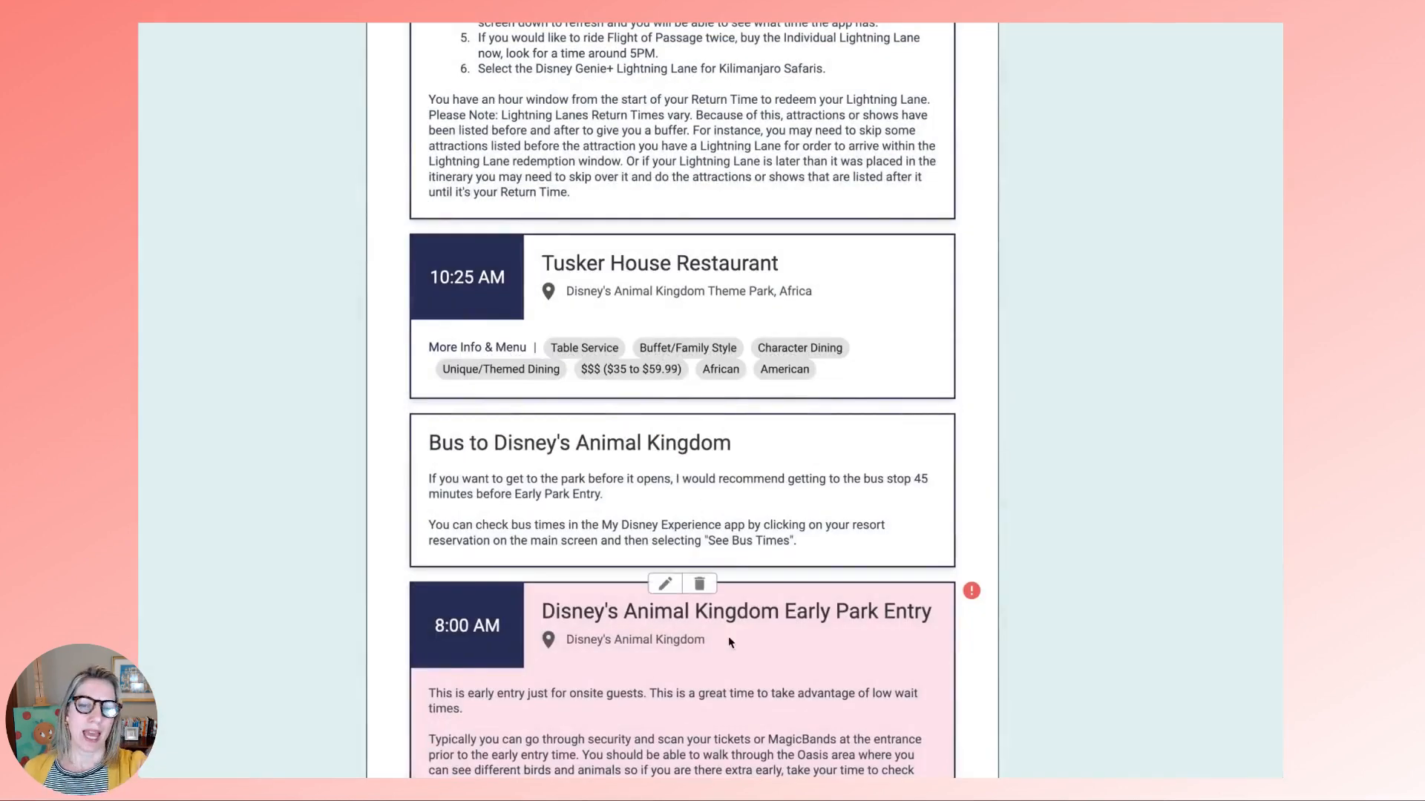
- Set Early Park Entry to start at 7:30 AM on 04/24/2024
left_click(666, 586)
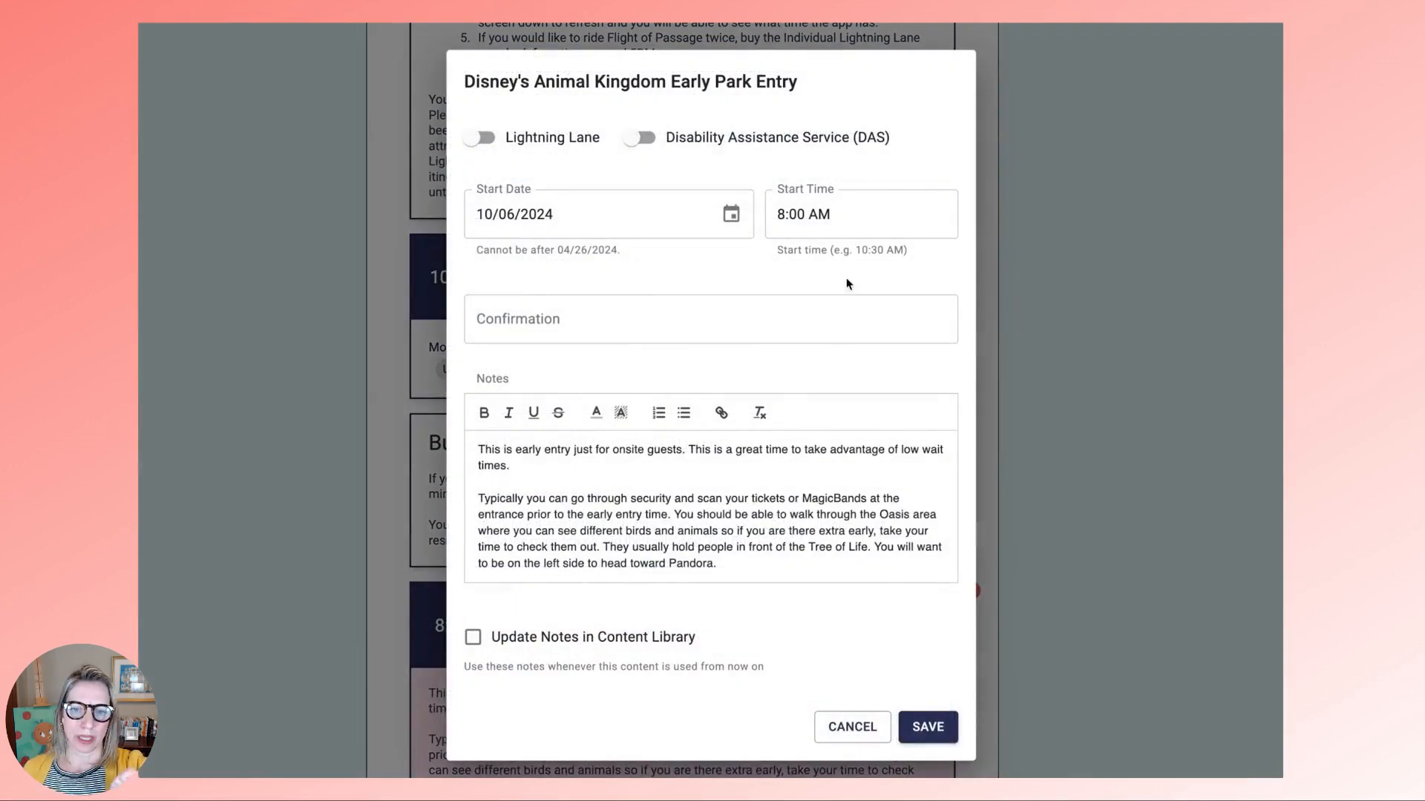
left_click(785, 215)
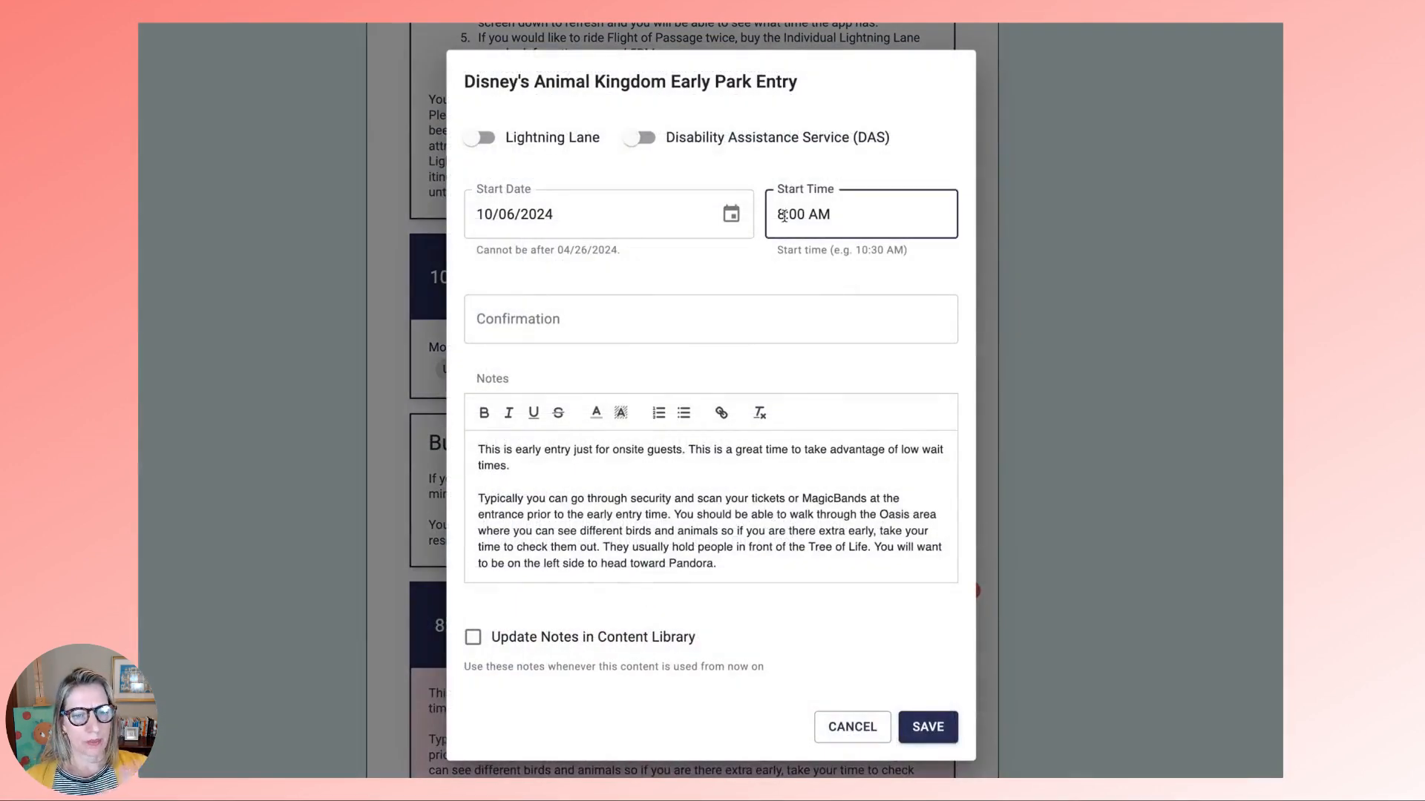
key("BackSpace")
type("7:")
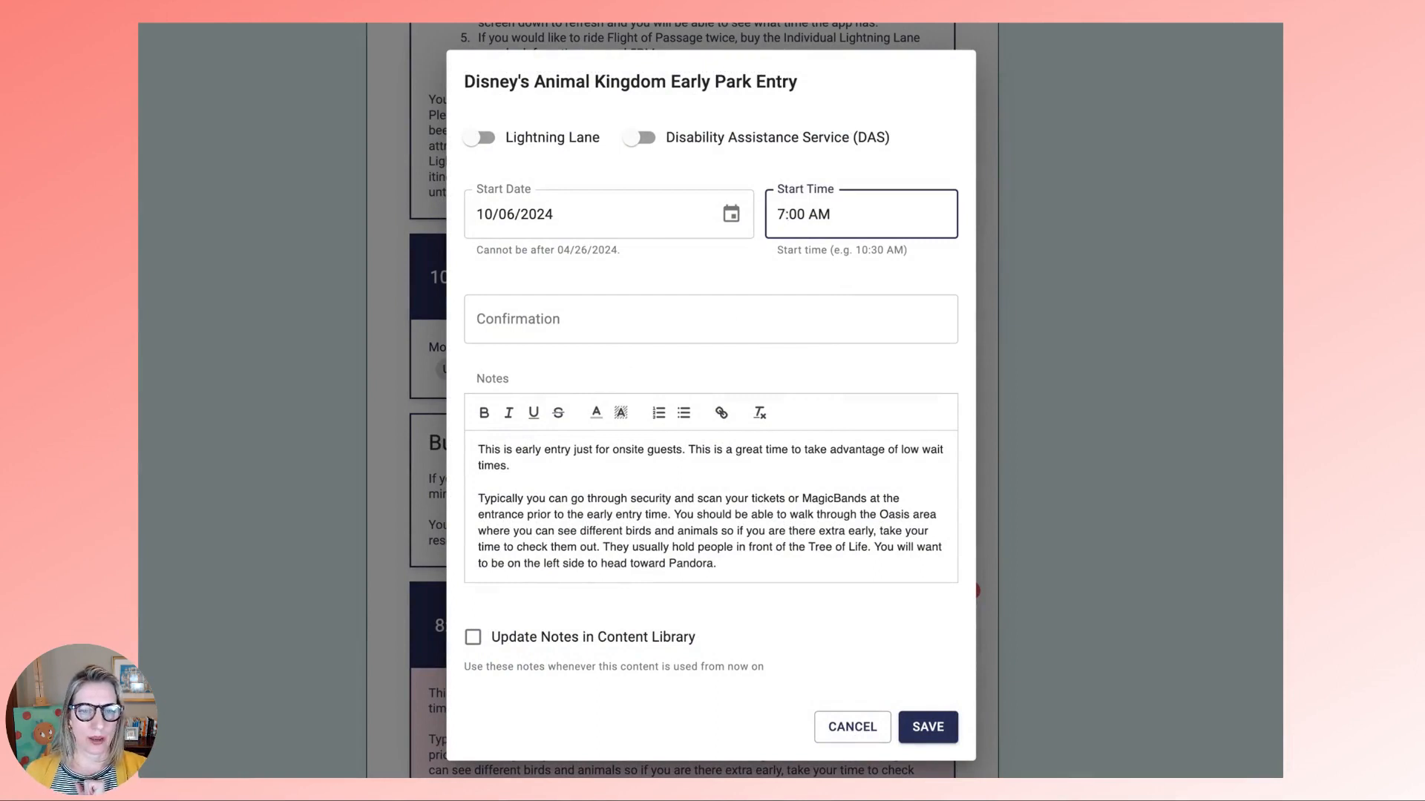
type("3")
left_click(933, 728)
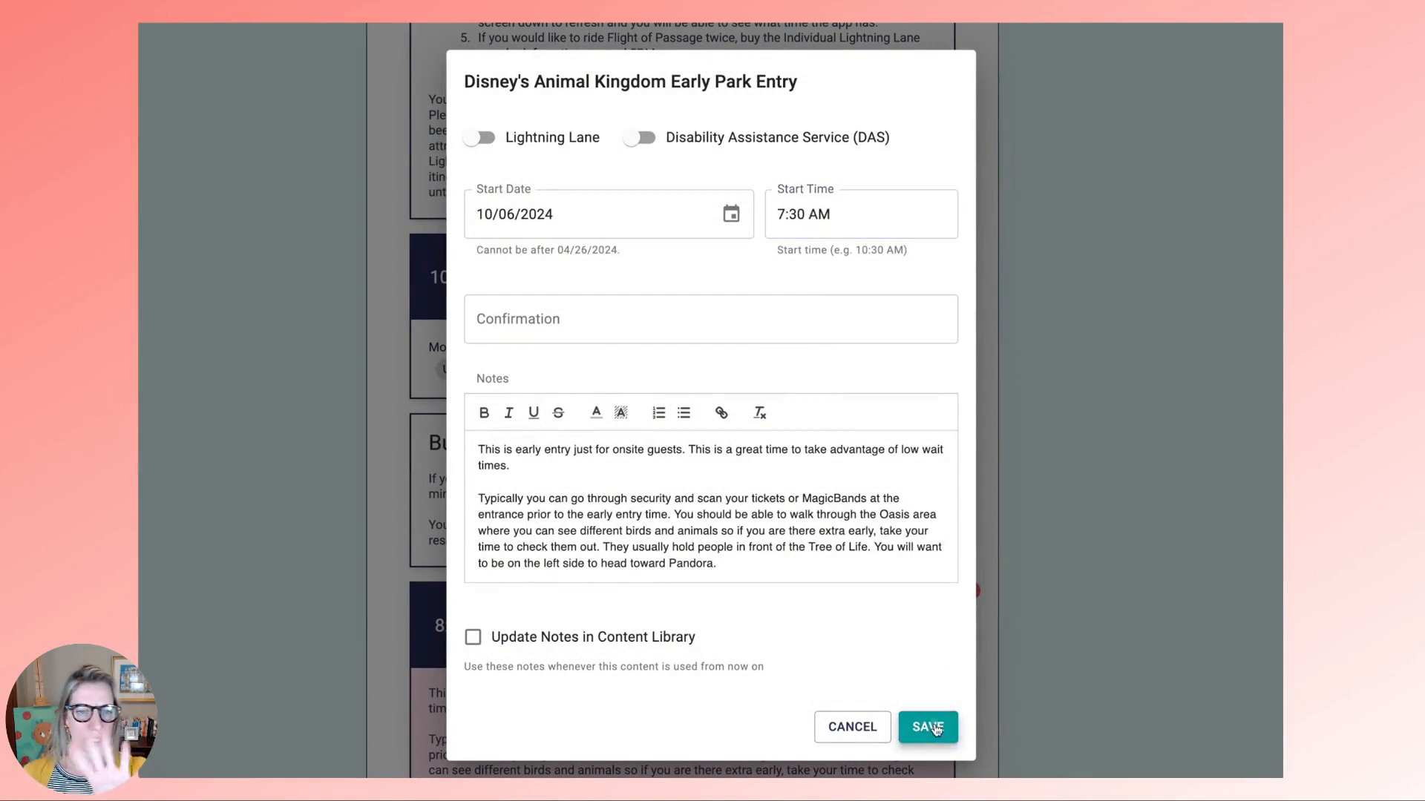
left_click(933, 728)
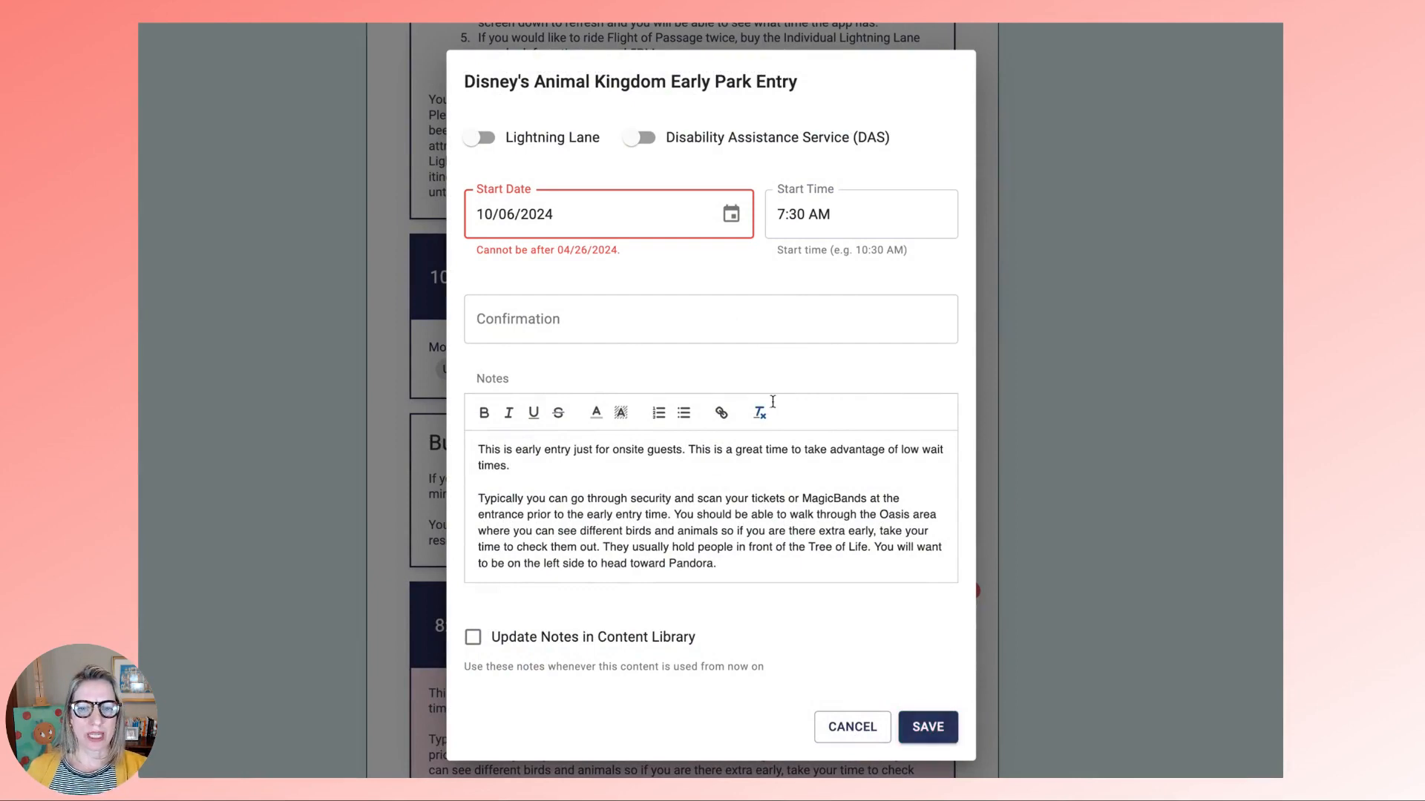
left_click(731, 214)
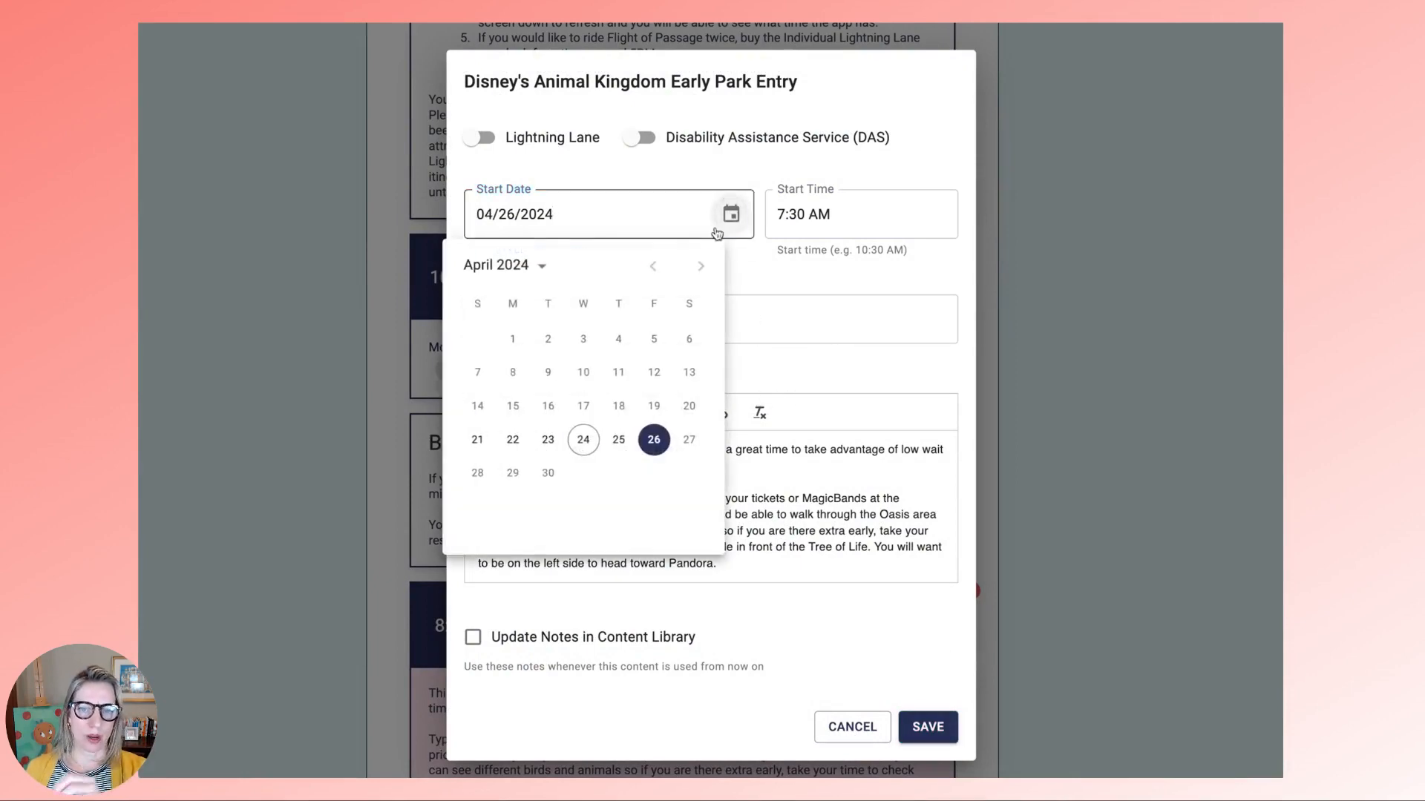
left_click(585, 444)
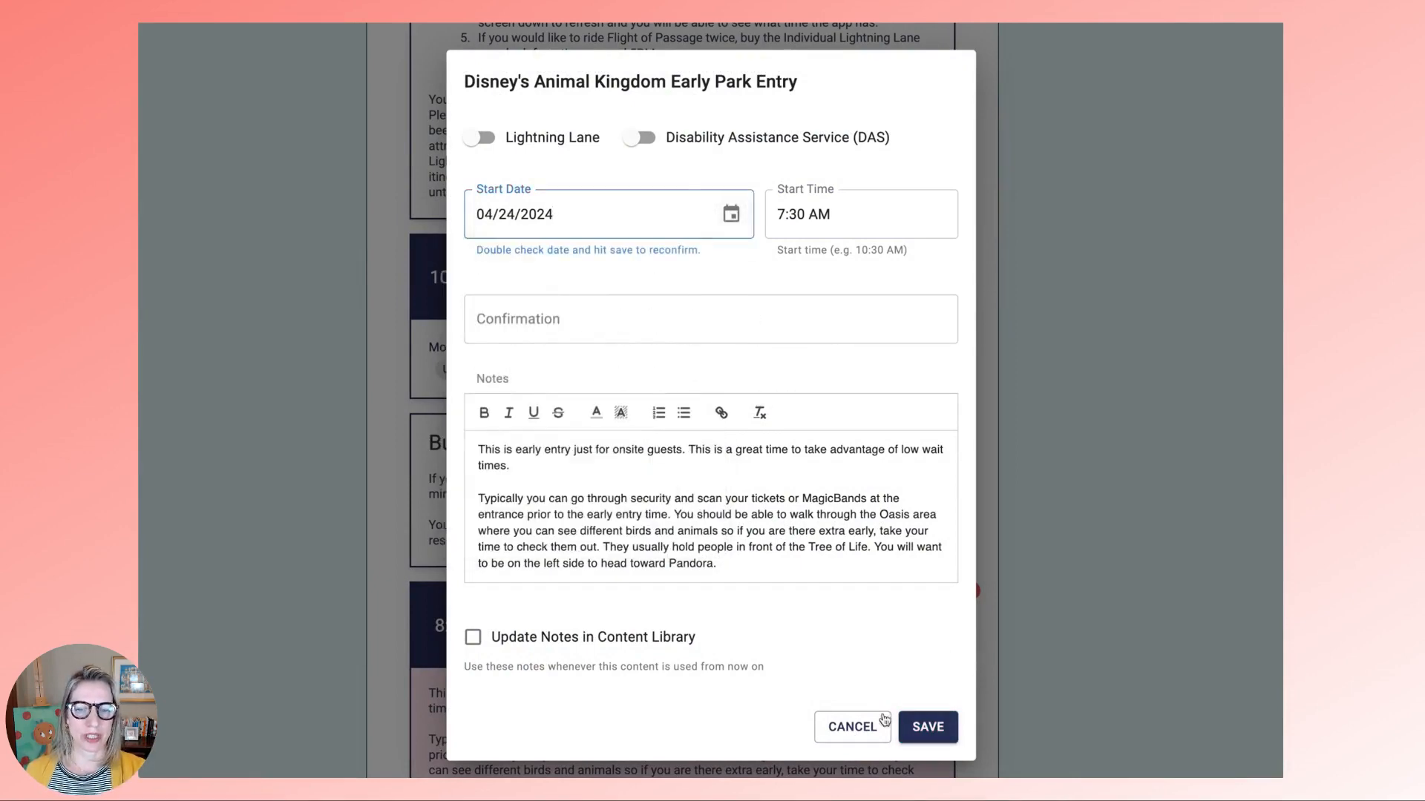
left_click(934, 726)
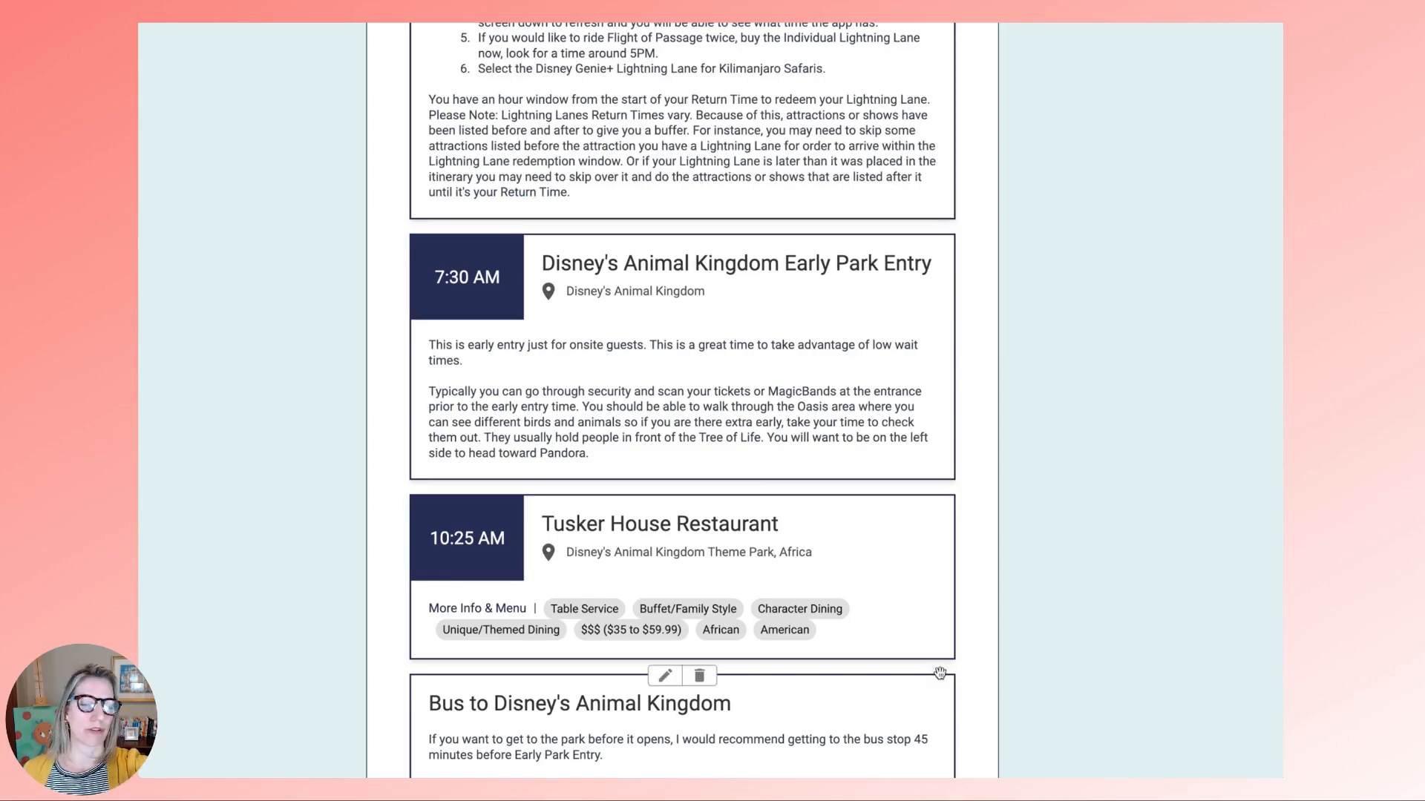
- Move the Bus and Wilderness Explorers cards above Tusker House
scroll(725, 573, "down", 2)
scroll(725, 569, "down", 4)
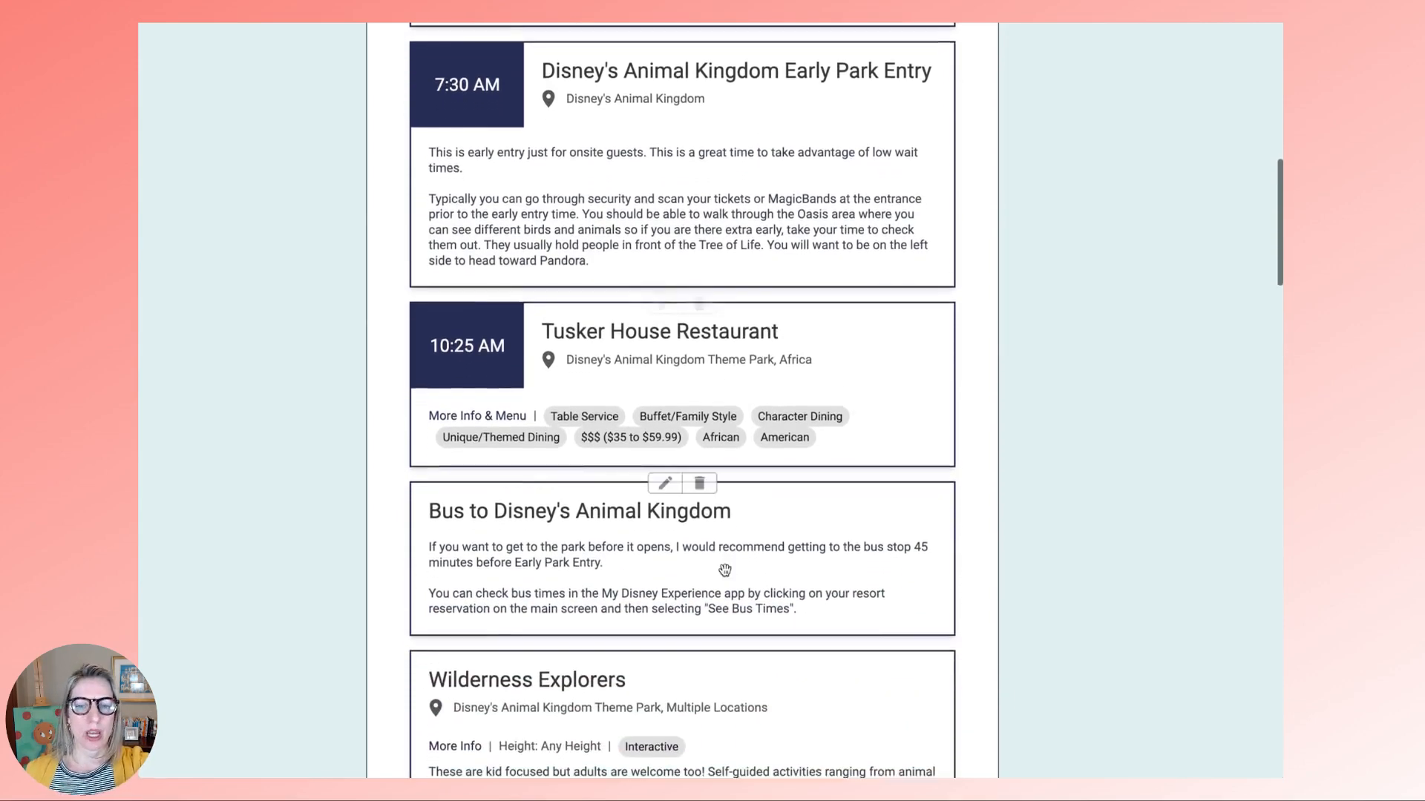
scroll(724, 570, "down", 3)
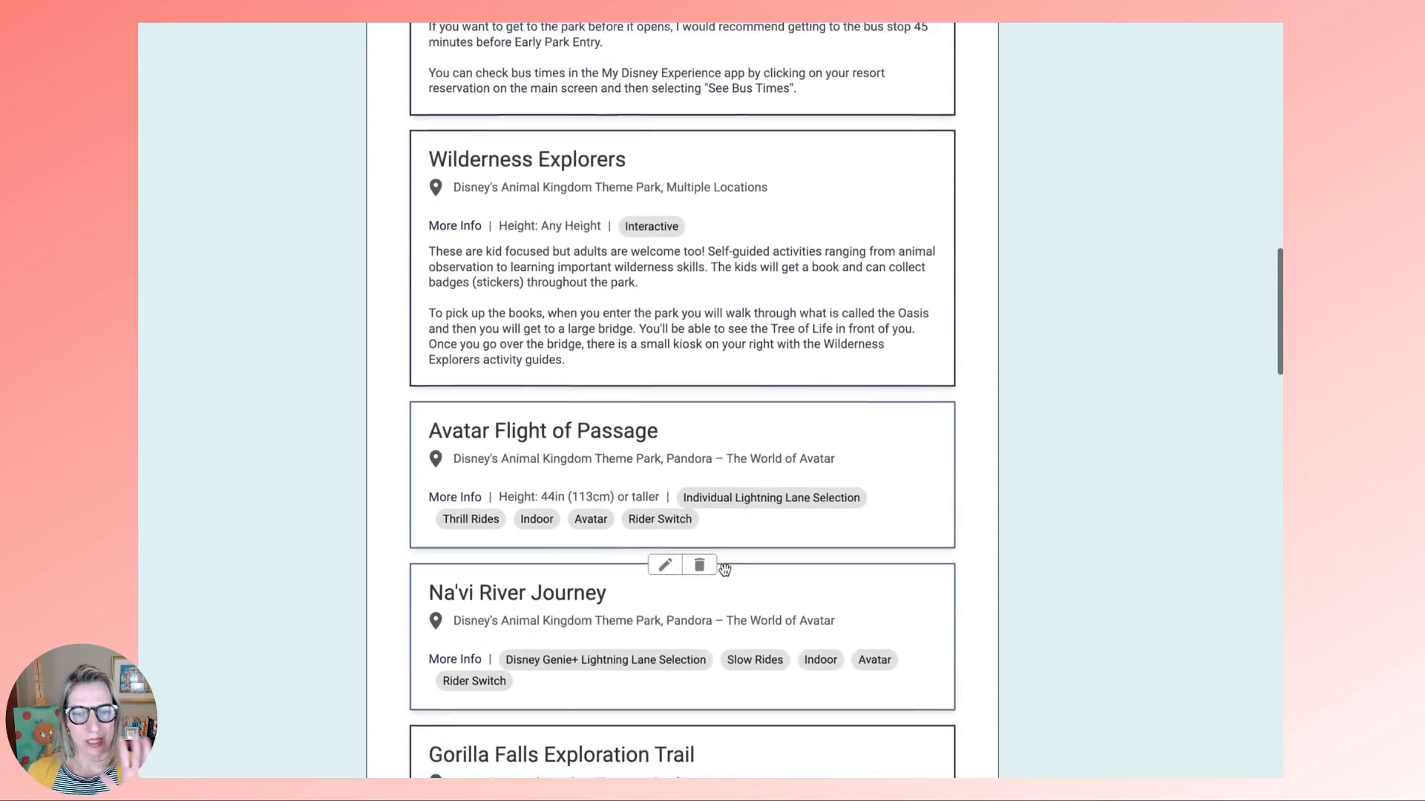
scroll(724, 570, "up", 5)
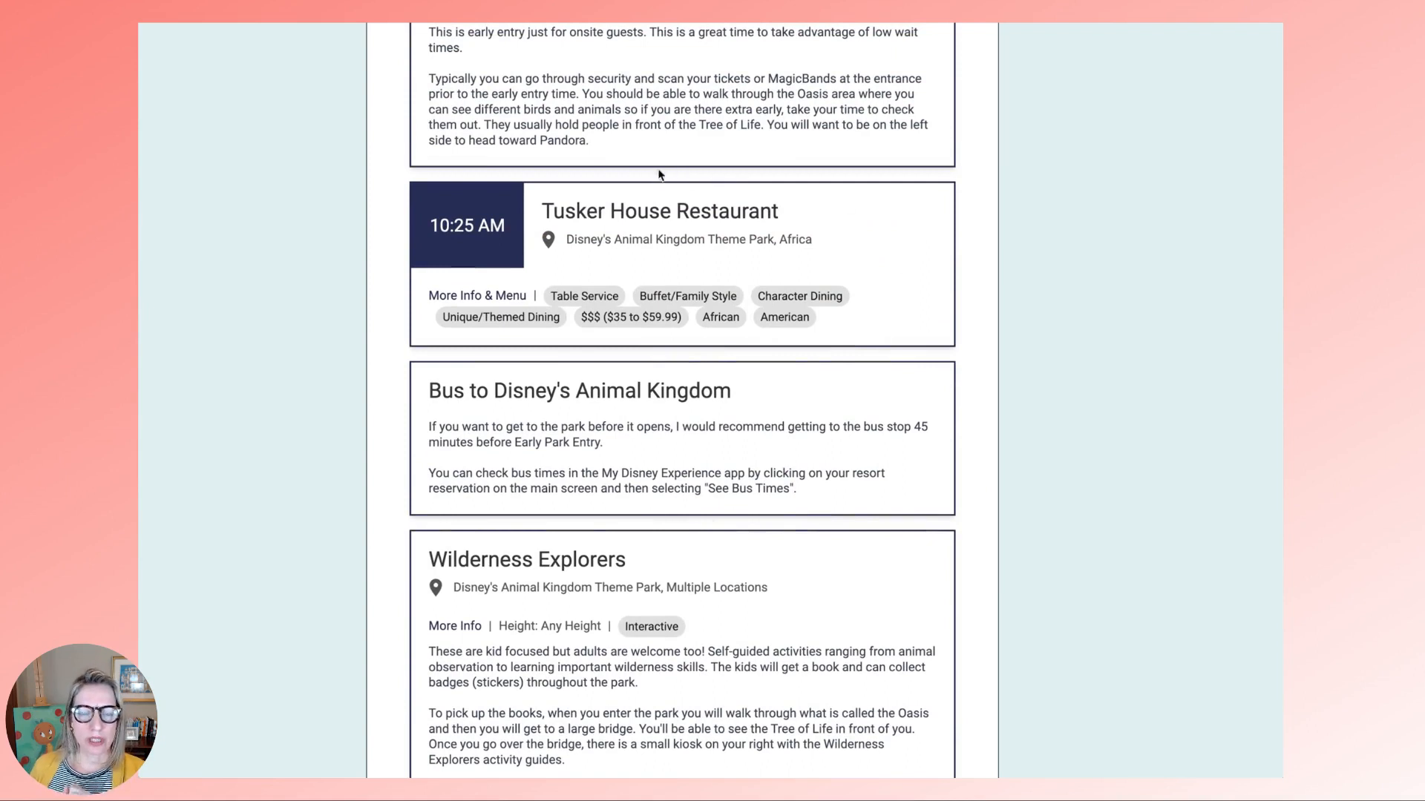
left_click_drag(573, 407, 585, 231)
left_click_drag(535, 626, 542, 442)
- Clear Tusker House's reservation date and time, then place it below Festival of the Lion King
scroll(720, 578, "down", 5)
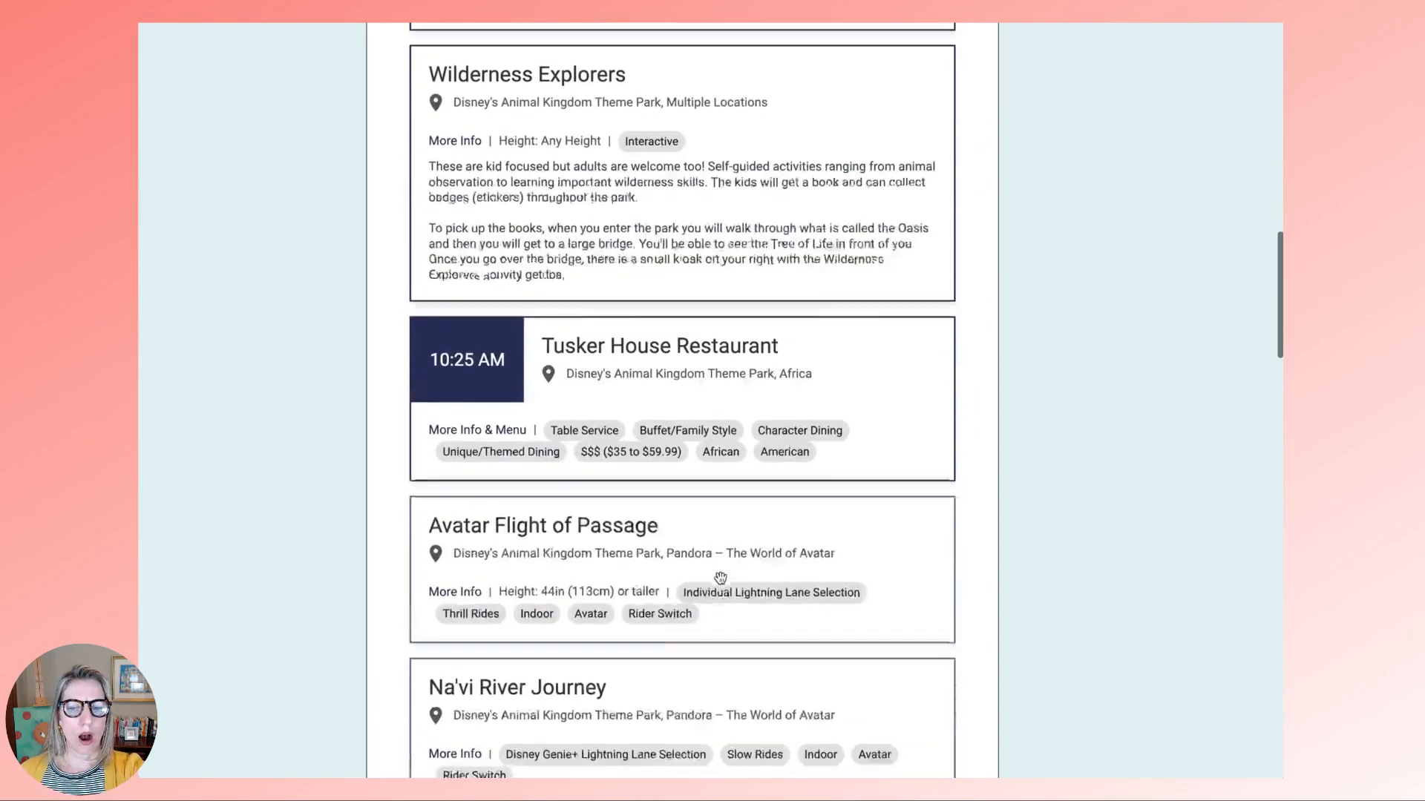
left_click(664, 236)
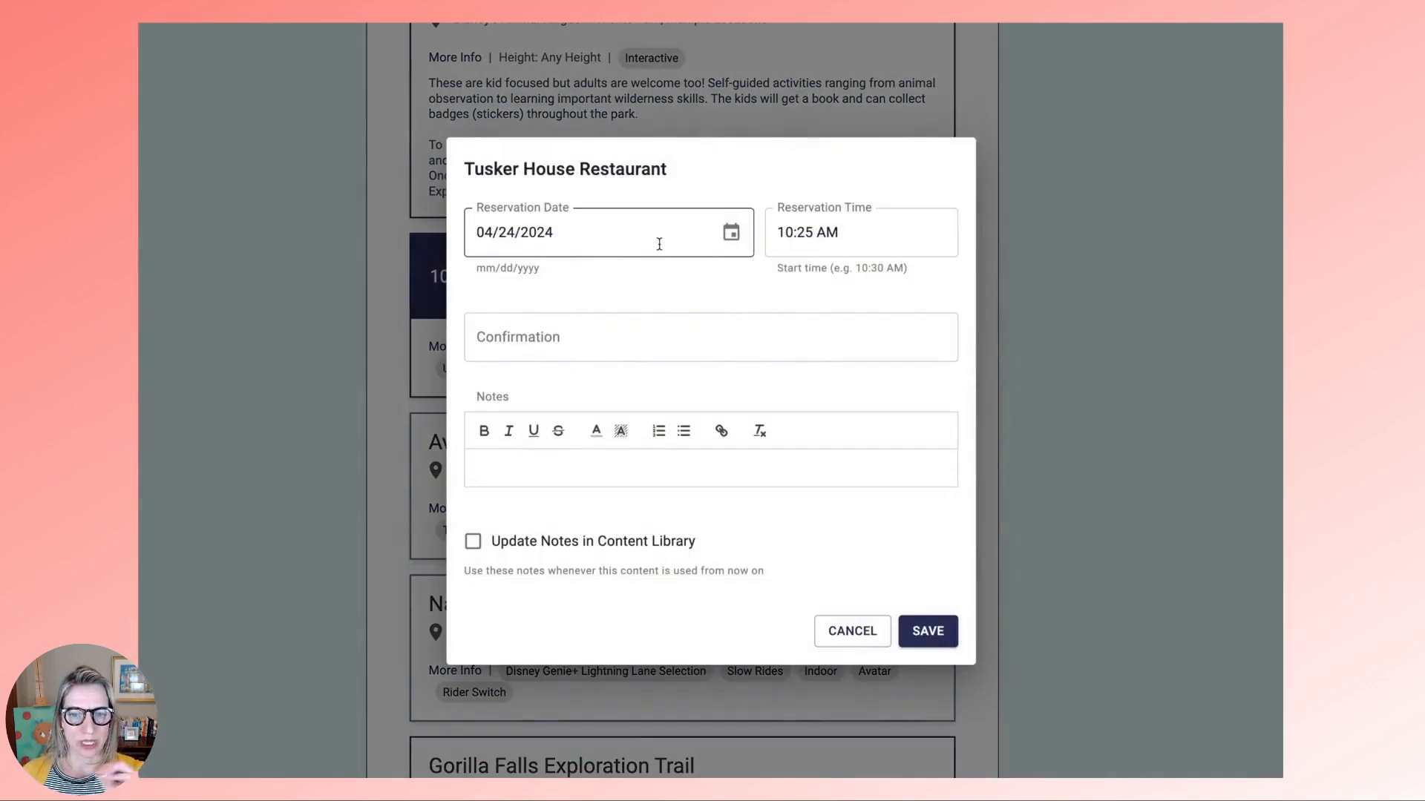
left_click(646, 233)
key("BackSpace")
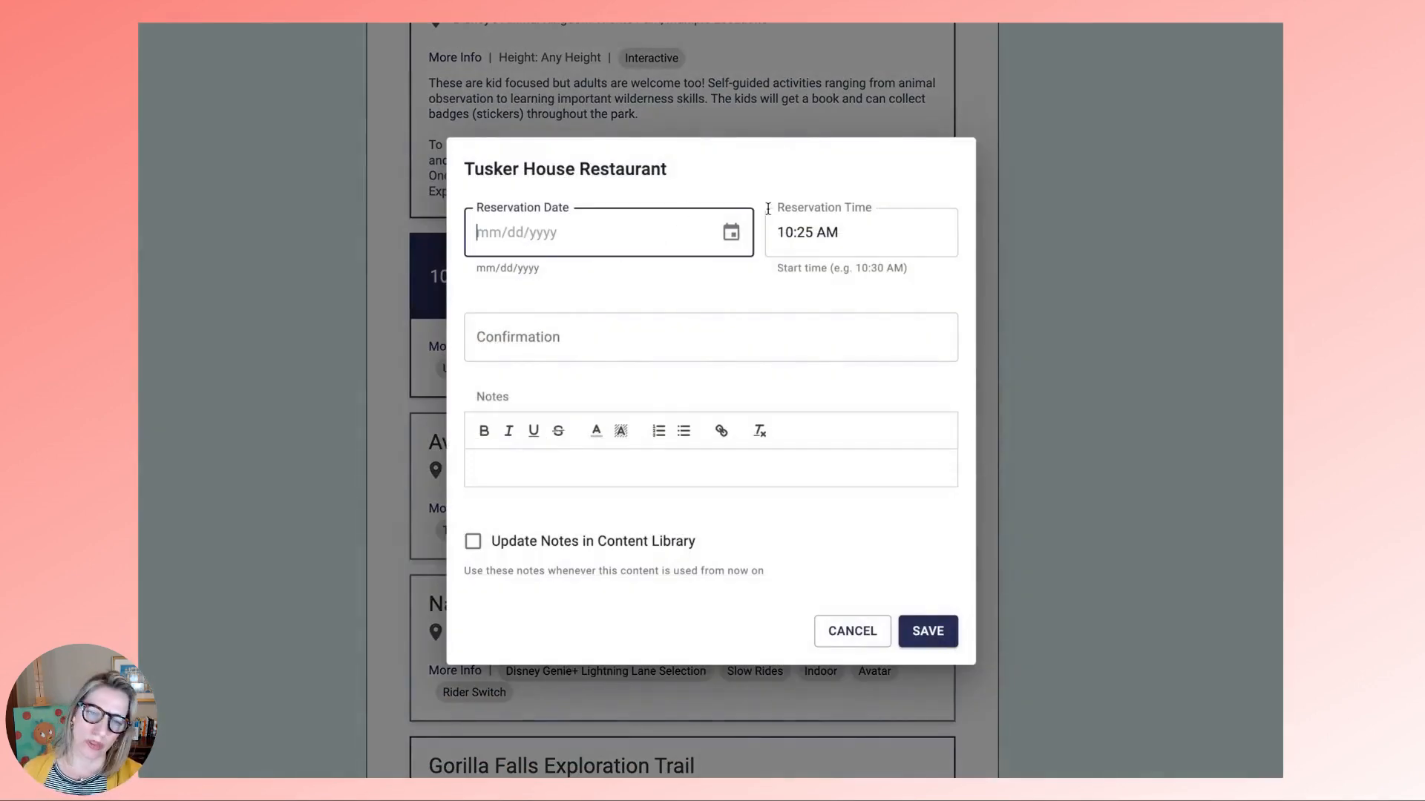
left_click(863, 236)
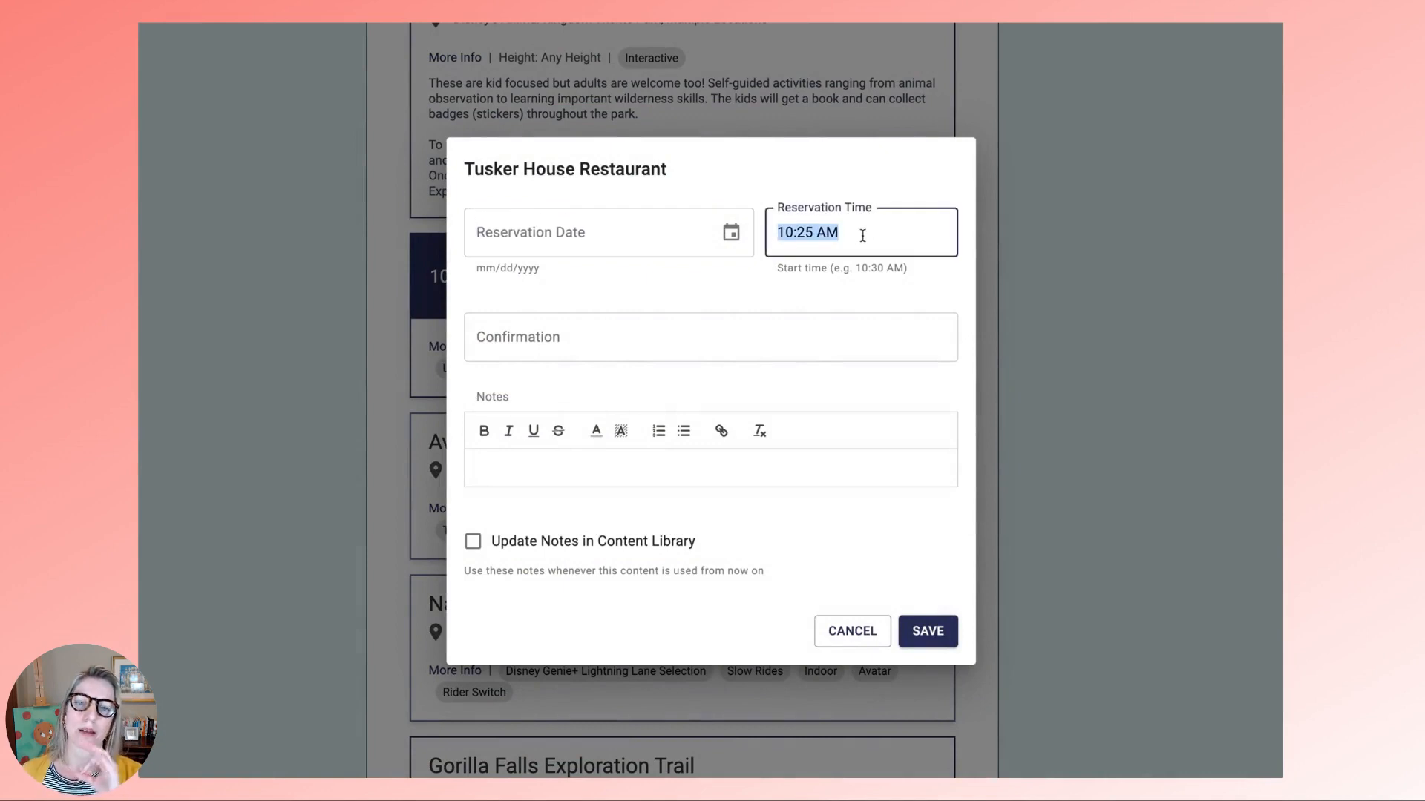
key("BackSpace")
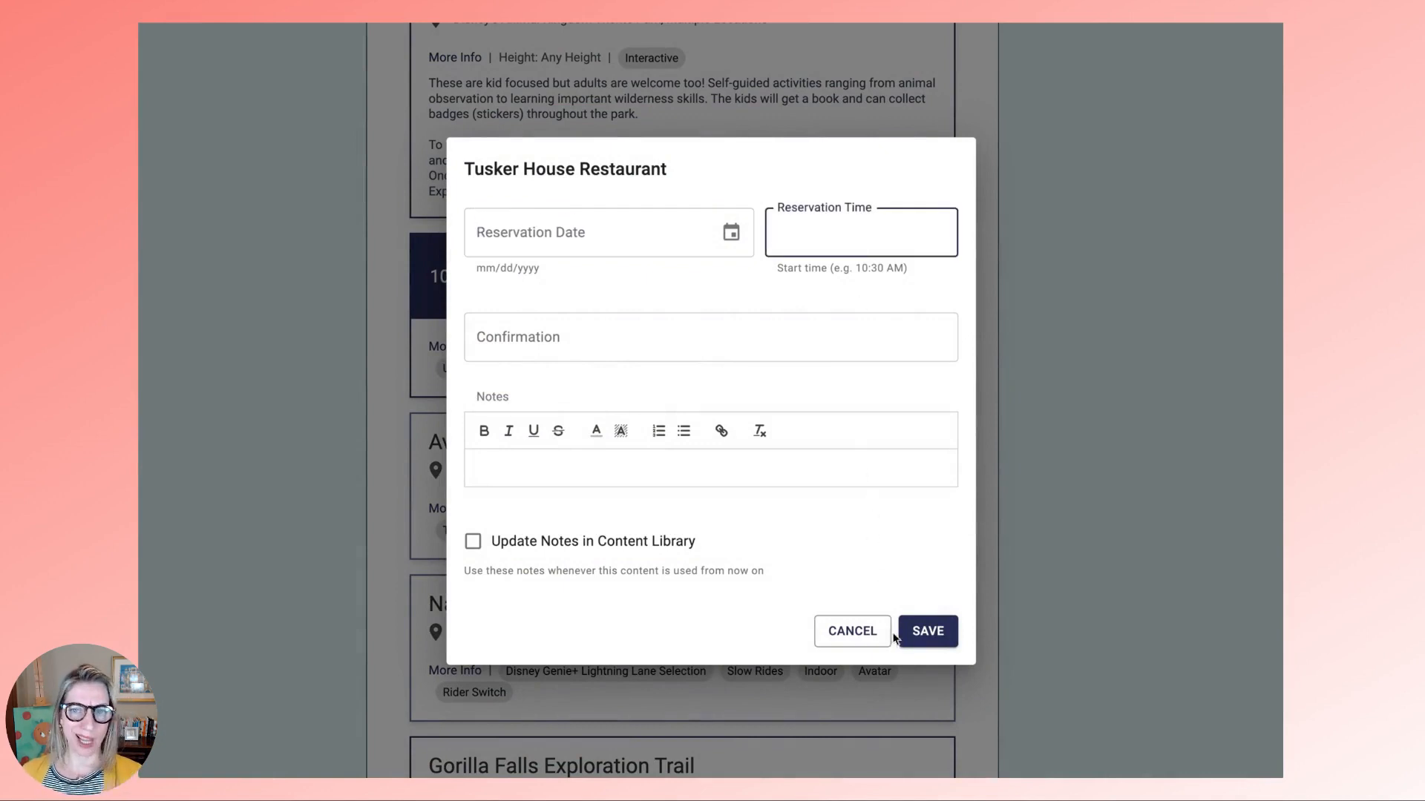
left_click(928, 632)
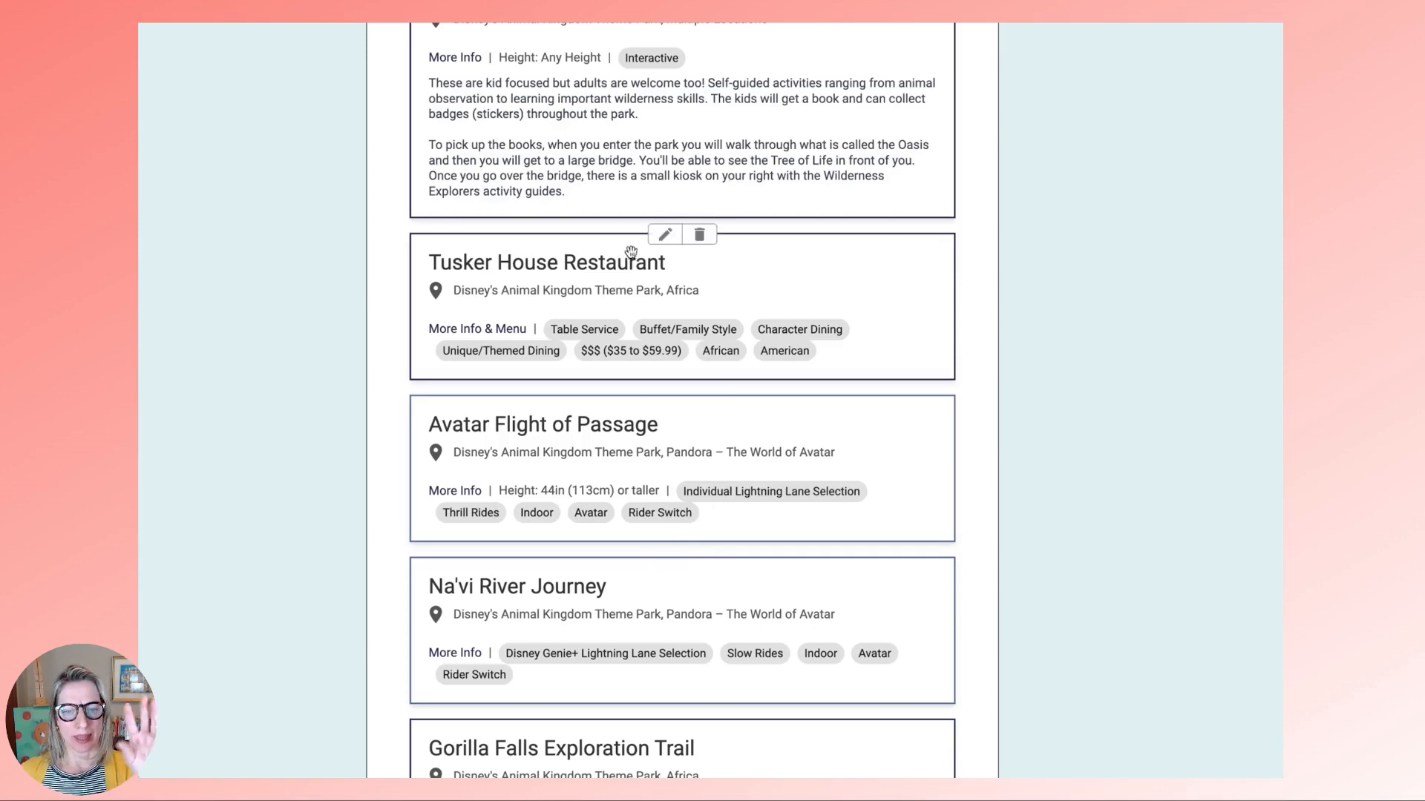
left_click_drag(631, 252, 622, 596)
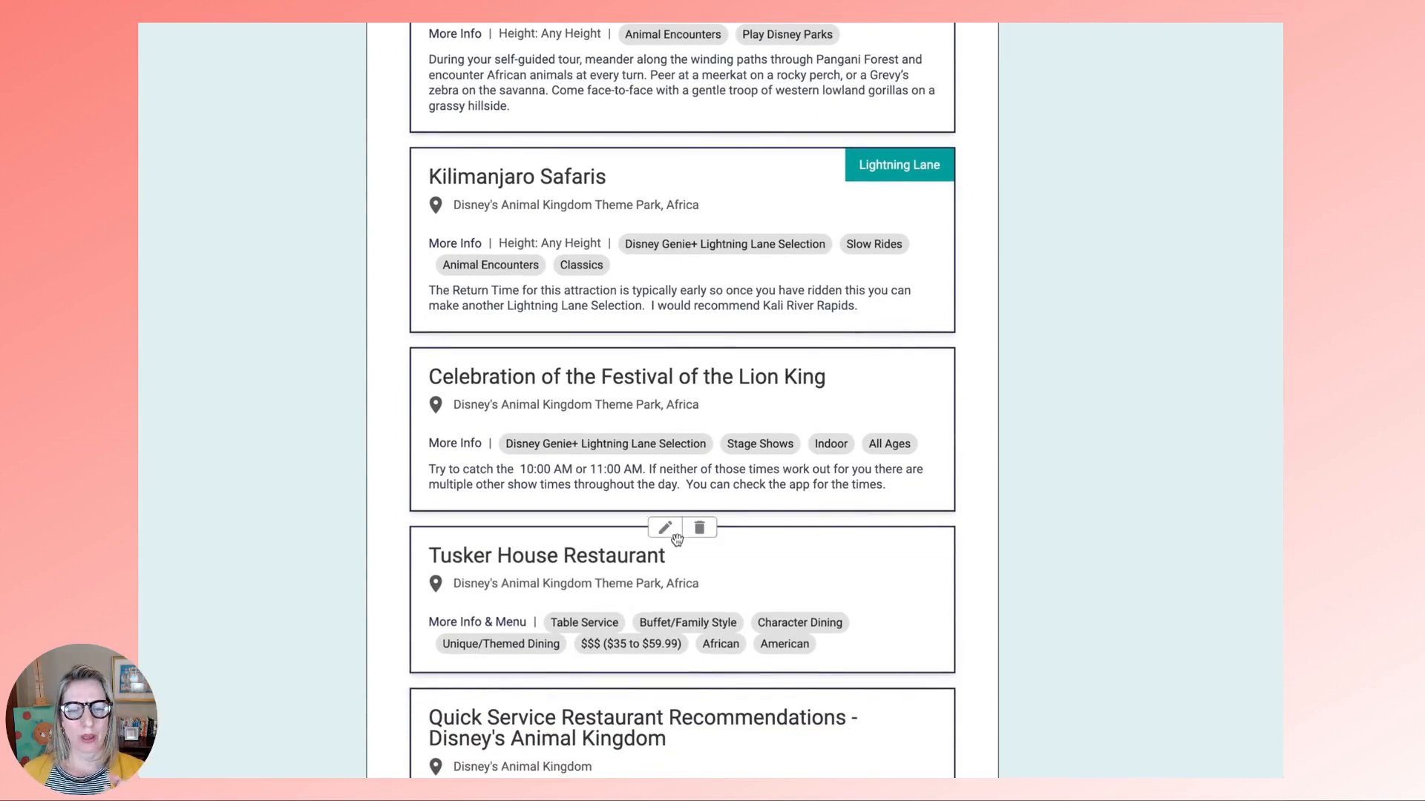
left_click(668, 529)
left_click(731, 232)
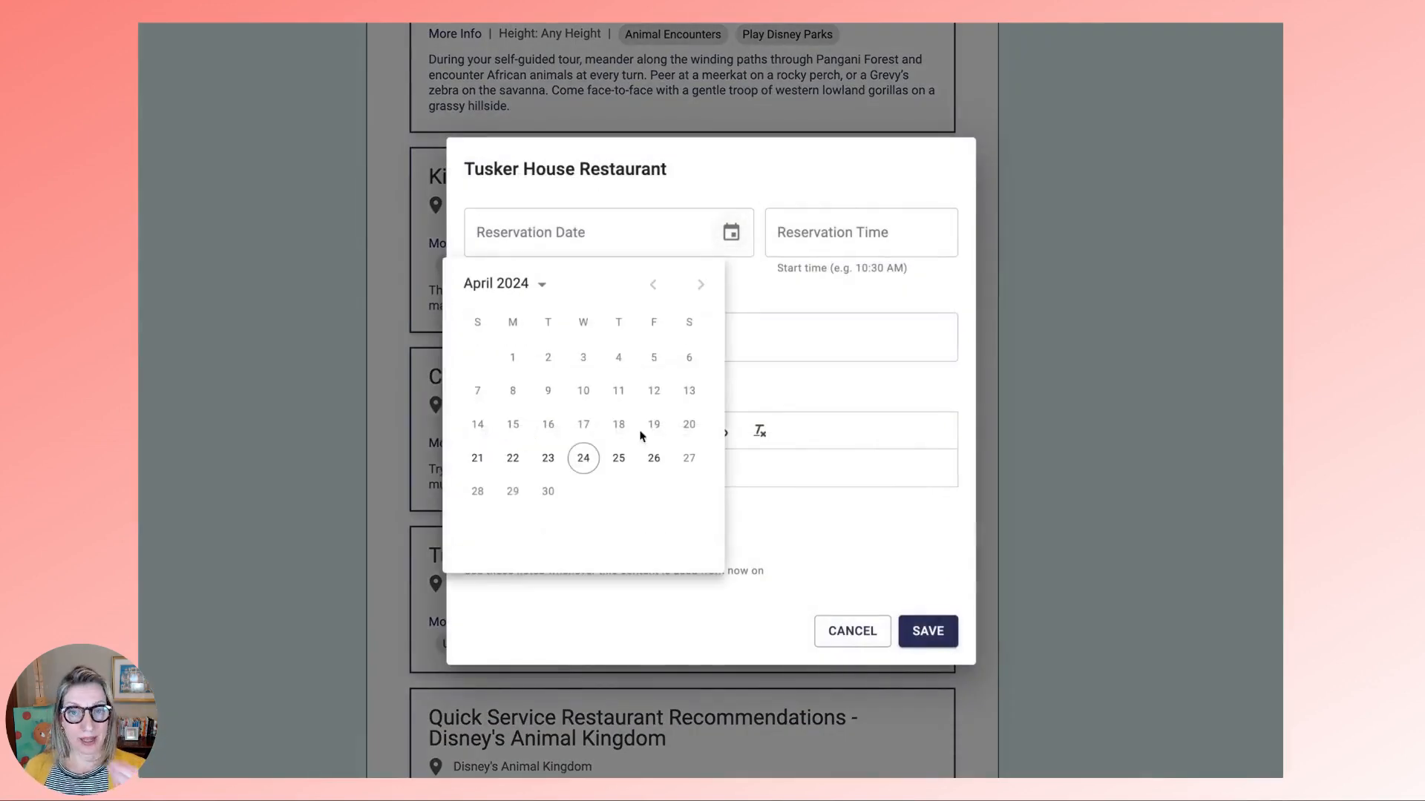
left_click(583, 458)
left_click(835, 235)
type("10:25 AM")
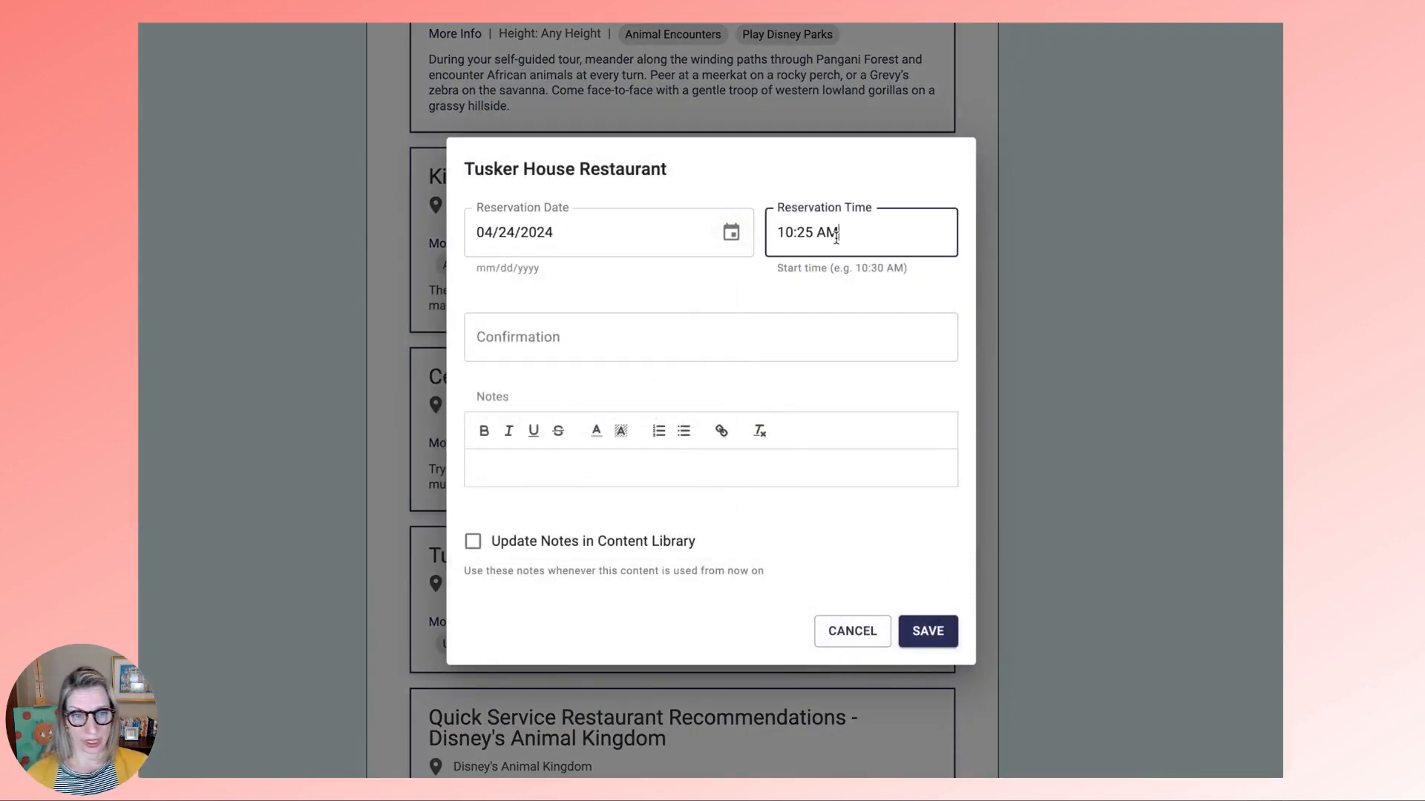
left_click(929, 633)
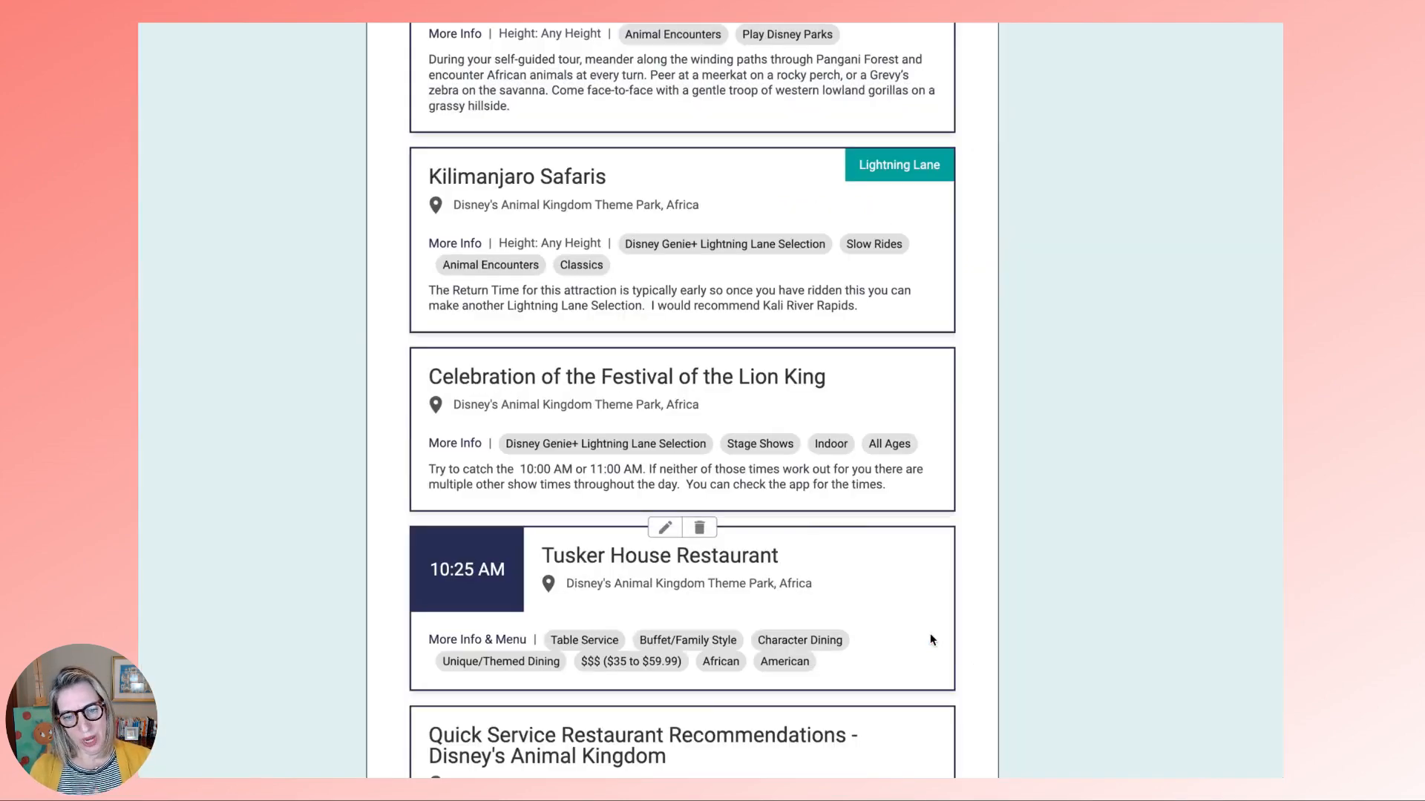
scroll(931, 636, "down", 5)
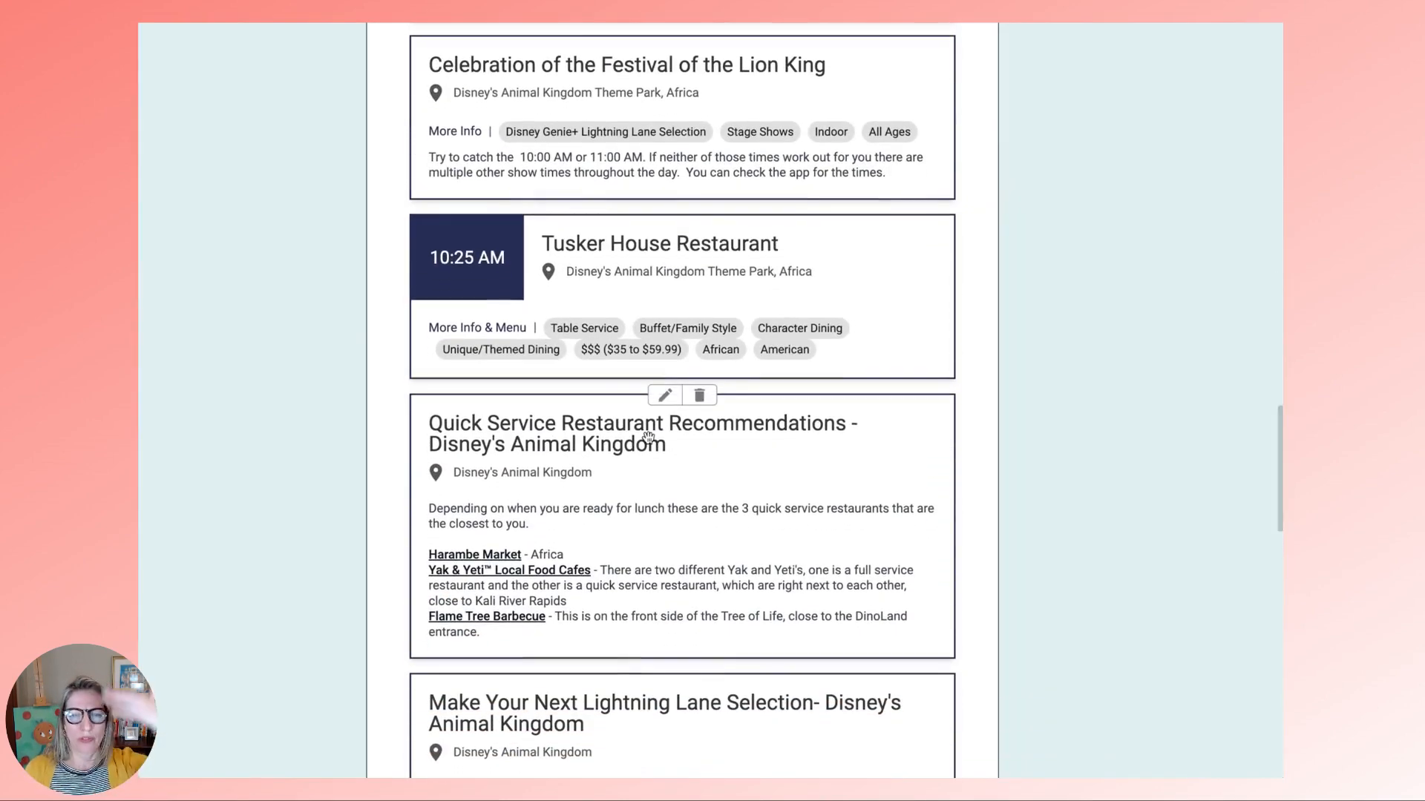
left_click_drag(647, 438, 663, 522)
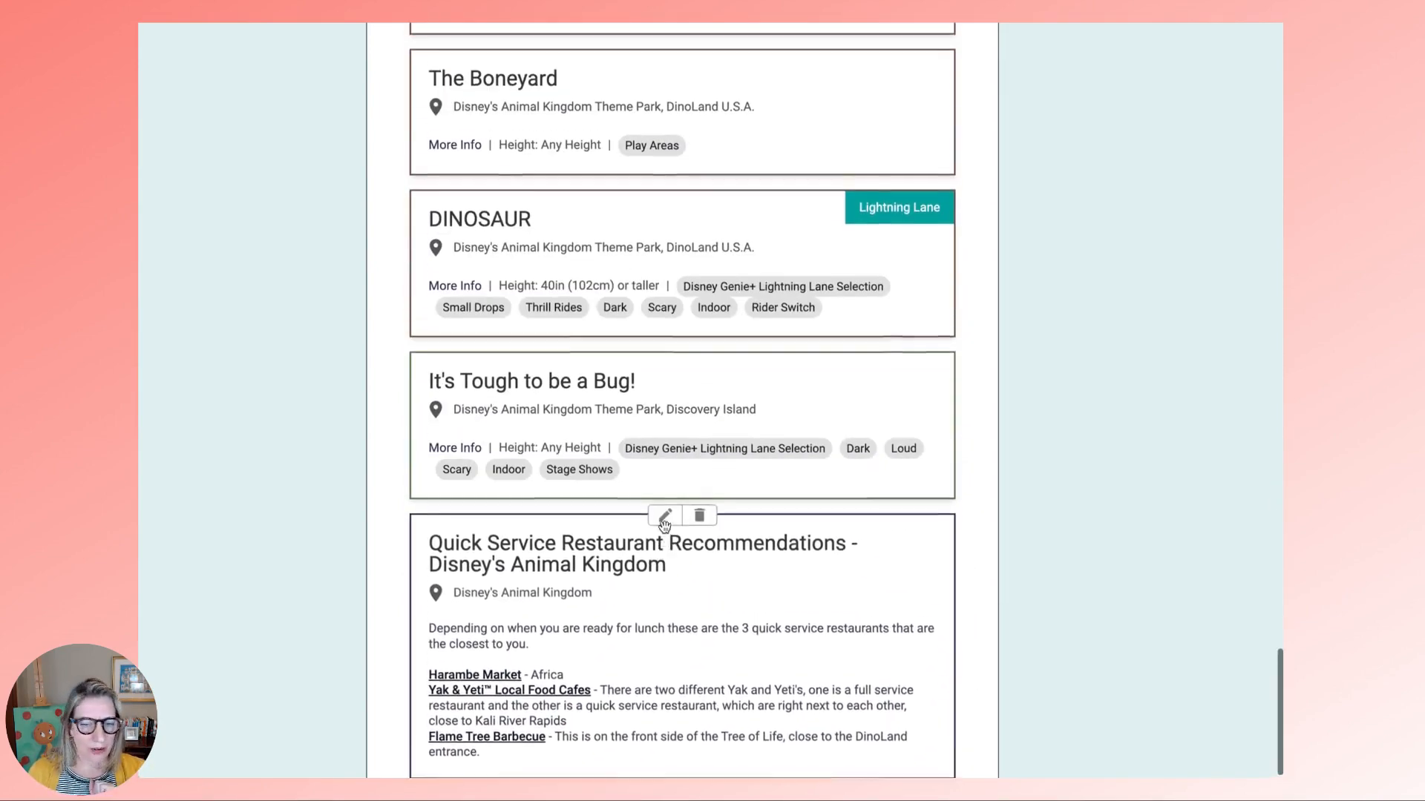
scroll(665, 526, "up", 15)
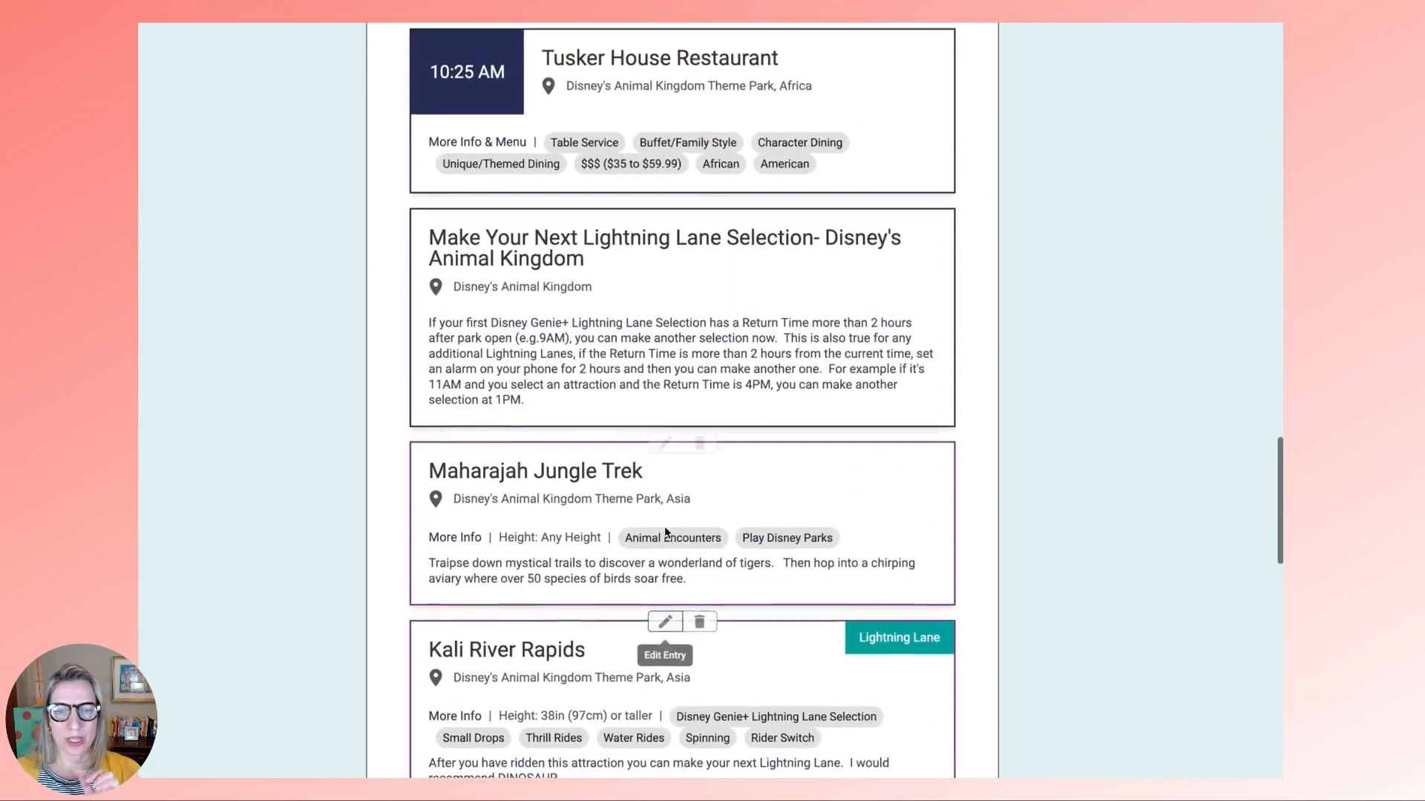
scroll(665, 532, "up", 2)
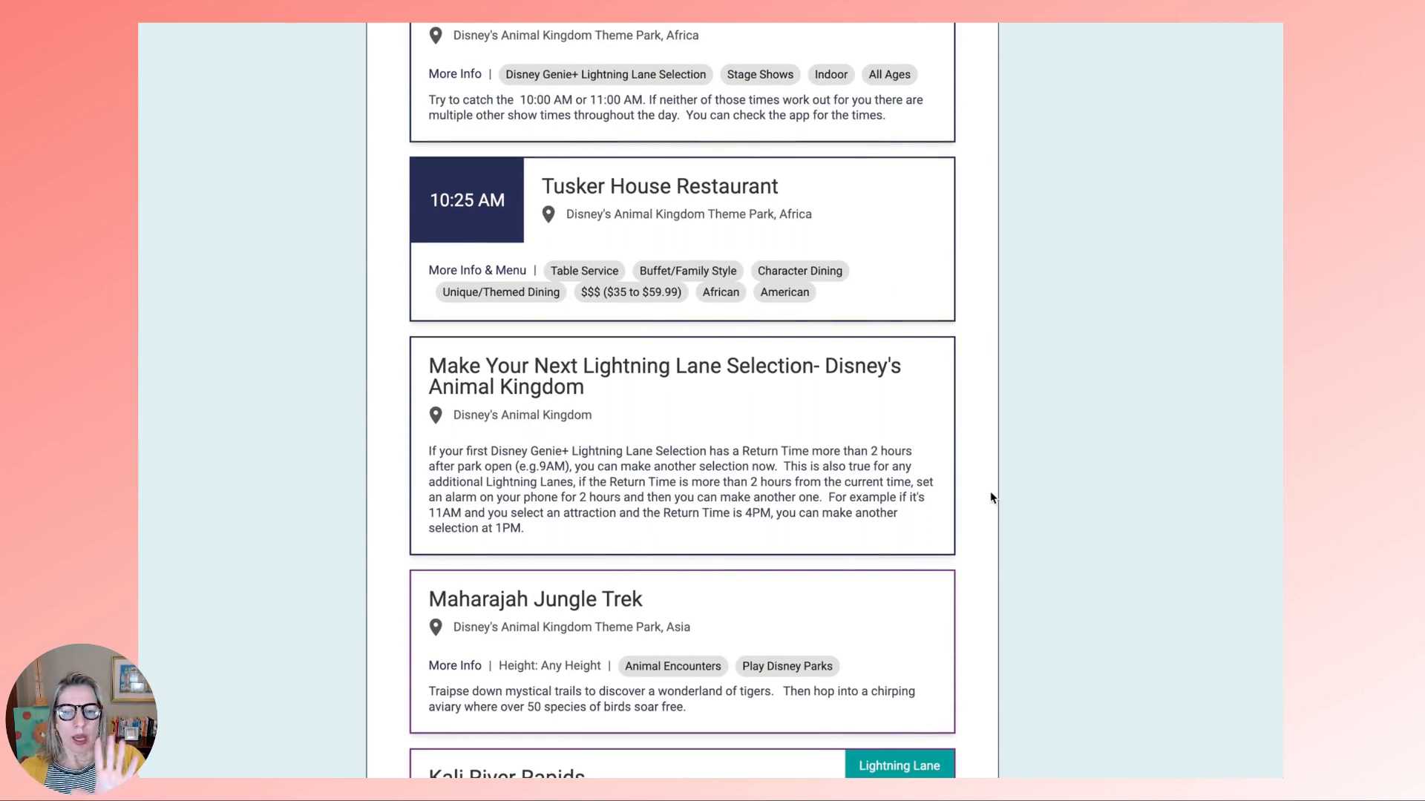
scroll(991, 498, "down", 1)
scroll(991, 493, "down", 1)
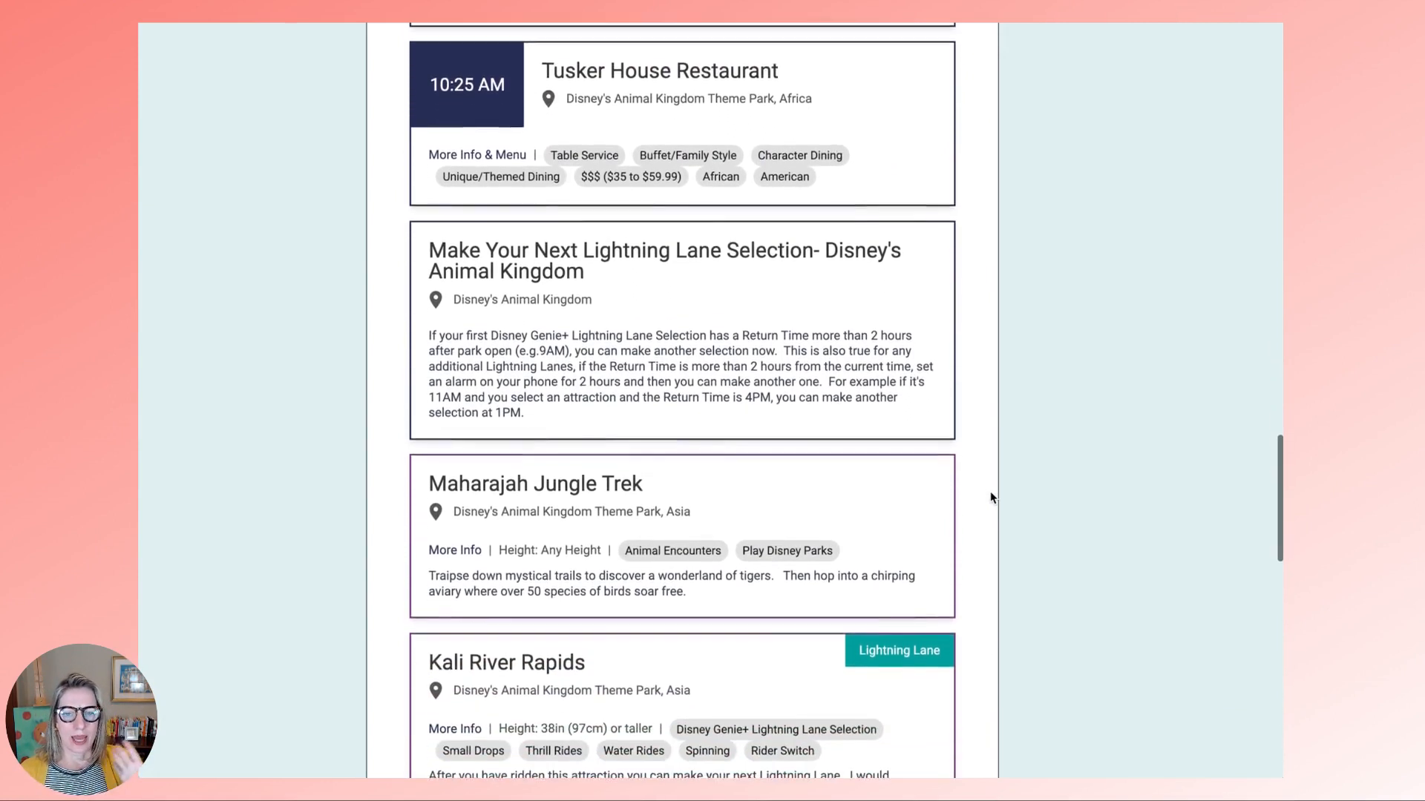
scroll(990, 495, "down", 2)
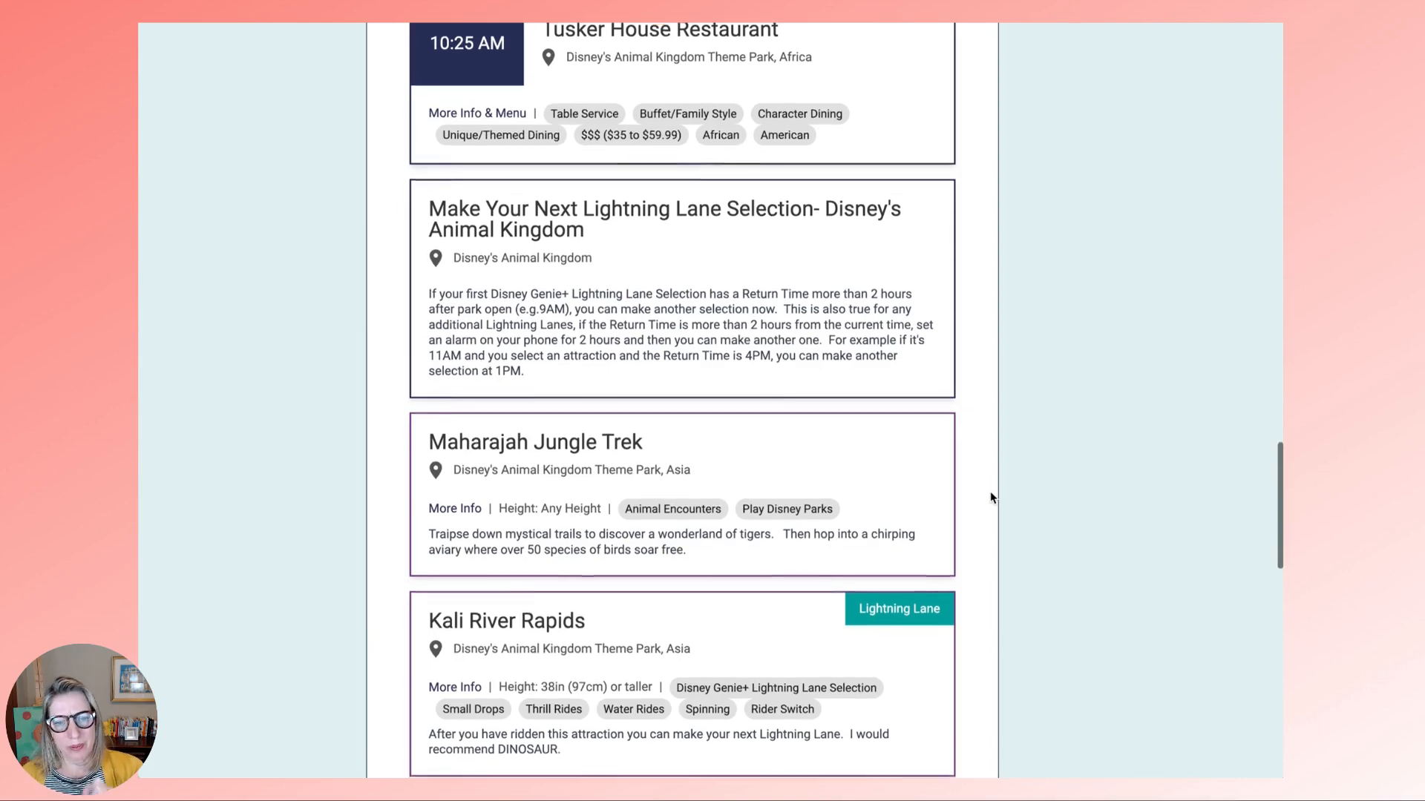
scroll(992, 497, "down", 1)
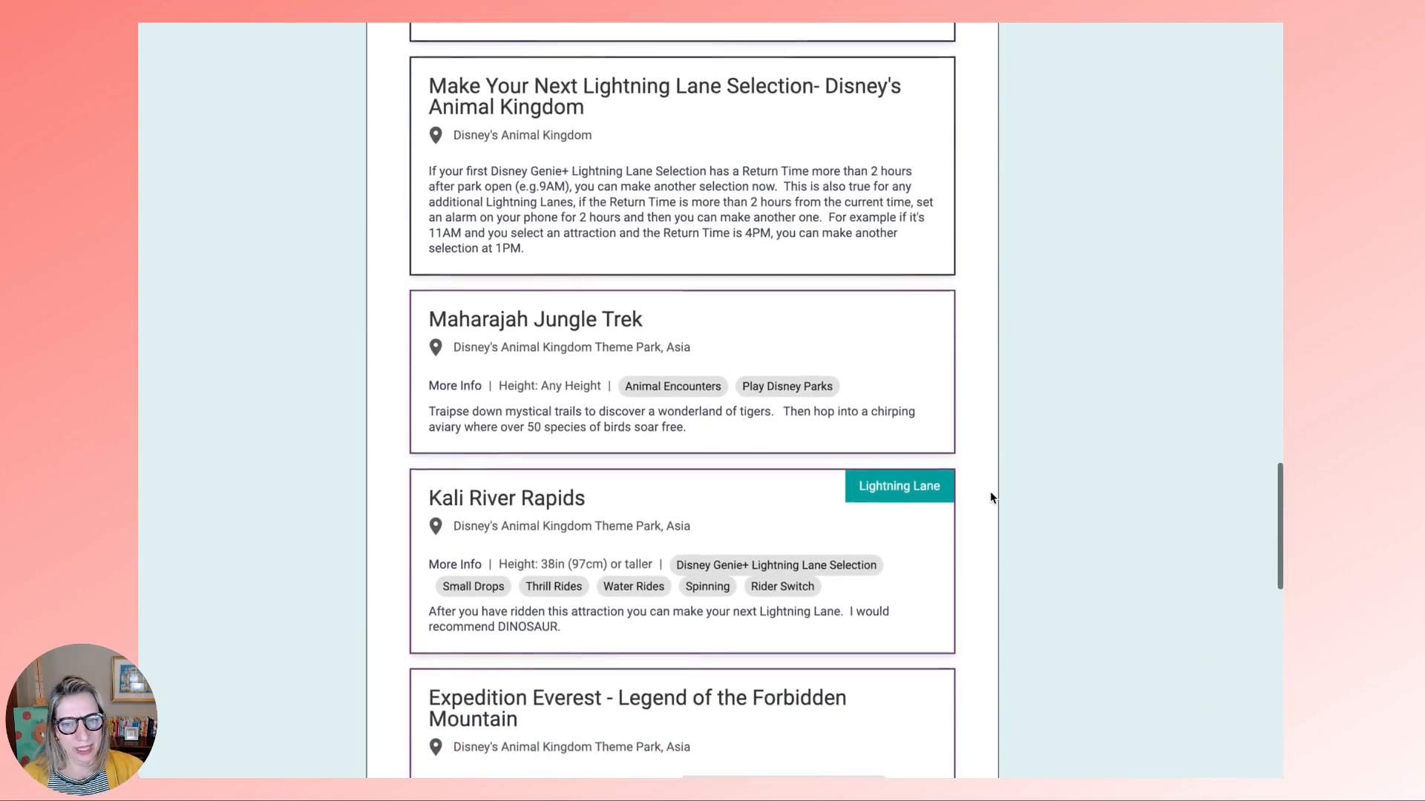
scroll(992, 496, "down", 3)
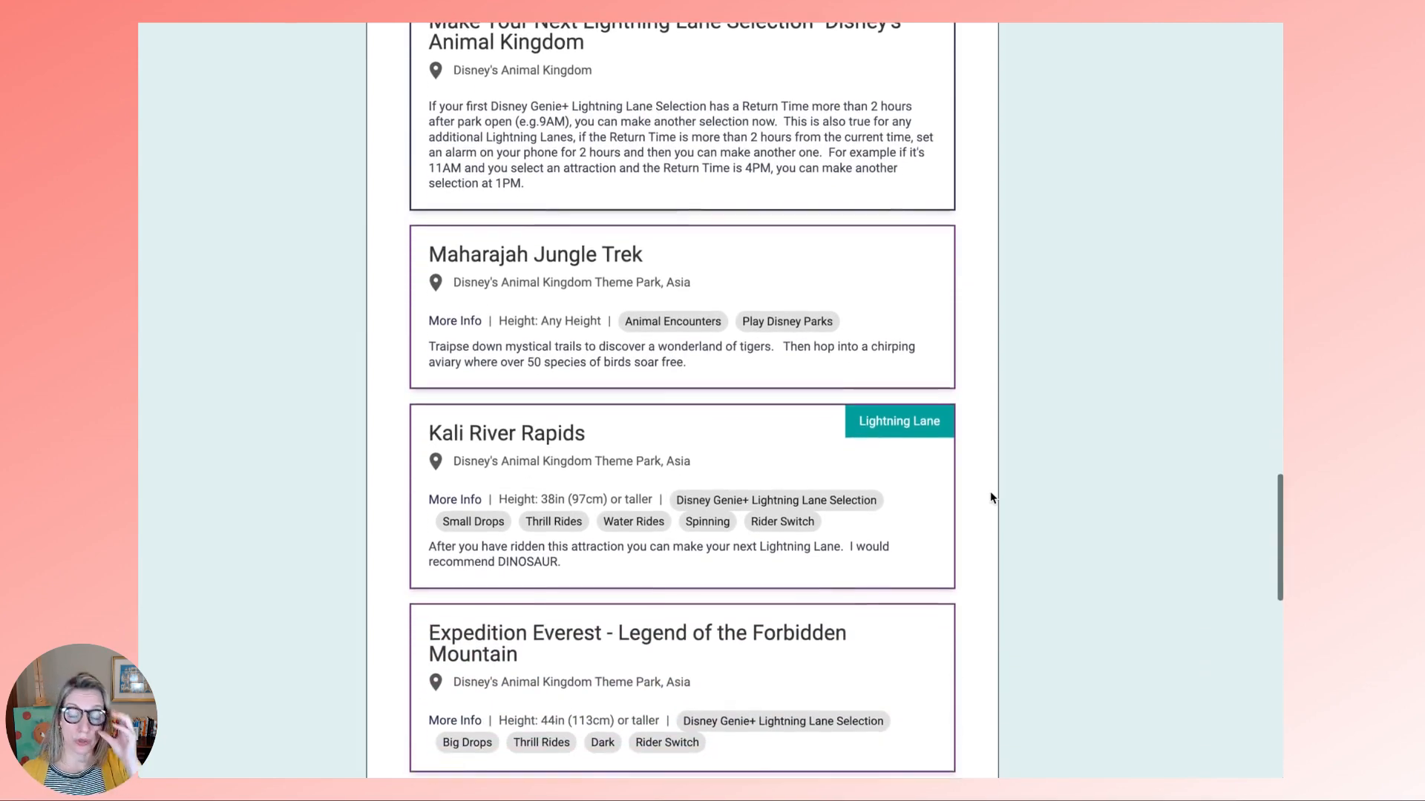
- Scroll down through the April 22 Magic Kingdom Park day's entries
scroll(990, 497, "down", 1)
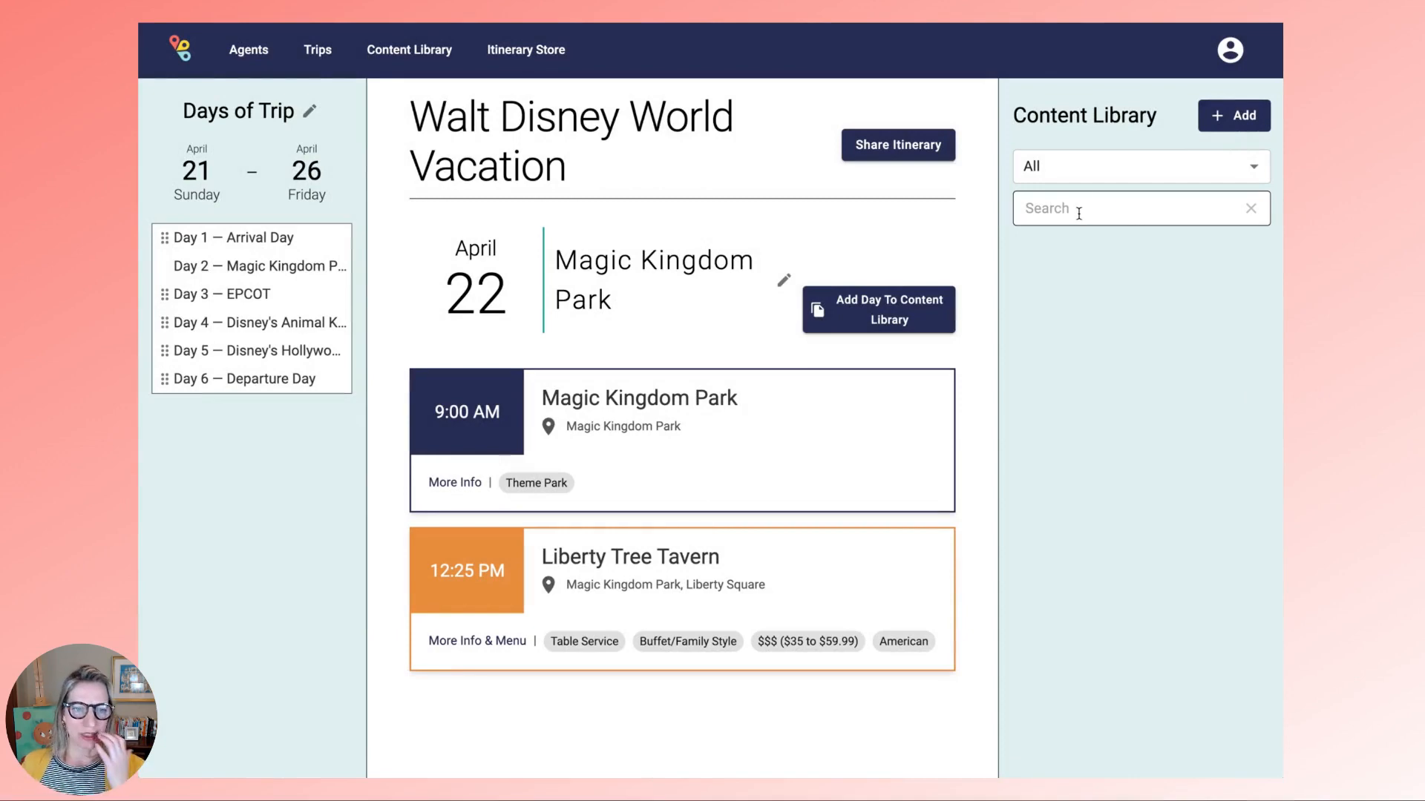
- Search the Content Library for 'PM Mag' and drag PM Magic Kingdom into the day
left_click(1079, 211)
type("PM Mag")
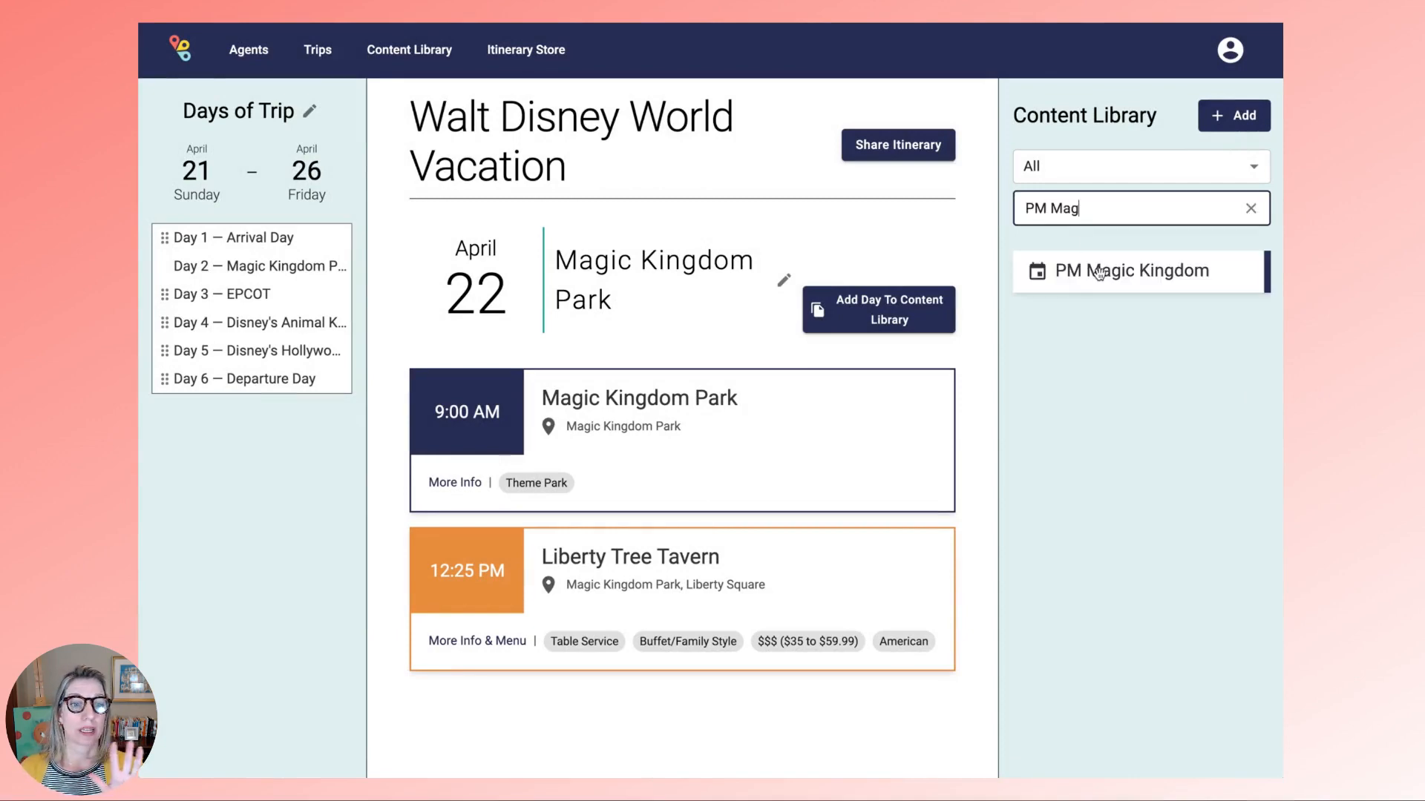
left_click_drag(1102, 274, 579, 382)
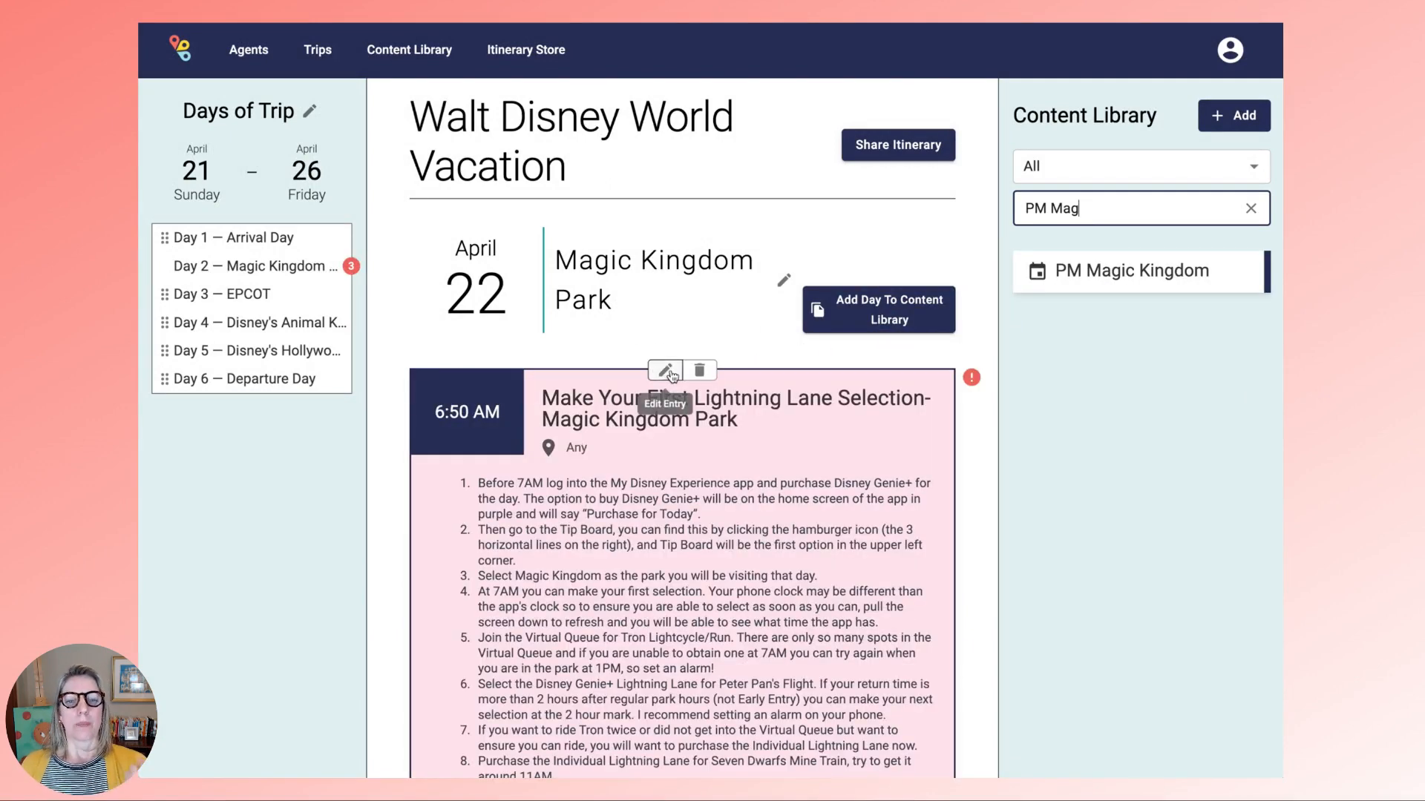
- Set the first Lightning Lane selection's start date to 04/22/2024
left_click(665, 370)
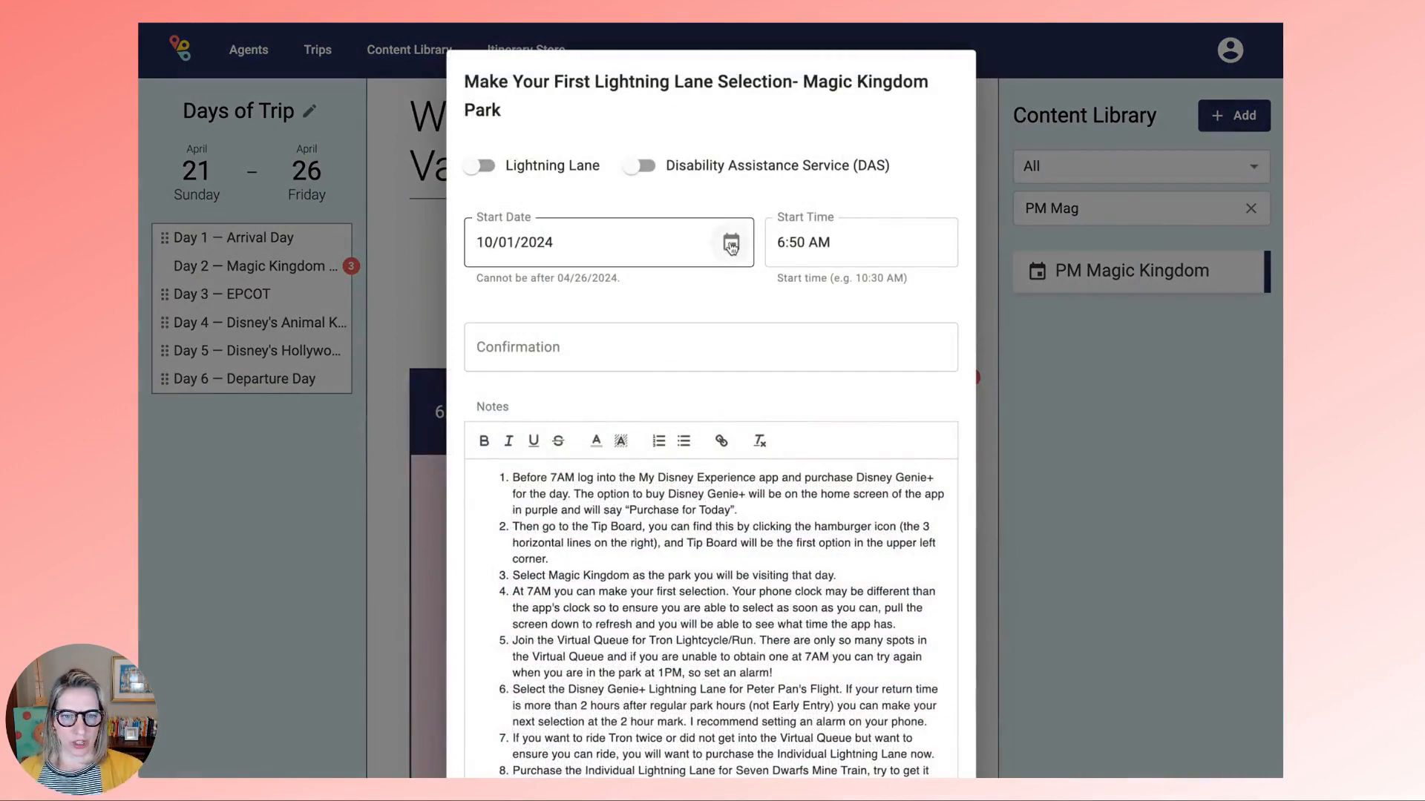
left_click(731, 244)
left_click(513, 467)
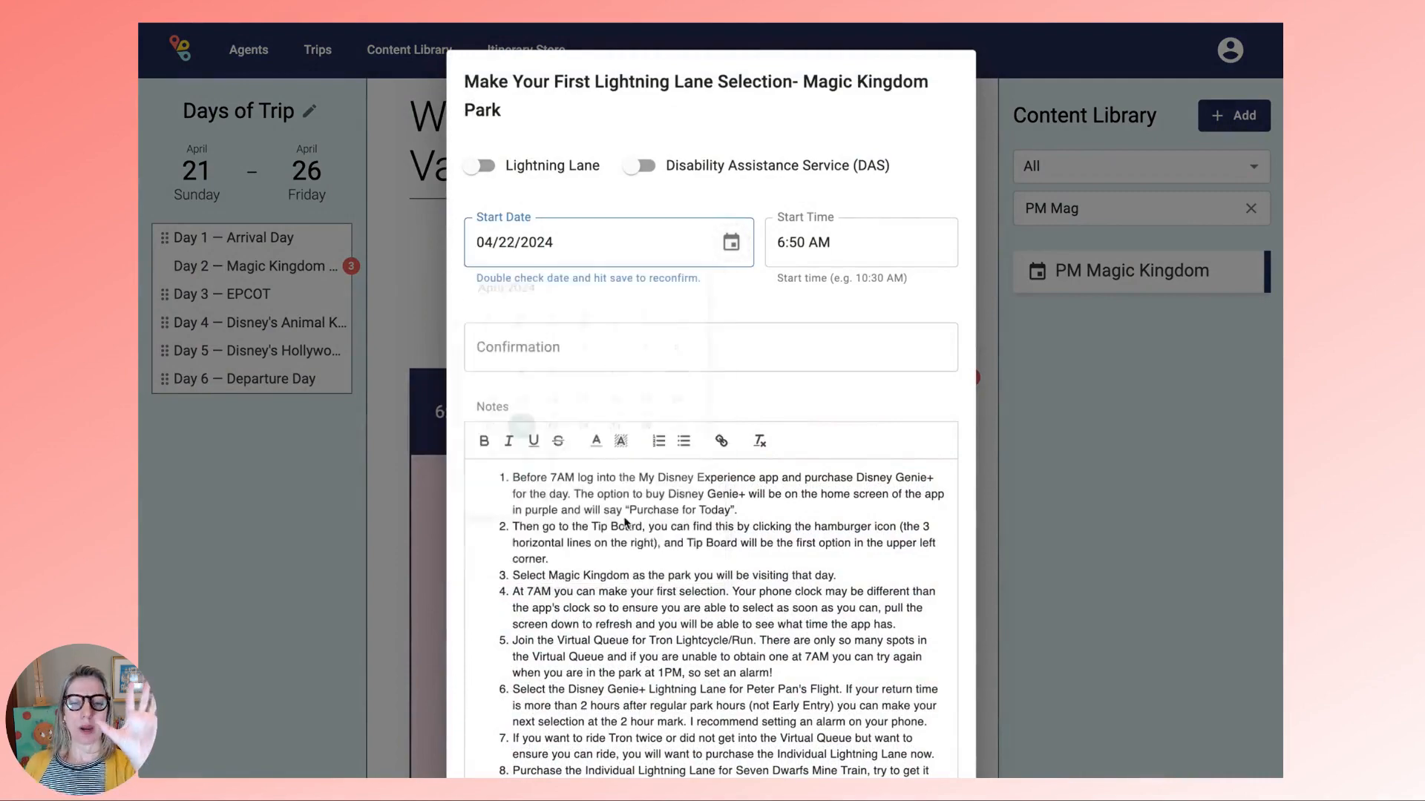
scroll(864, 655, "down", 5)
left_click(937, 723)
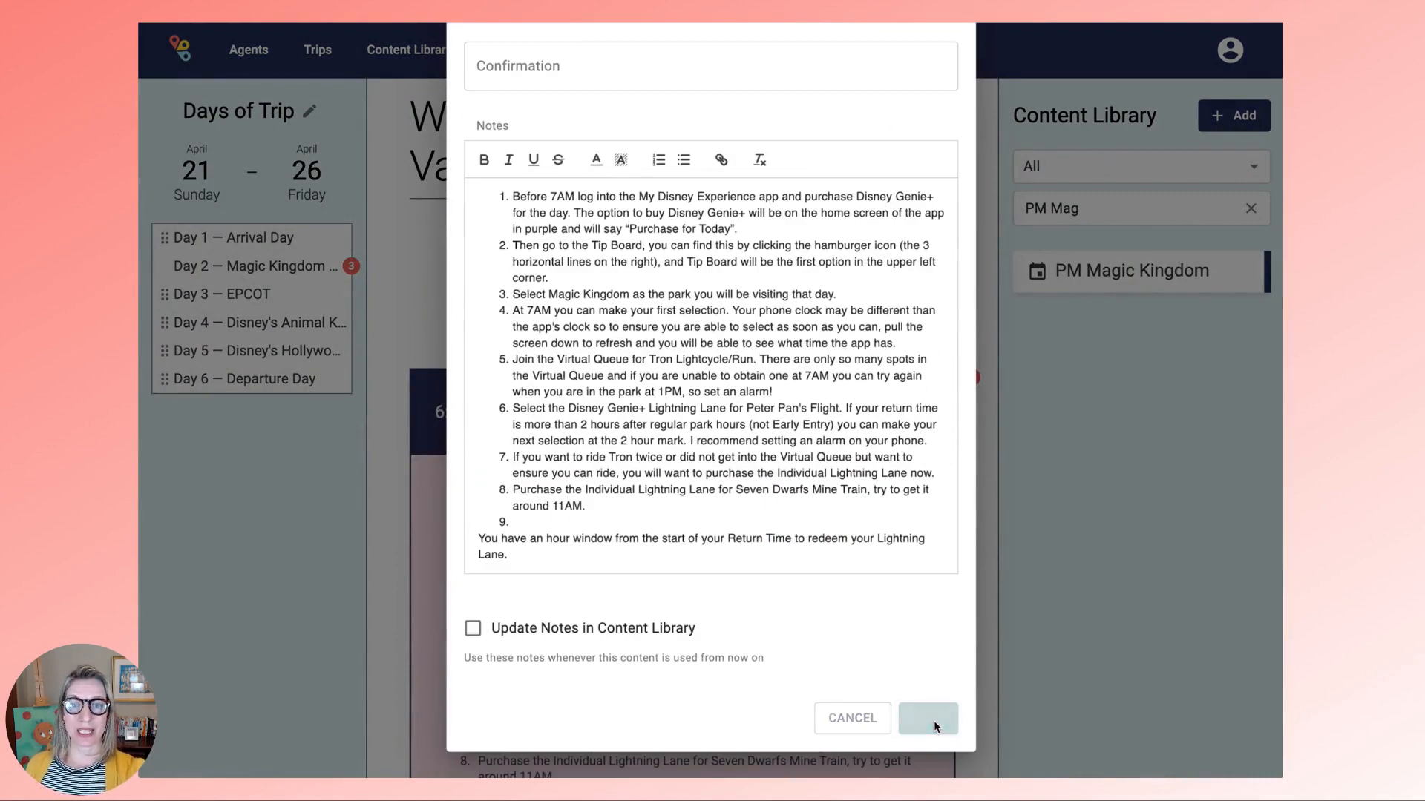
- Set the Early Entry card's start date to 04/22/2024
scroll(781, 679, "down", 6)
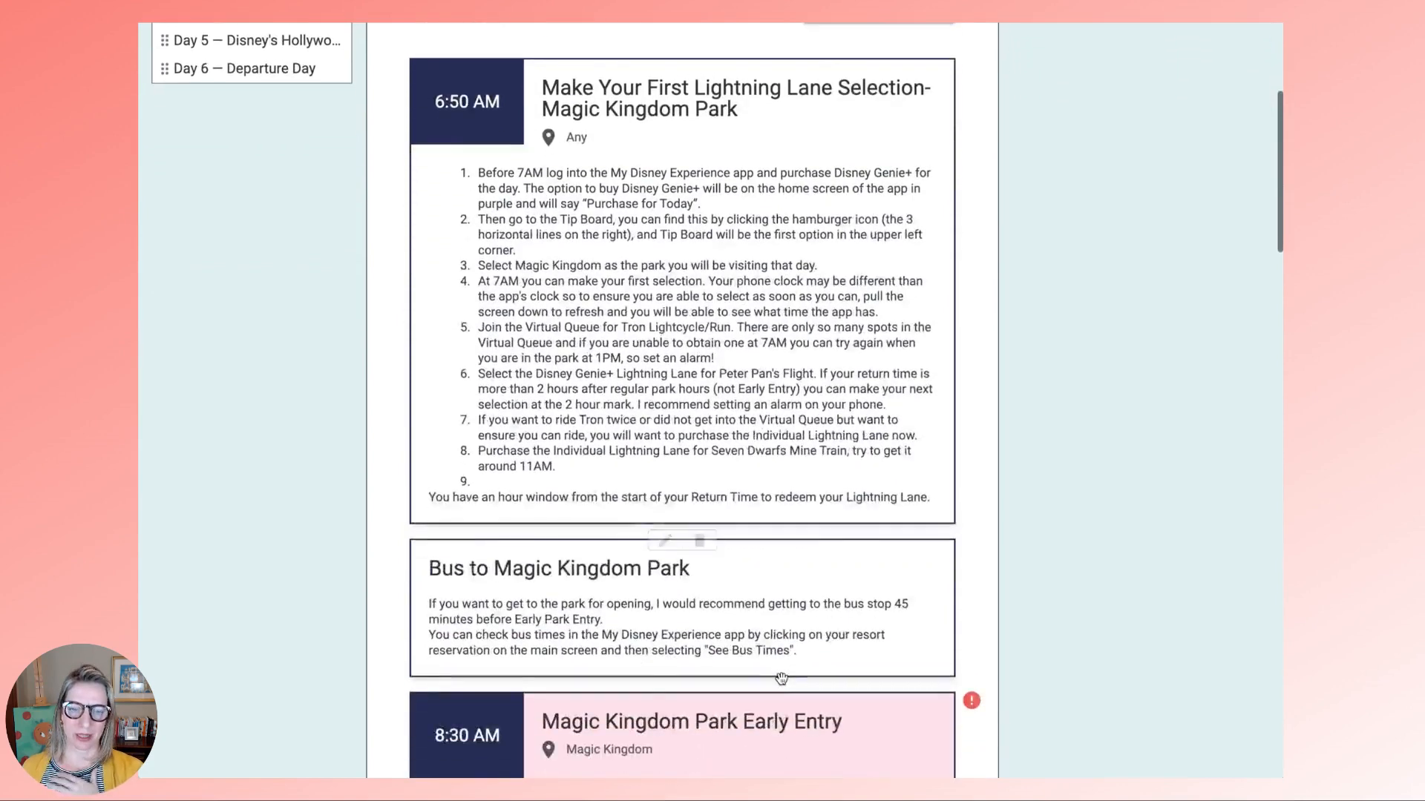
left_click(664, 542)
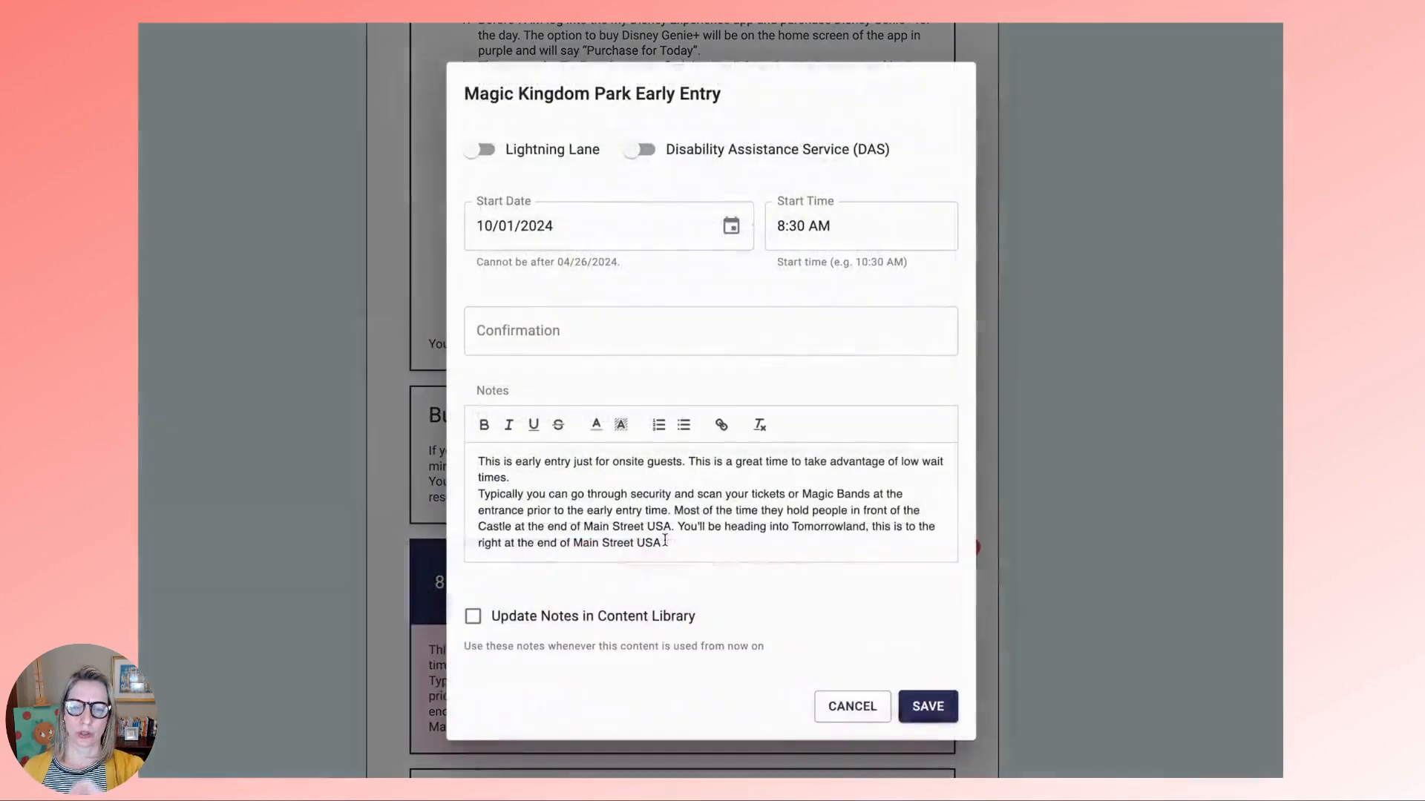
left_click(736, 232)
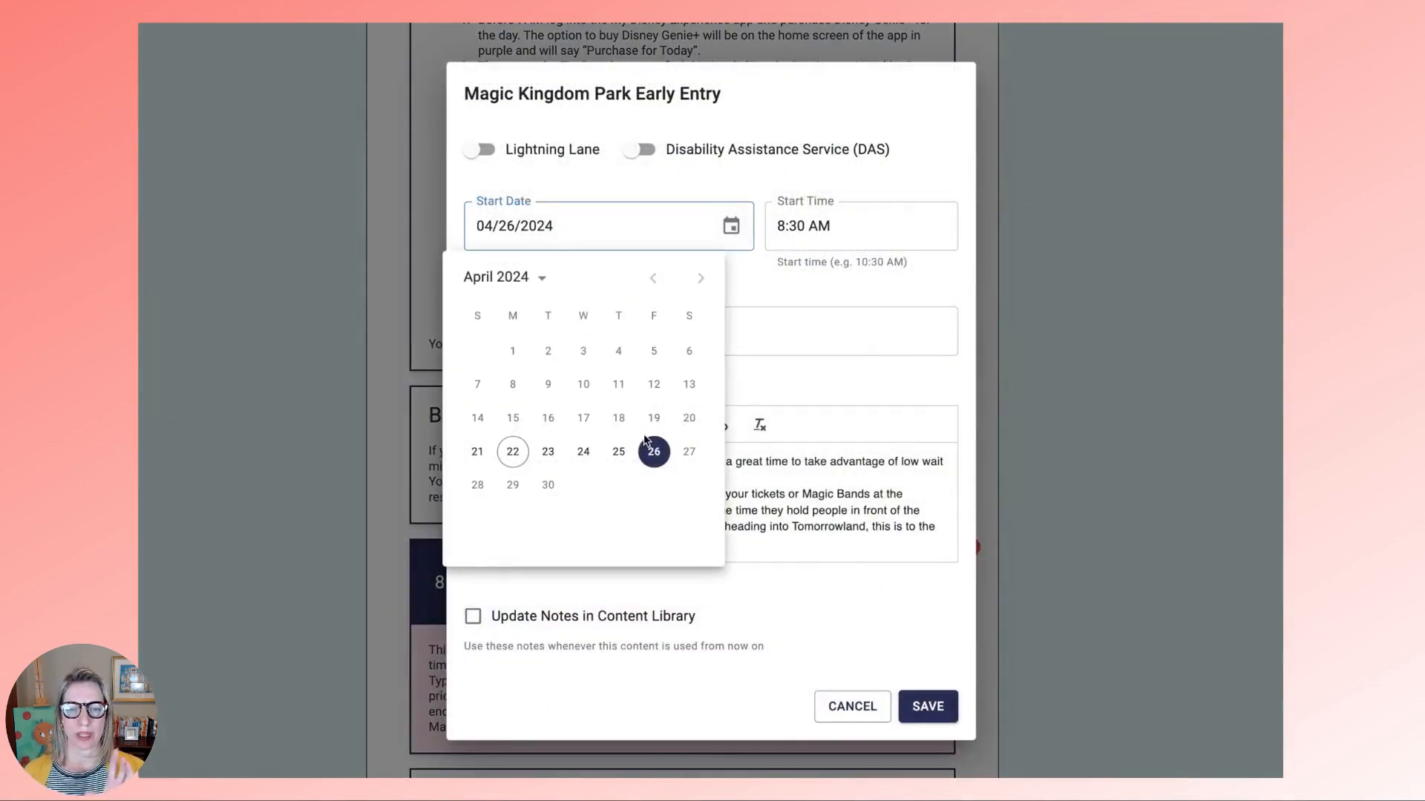
left_click(515, 455)
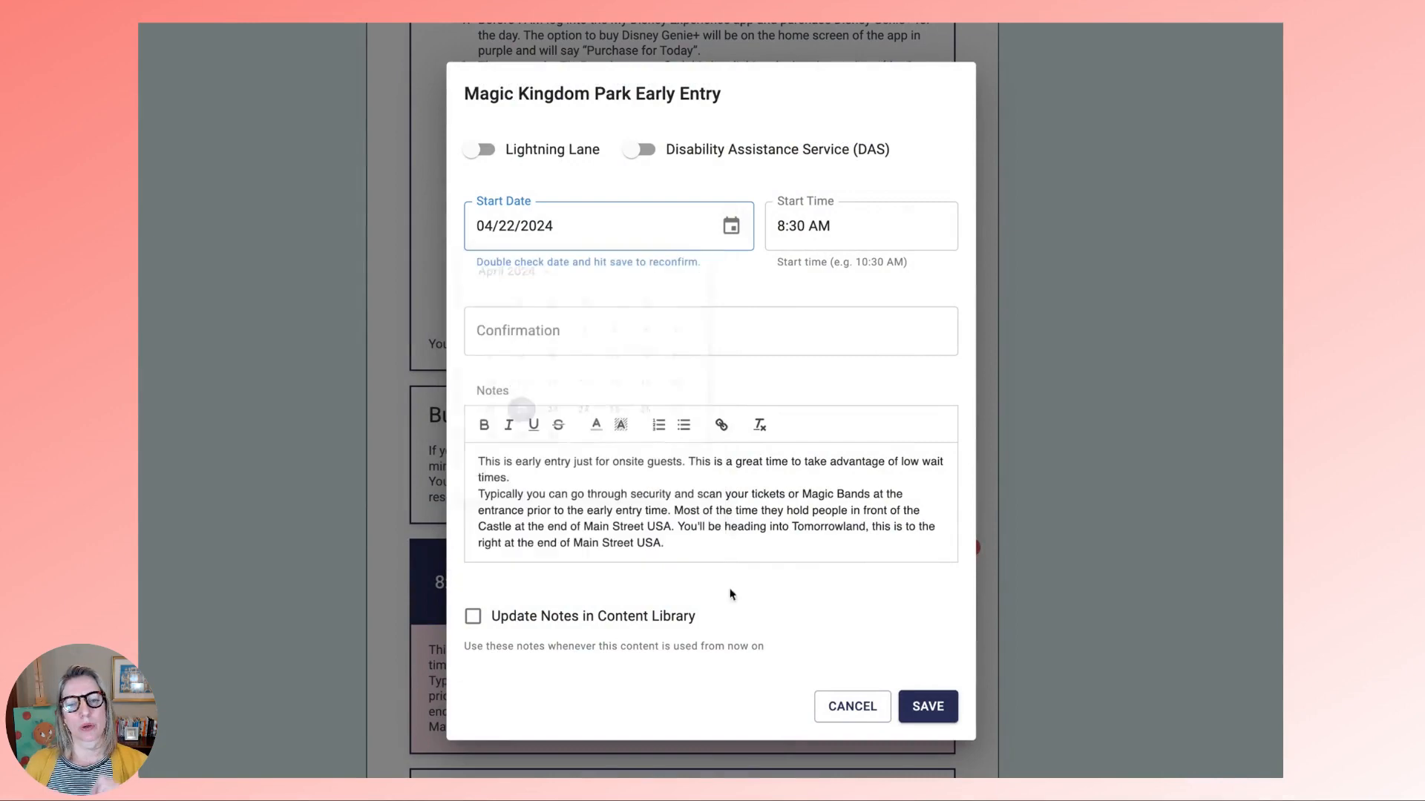
left_click(935, 704)
scroll(935, 704, "down", 5)
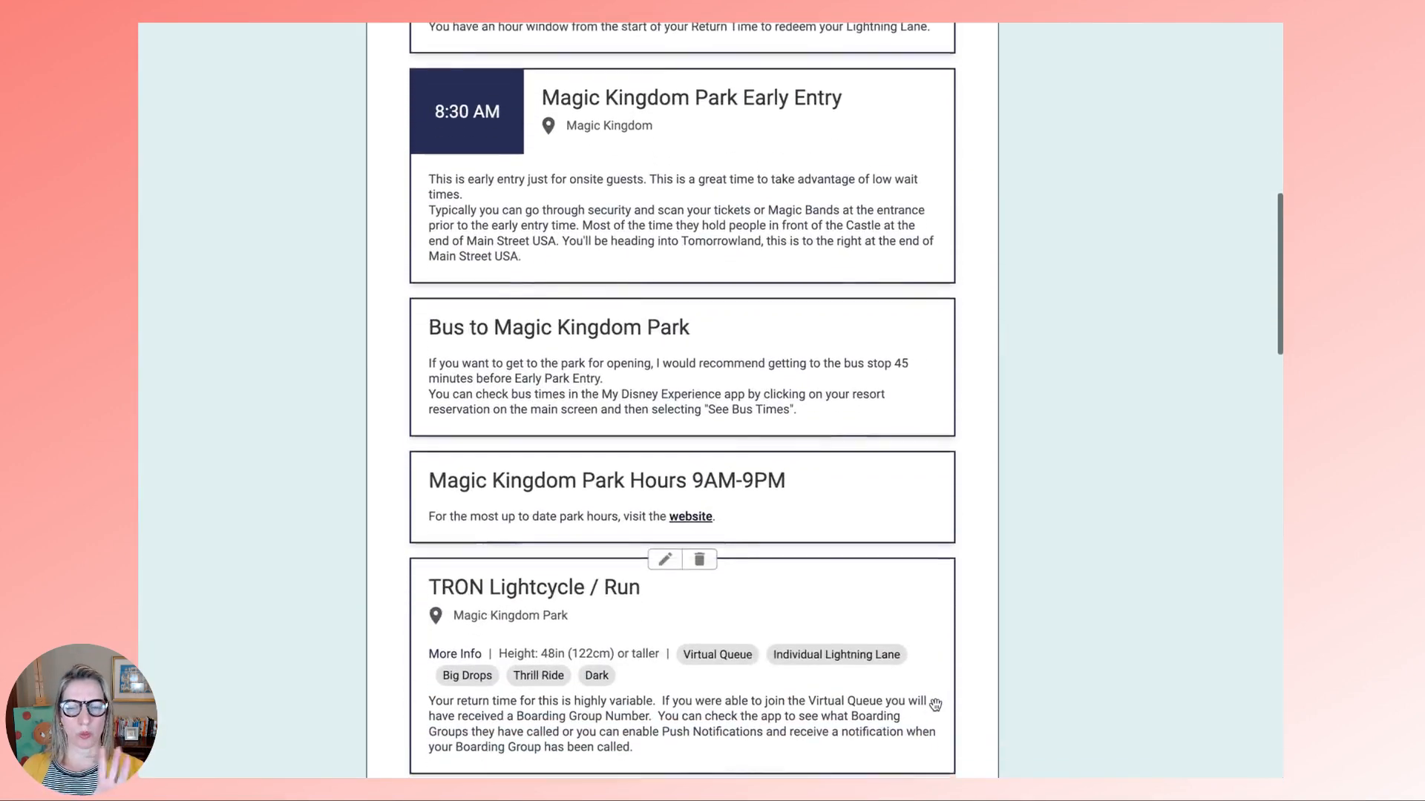
scroll(935, 704, "down", 2)
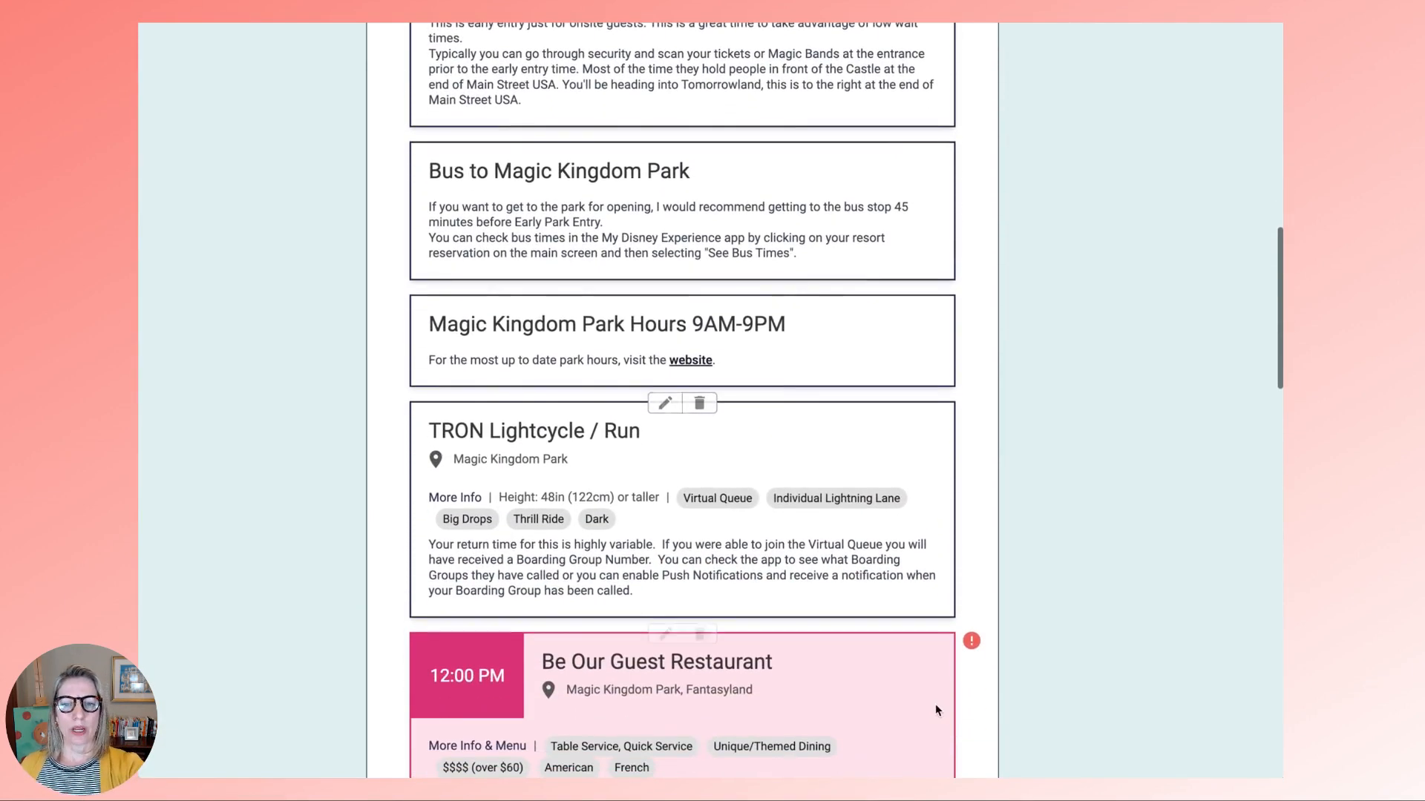
scroll(935, 710, "down", 1)
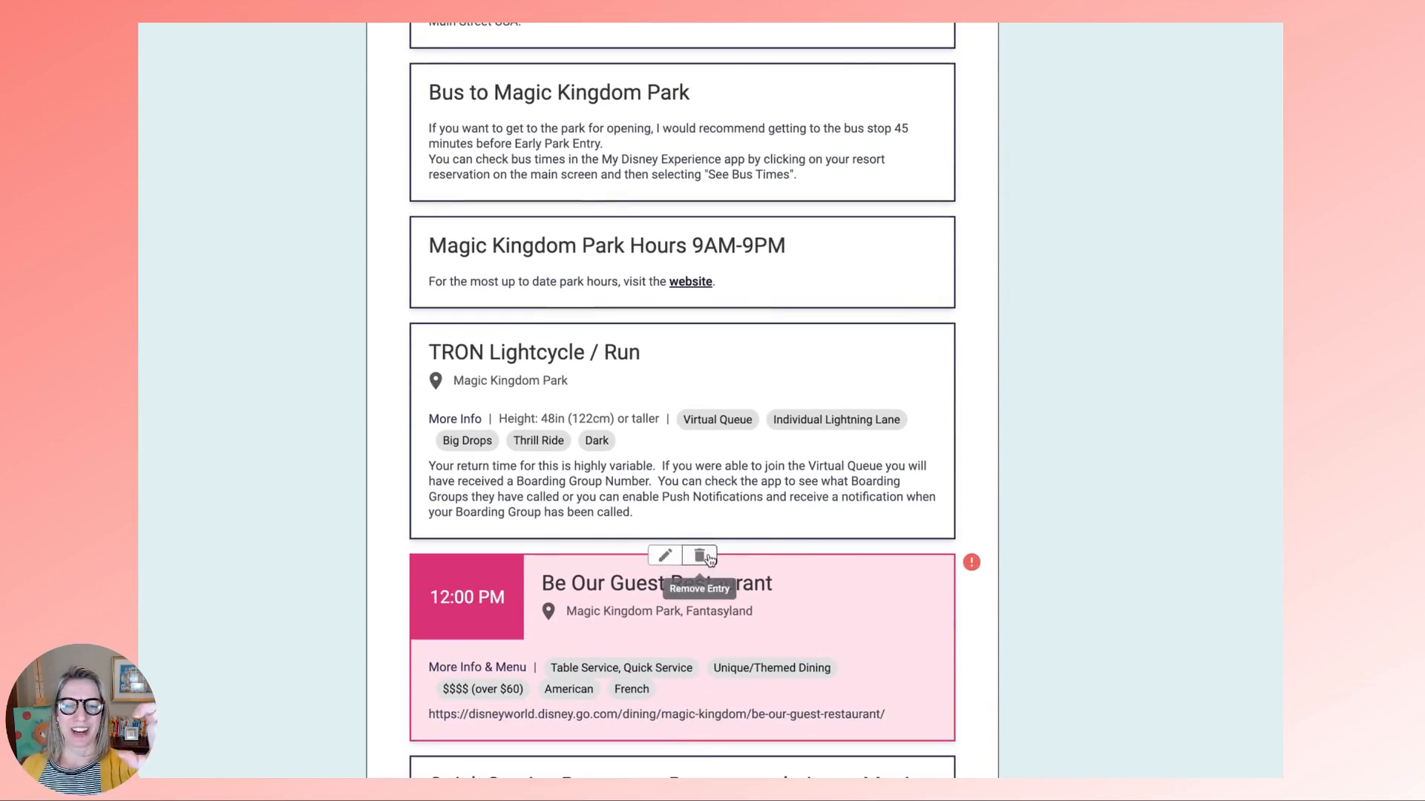
- Delete Be Our Guest Restaurant and move Quick Service recommendations down above Happily Ever After
left_click(699, 556)
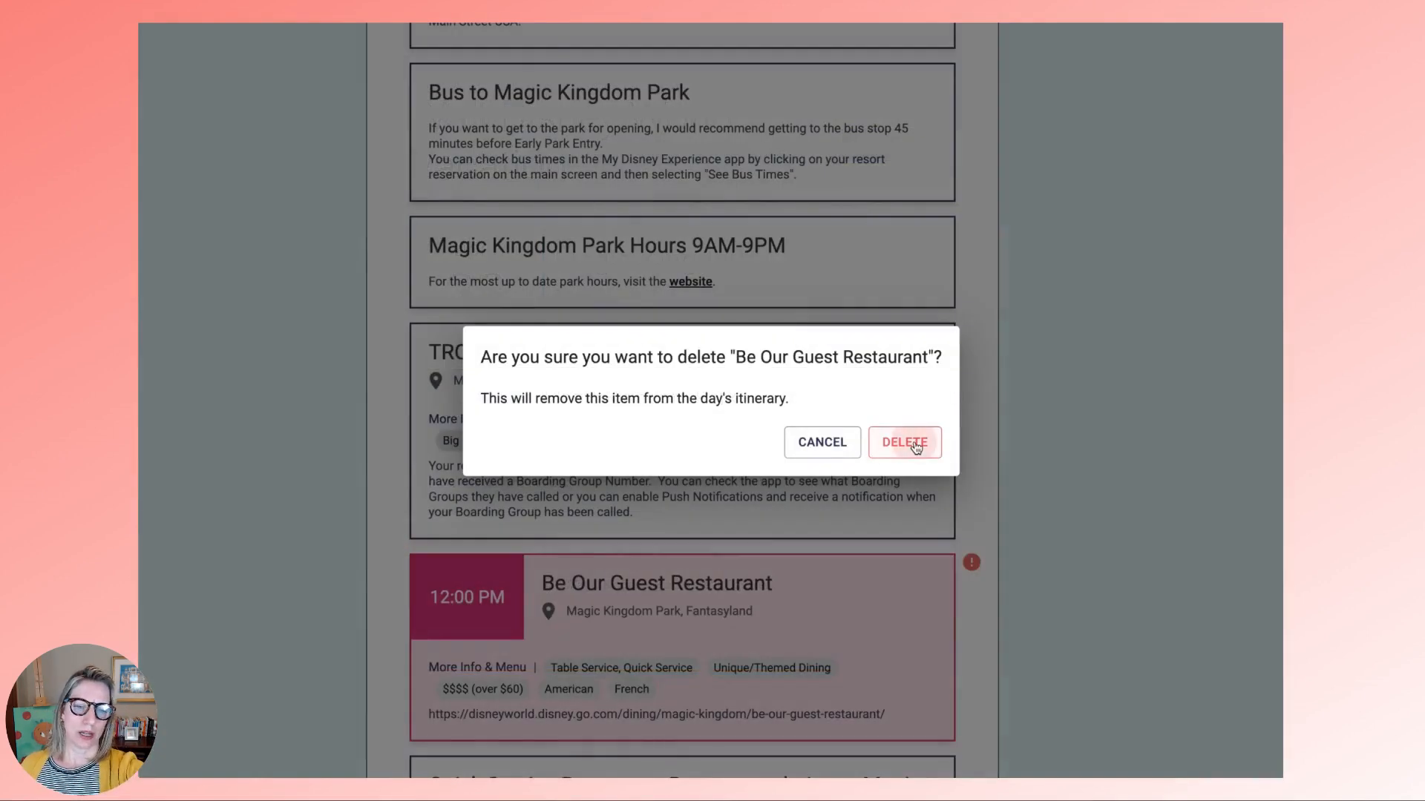
left_click(910, 444)
scroll(914, 443, "down", 5)
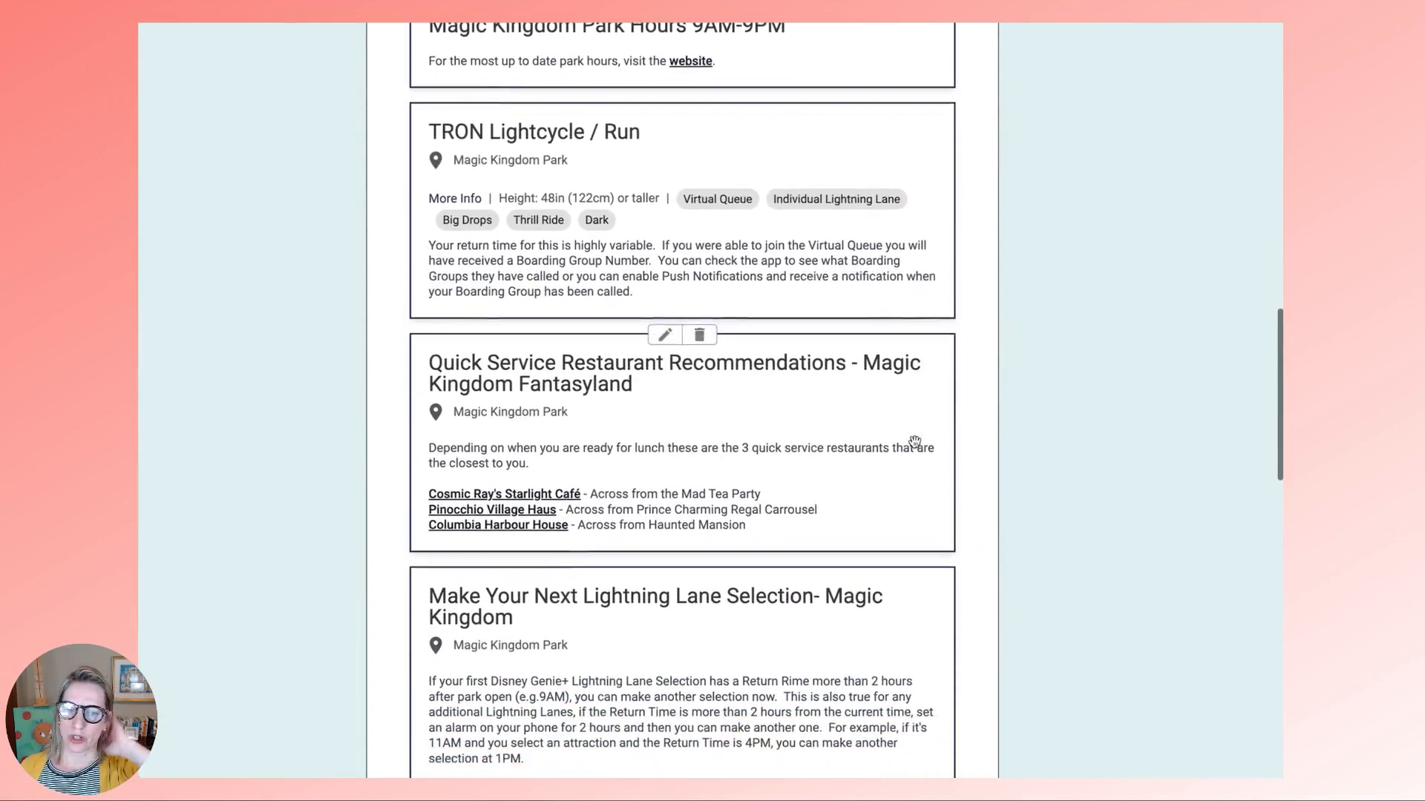
scroll(914, 442, "down", 1)
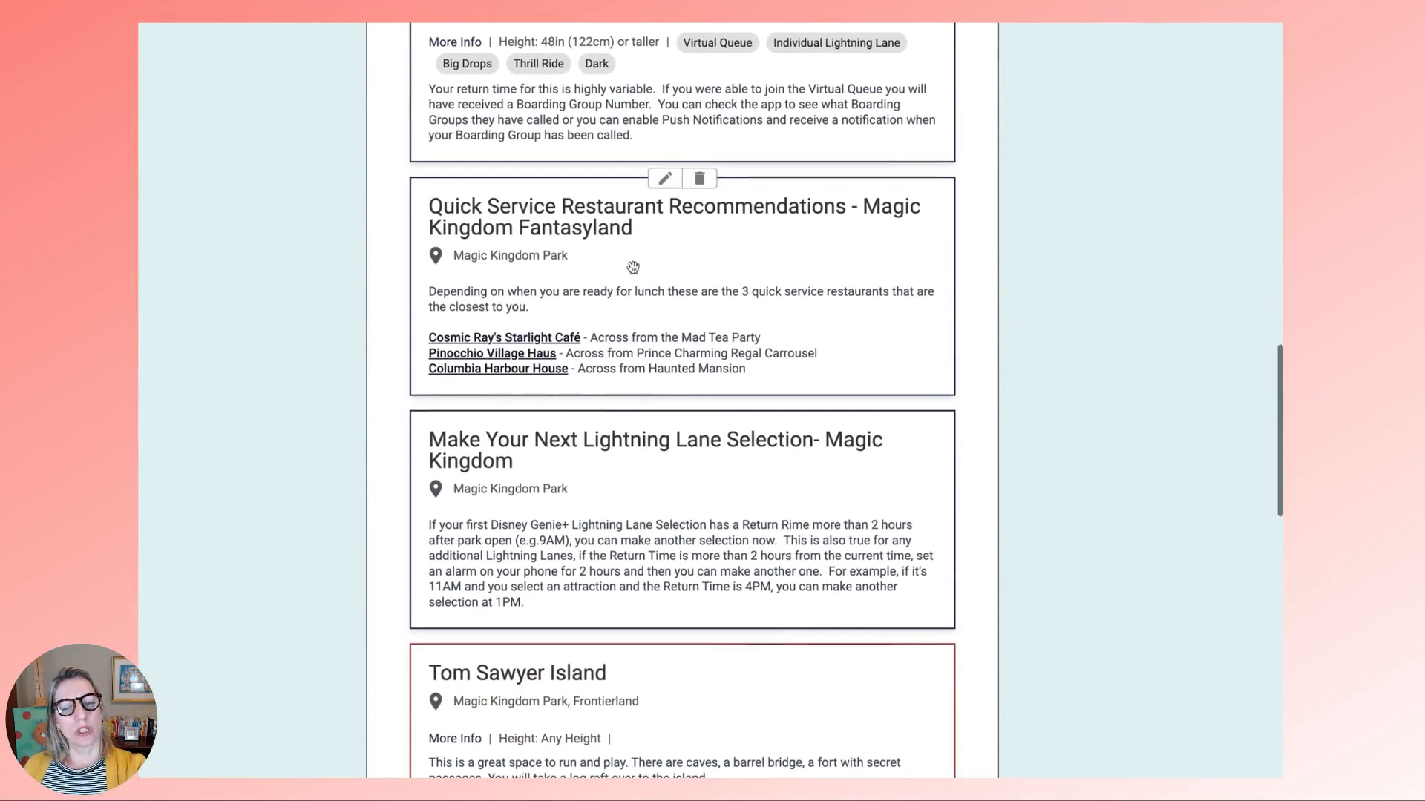
scroll(577, 229, "down", 1)
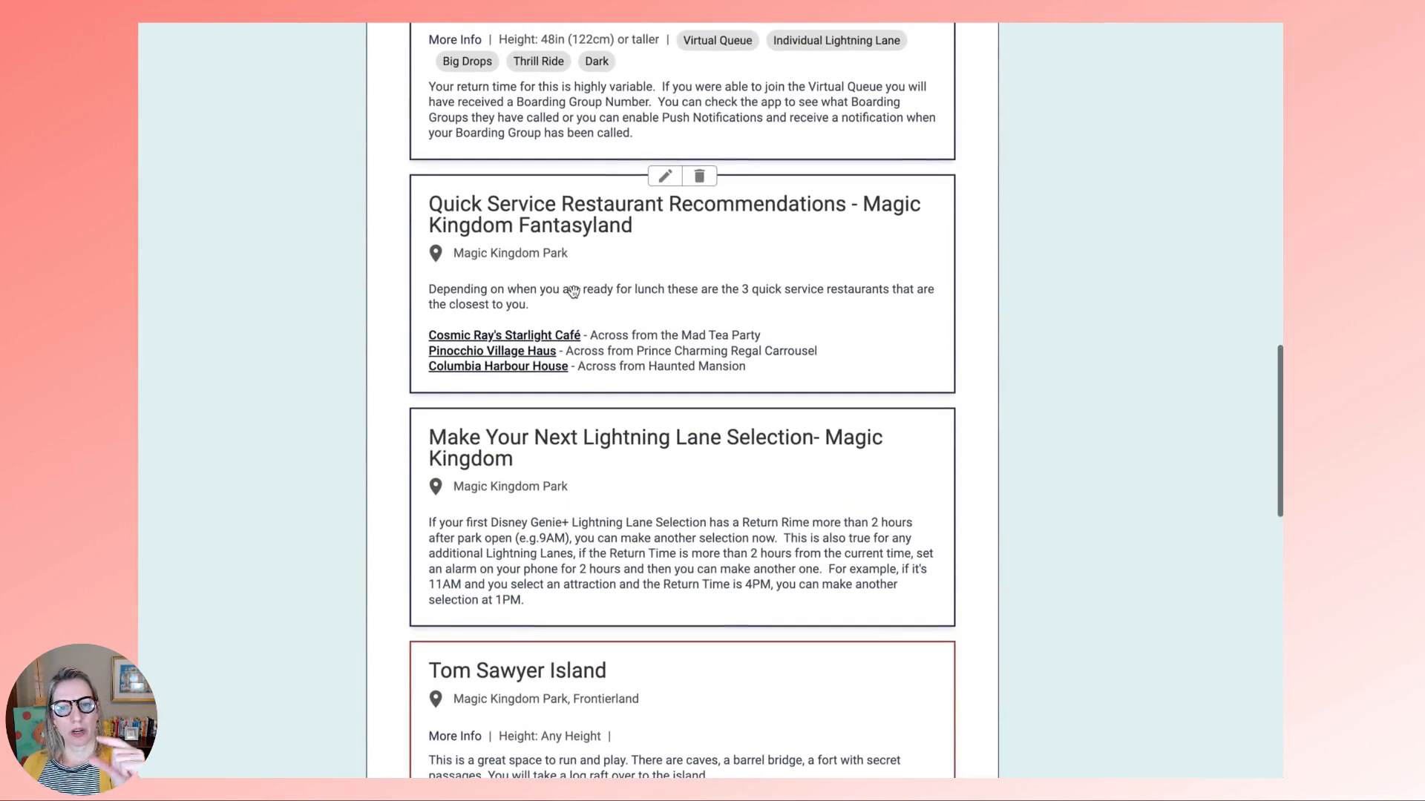
left_click_drag(583, 214, 588, 524)
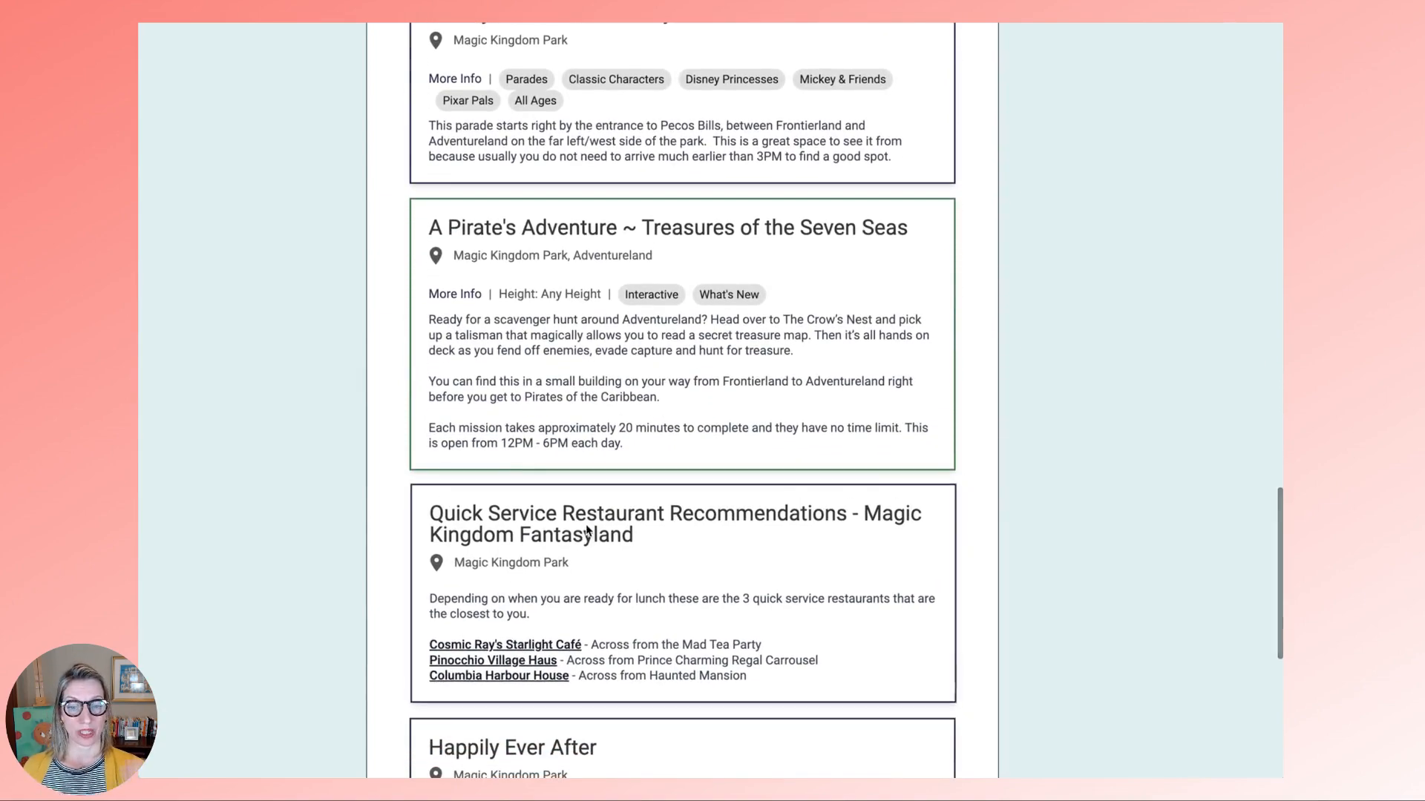
- Delete the 9:00 AM Magic Kingdom Park entry
scroll(588, 524, "down", 5)
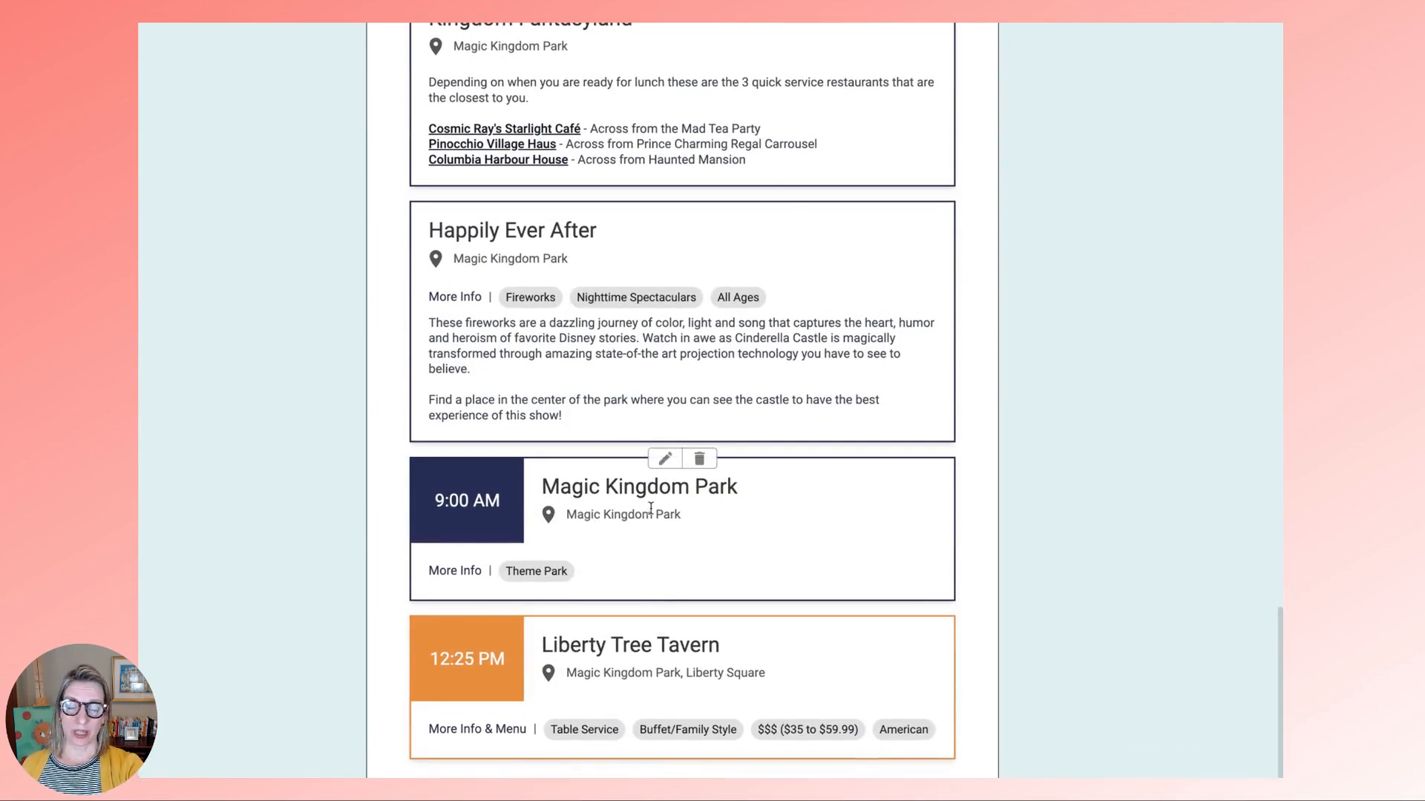
left_click(697, 461)
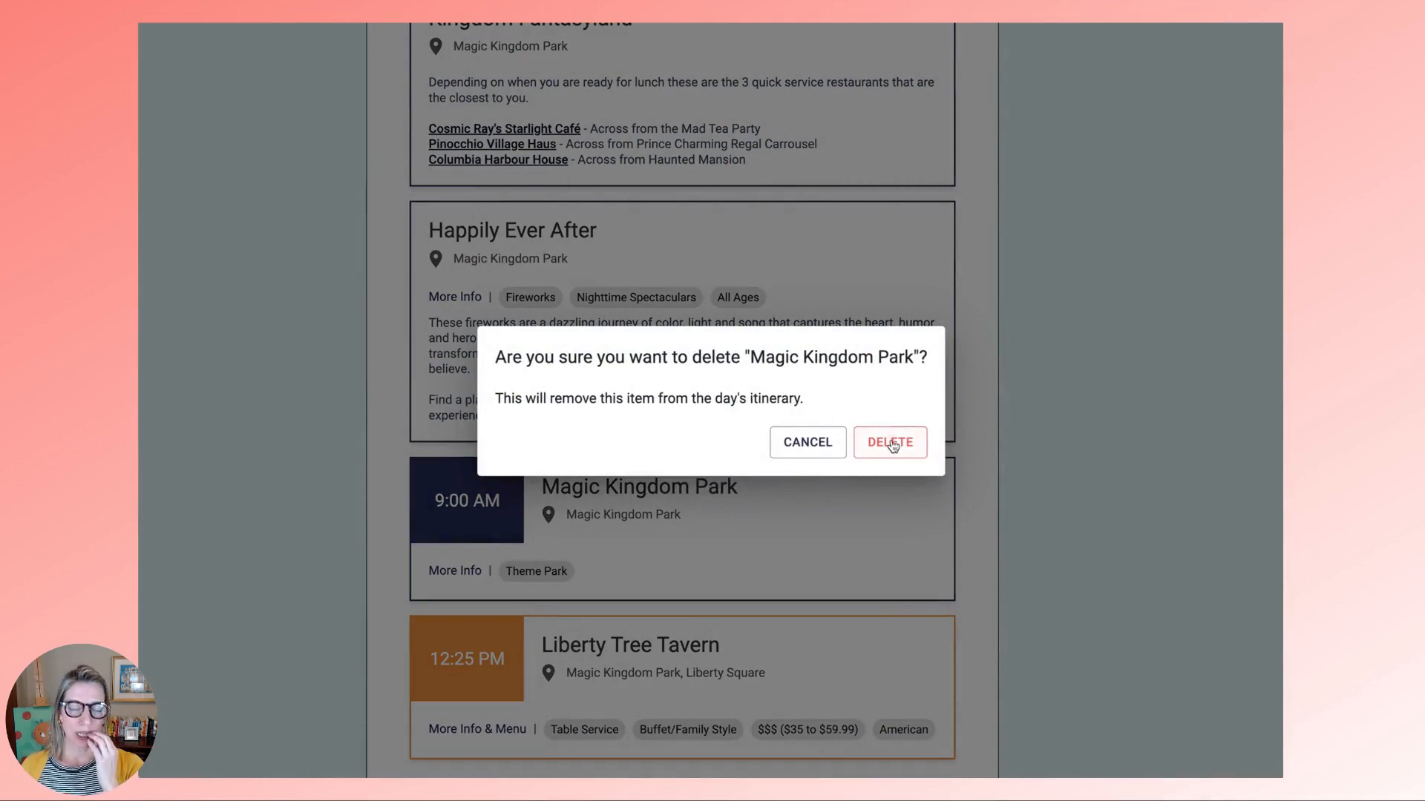
left_click(895, 443)
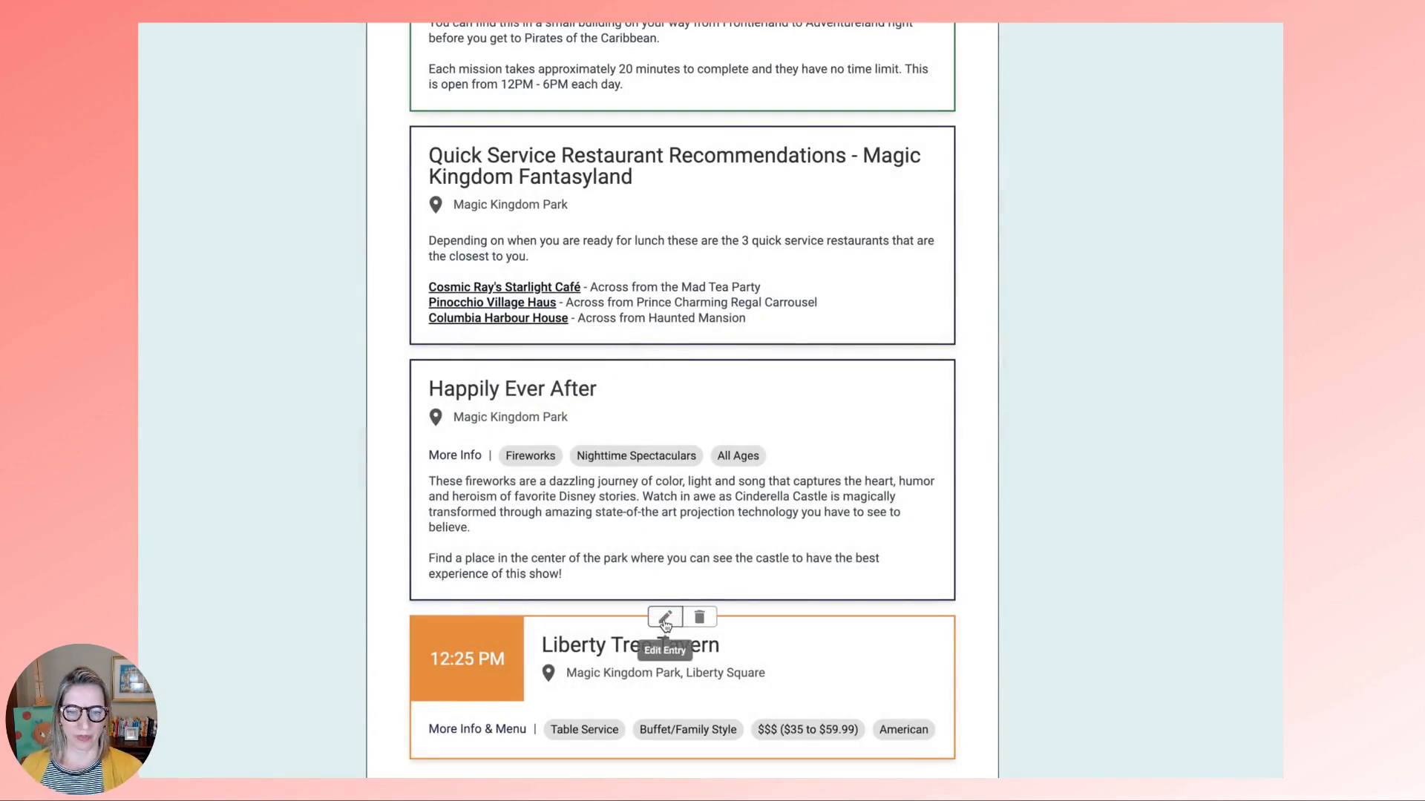
- Clear Liberty Tree Tavern's existing reservation date and 12:25 PM time
left_click(664, 620)
left_click(867, 231)
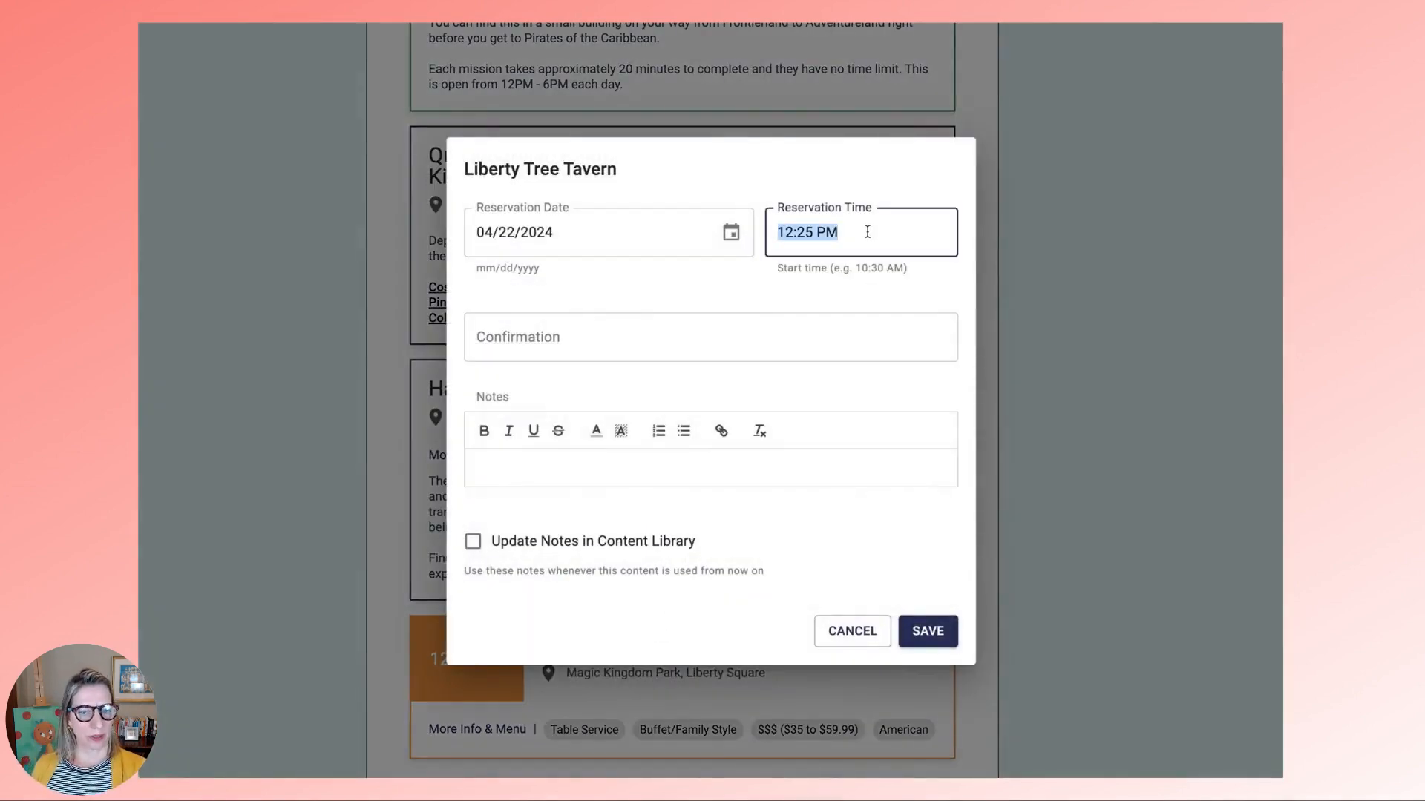
key("BackSpace")
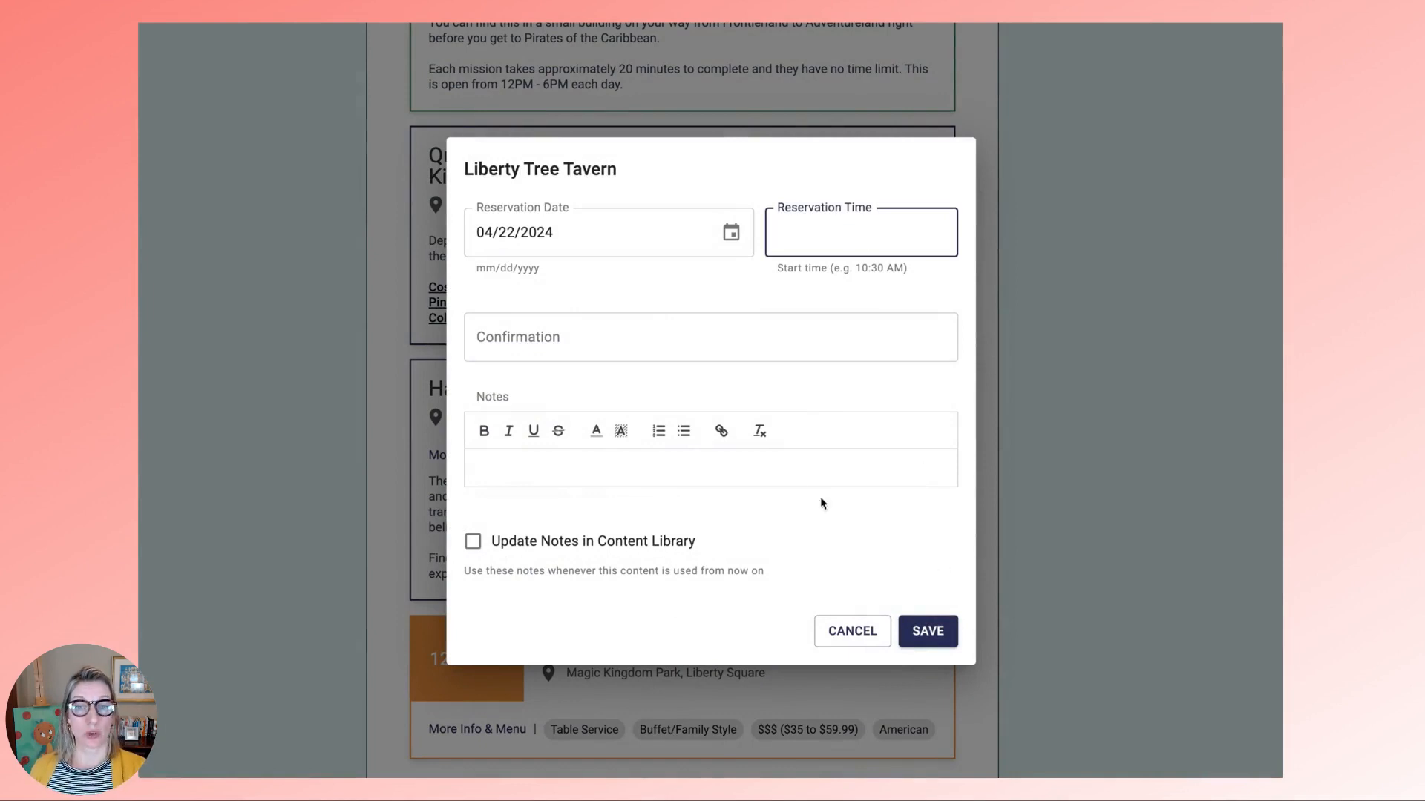
left_click(572, 215)
triple_click(583, 238)
key("BackSpace")
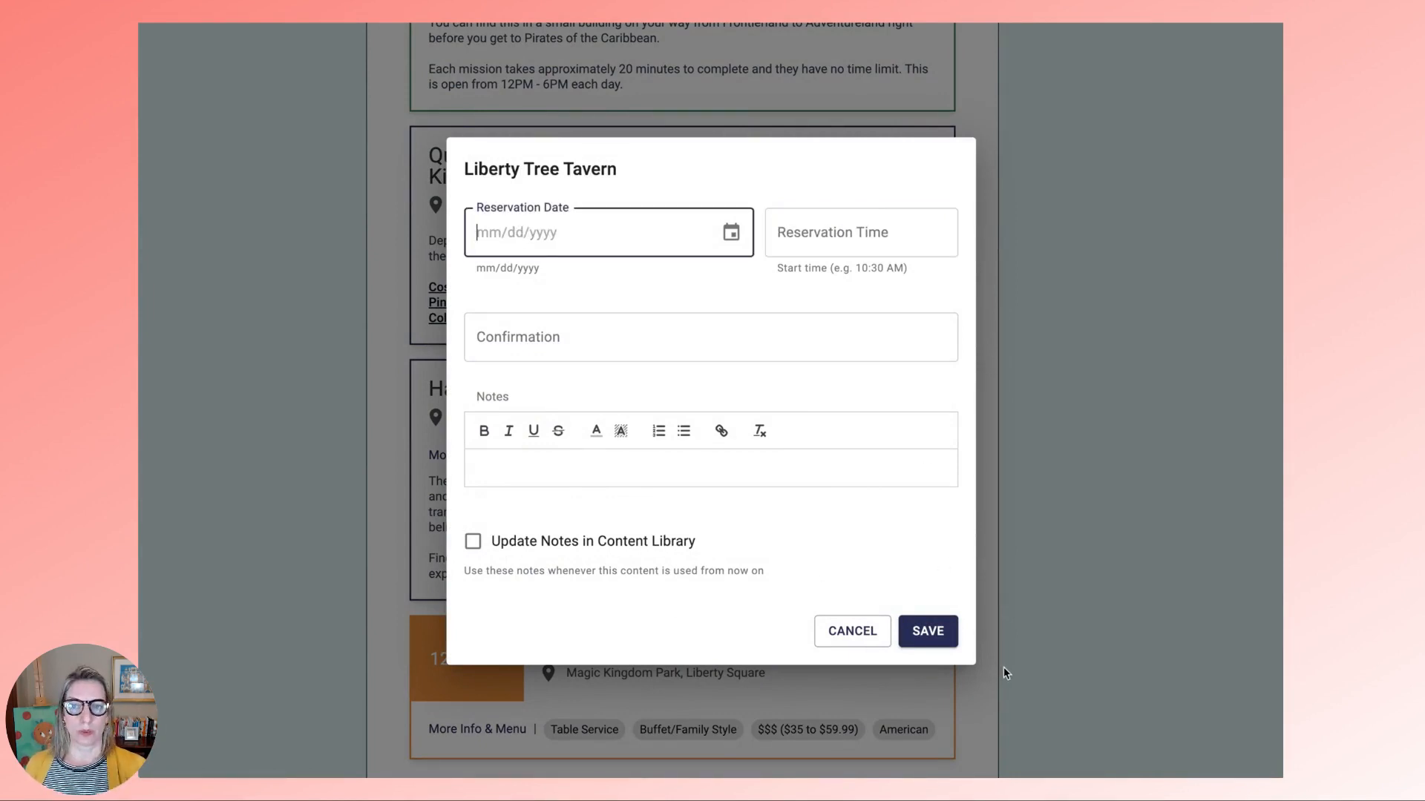
left_click(938, 632)
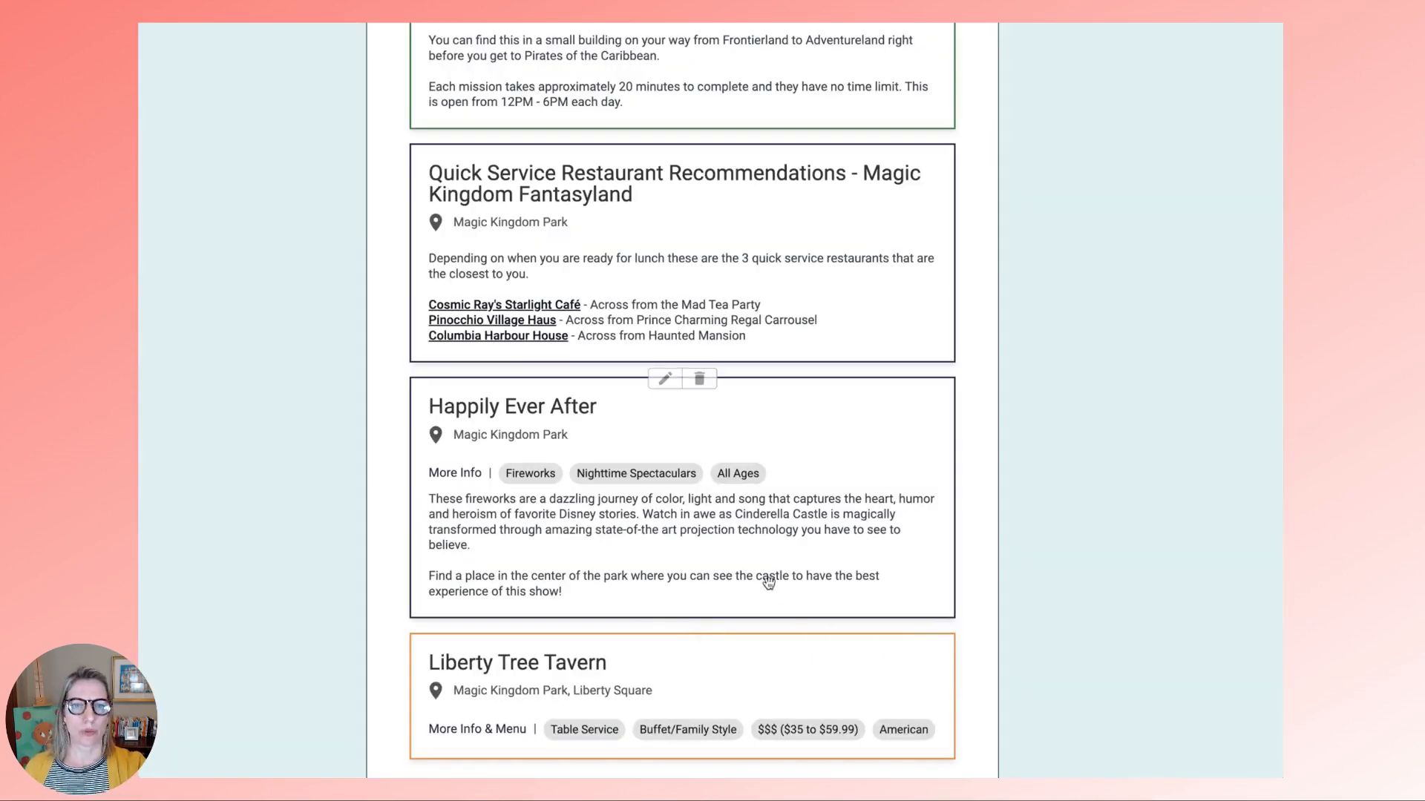
- Move Liberty Tree Tavern after the Lightning Lane card with a 12:25 PM reservation on 04/22/2024
left_click_drag(713, 675, 716, 375)
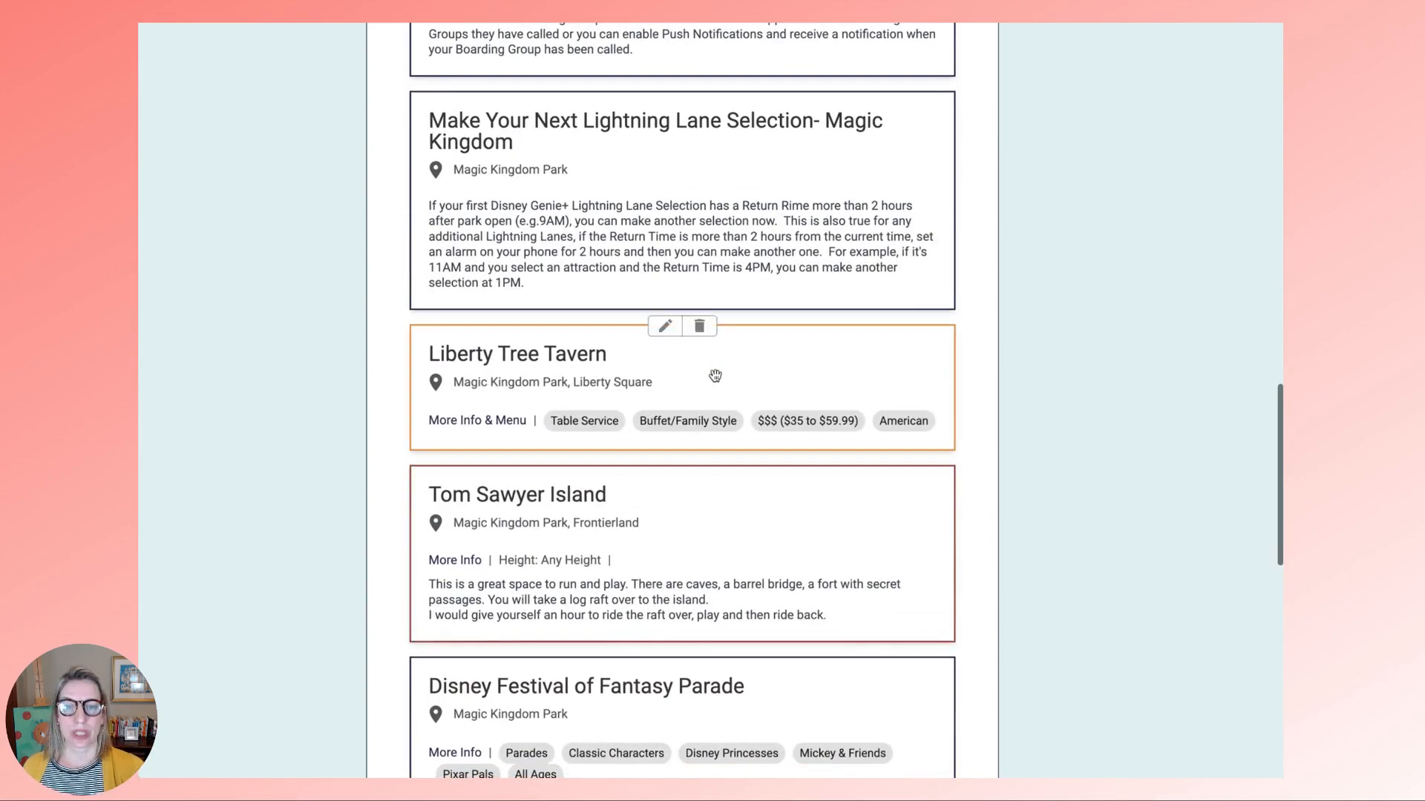
left_click(665, 327)
left_click(731, 232)
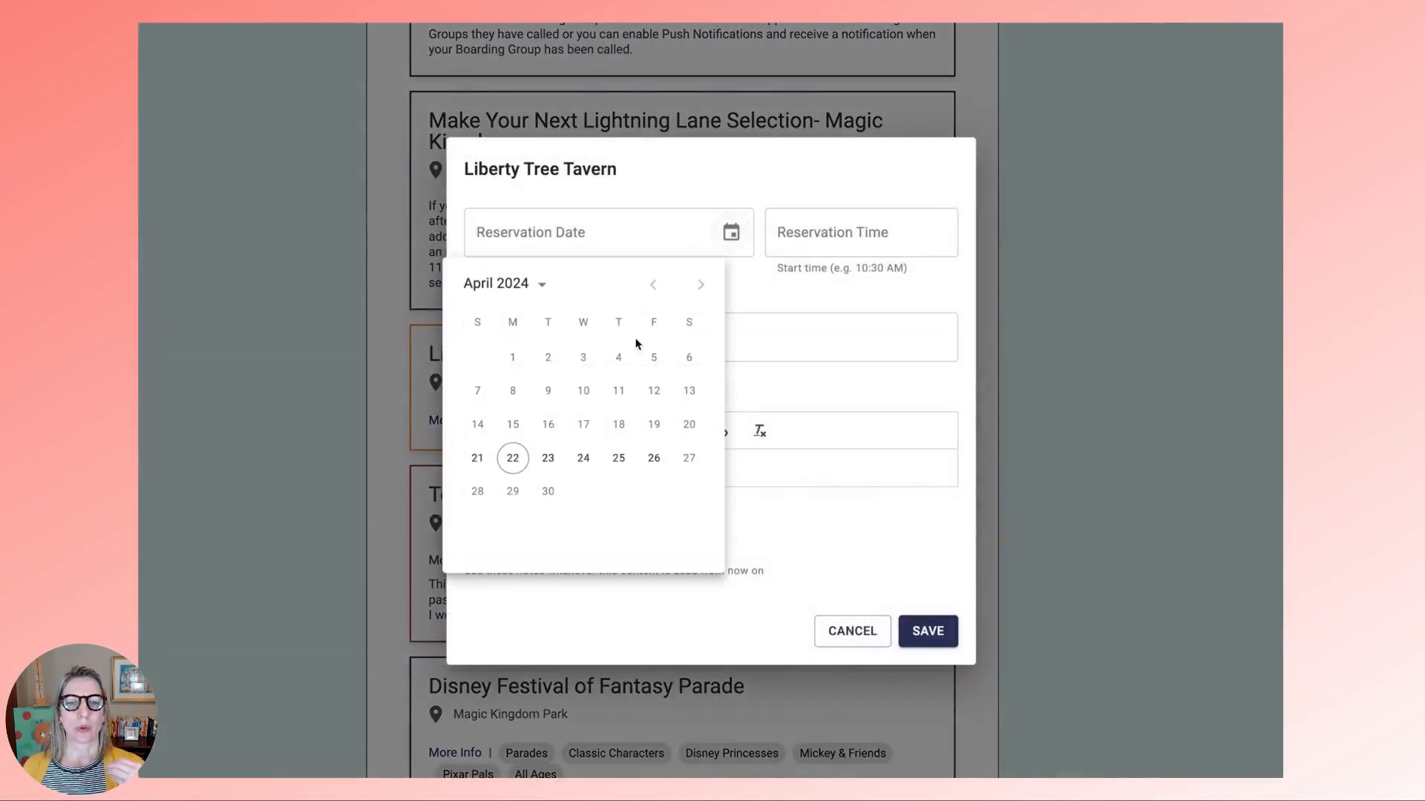
left_click(515, 471)
left_click(832, 227)
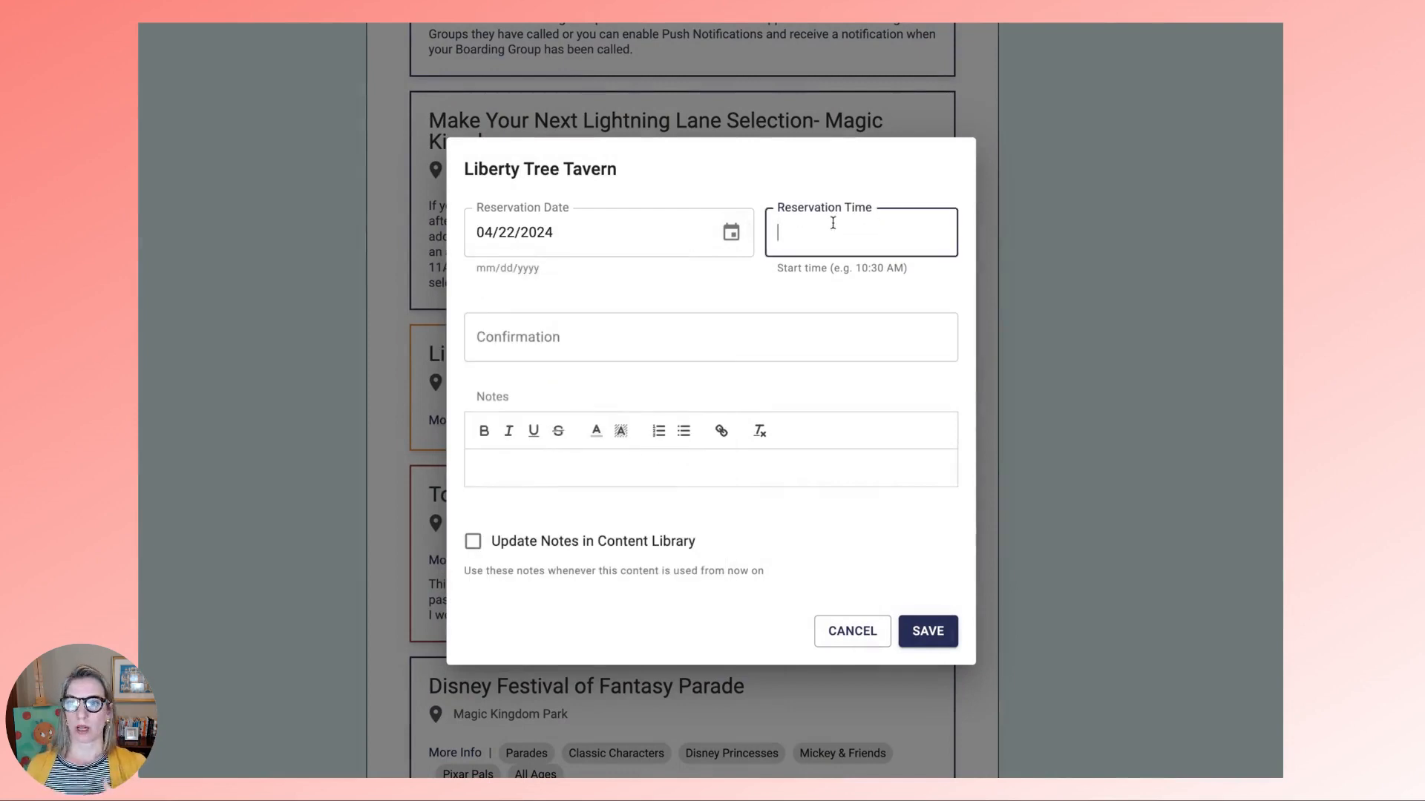
type("12:25 PM")
left_click(927, 631)
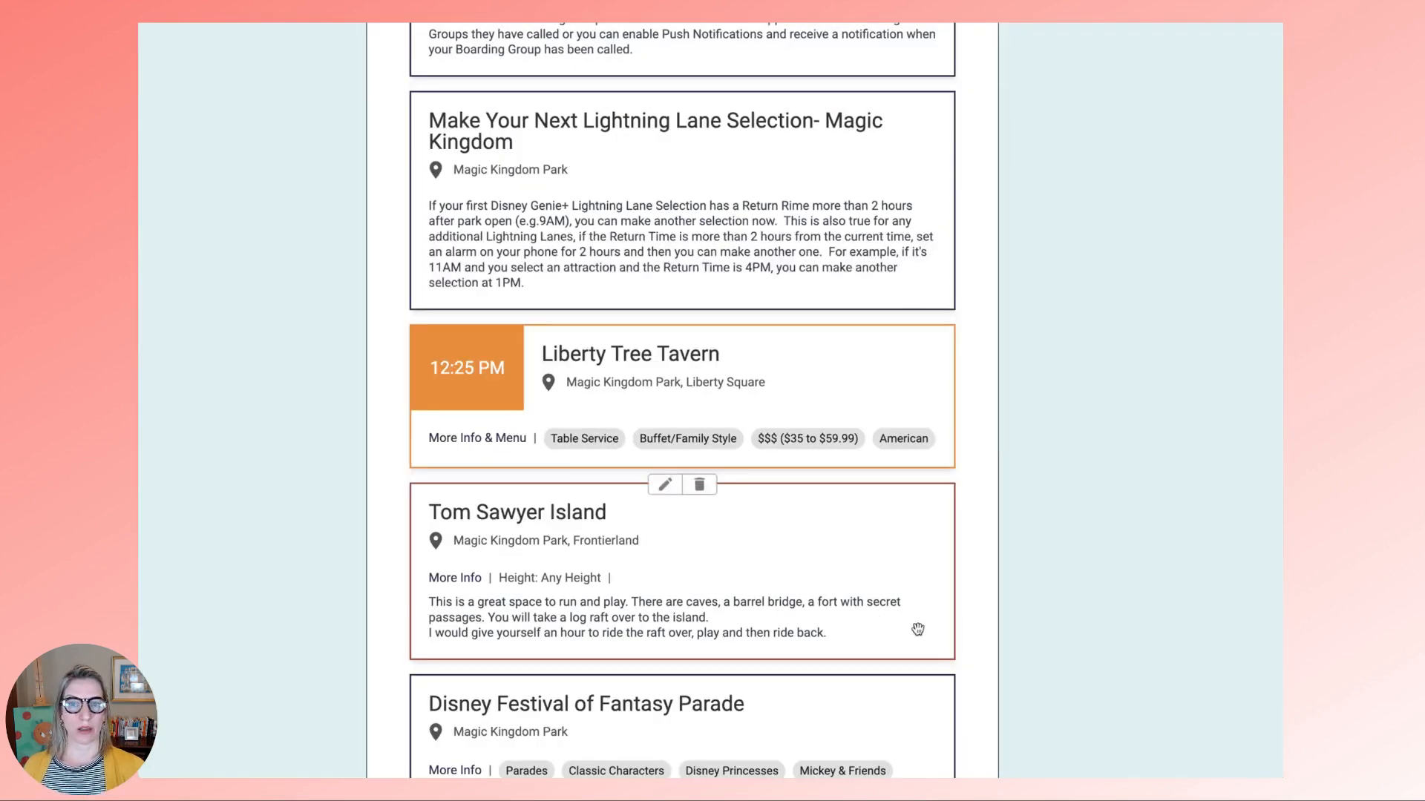
- Scroll through the April 22 cards from 8:30 AM Early Entry to Happily Ever After, then back up
scroll(945, 576, "down", 3)
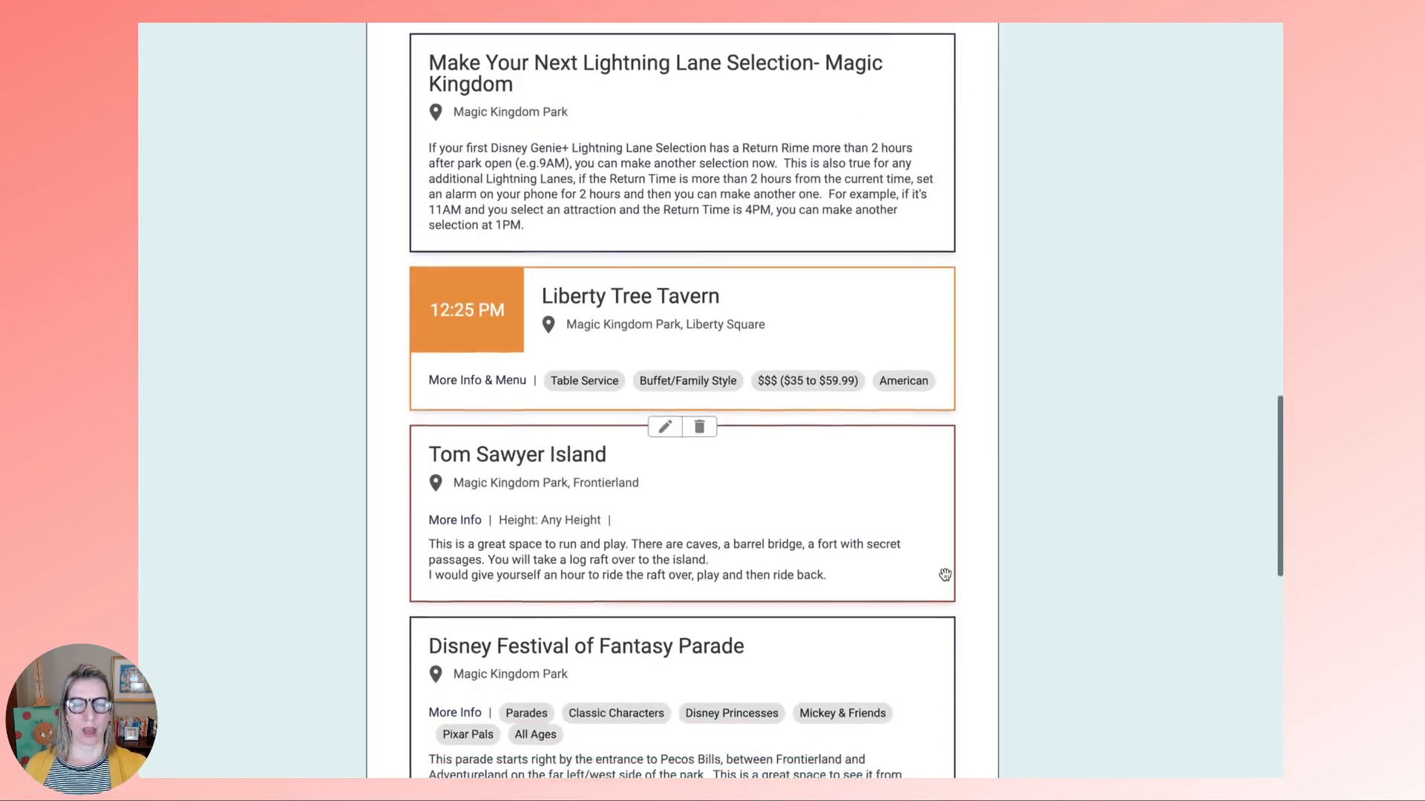
scroll(945, 576, "down", 3)
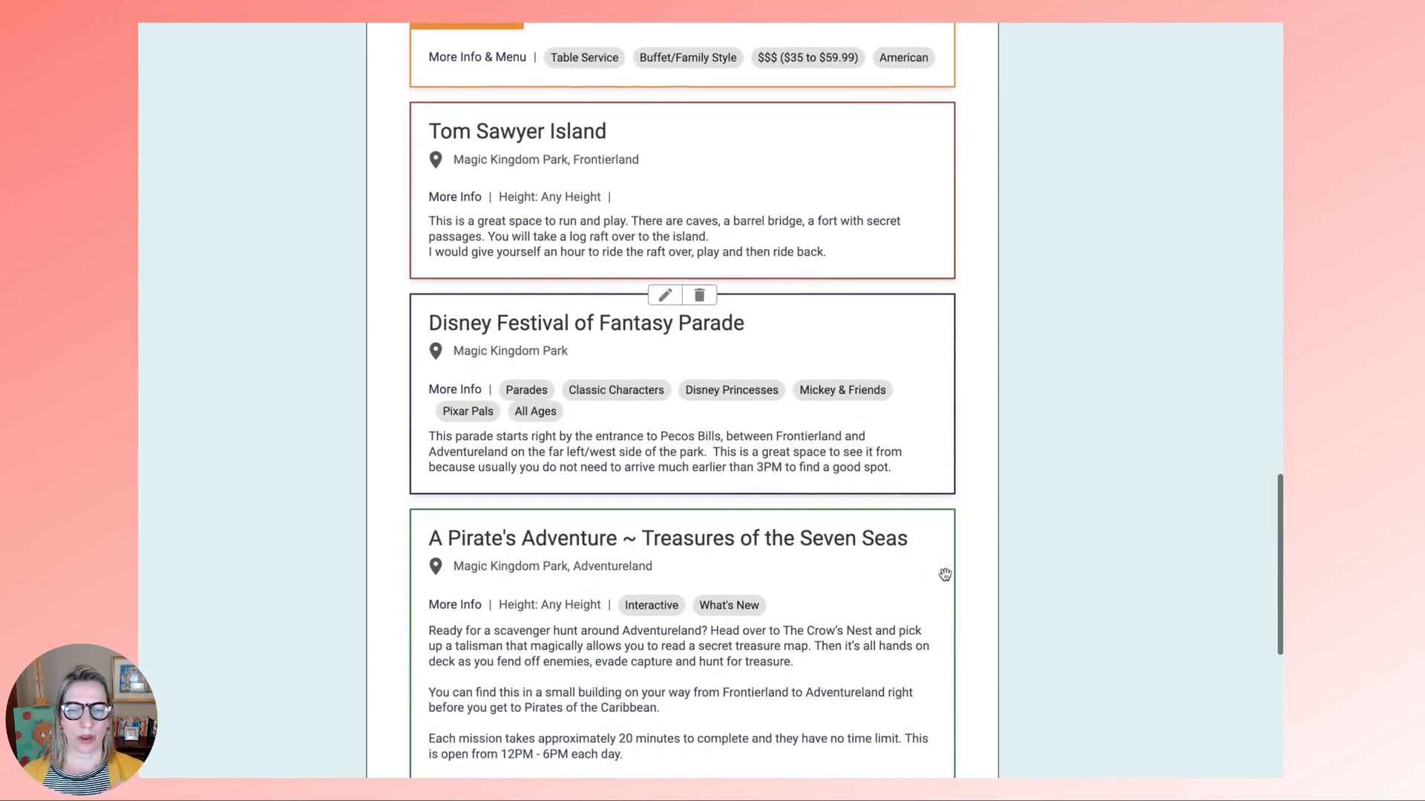
scroll(944, 575, "down", 2)
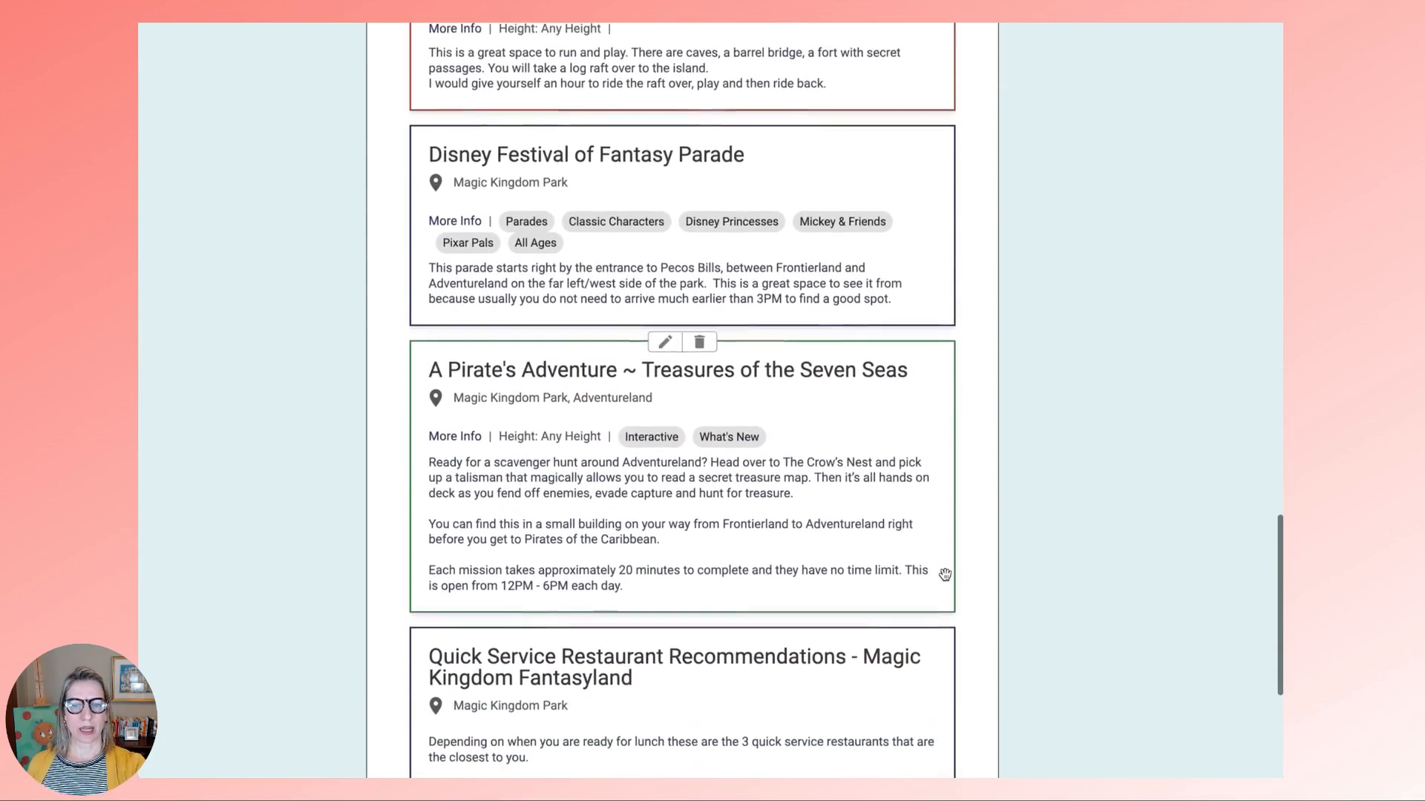
scroll(944, 575, "down", 3)
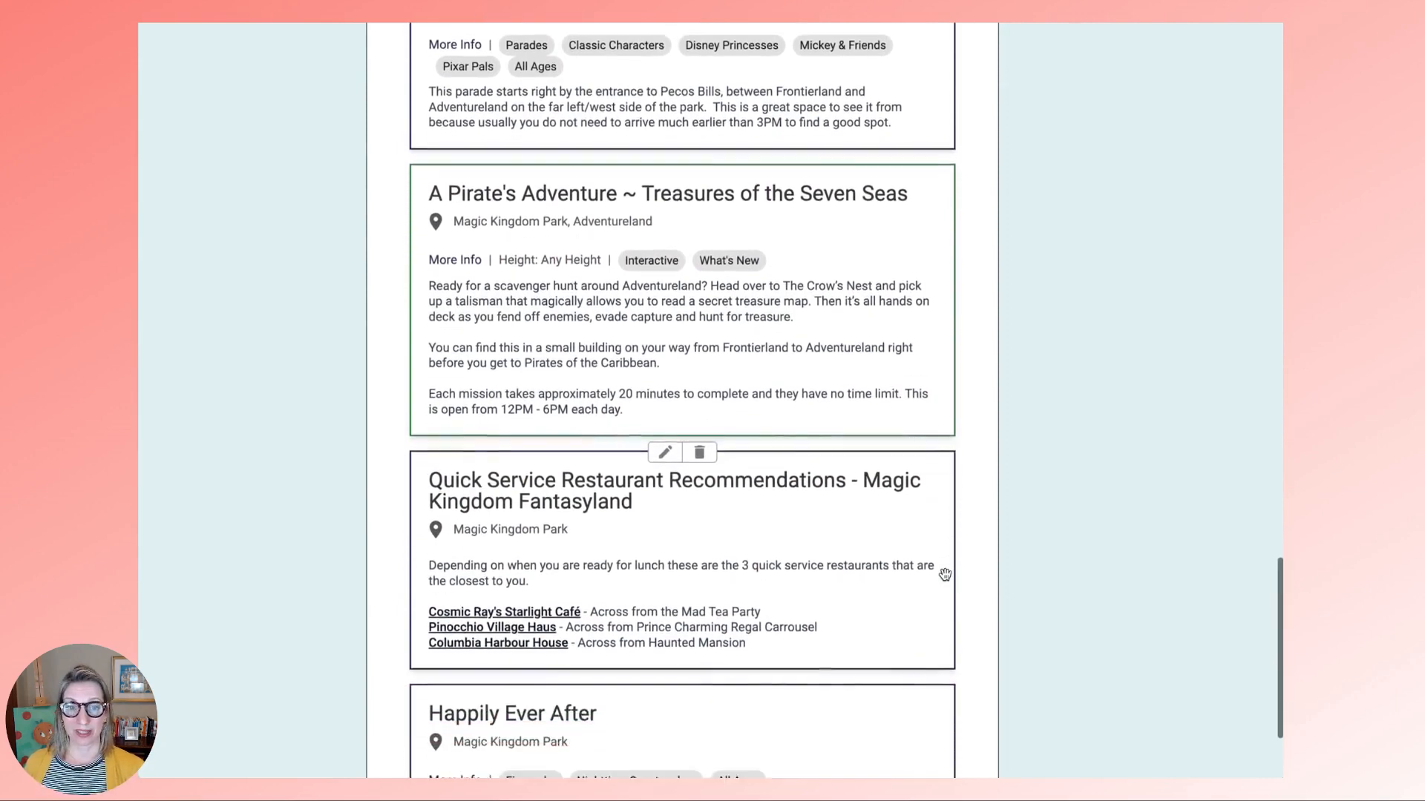
scroll(944, 575, "down", 1)
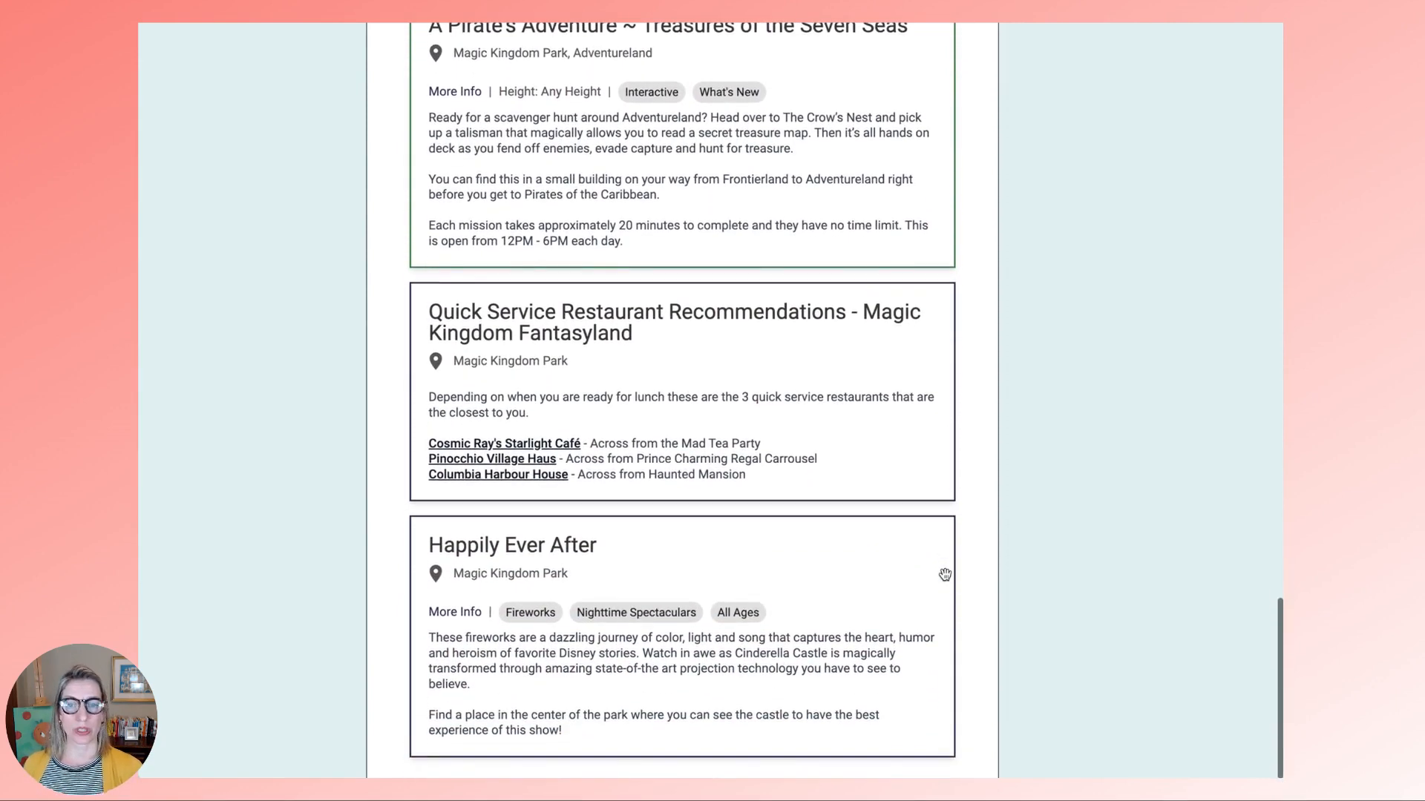
scroll(945, 575, "up", 16)
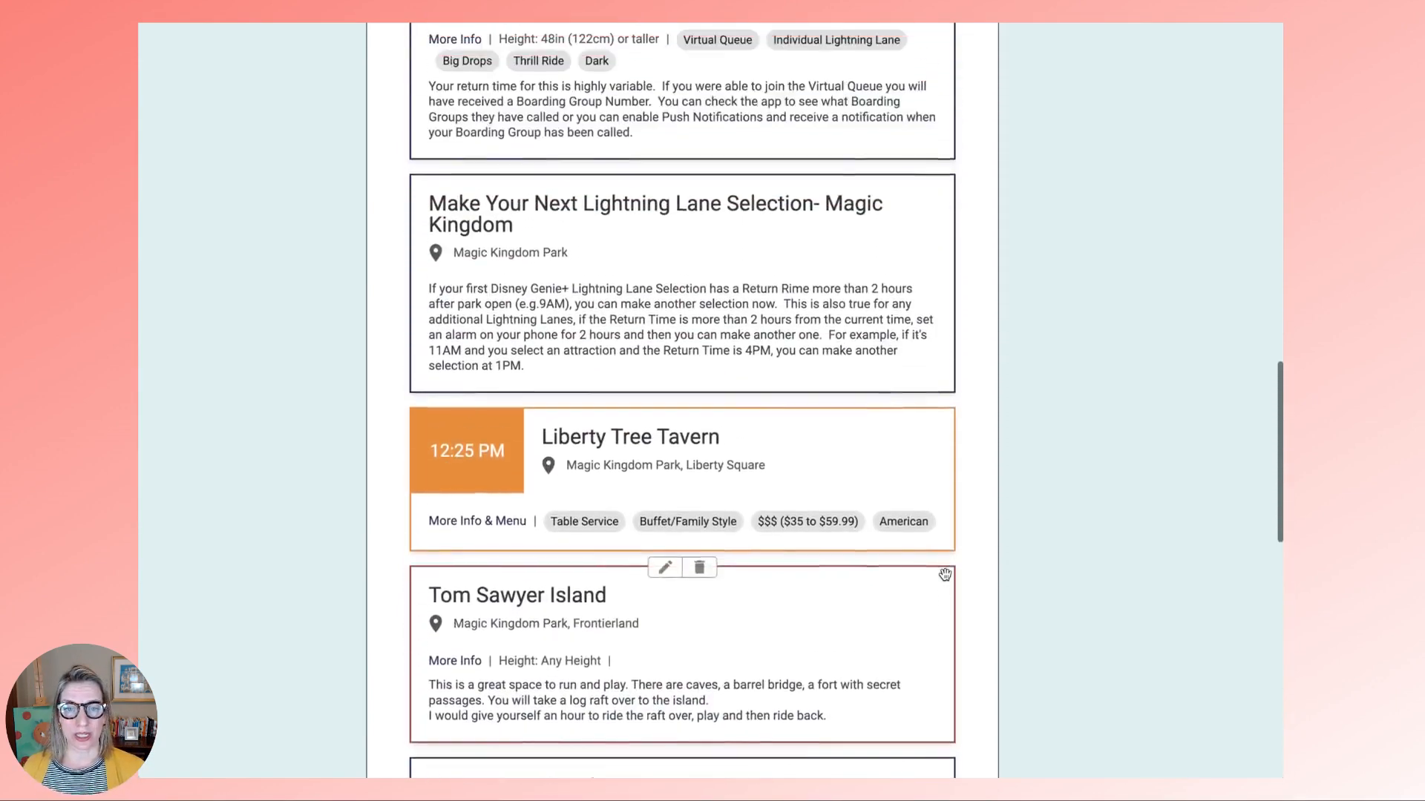
scroll(945, 575, "up", 18)
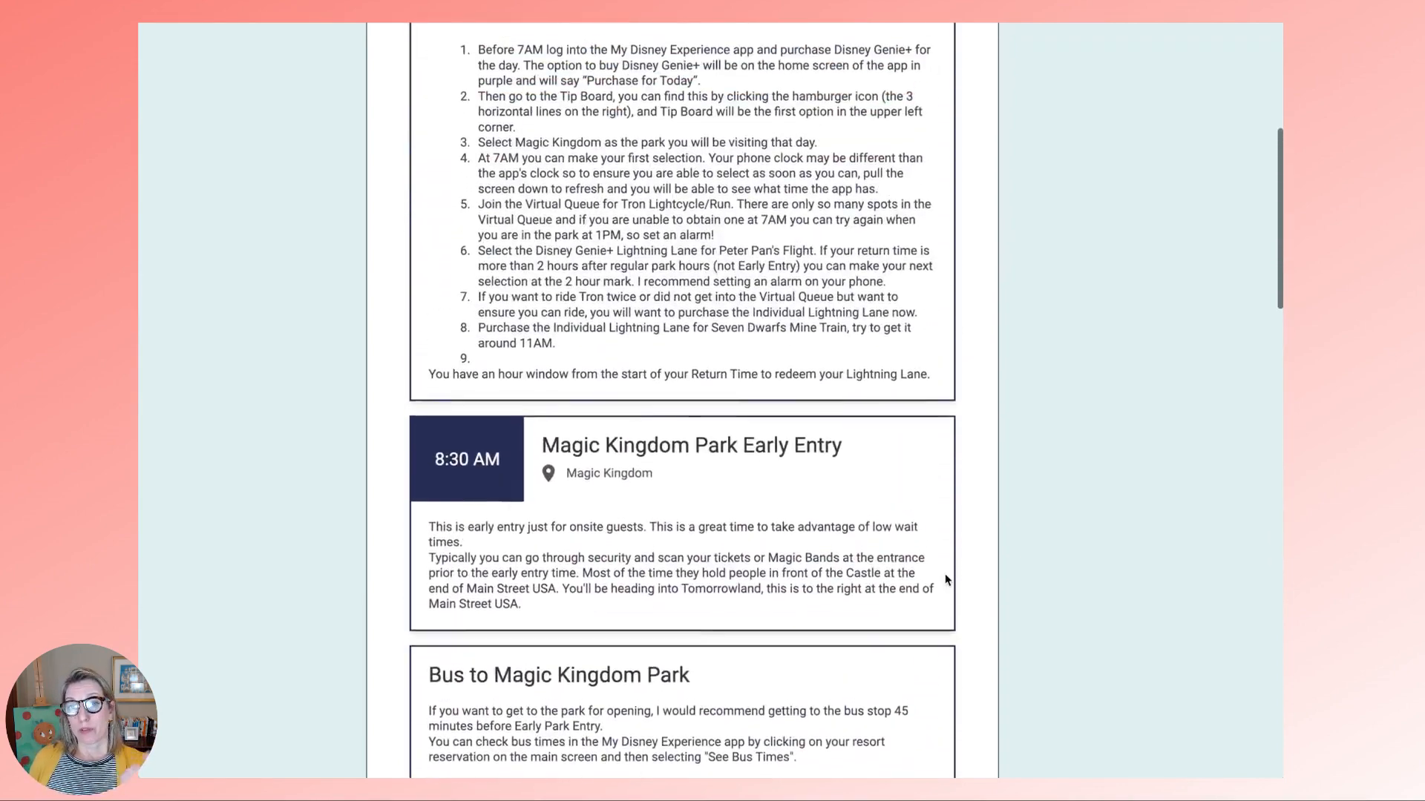
- Open the Client URL view and scroll through the Trip Overview and Day 2 entries
left_click(899, 145)
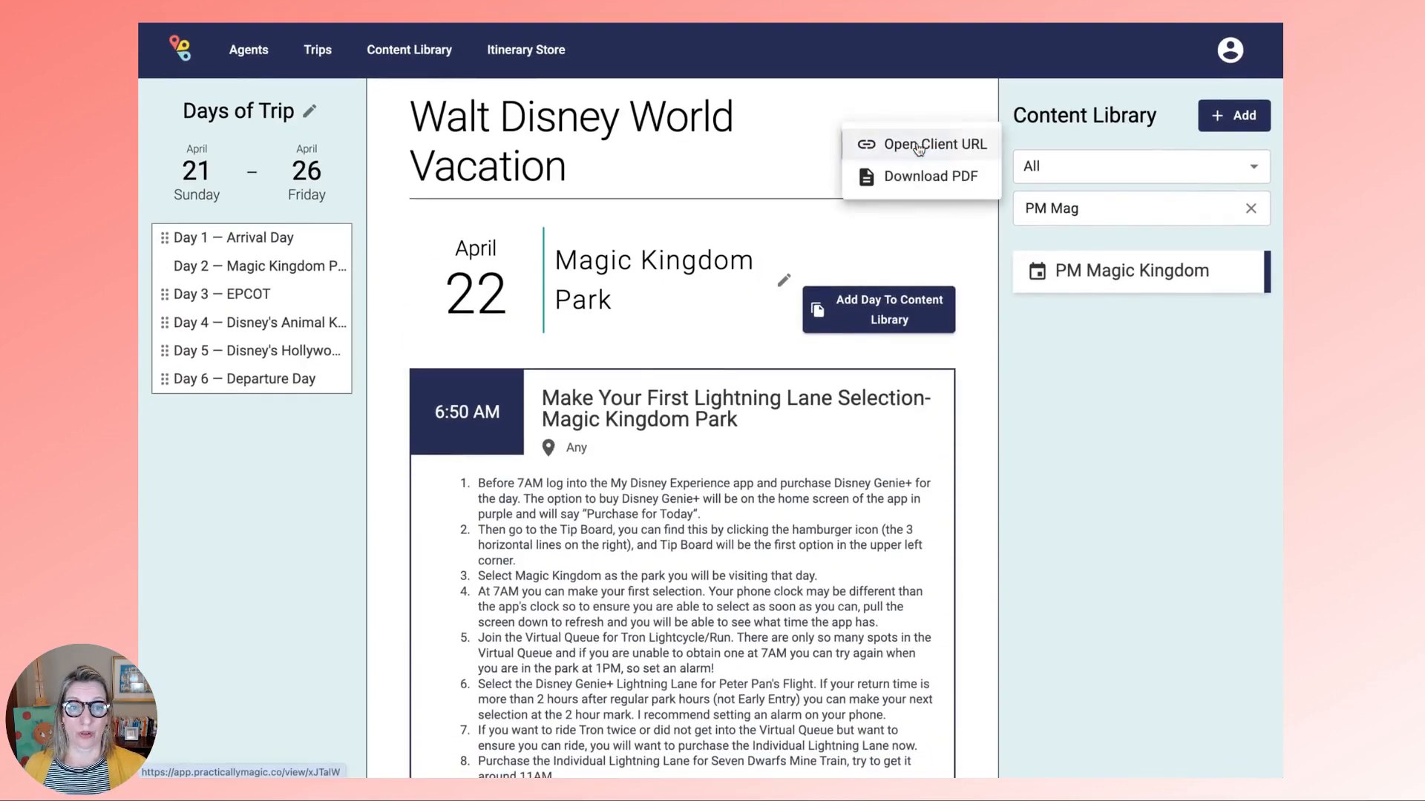
left_click(917, 147)
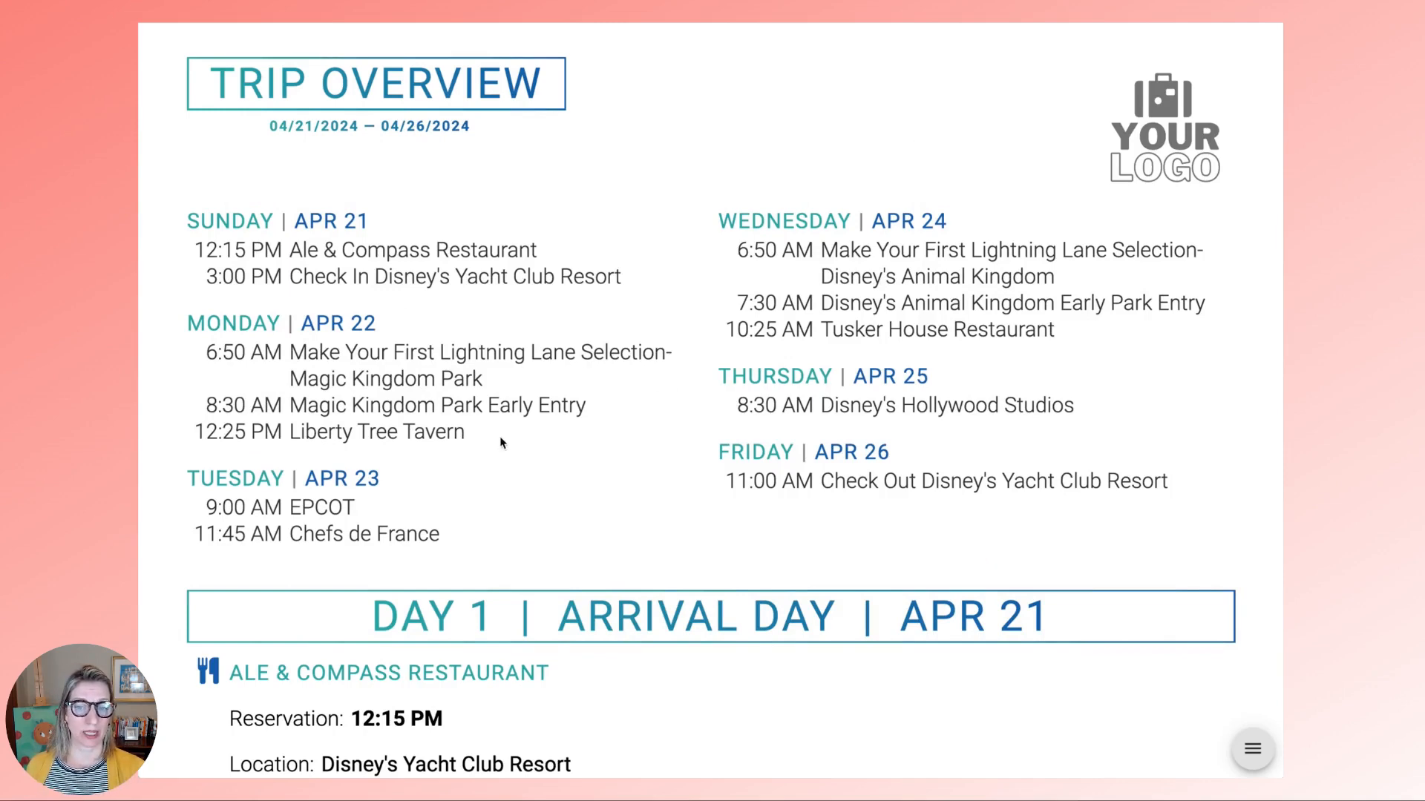
scroll(1230, 608, "down", 3)
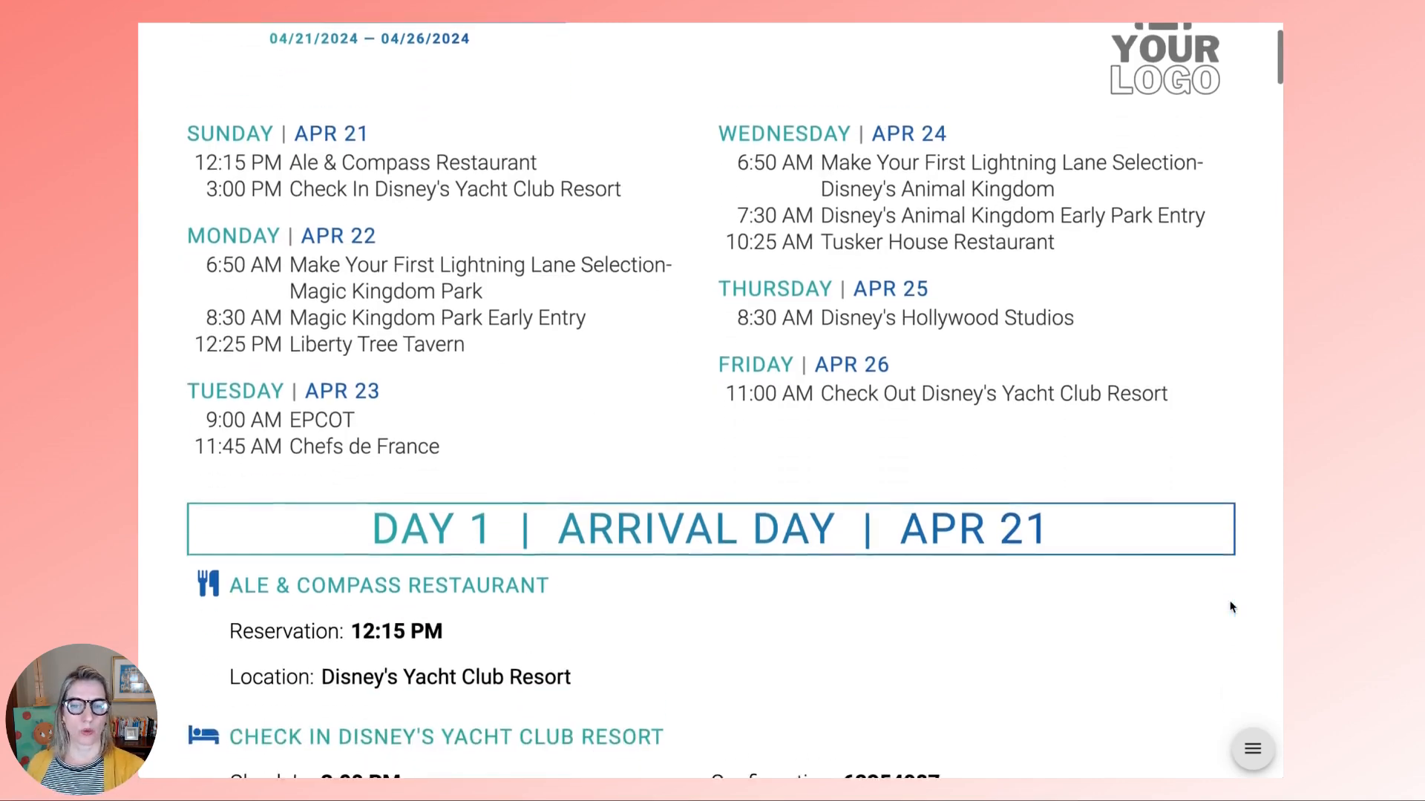
scroll(1230, 608, "down", 5)
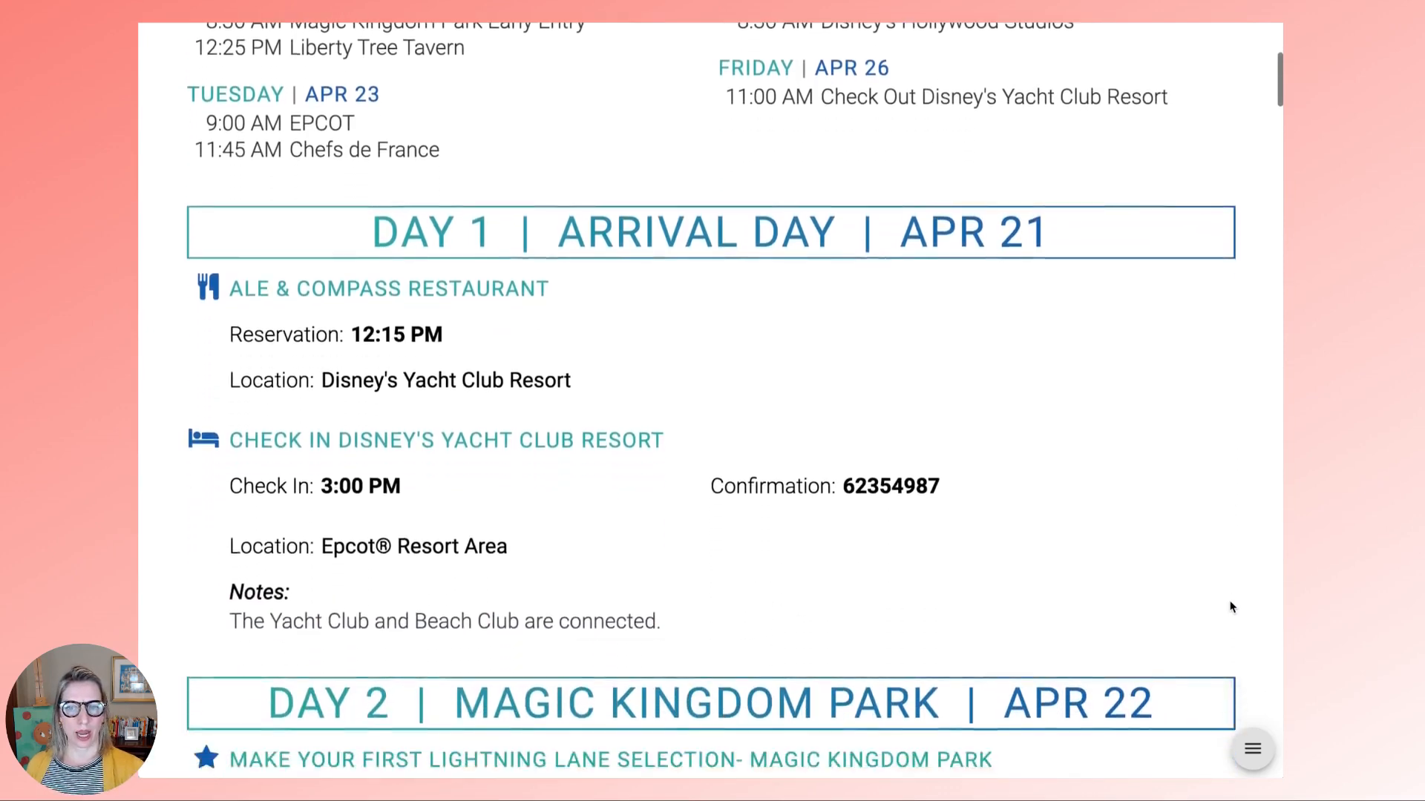
scroll(1230, 608, "down", 5)
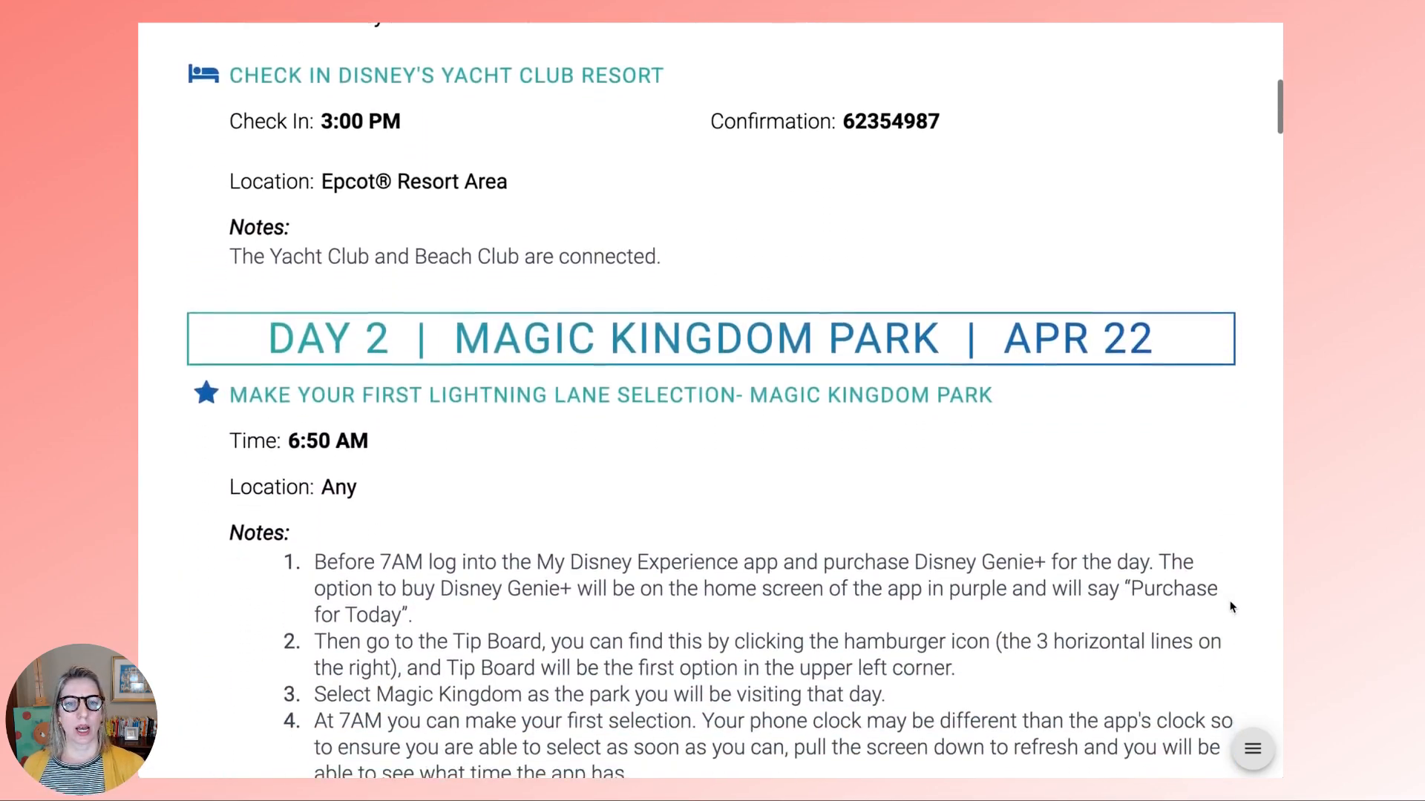
scroll(1230, 608, "down", 3)
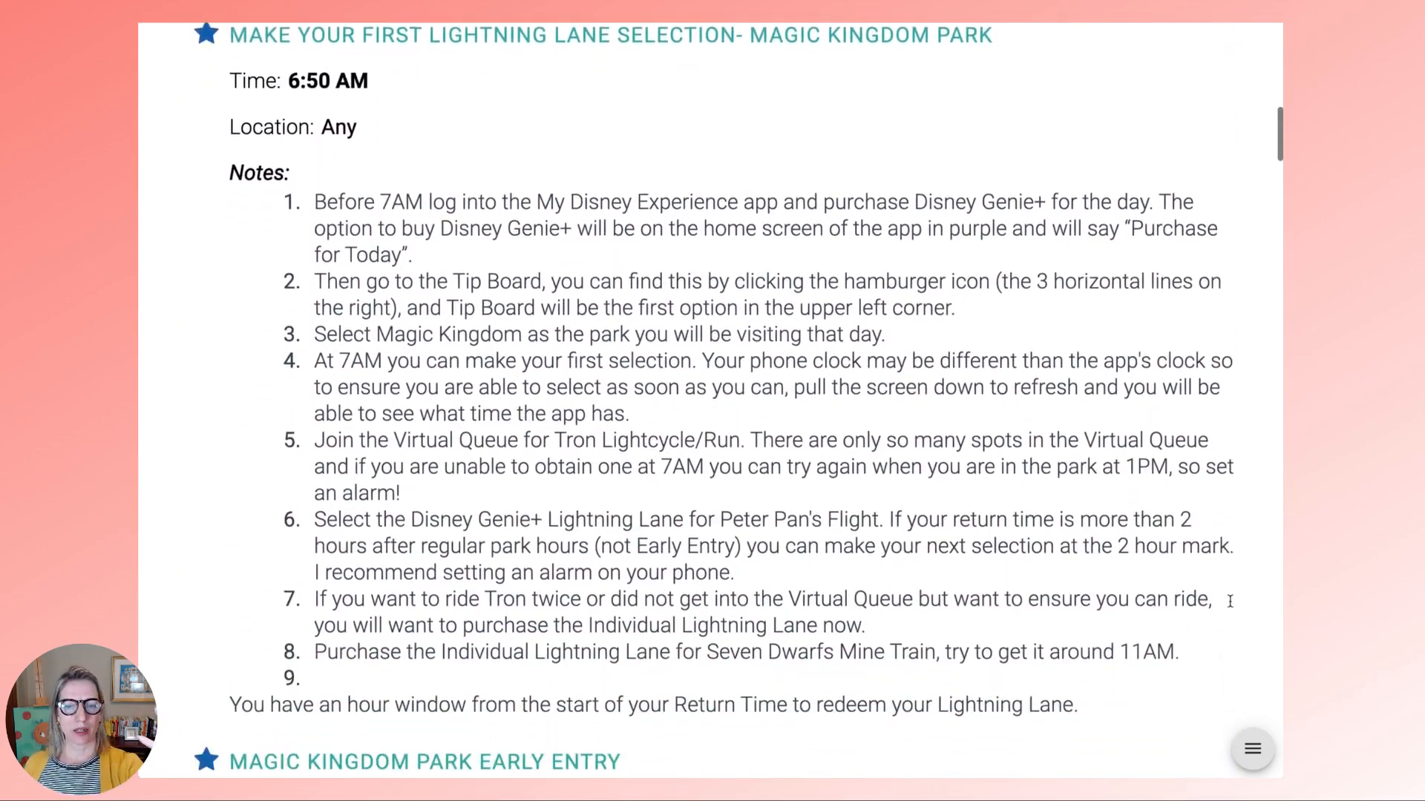
scroll(1230, 608, "down", 4)
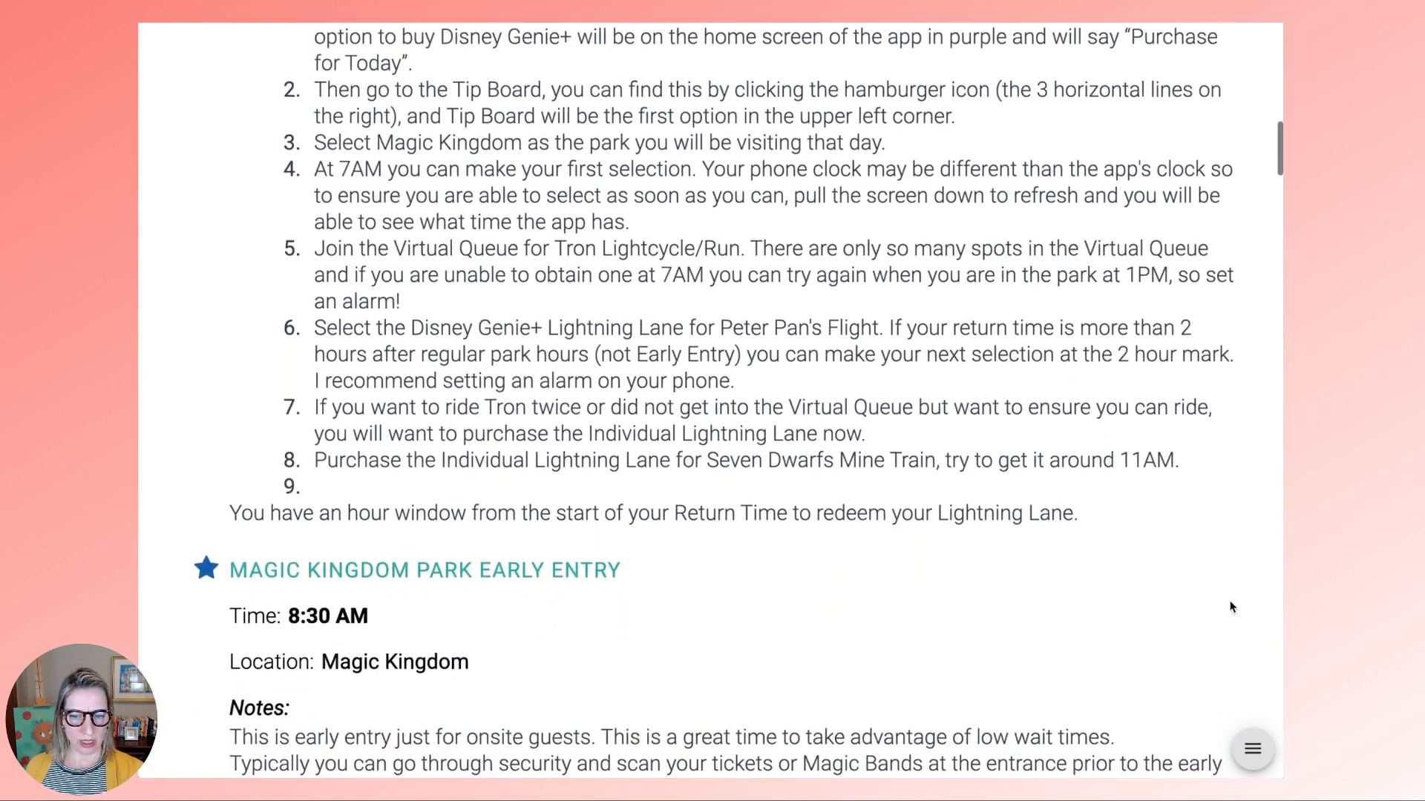
scroll(1229, 608, "down", 4)
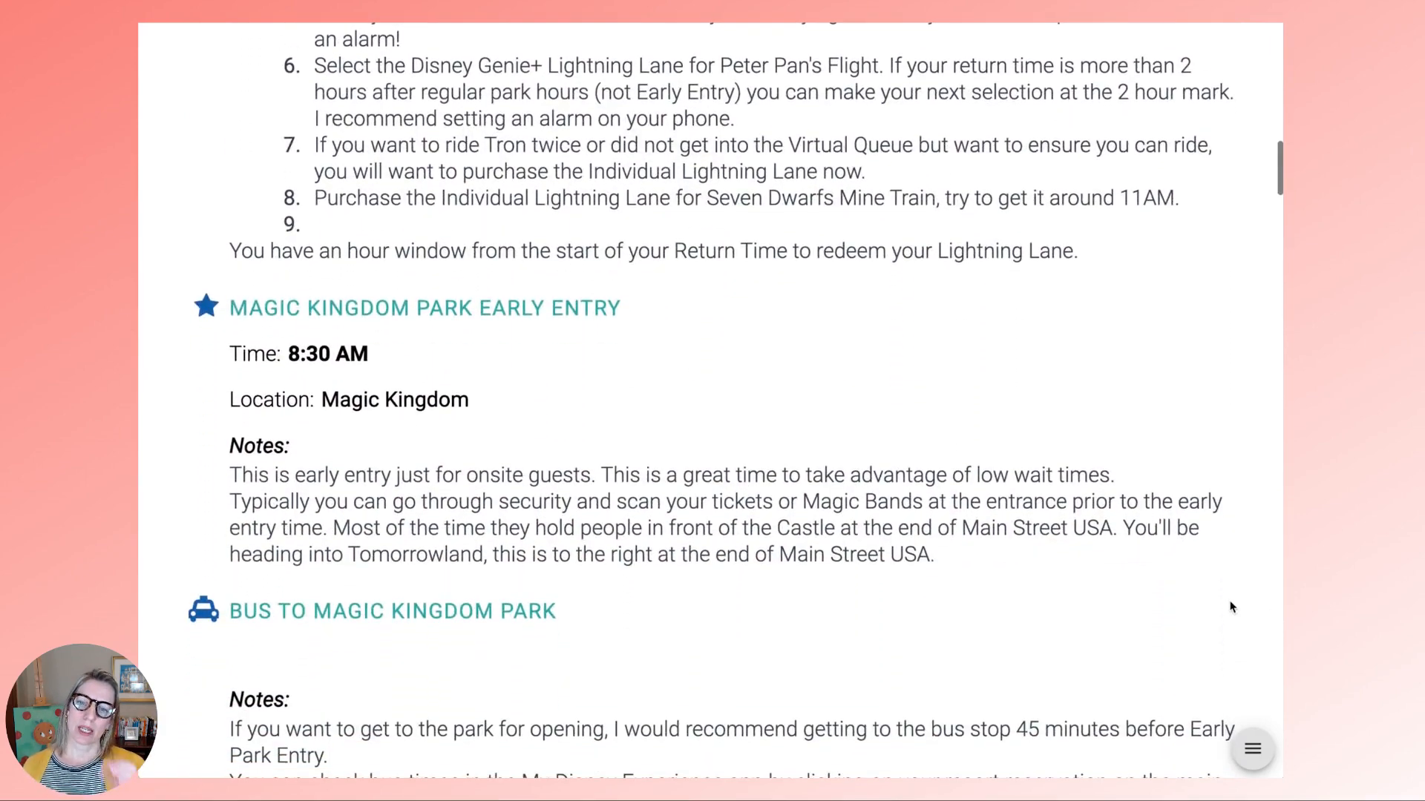
scroll(1229, 607, "down", 3)
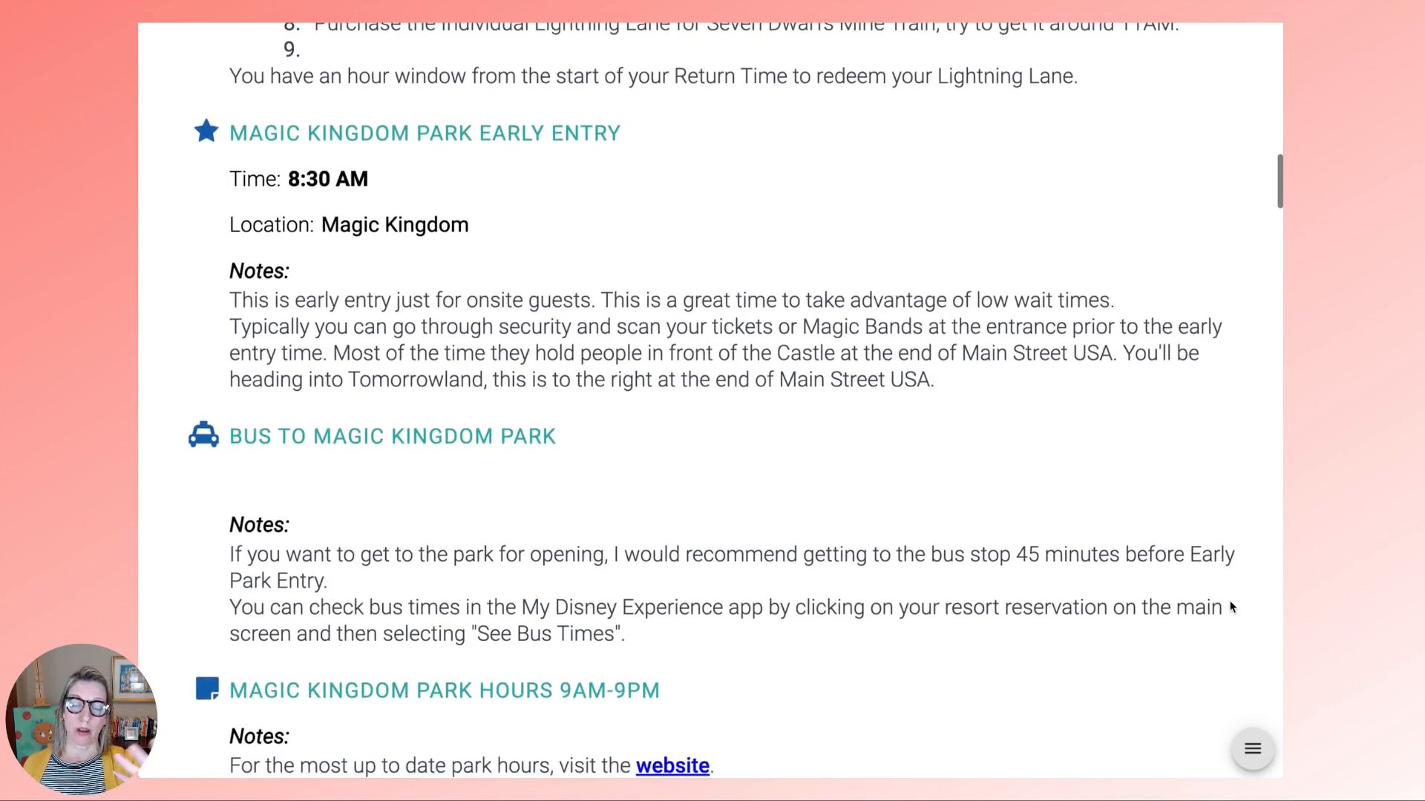
scroll(1229, 608, "down", 6)
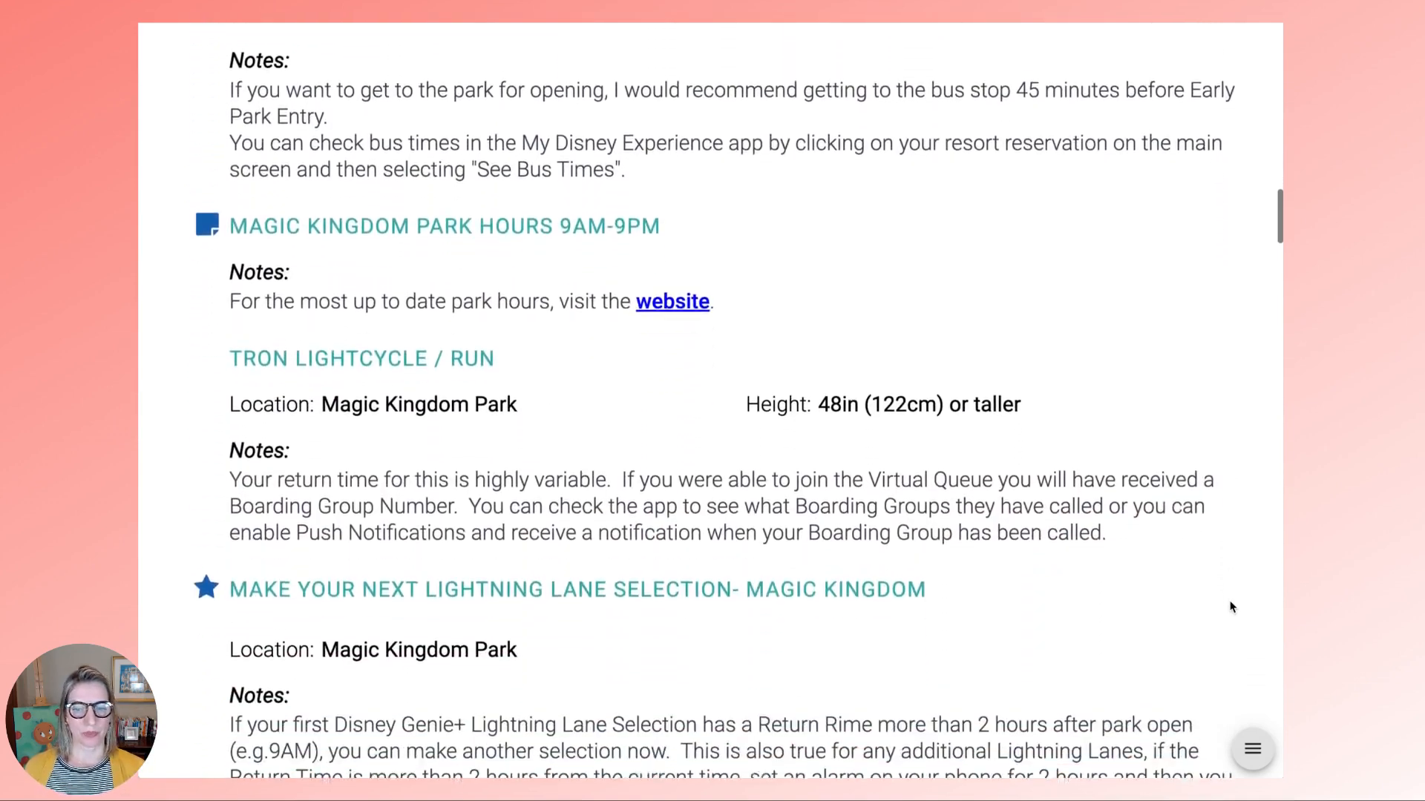
key("Right")
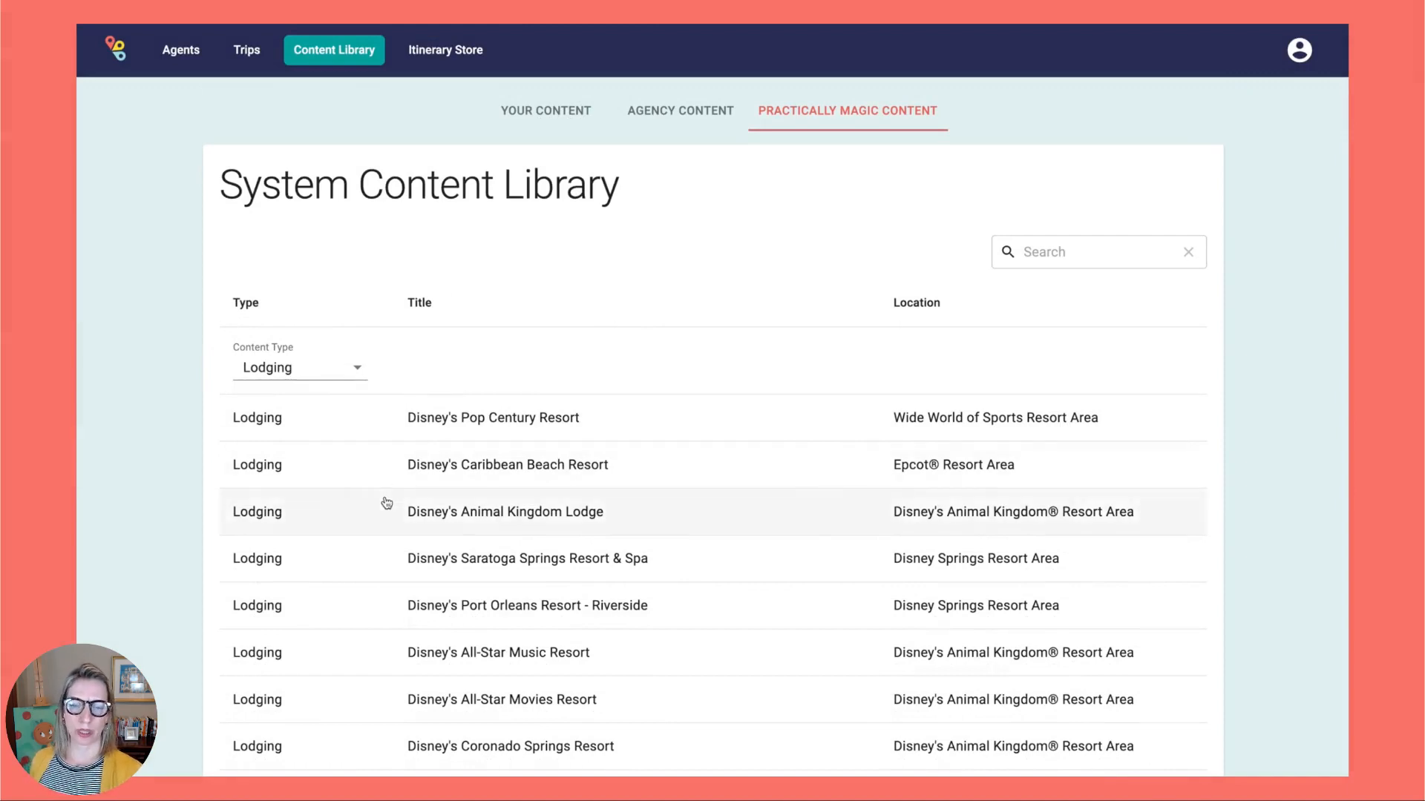
- Go to the trips list and open the Basics trip itinerary
scroll(385, 503, "down", 3)
scroll(385, 502, "down", 3)
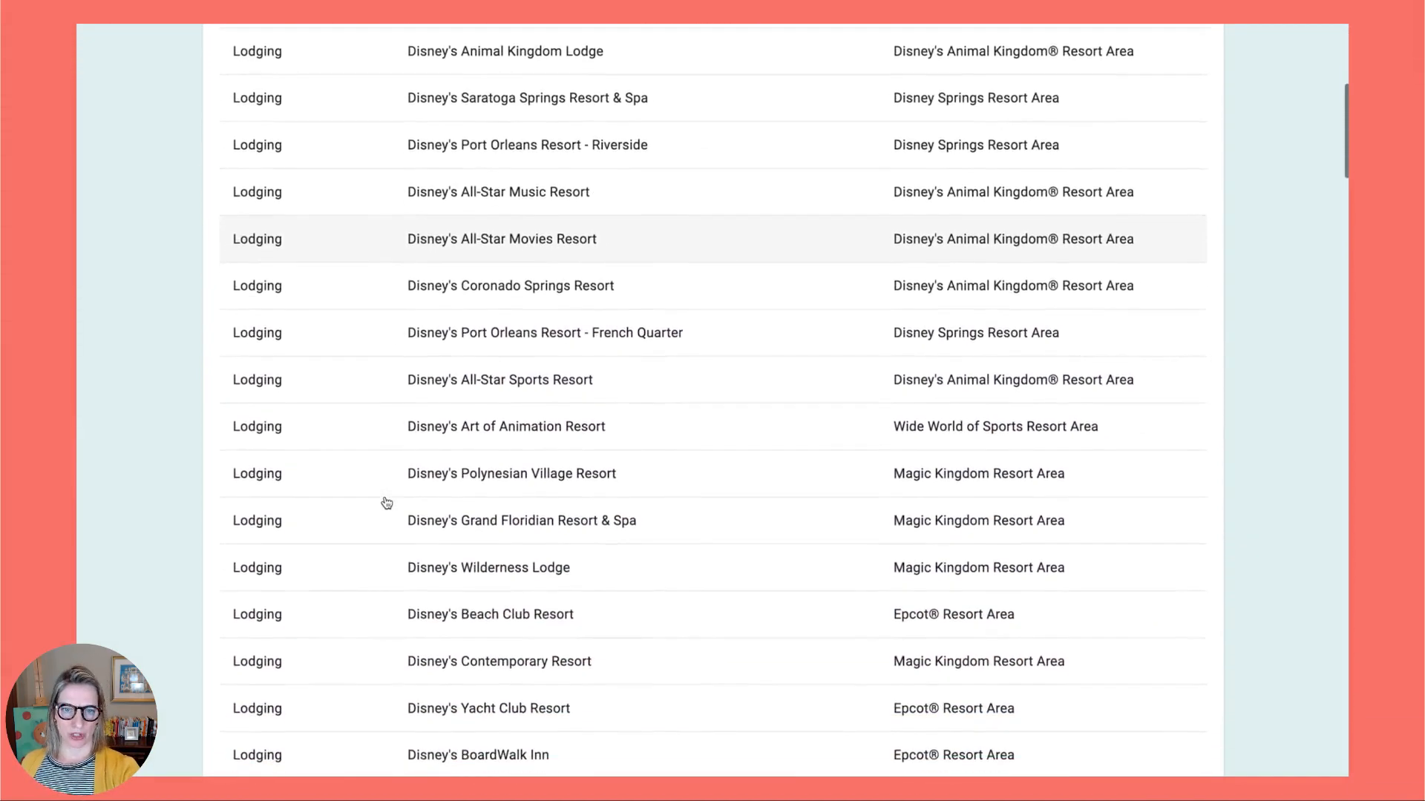
scroll(386, 503, "up", 7)
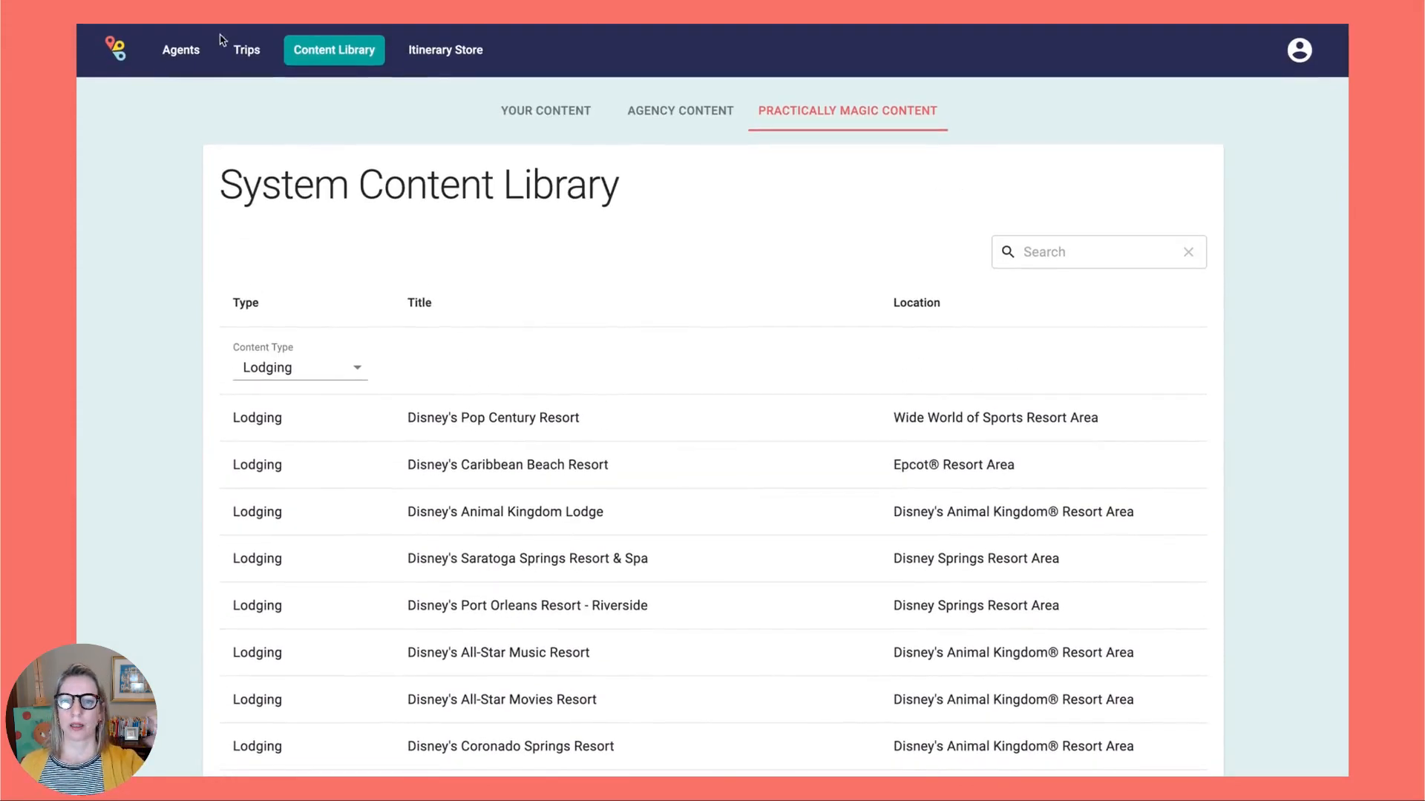
left_click(247, 50)
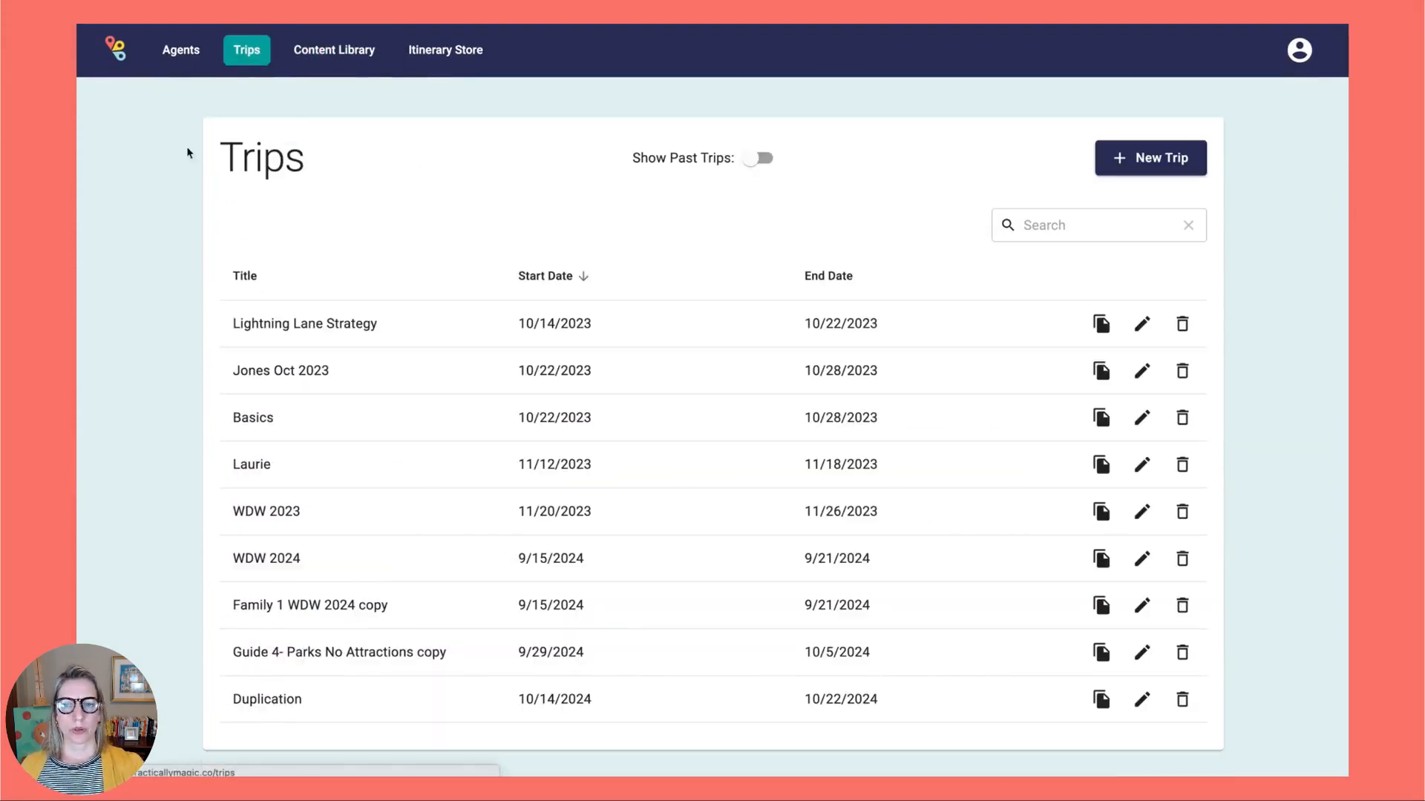
left_click(276, 420)
- Search the Content Library for 'ya' and add Disney's Yacht Club Resort to Arrival Day
left_click(1135, 202)
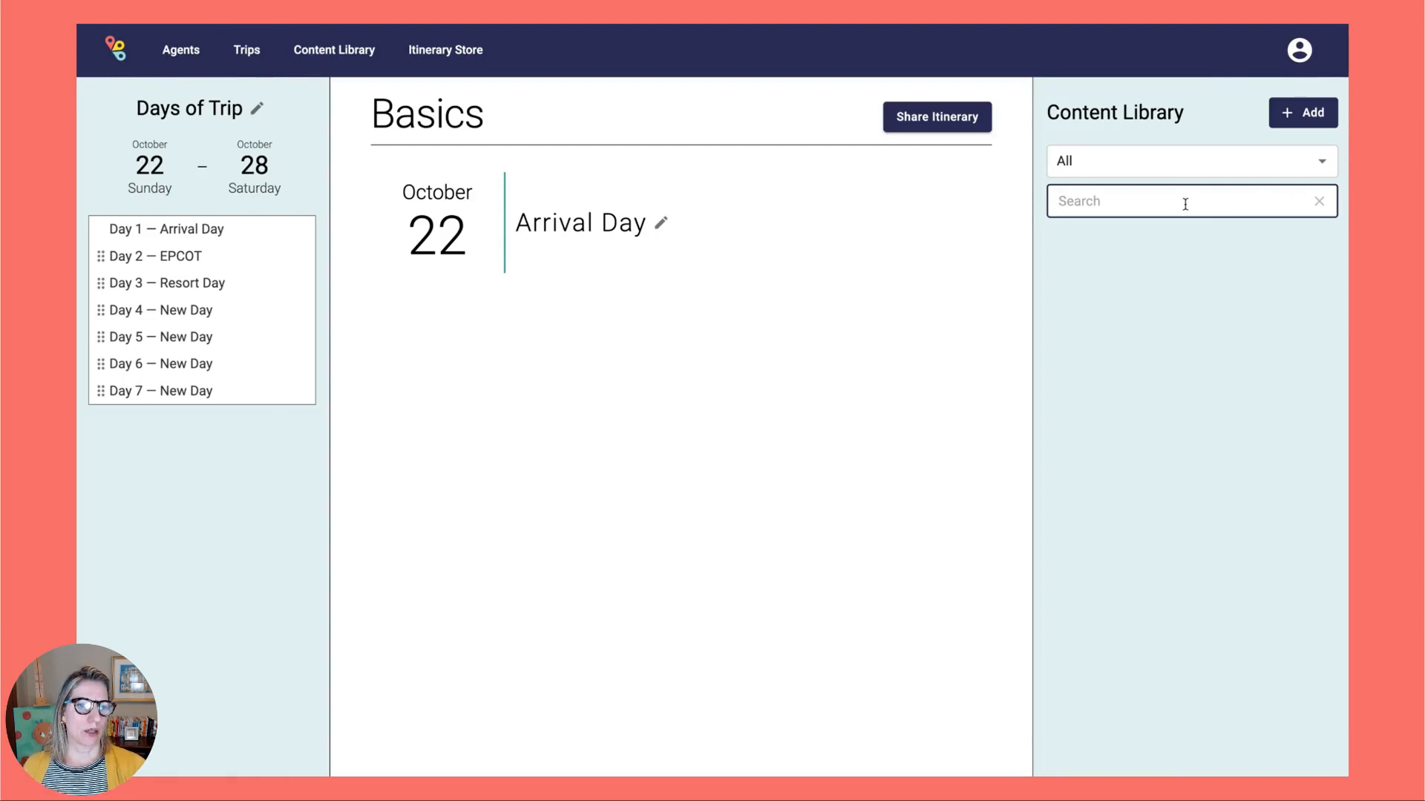
type("yacht")
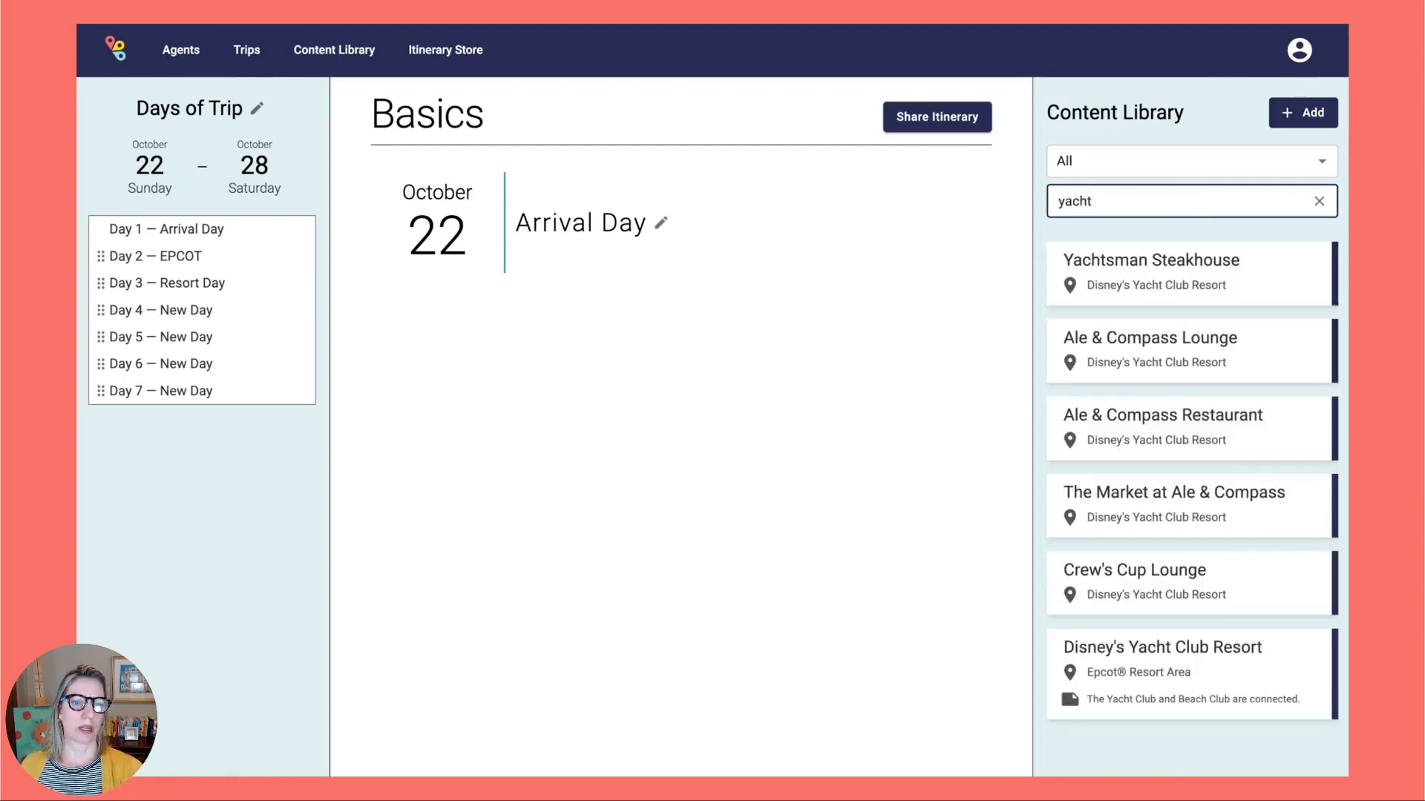
left_click_drag(1239, 654, 680, 473)
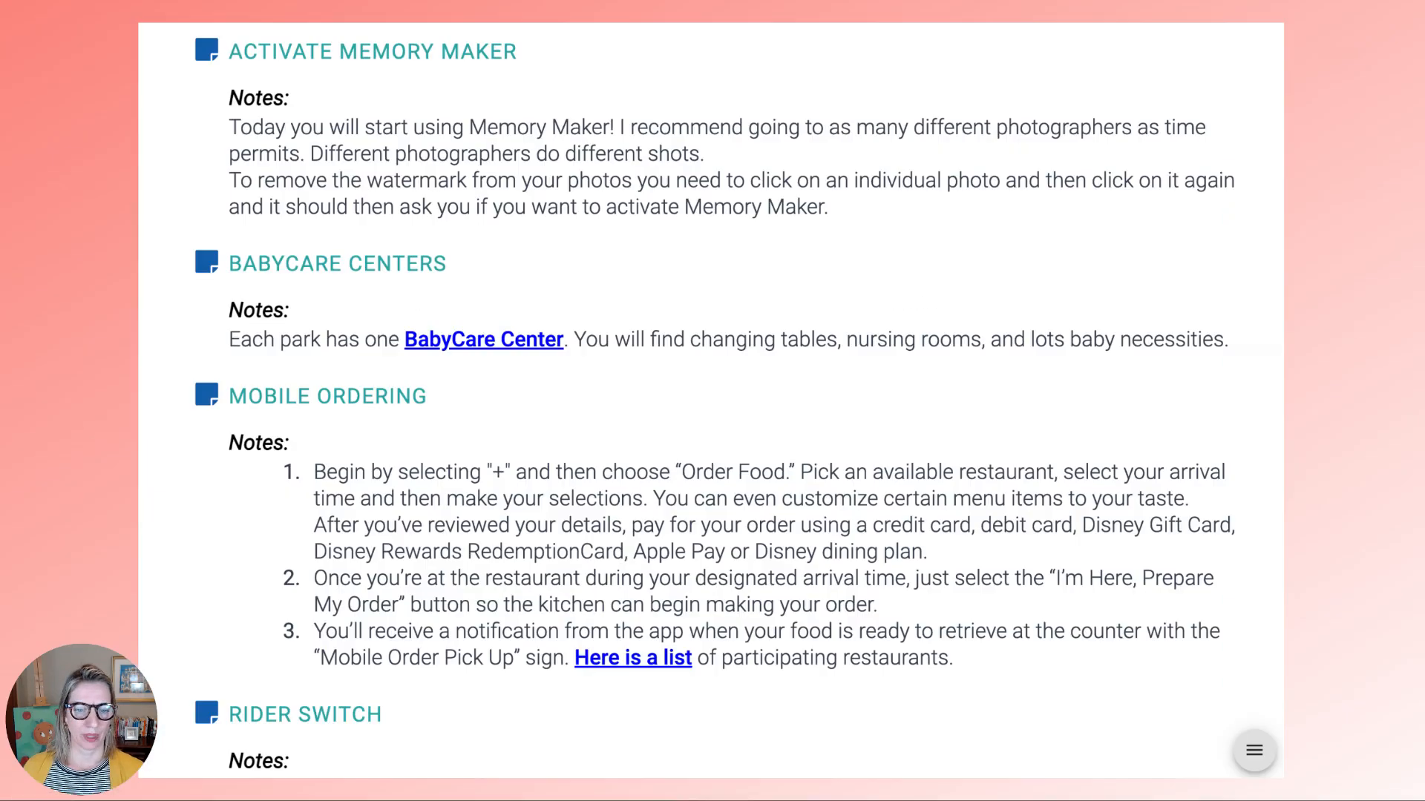